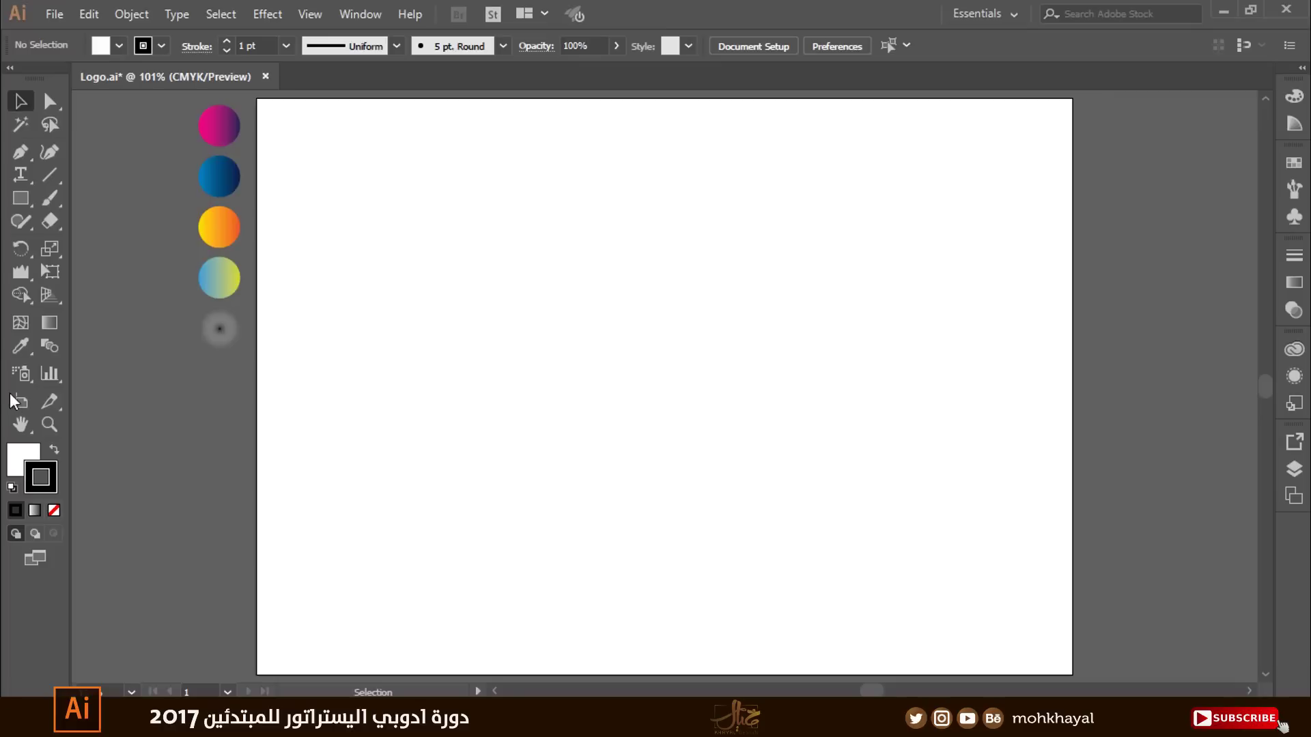
# Step: Draw a circle about 114.2 mm across near the artboard centre with the Ellipse Tool
pyautogui.moveTo(20, 198); pyautogui.dragTo(97, 256)
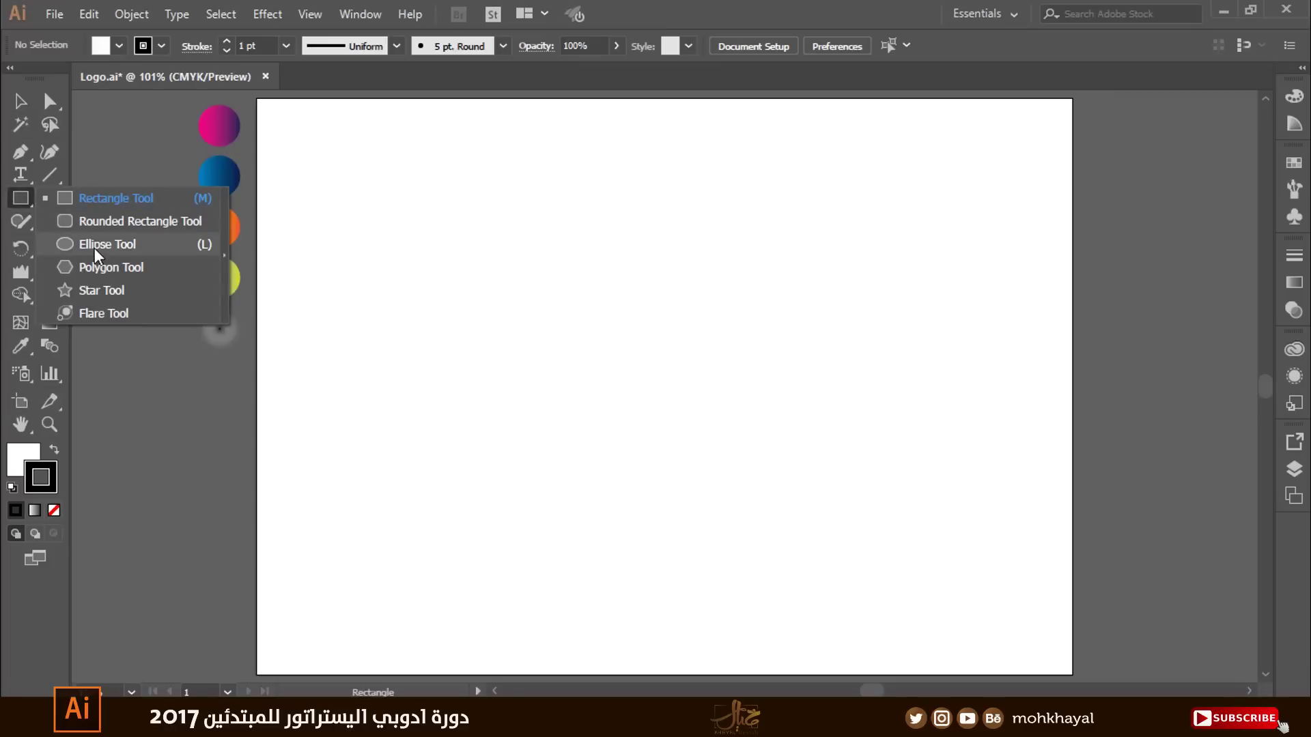
pyautogui.moveTo(505, 260)
pyautogui.mouseDown()
pyautogui.moveTo(818, 505)
pyautogui.moveTo(807, 446)
pyautogui.mouseUp()
pyautogui.press('space')
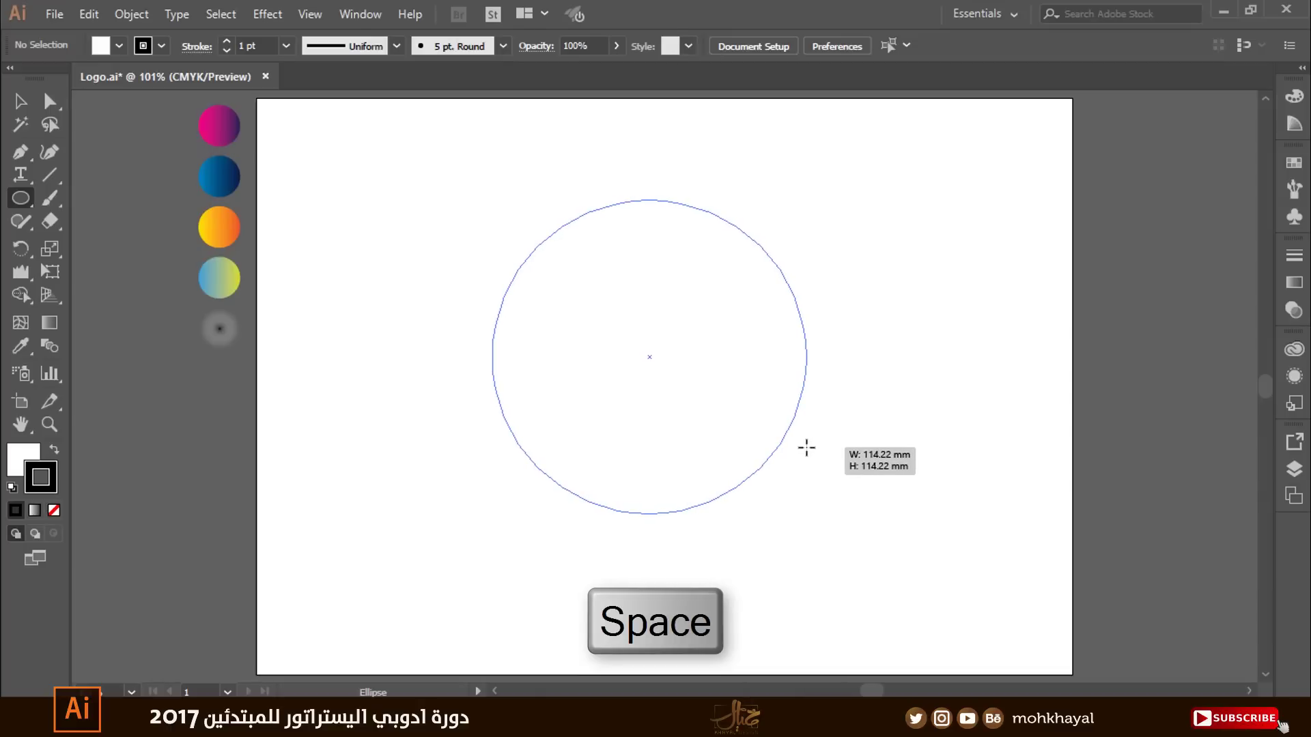
pyautogui.moveTo(807, 446); pyautogui.dragTo(808, 449)
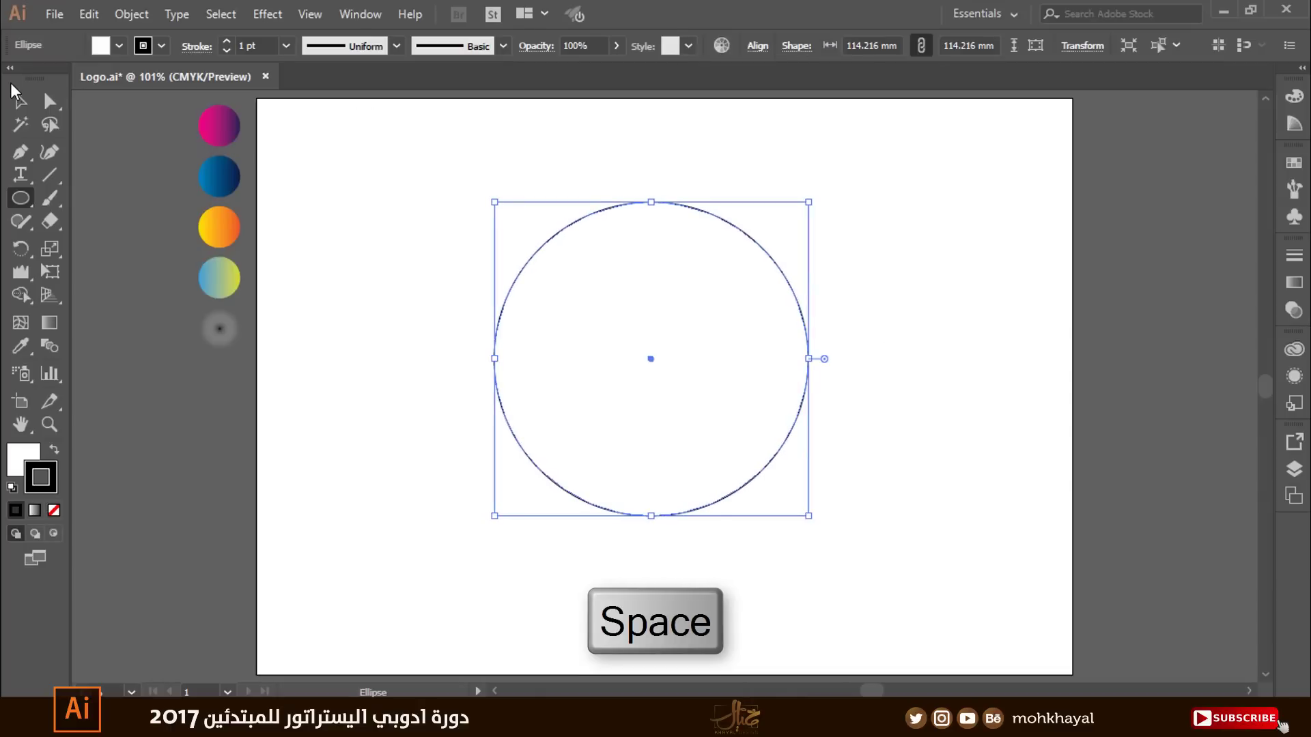
pyautogui.click(14, 90)
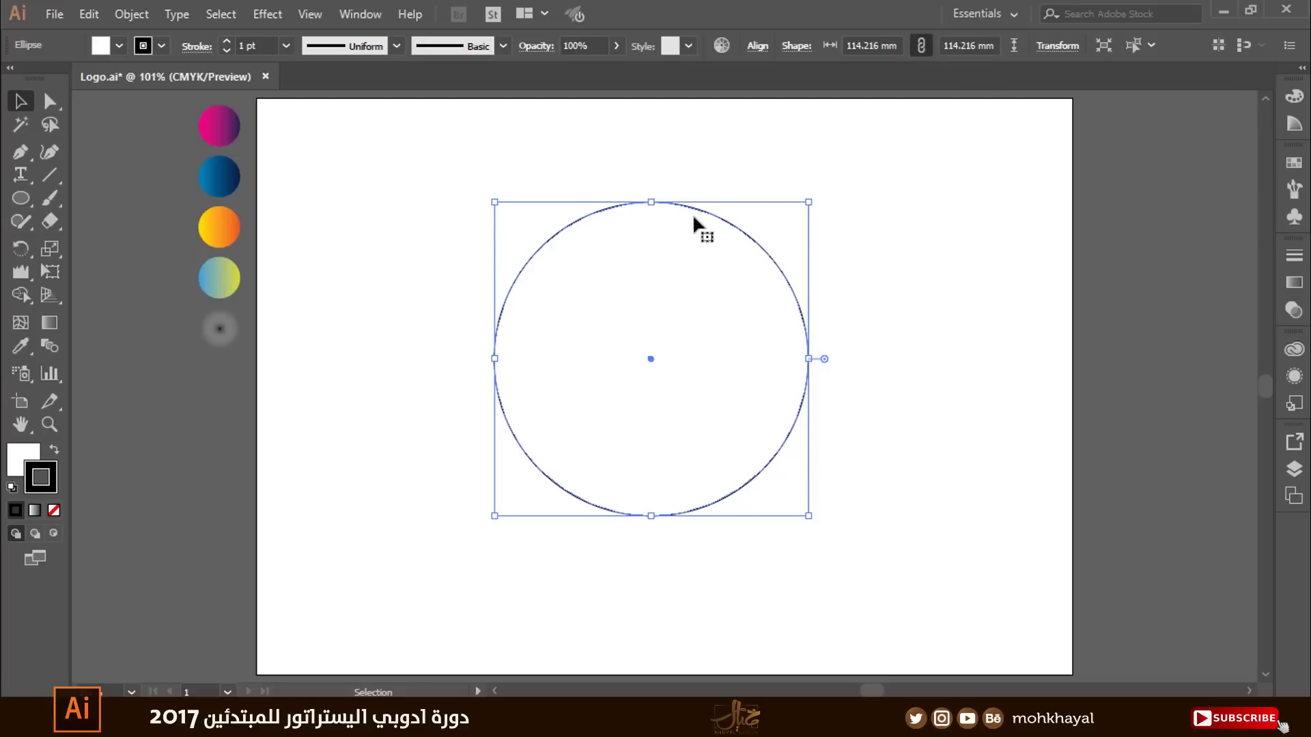
# Step: Copy and paste the circle, lining the copy up over the original
pyautogui.click(97, 16)
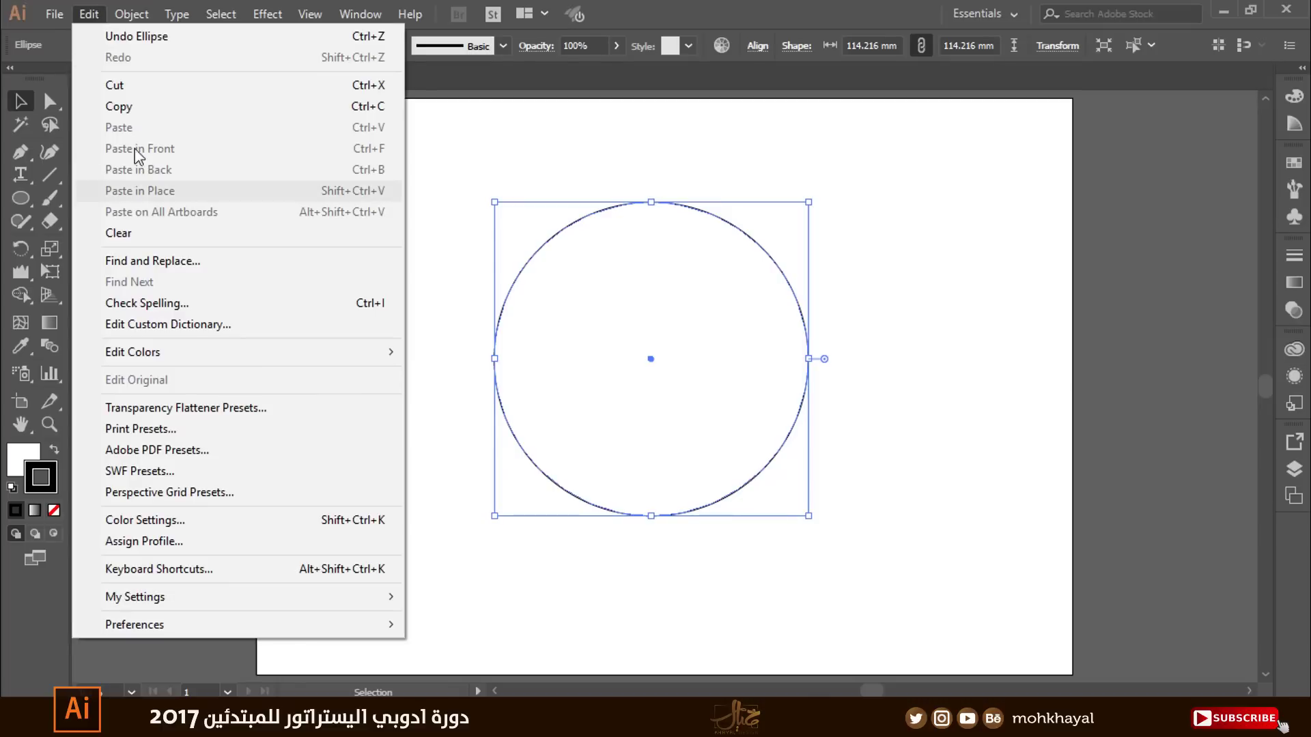
pyautogui.click(126, 108)
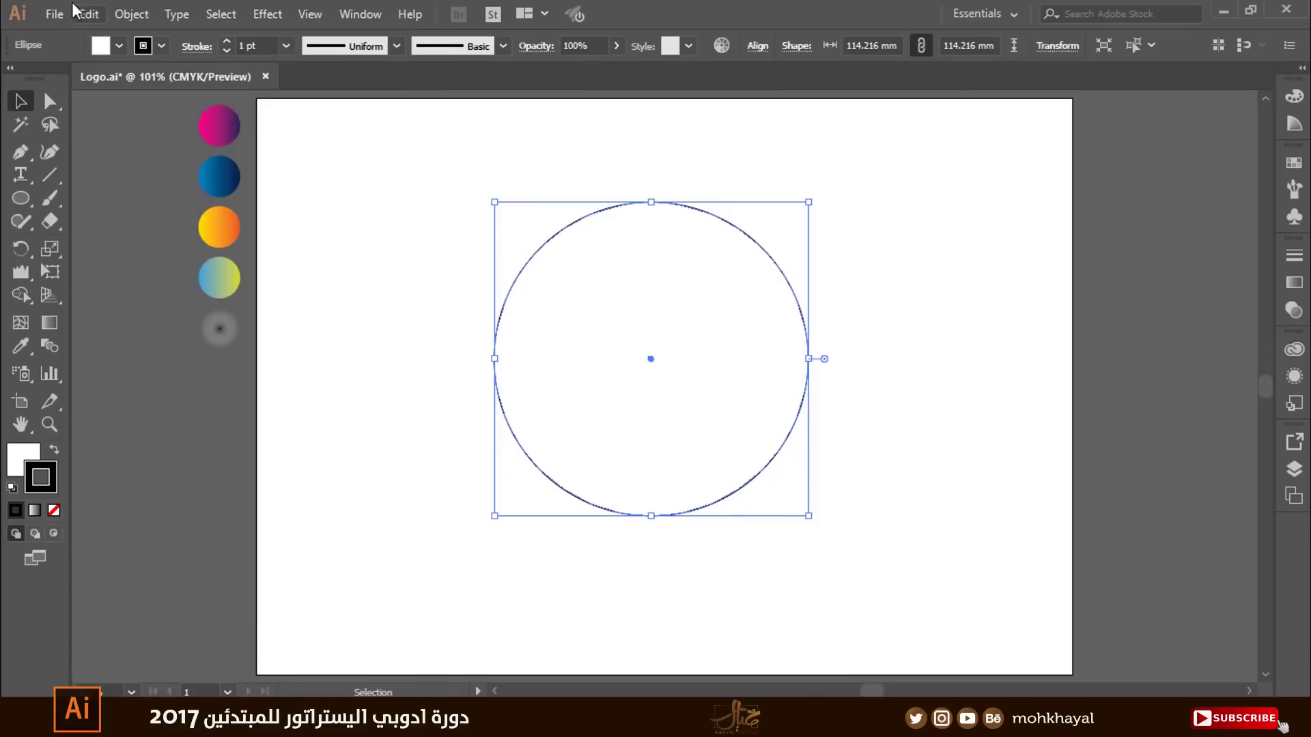
pyautogui.click(88, 13)
pyautogui.click(133, 127)
pyautogui.moveTo(572, 332); pyautogui.dragTo(559, 305)
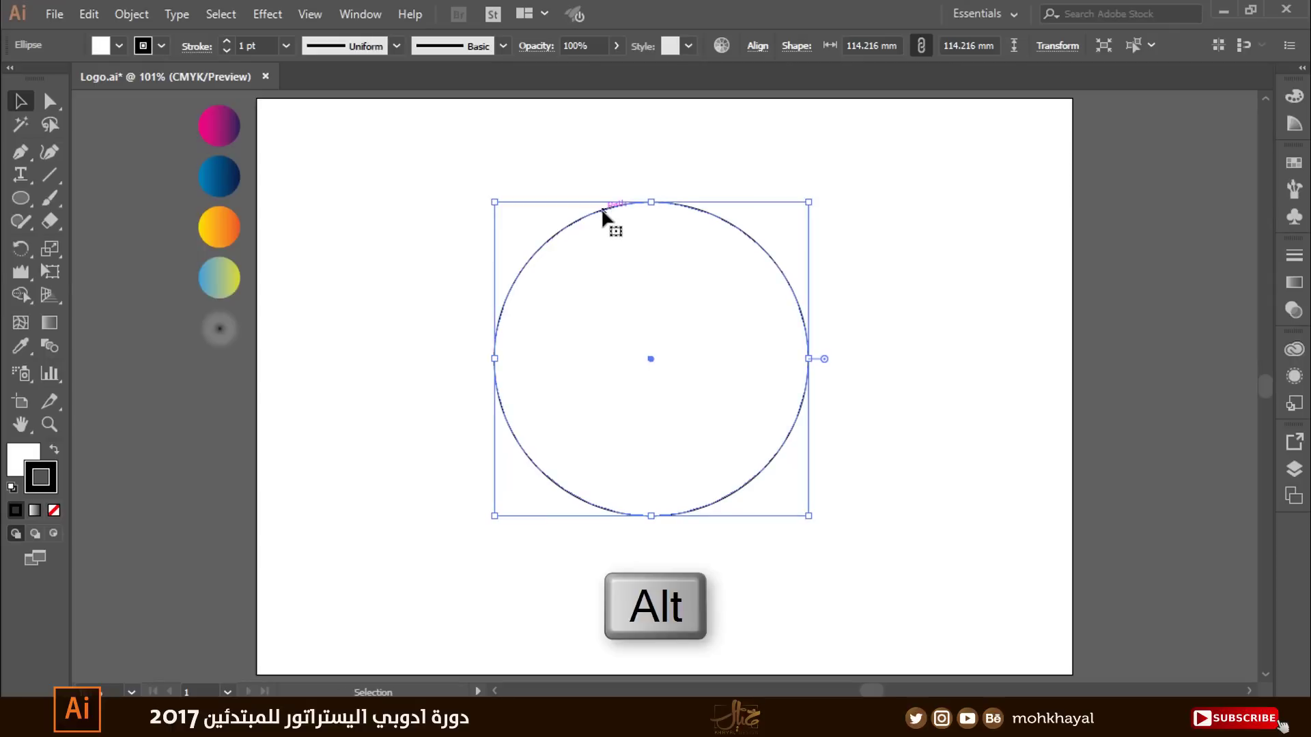
# Step: Duplicate the circle and shrink it to 91.4 mm against the large circle's right edge
pyautogui.moveTo(603, 218); pyautogui.dragTo(677, 219)
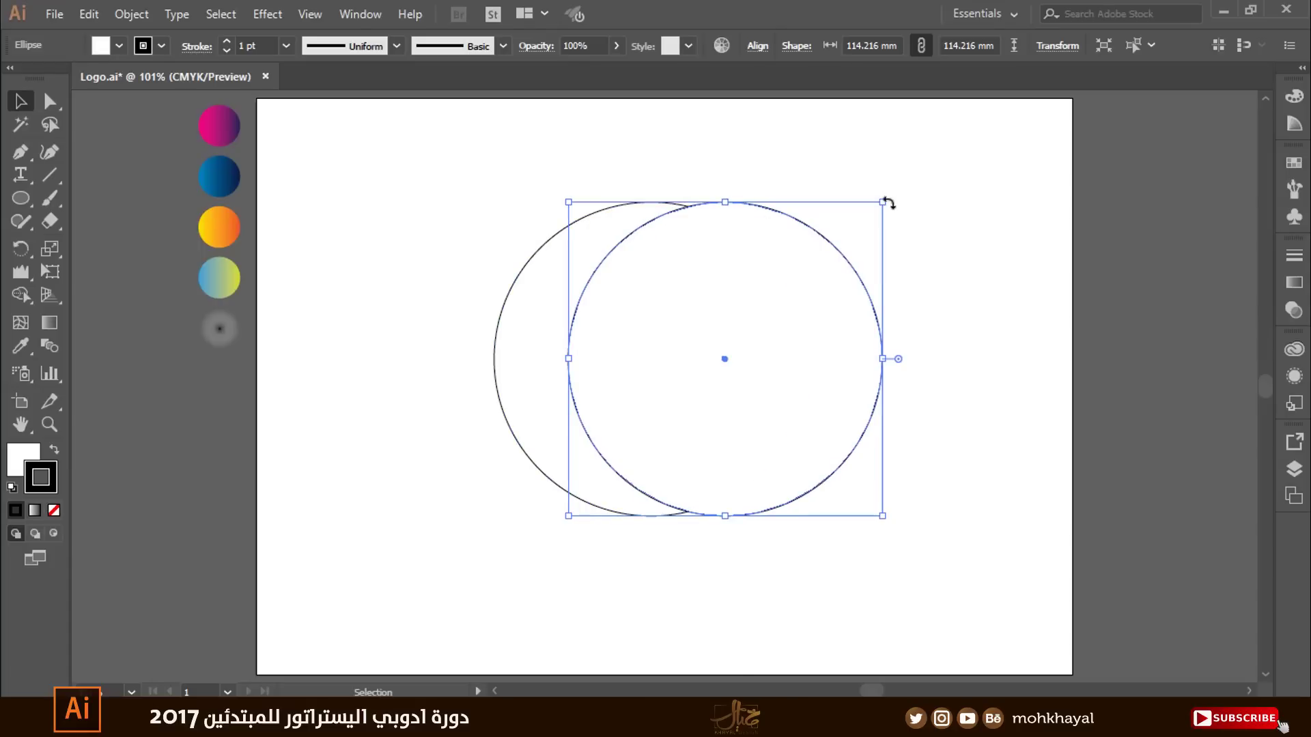
pyautogui.moveTo(884, 203); pyautogui.dragTo(850, 233)
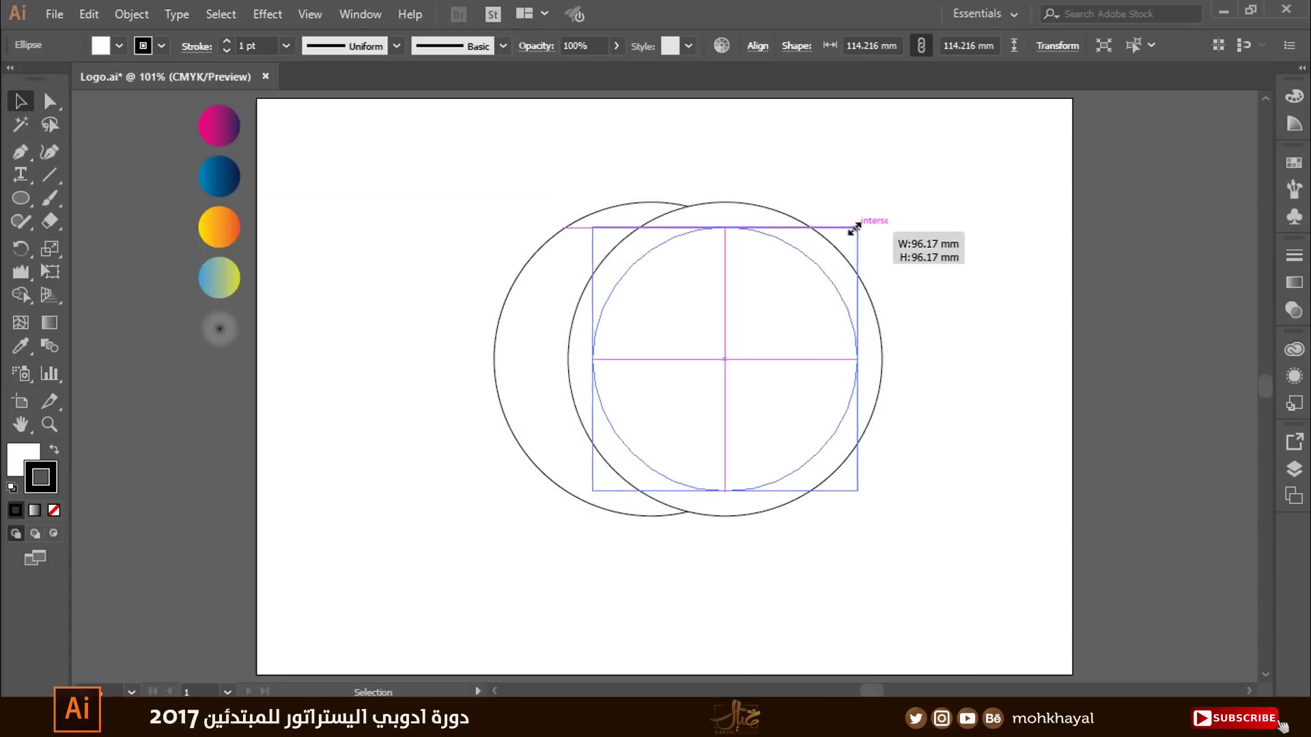
pyautogui.moveTo(785, 334)
pyautogui.mouseDown()
pyautogui.moveTo(731, 351)
pyautogui.moveTo(751, 357)
pyautogui.mouseUp()
# Step: Show the rulers and place a vertical guide through the circles
pyautogui.press('ctrl')
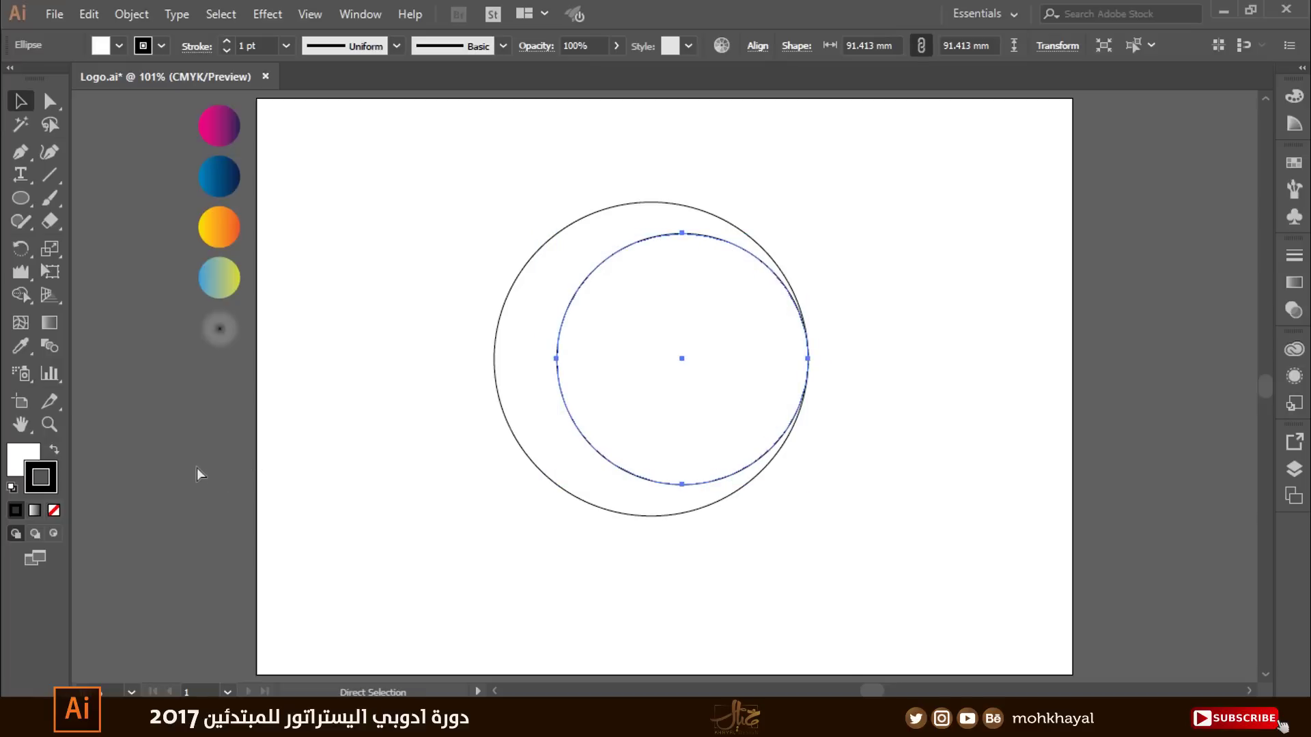
pyautogui.hotkey('ctrl', 'r')
pyautogui.moveTo(82, 471); pyautogui.dragTo(634, 433)
pyautogui.moveTo(542, 185); pyautogui.dragTo(594, 267)
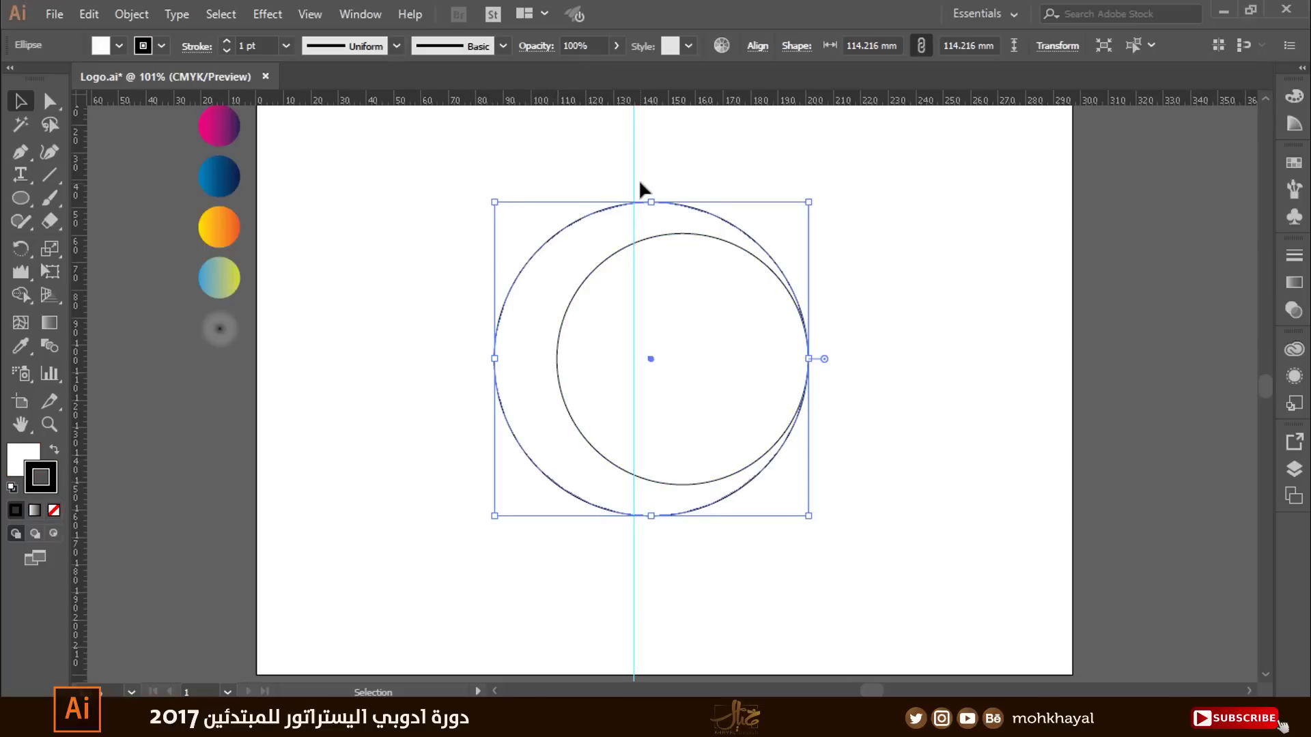
# Step: Resize the inner circle to about 84 × 85 mm and delete the vertical guide
pyautogui.moveTo(637, 185); pyautogui.dragTo(650, 185)
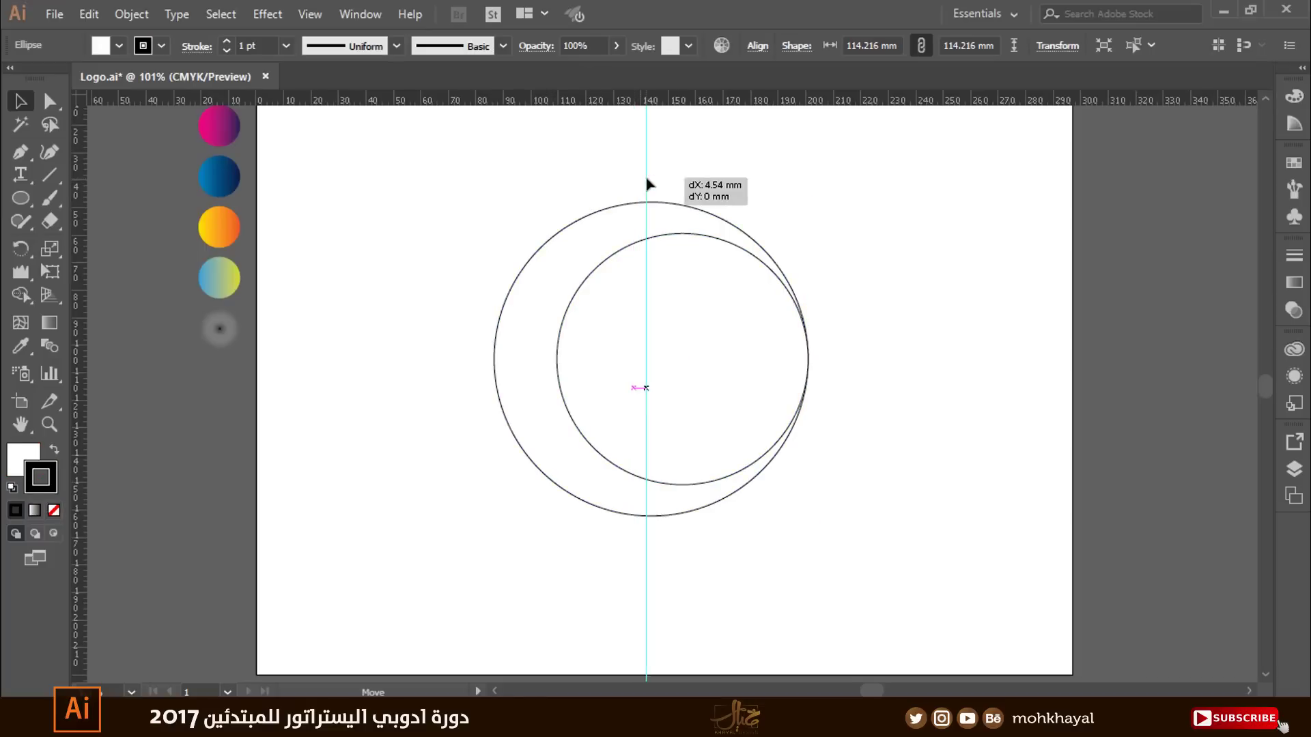
pyautogui.click(688, 243)
pyautogui.moveTo(557, 358); pyautogui.dragTo(579, 358)
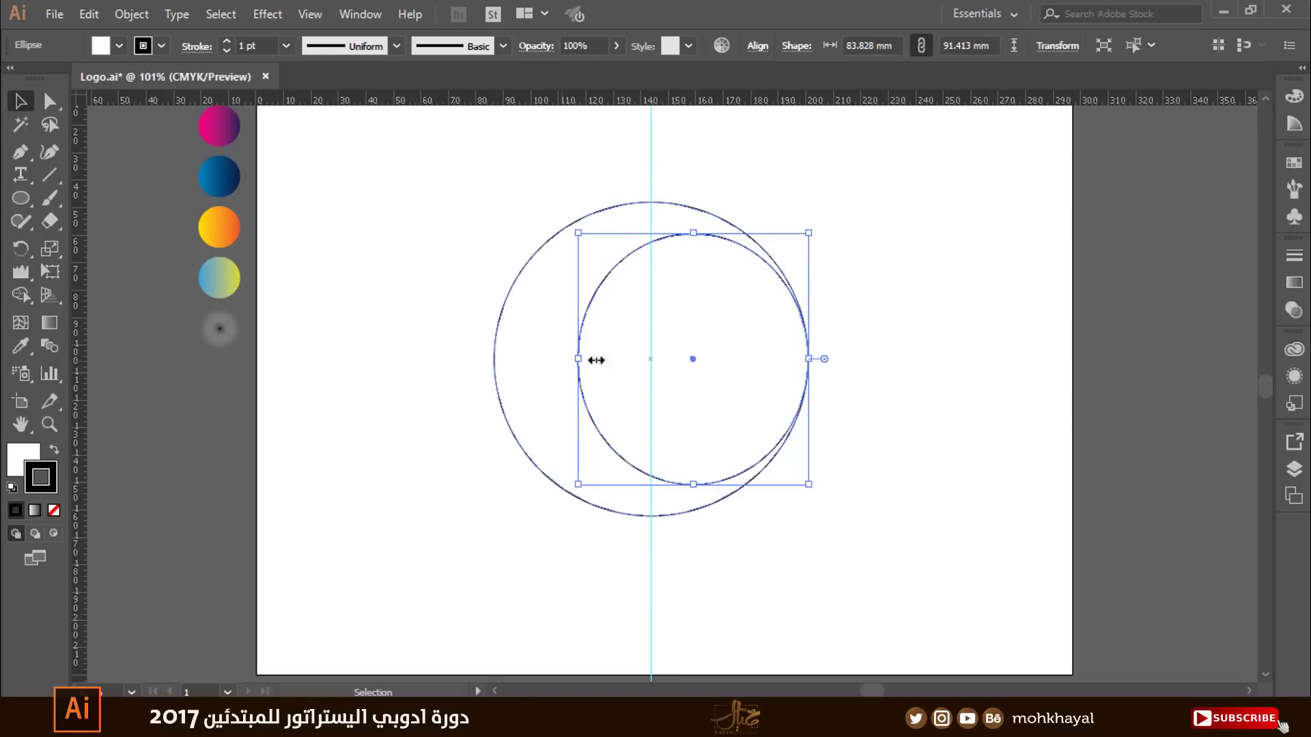
pyautogui.click(650, 146)
pyautogui.press('Delete')
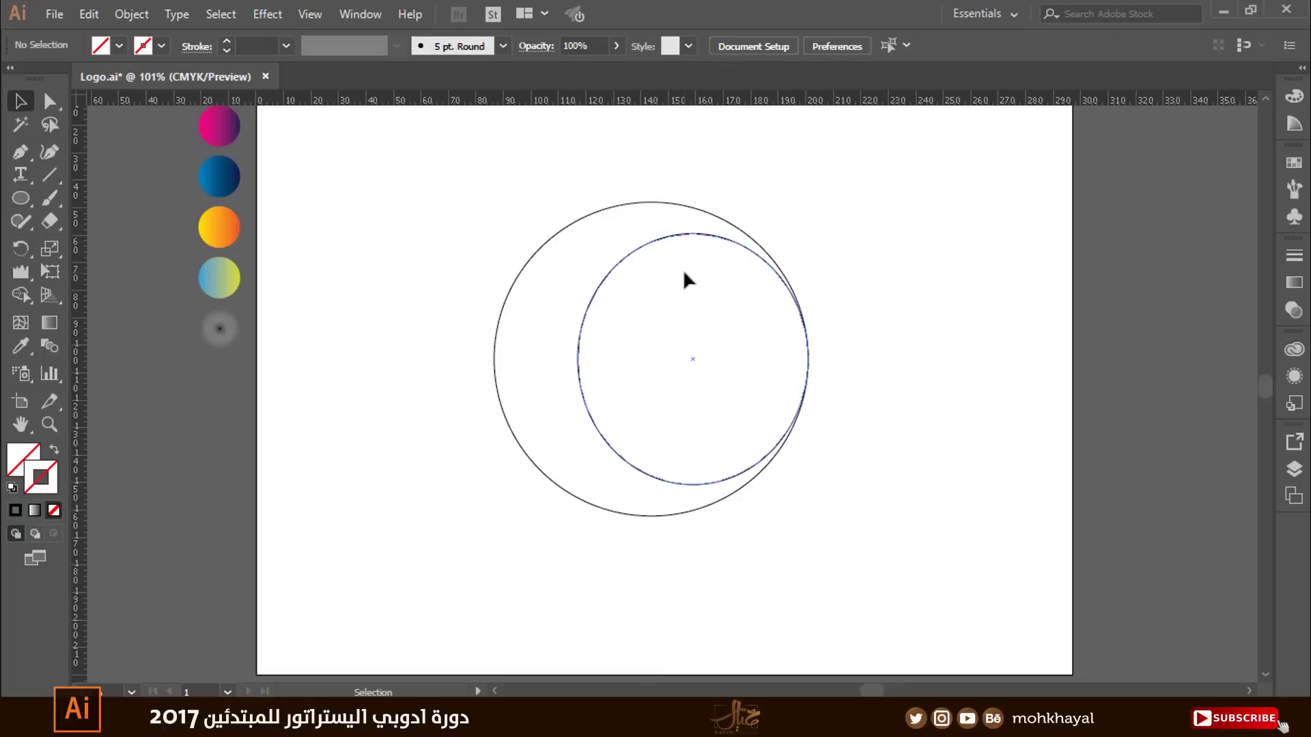
pyautogui.click(688, 280)
pyautogui.moveTo(692, 484); pyautogui.dragTo(698, 468)
# Step: Copy the inner circle against the large circle's left edge and select all three circles
pyautogui.click(929, 429)
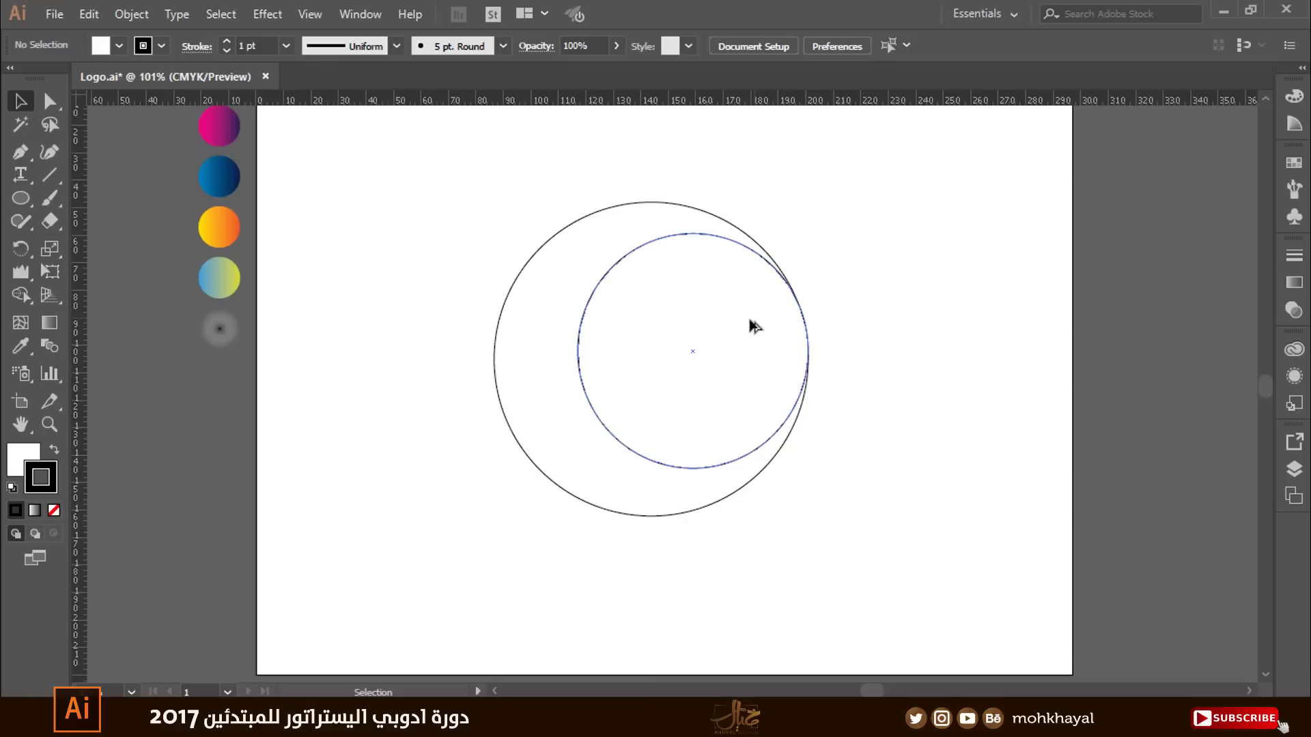
pyautogui.moveTo(755, 326); pyautogui.dragTo(672, 328)
pyautogui.click(869, 328)
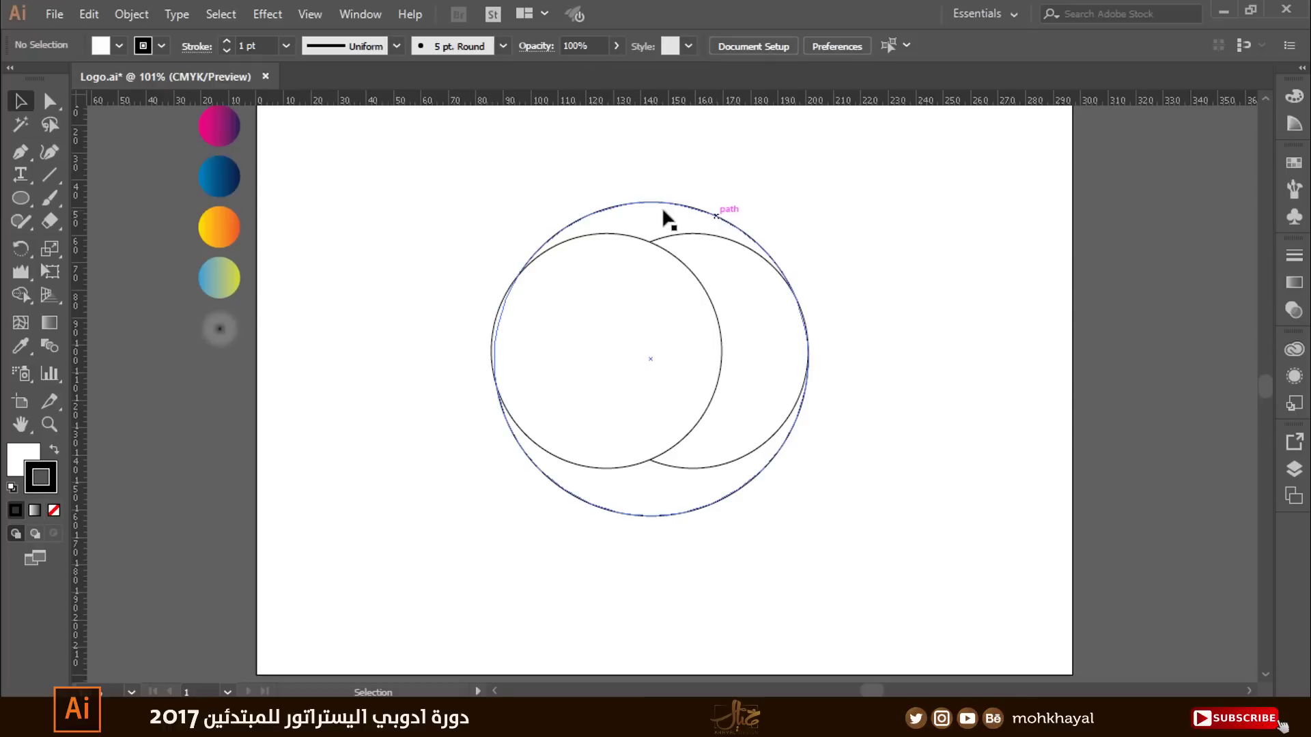
pyautogui.click(704, 237)
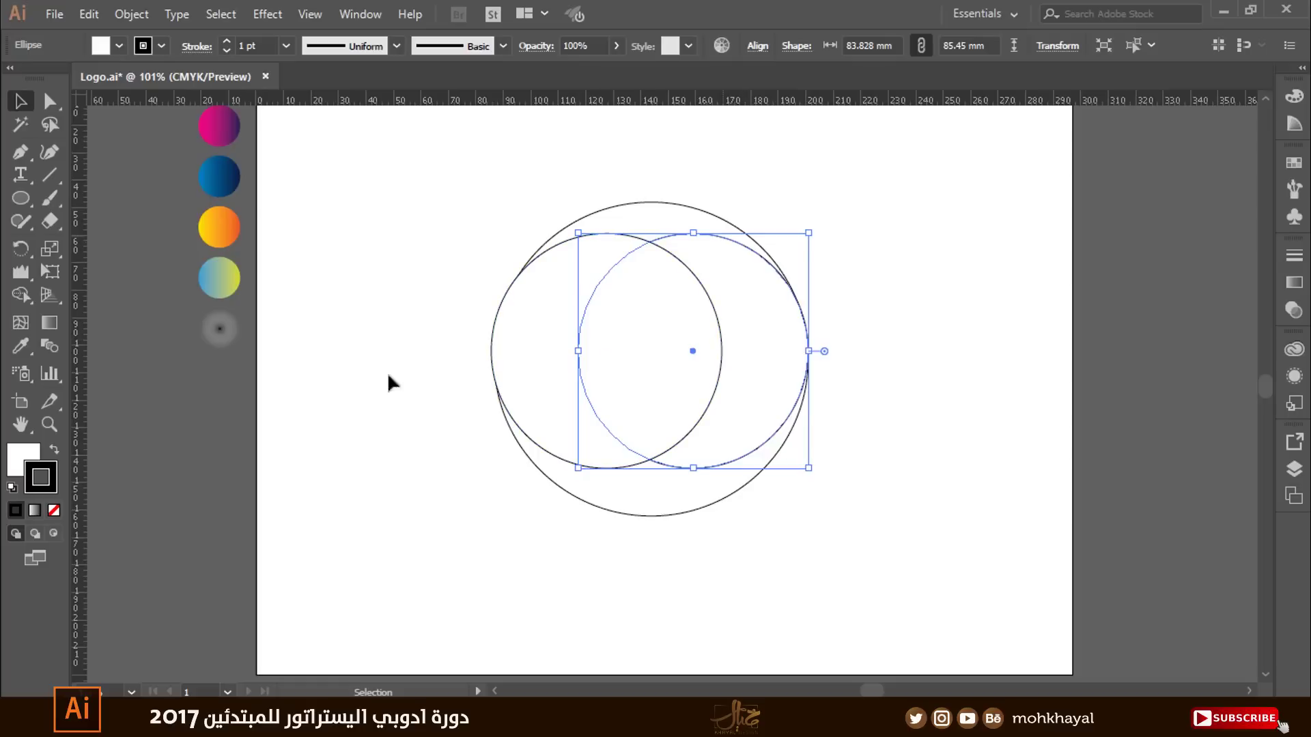
pyautogui.moveTo(369, 195); pyautogui.dragTo(900, 574)
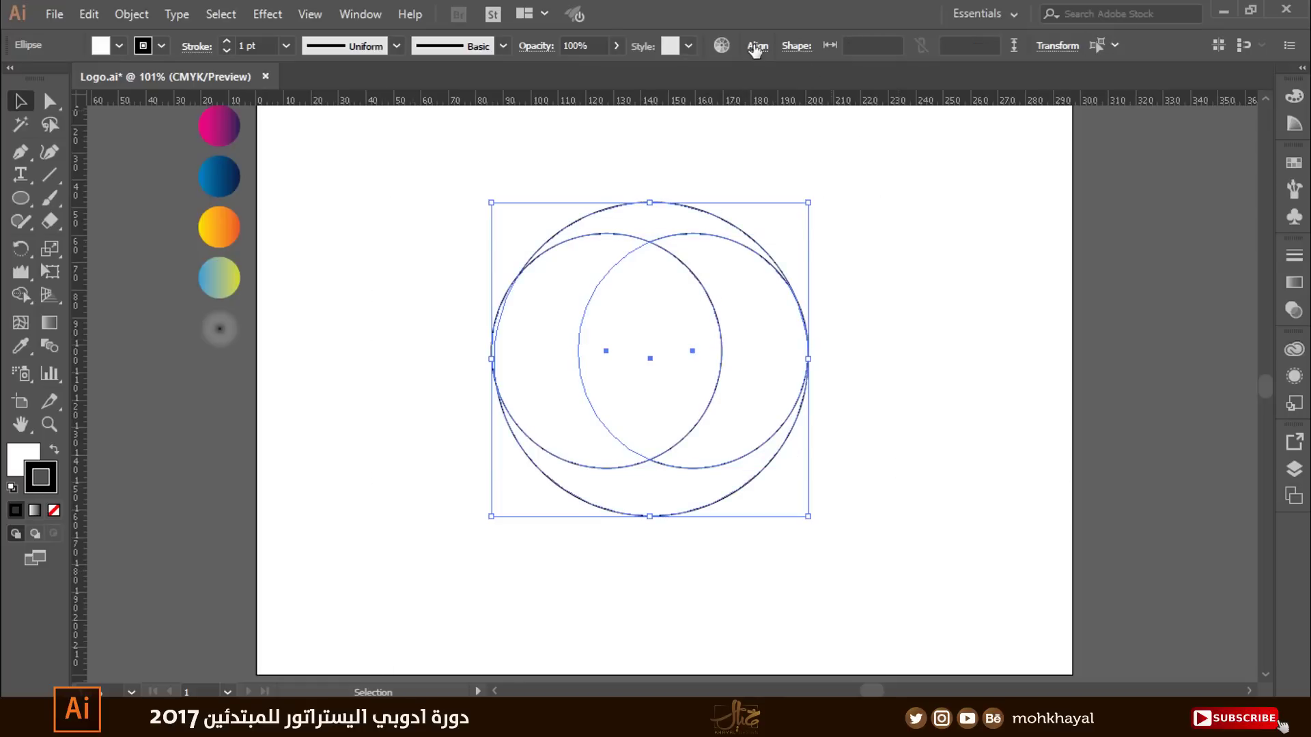
# Step: Centre the circles vertically on the artboard using Align To Artboard
pyautogui.click(756, 48)
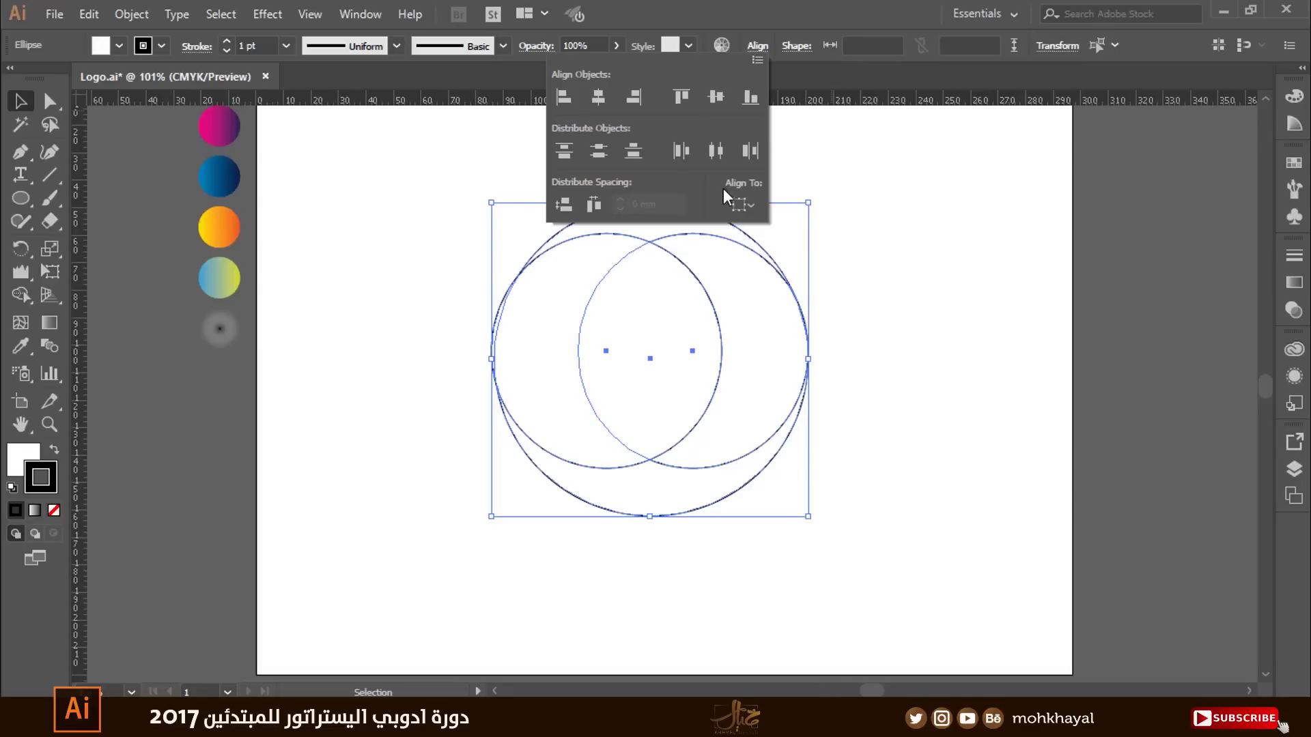
pyautogui.click(744, 204)
pyautogui.click(750, 268)
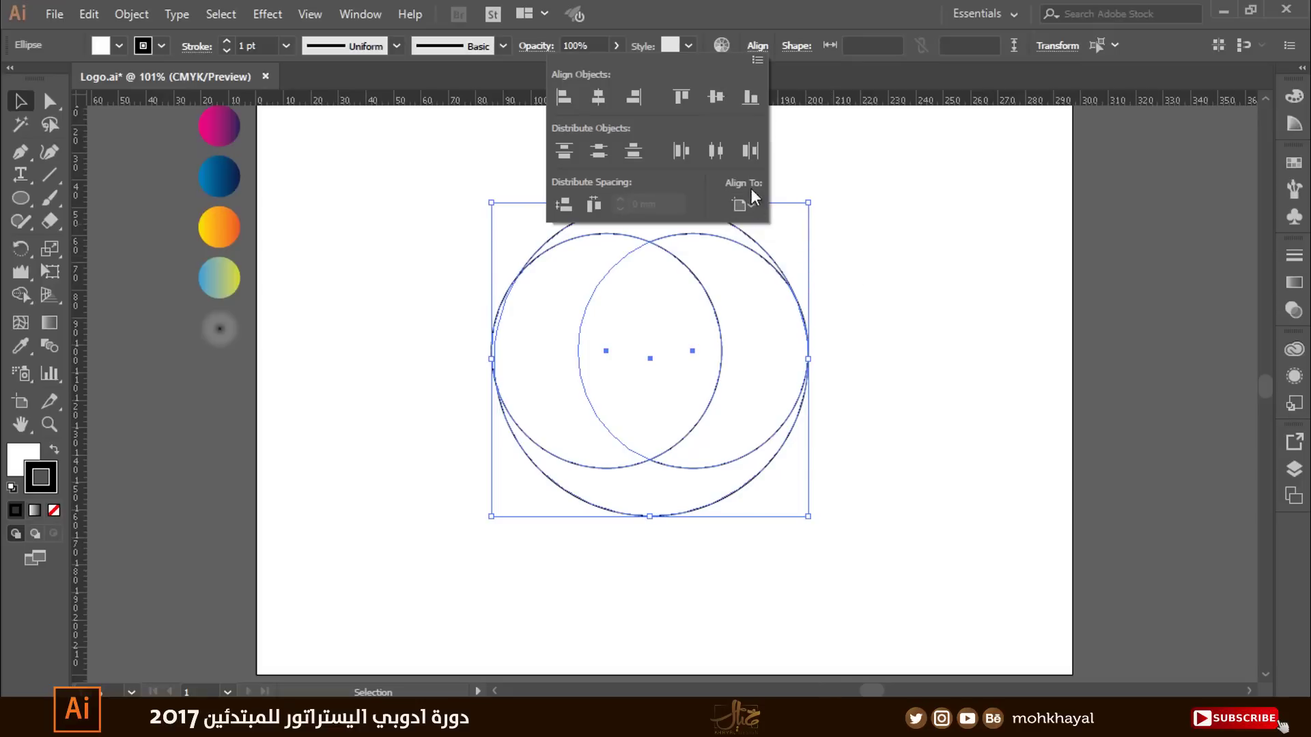
pyautogui.click(715, 97)
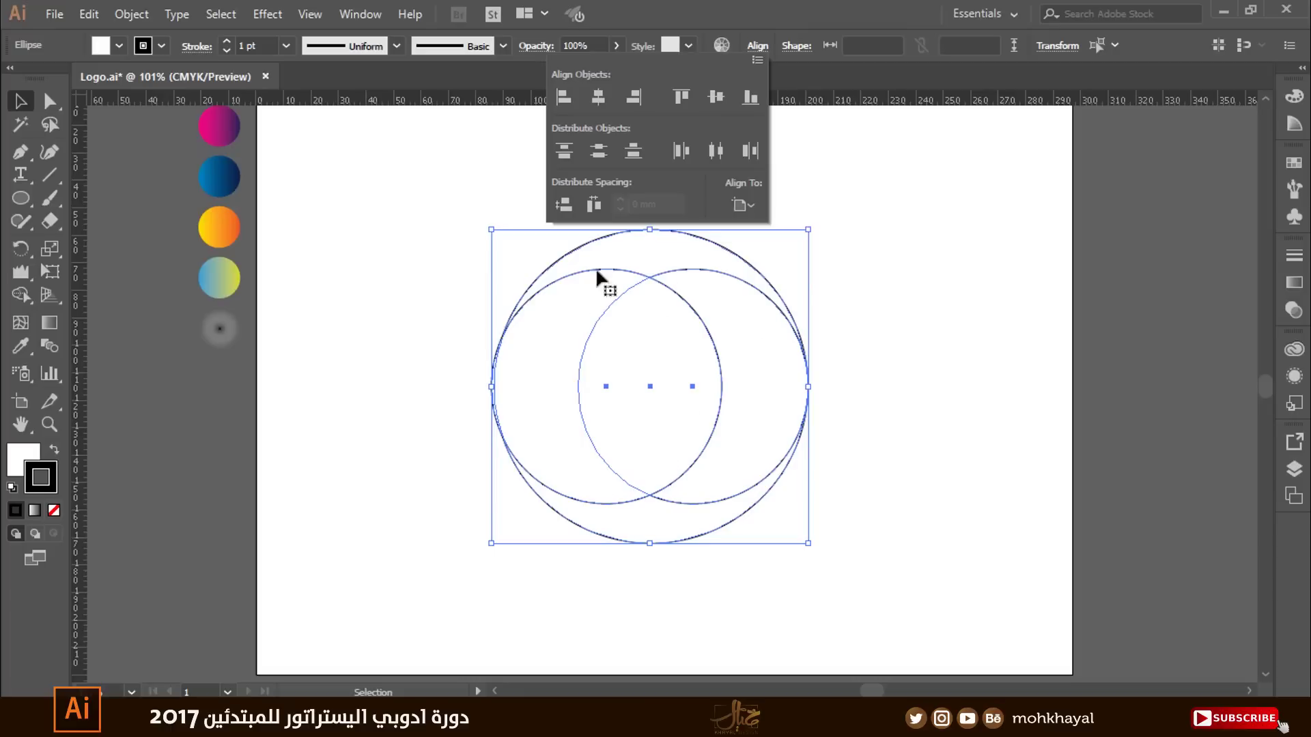
# Step: Add a 270°-rotated small circle aligned to the top of the large circle
pyautogui.click(904, 297)
pyautogui.moveTo(673, 371); pyautogui.dragTo(550, 339)
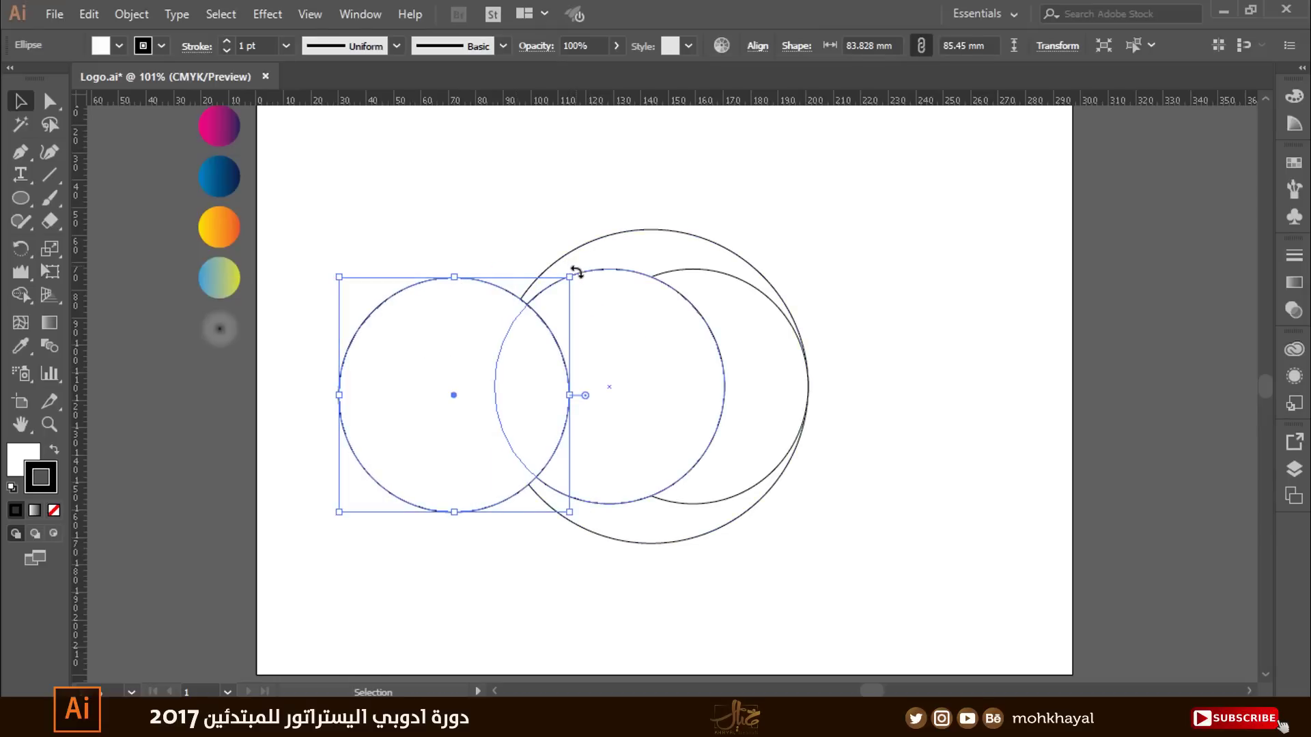
pyautogui.moveTo(576, 273); pyautogui.dragTo(536, 476)
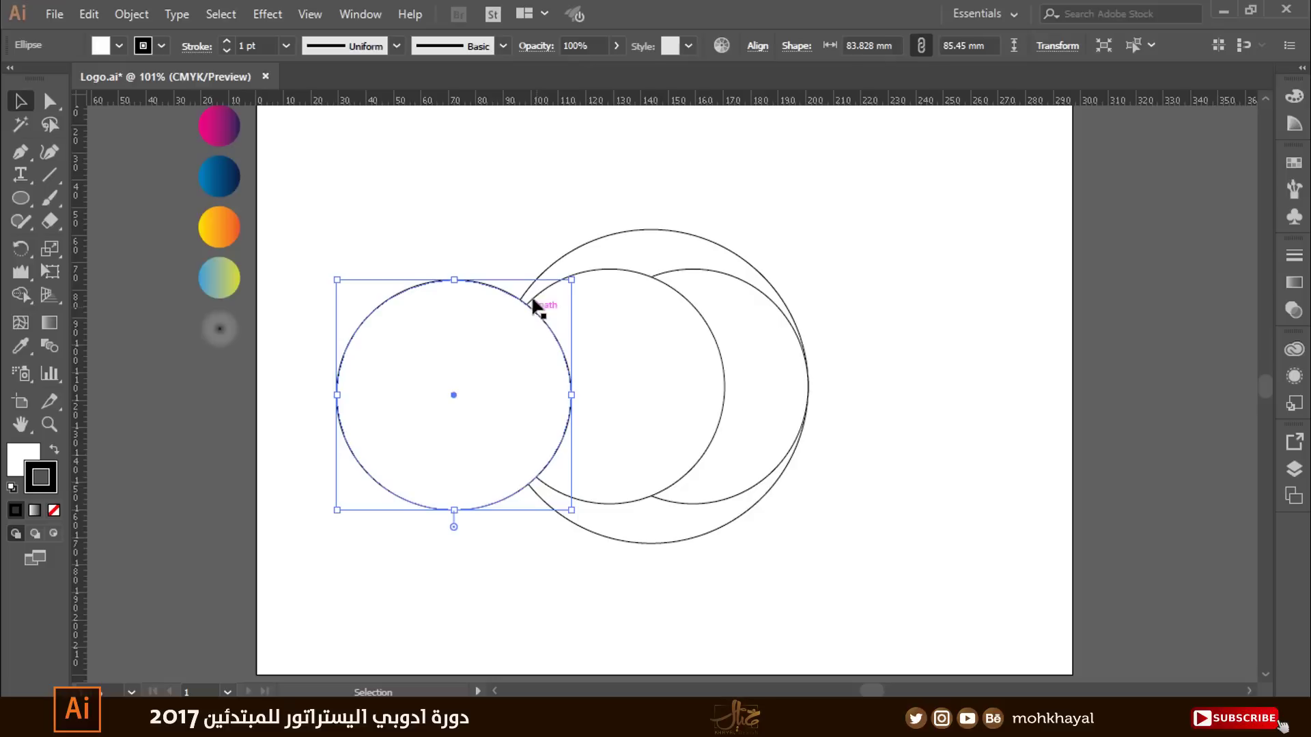
pyautogui.click(494, 239)
pyautogui.moveTo(471, 325); pyautogui.dragTo(671, 271)
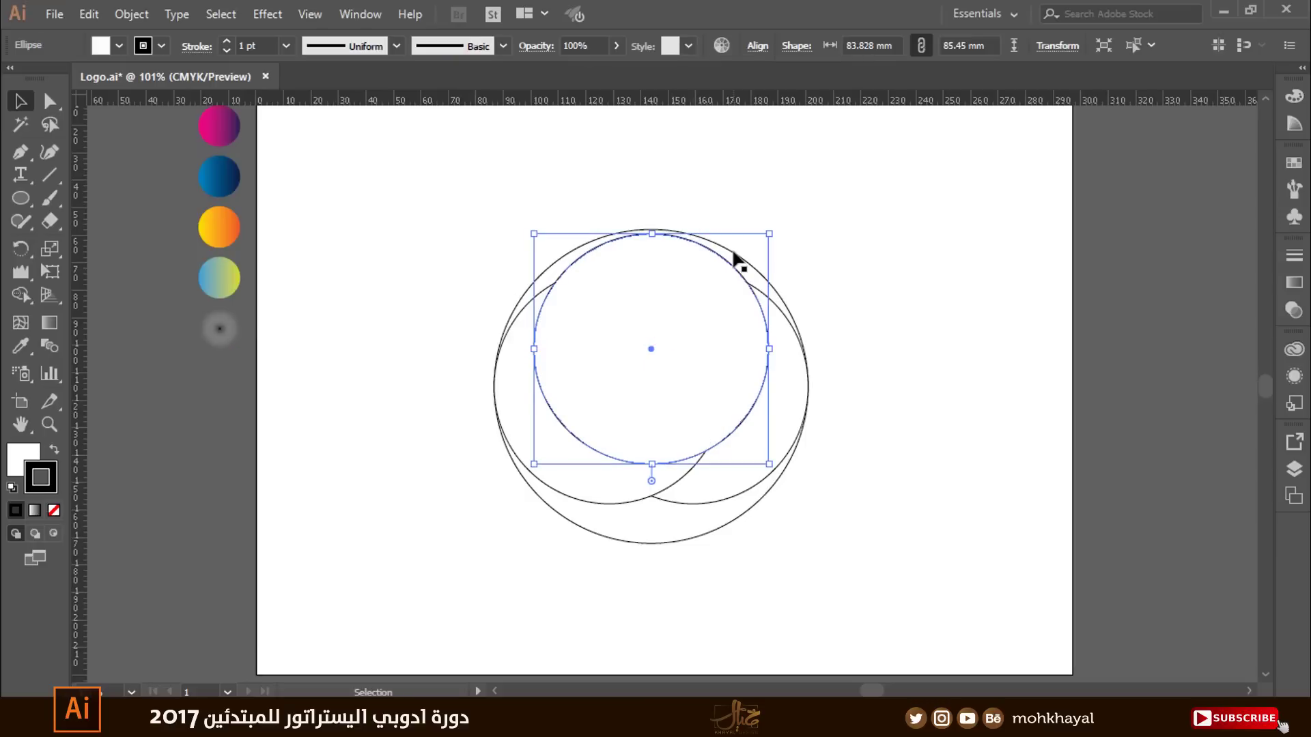
pyautogui.keyDown('shift'); pyautogui.click(734, 258); pyautogui.keyUp('shift')
pyautogui.click(757, 45)
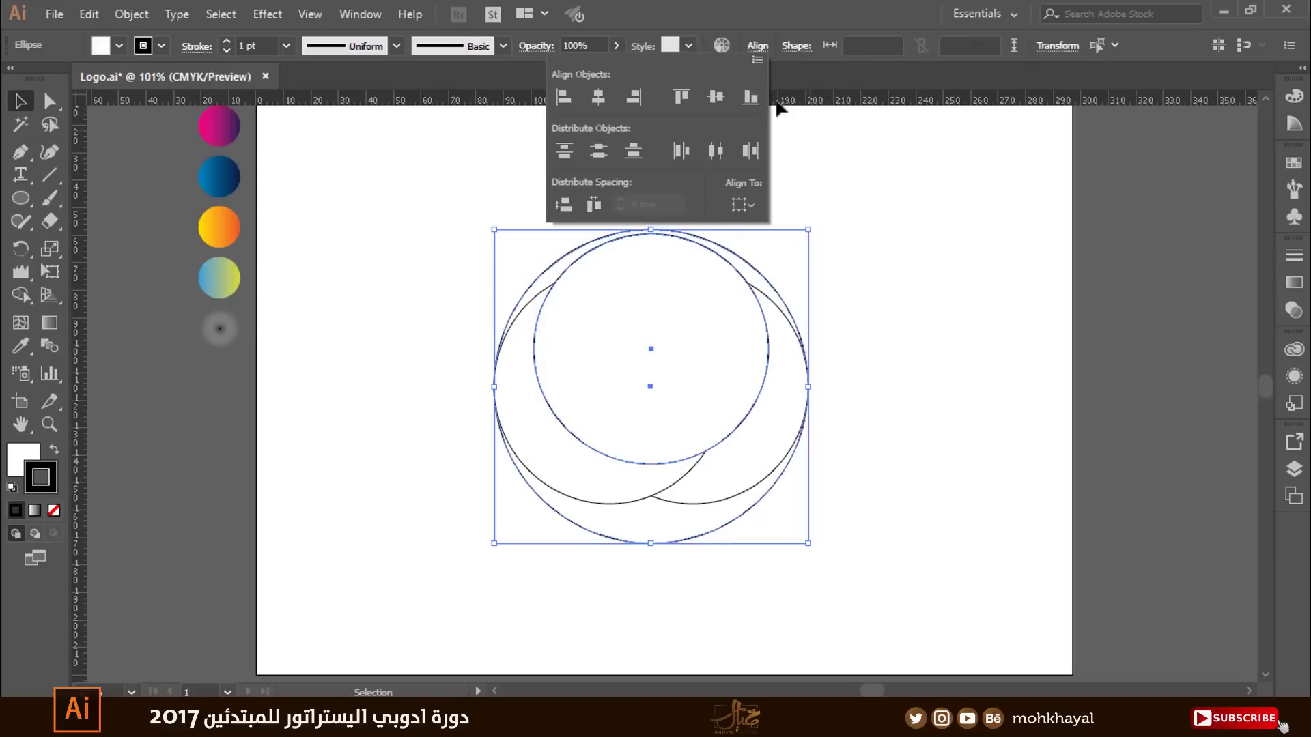
pyautogui.click(680, 98)
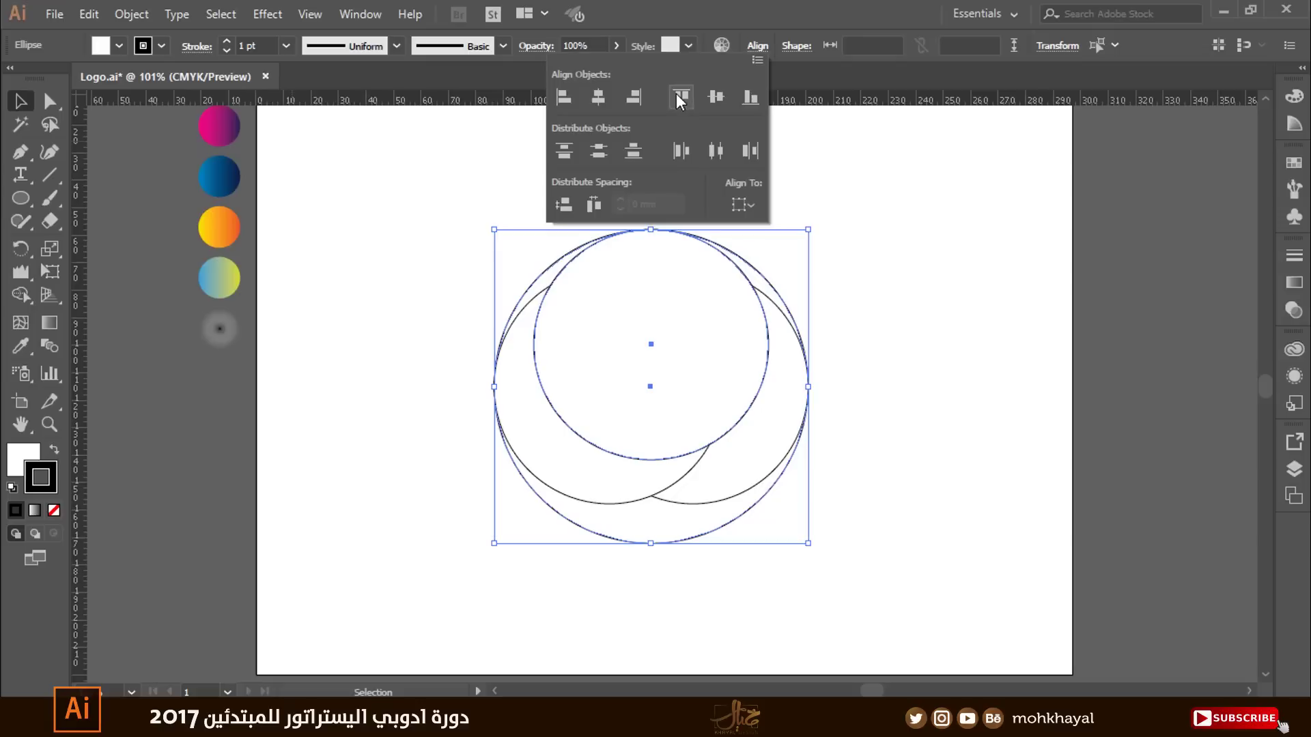
# Step: Copy the small circle down to the large circle's bottom and select all circles
pyautogui.moveTo(667, 344); pyautogui.dragTo(663, 409)
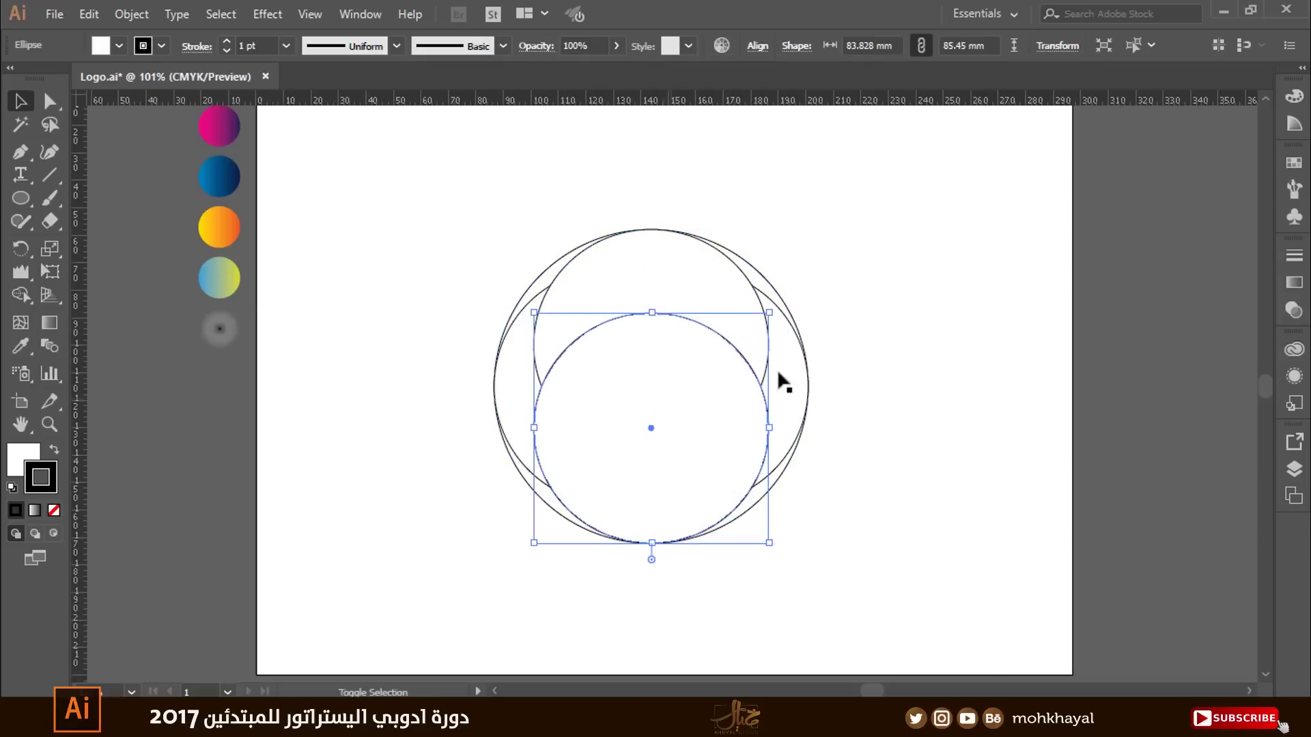
pyautogui.click(864, 235)
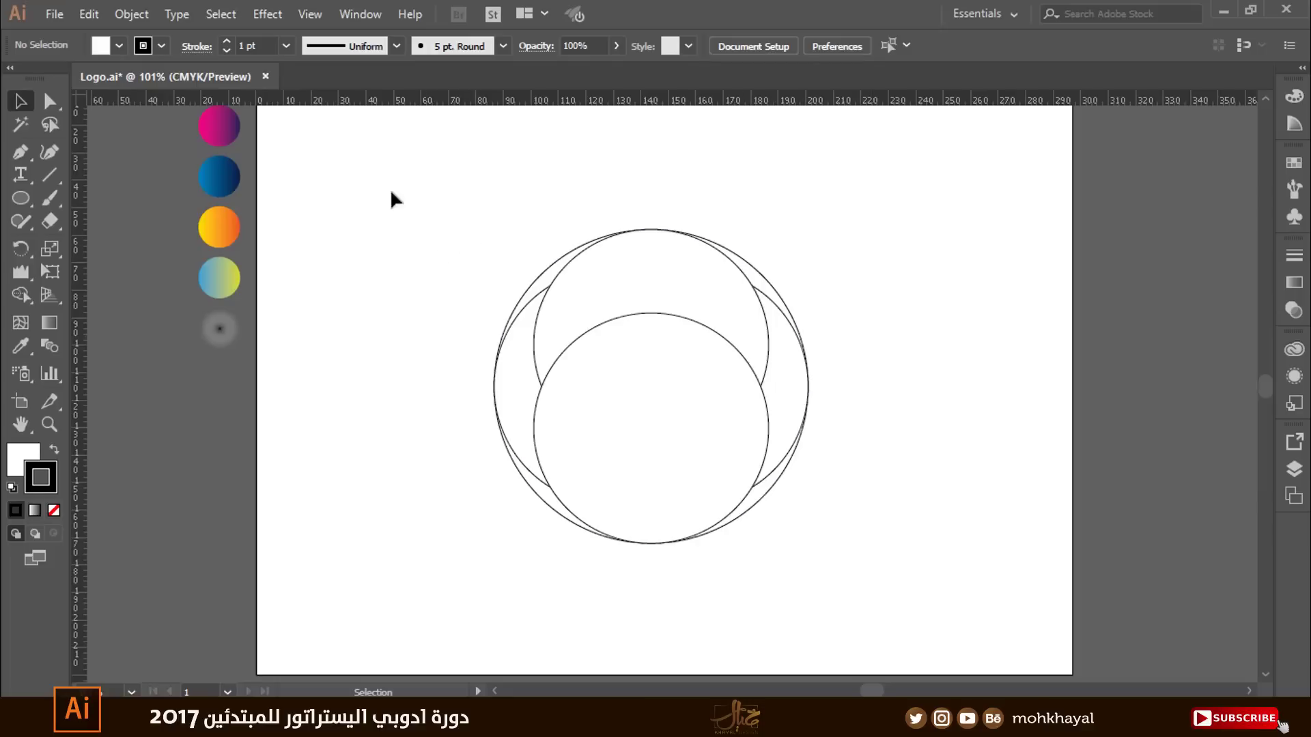
pyautogui.moveTo(394, 200)
pyautogui.mouseDown()
pyautogui.moveTo(710, 380)
pyautogui.moveTo(889, 606)
pyautogui.mouseUp()
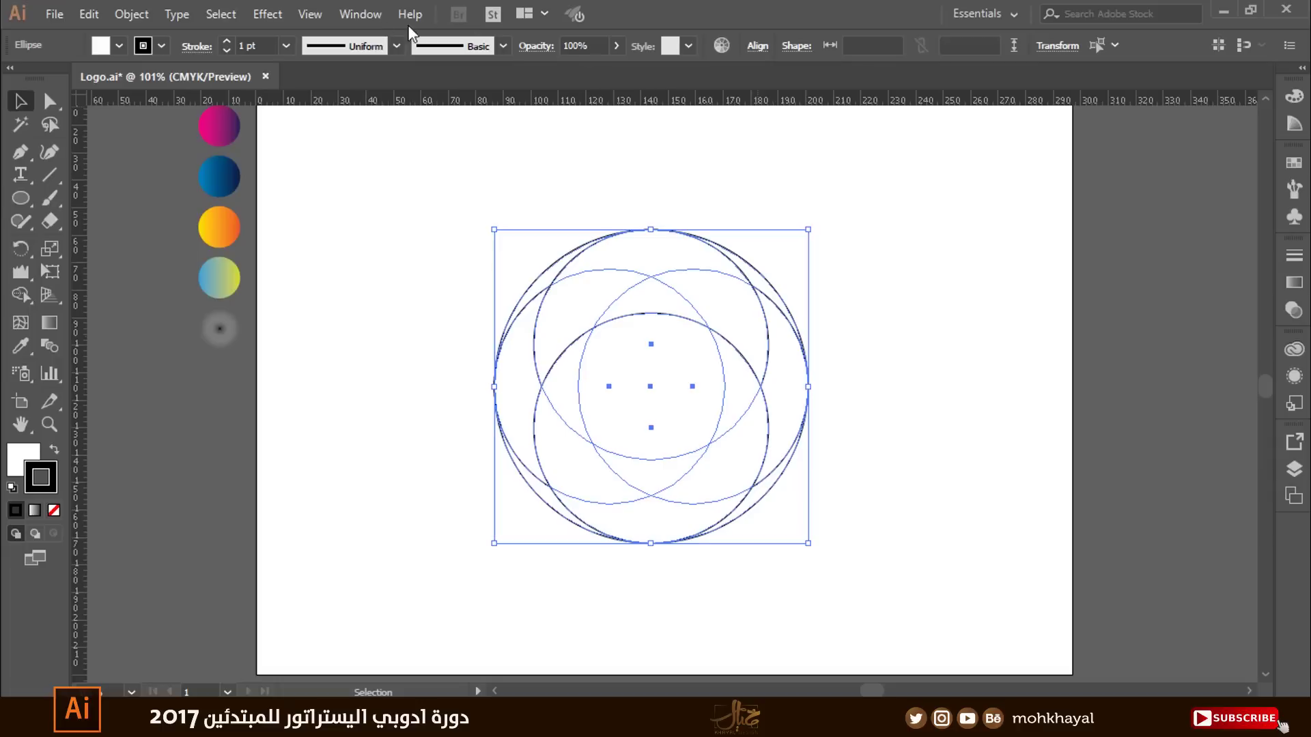
# Step: Divide the five overlapping circles into separate pieces with the Pathfinder panel
pyautogui.click(364, 15)
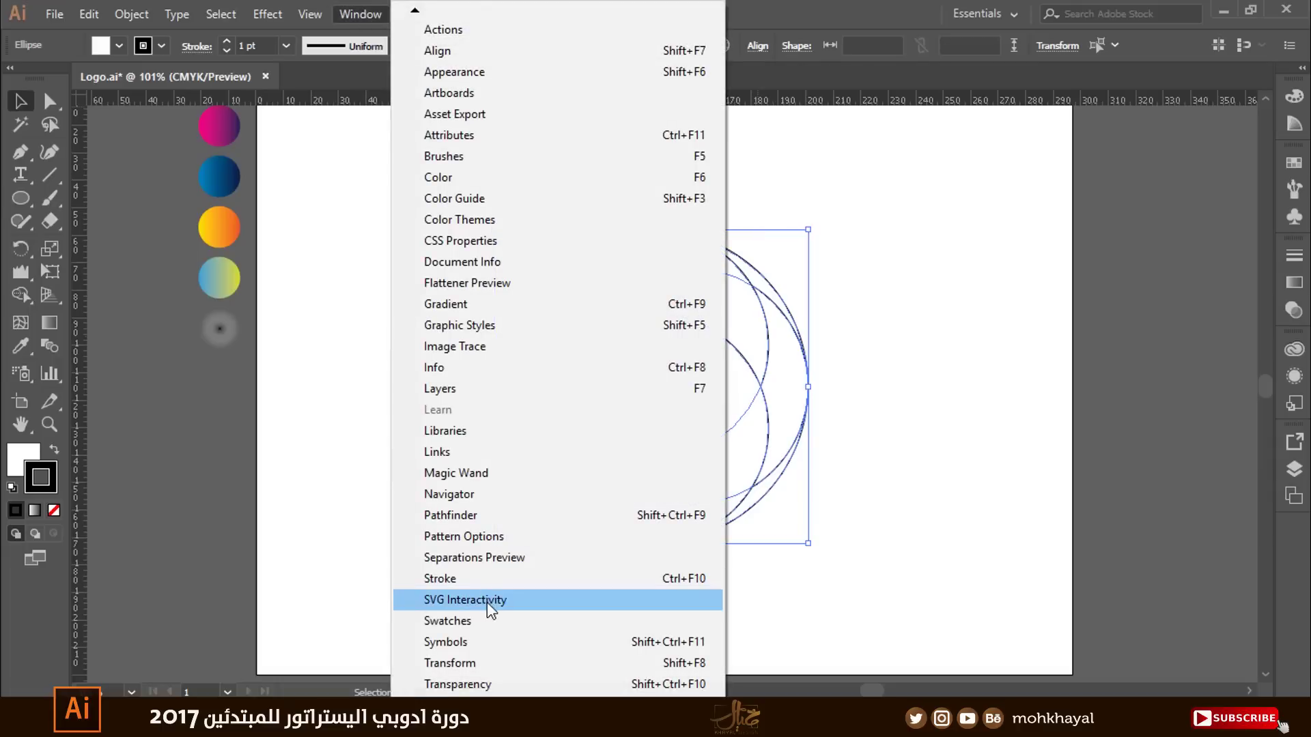
pyautogui.click(502, 515)
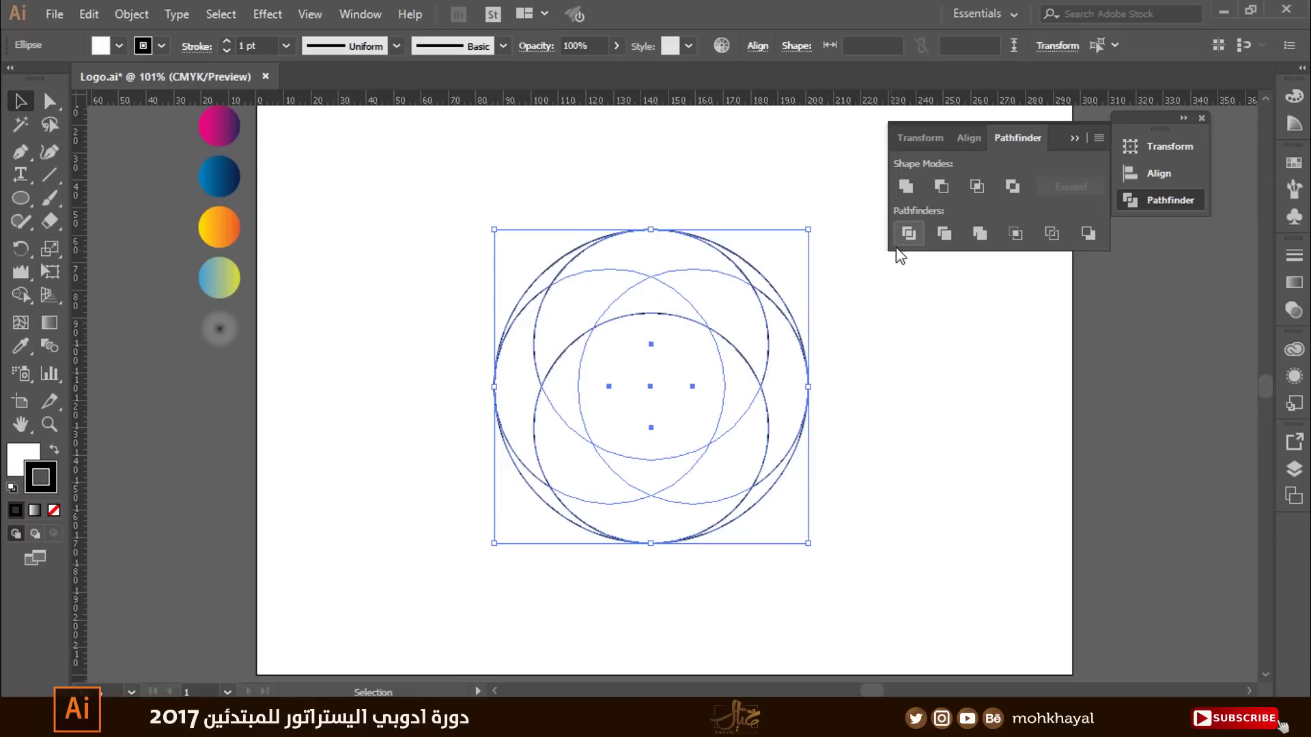
pyautogui.moveTo(367, 201); pyautogui.dragTo(853, 605)
pyautogui.click(911, 235)
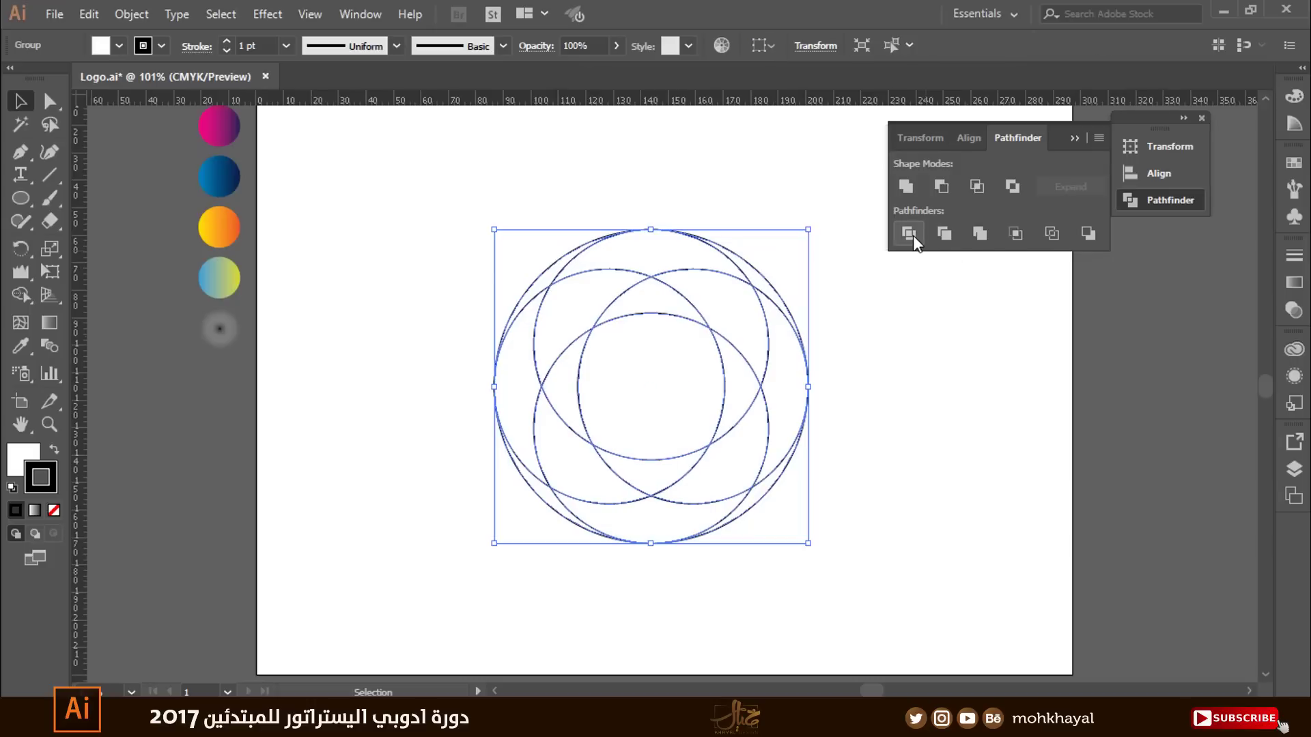
pyautogui.click(828, 372)
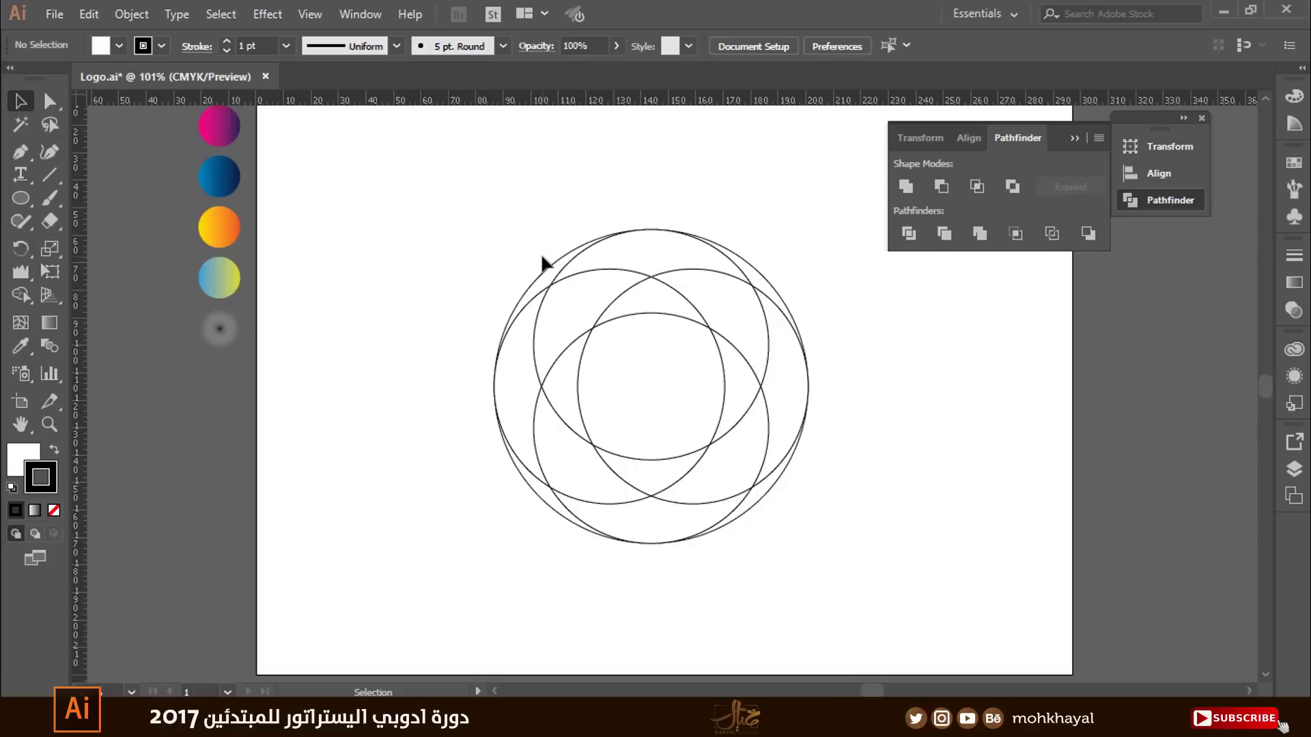
# Step: Ungroup the divided circle pieces into separate paths
pyautogui.click(601, 248)
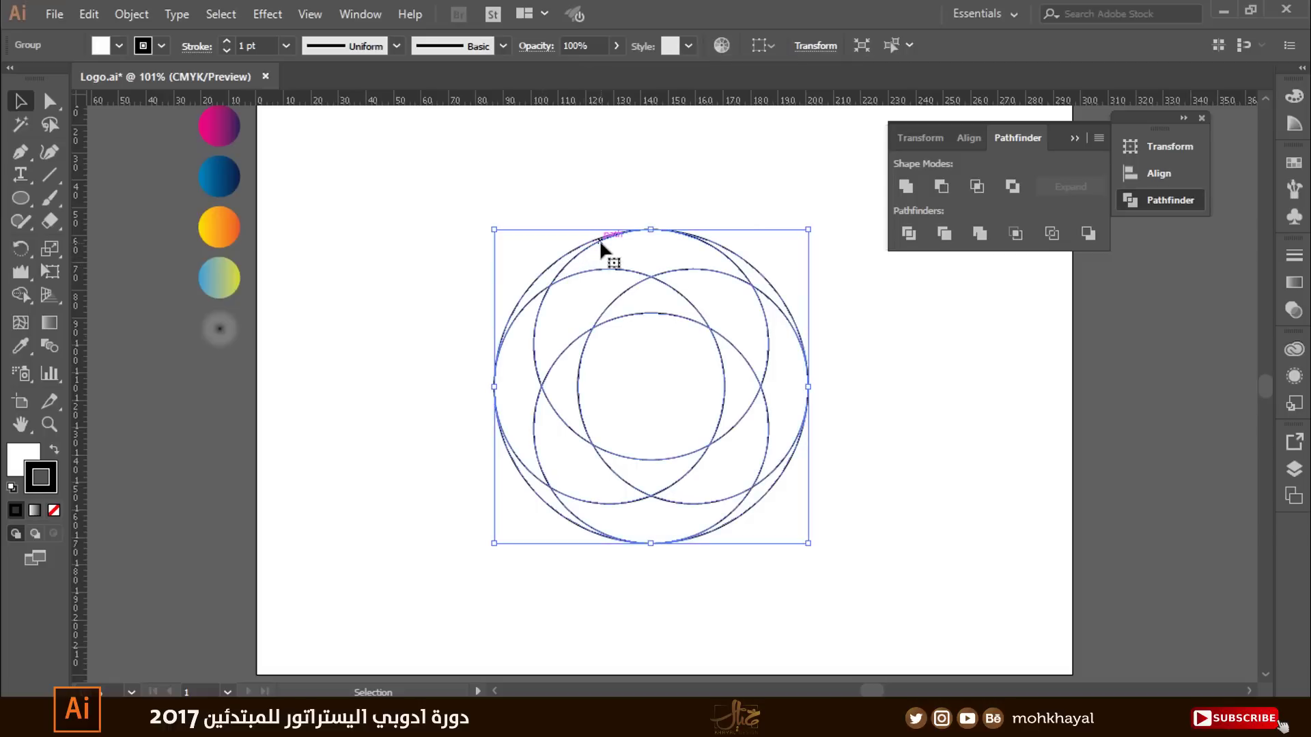
pyautogui.rightClick(602, 248)
pyautogui.click(659, 404)
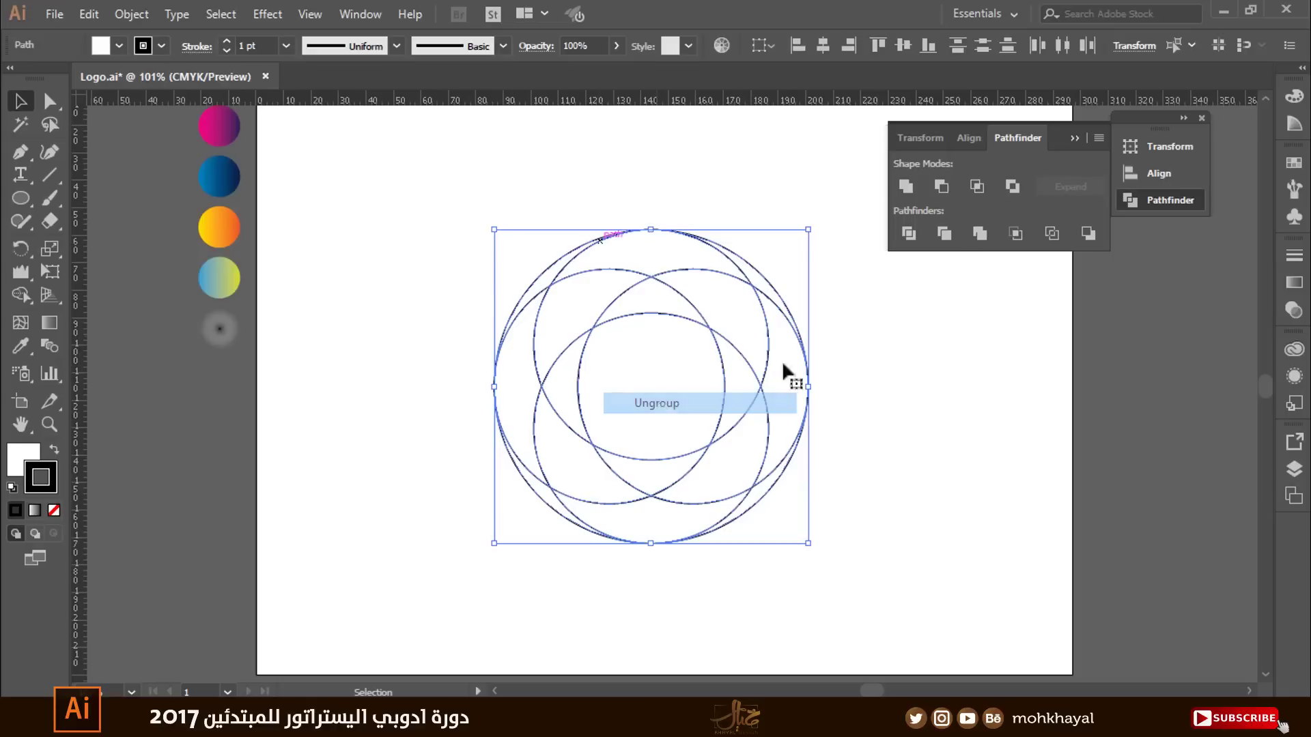
# Step: Test-pull the right, top and left arc pieces apart, then undo to restore them
pyautogui.click(785, 369)
pyautogui.moveTo(767, 254); pyautogui.dragTo(802, 195)
pyautogui.moveTo(652, 219); pyautogui.dragTo(652, 137)
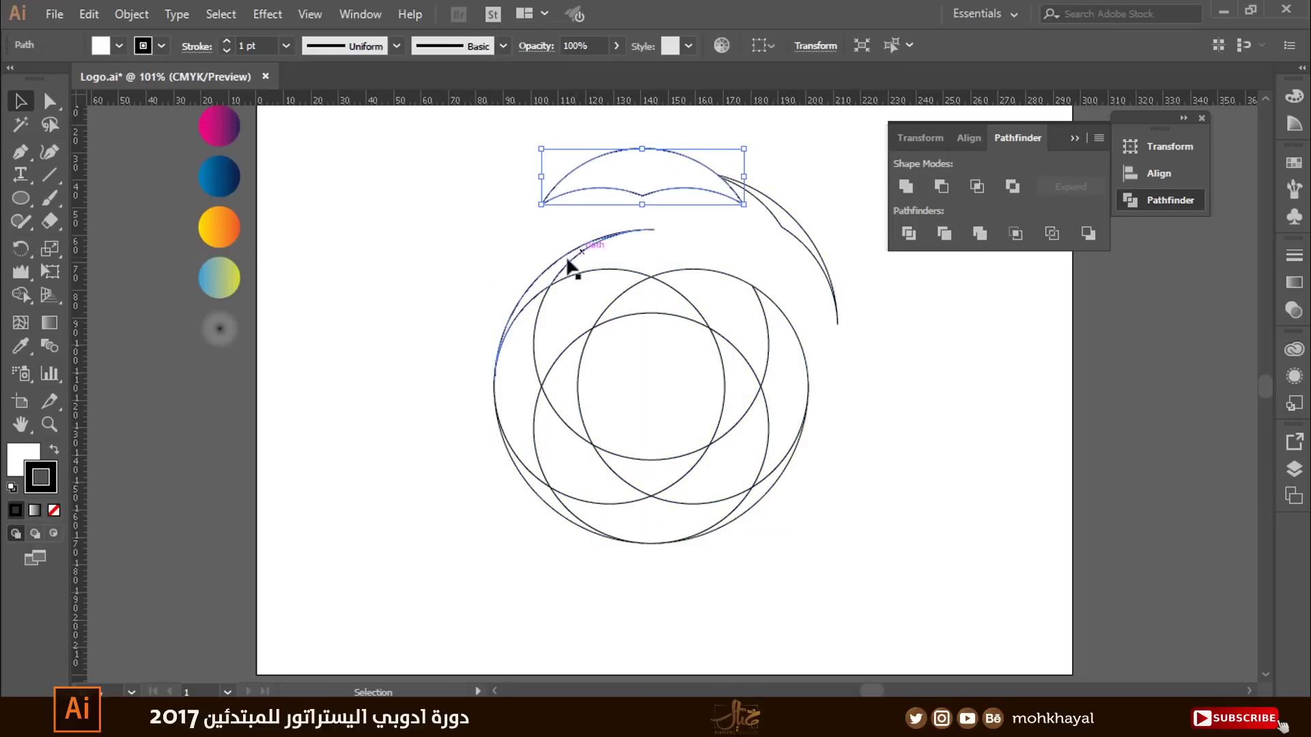
pyautogui.moveTo(570, 269); pyautogui.dragTo(489, 248)
pyautogui.hotkey('ctrl', 'z')
pyautogui.hotkey('ctrl', 'z')
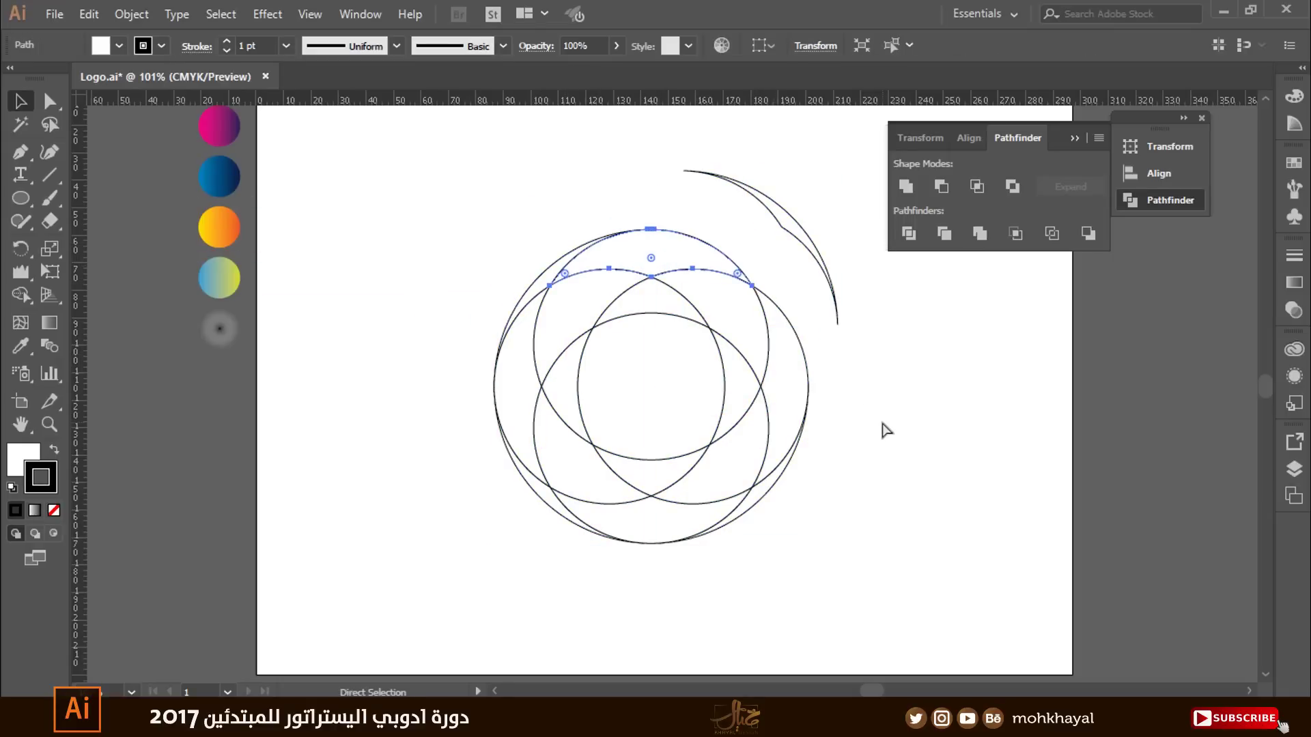
pyautogui.hotkey('ctrl', 'z')
pyautogui.click(823, 247)
pyautogui.moveTo(833, 181)
pyautogui.mouseDown()
pyautogui.moveTo(591, 468)
pyautogui.moveTo(503, 541)
pyautogui.moveTo(872, 345)
pyautogui.mouseUp()
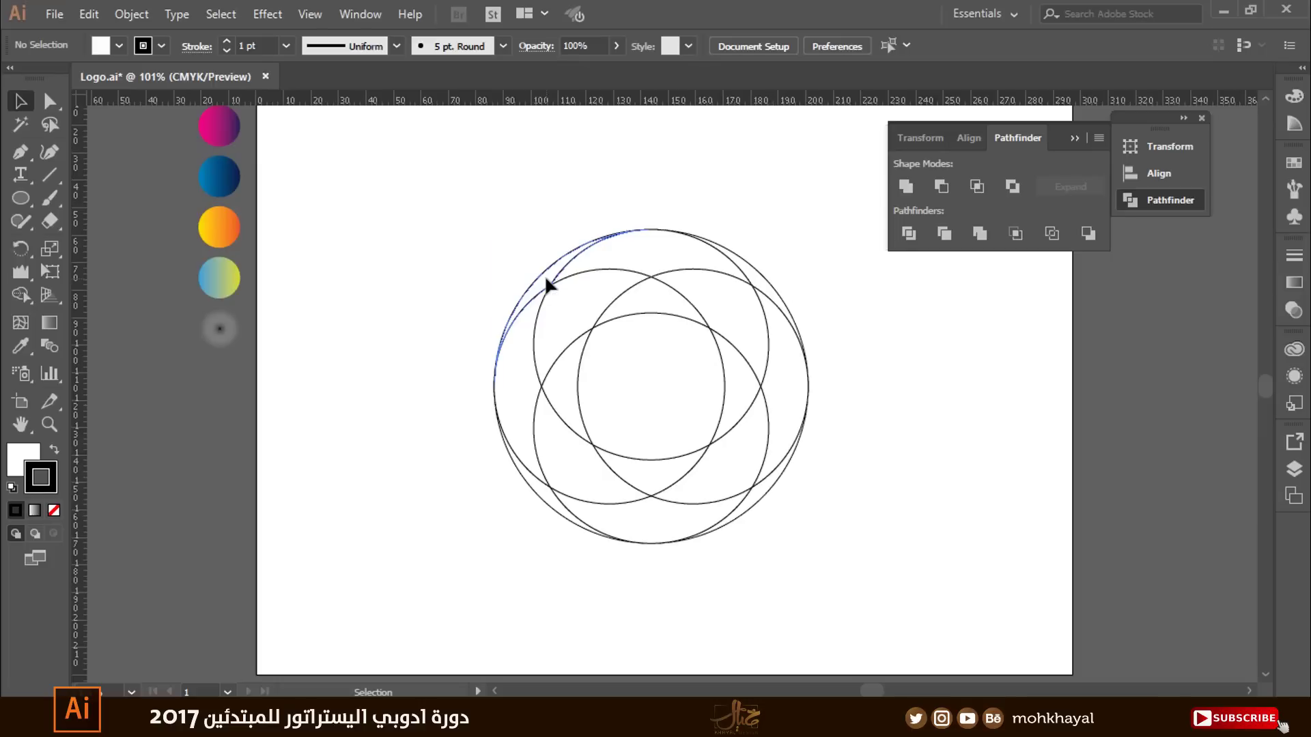
# Step: Unite the two upper-left pieces into a crescent filled with the yellow-to-orange gradient
pyautogui.click(546, 281)
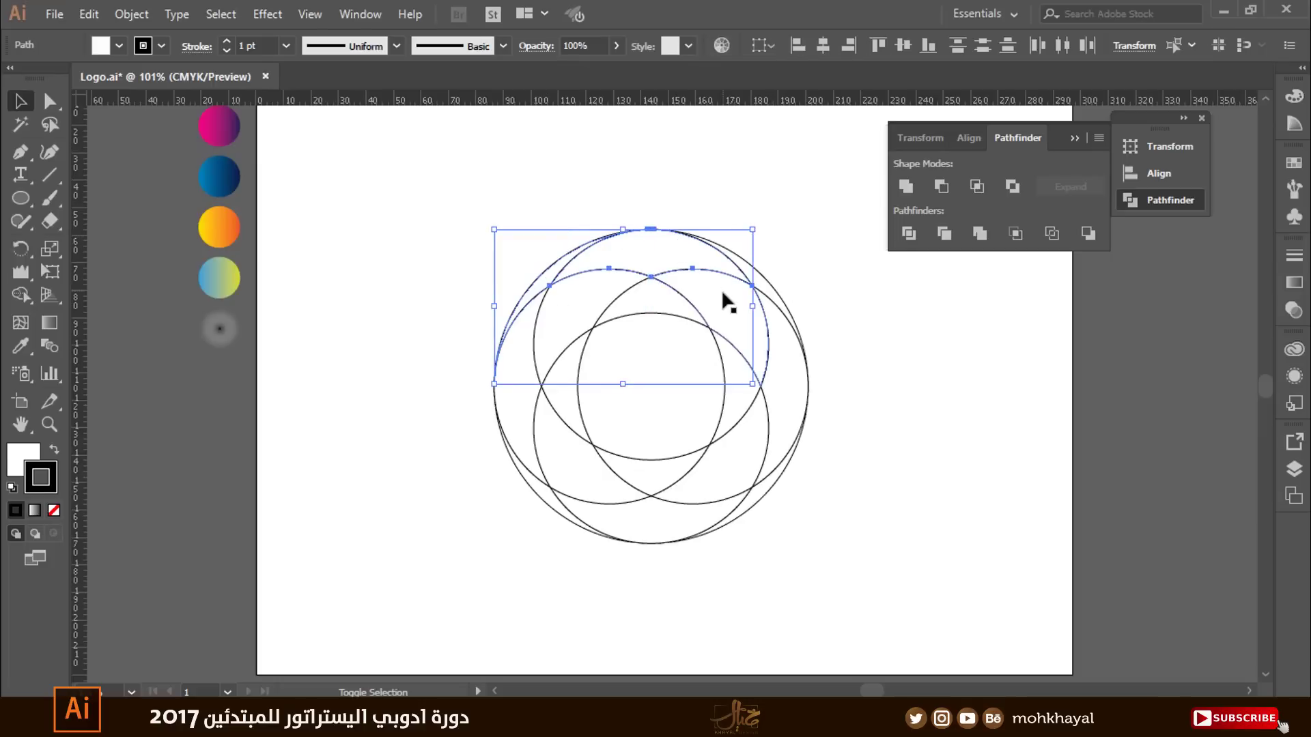
pyautogui.keyDown('shift'); pyautogui.click(744, 391); pyautogui.keyUp('shift')
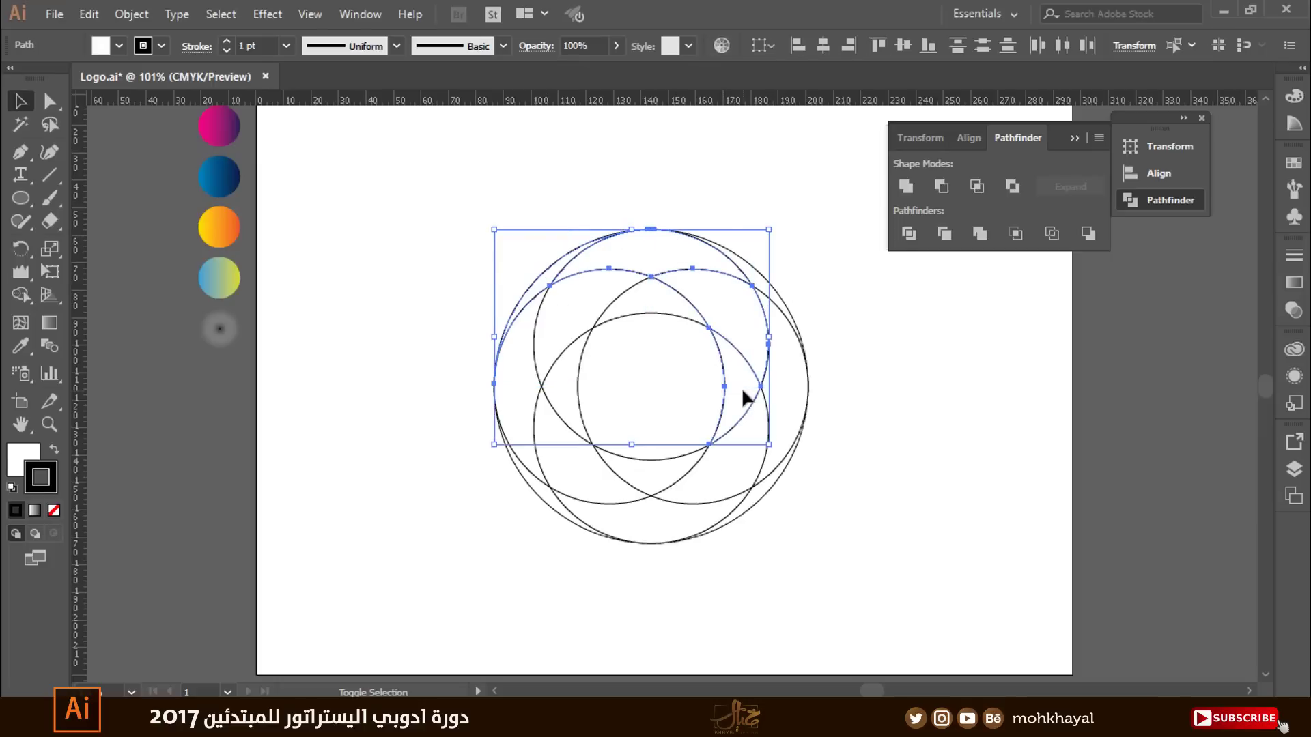
pyautogui.click(906, 187)
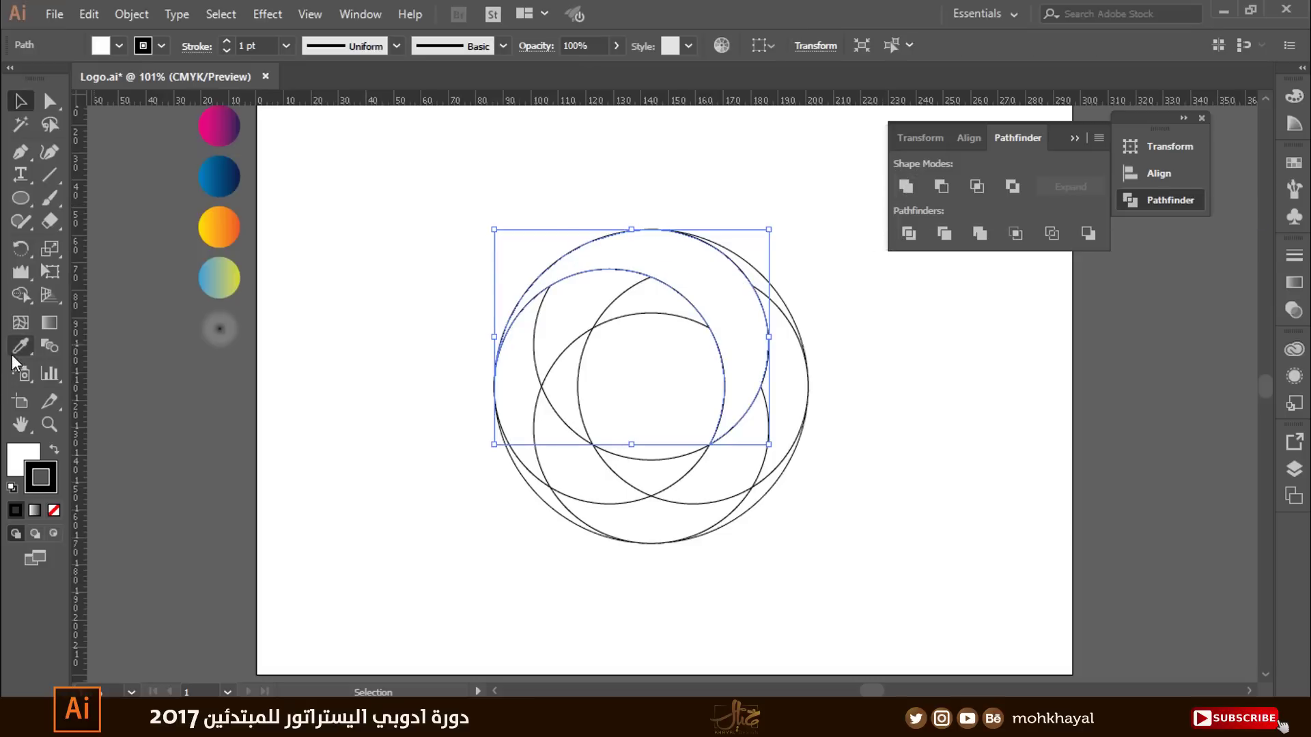
pyautogui.click(15, 350)
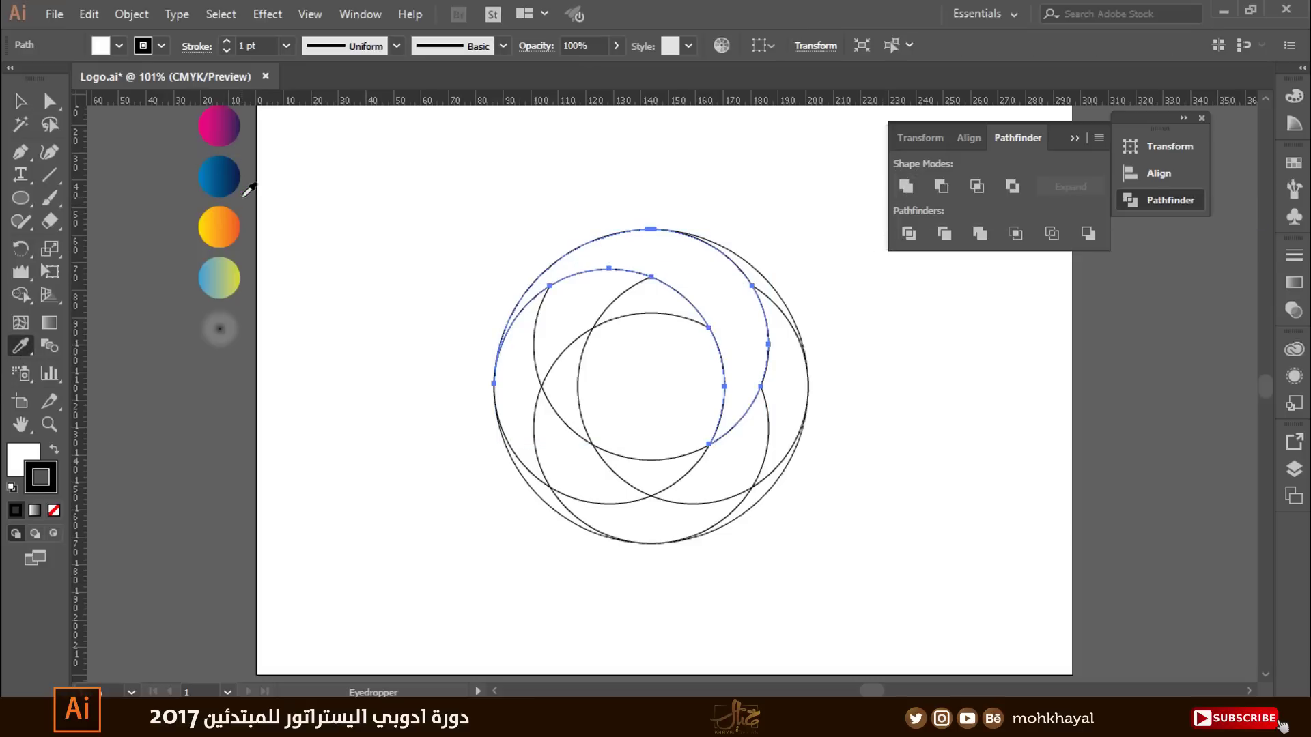
pyautogui.click(232, 227)
pyautogui.click(21, 101)
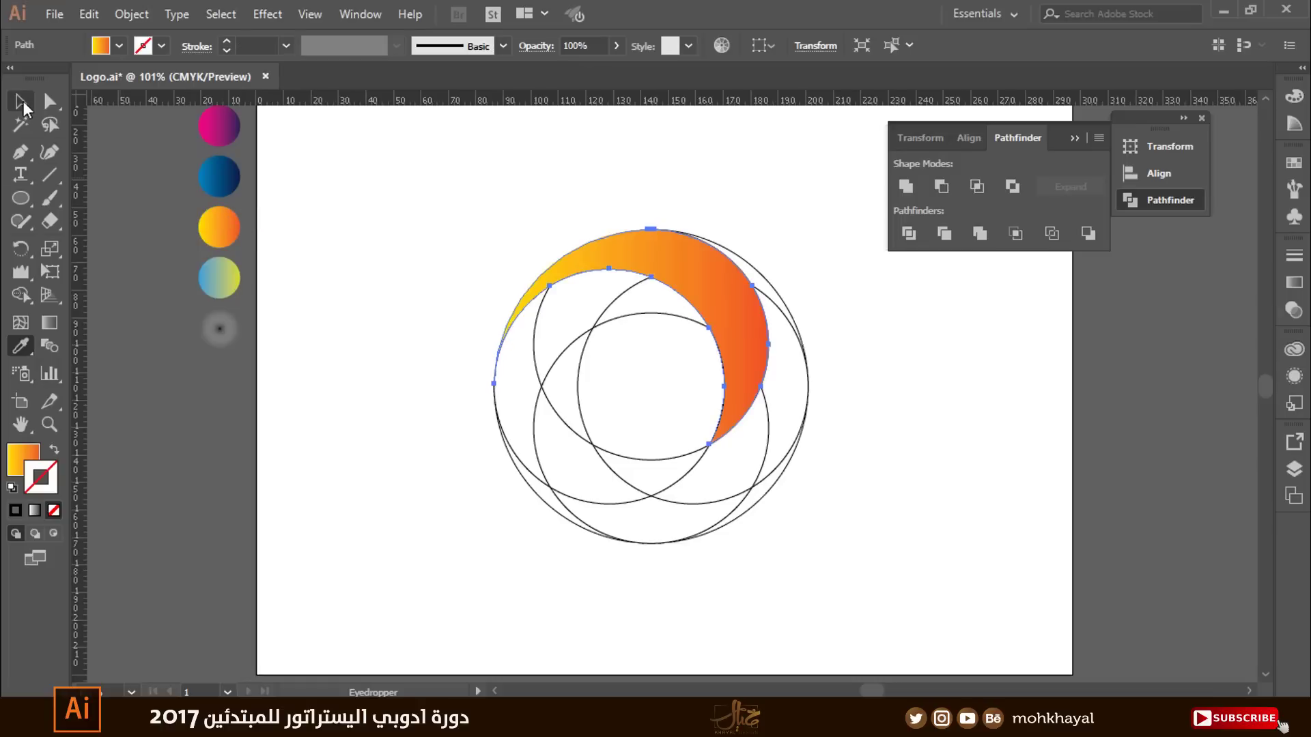
pyautogui.click(837, 295)
# Step: Unite the three right-side pieces into a crescent filled with the dark blue gradient
pyautogui.click(768, 280)
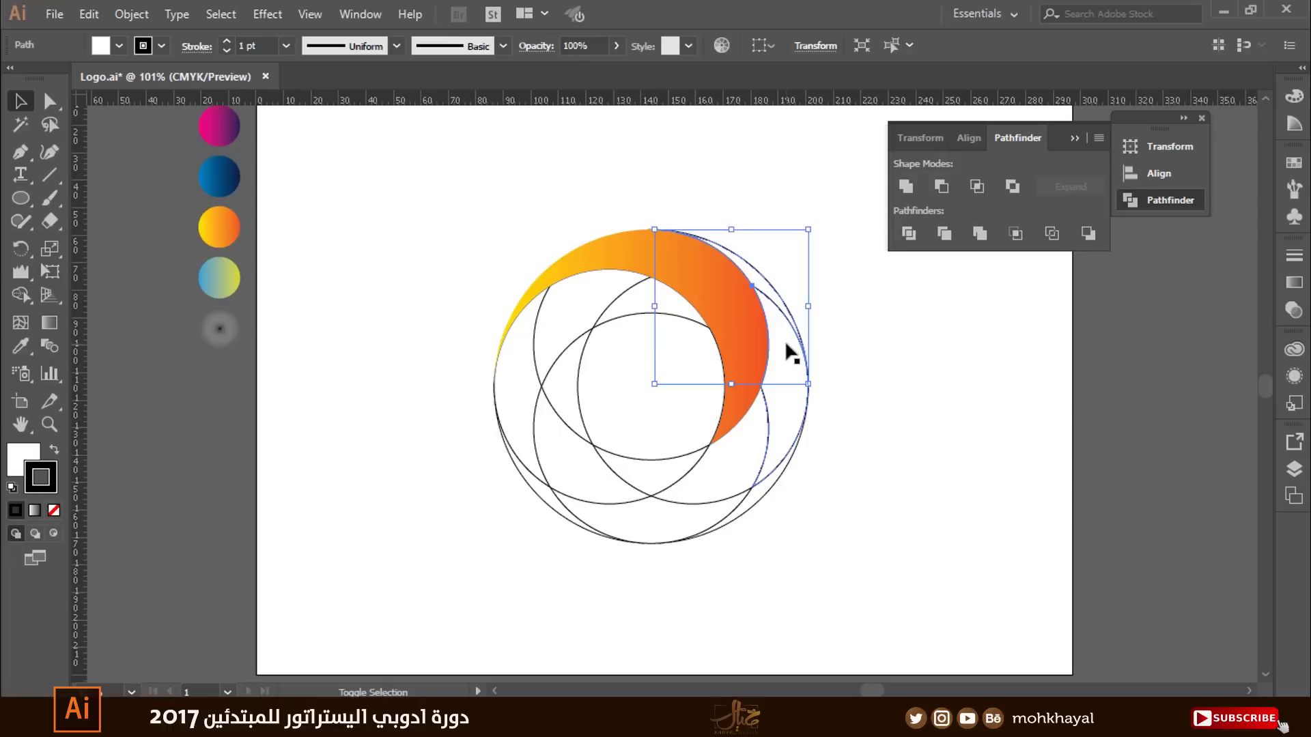
pyautogui.keyDown('shift'); pyautogui.click(790, 436); pyautogui.keyUp('shift')
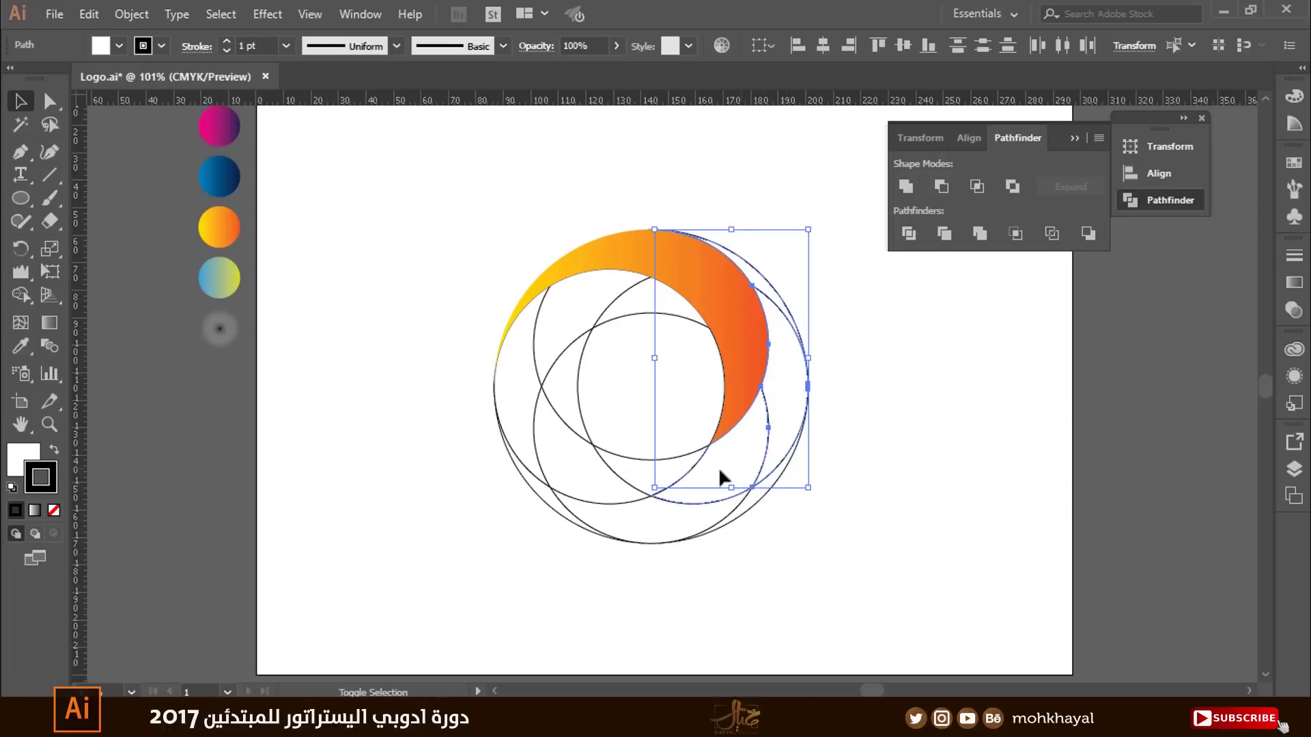
pyautogui.keyDown('shift'); pyautogui.click(634, 476); pyautogui.keyUp('shift')
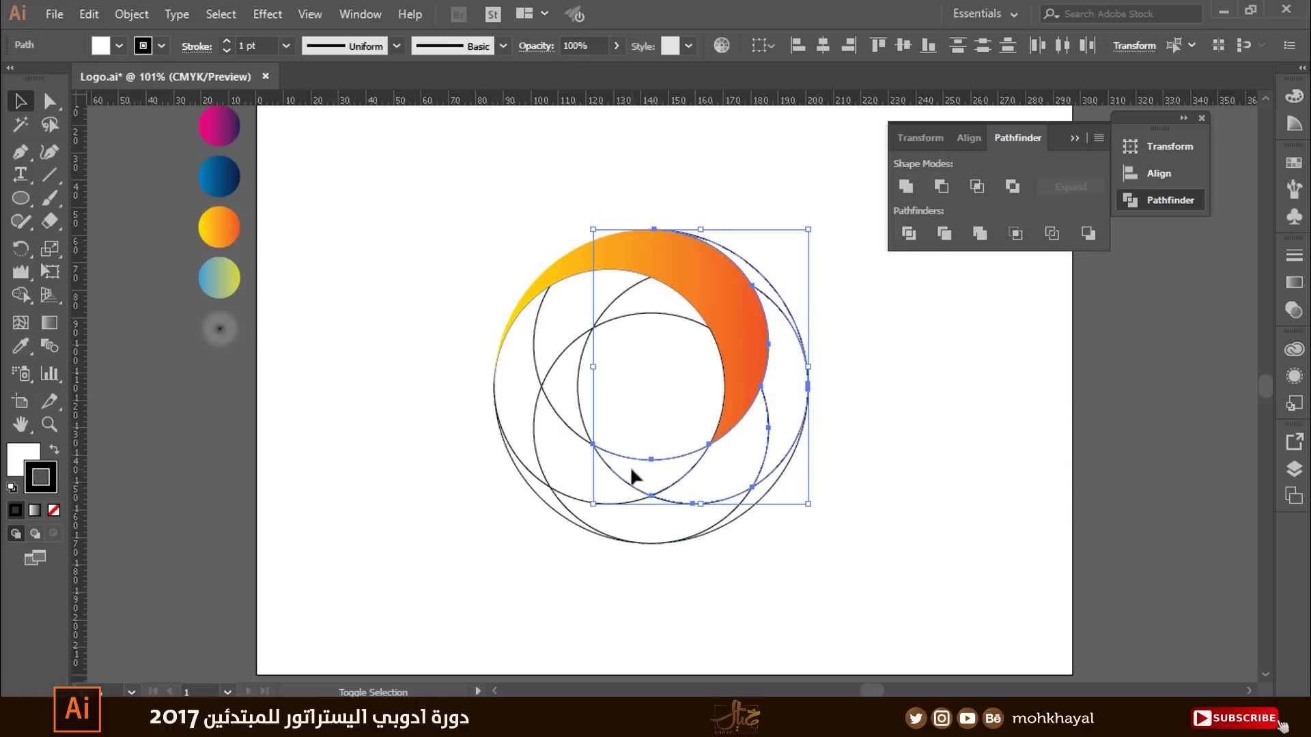
pyautogui.click(907, 185)
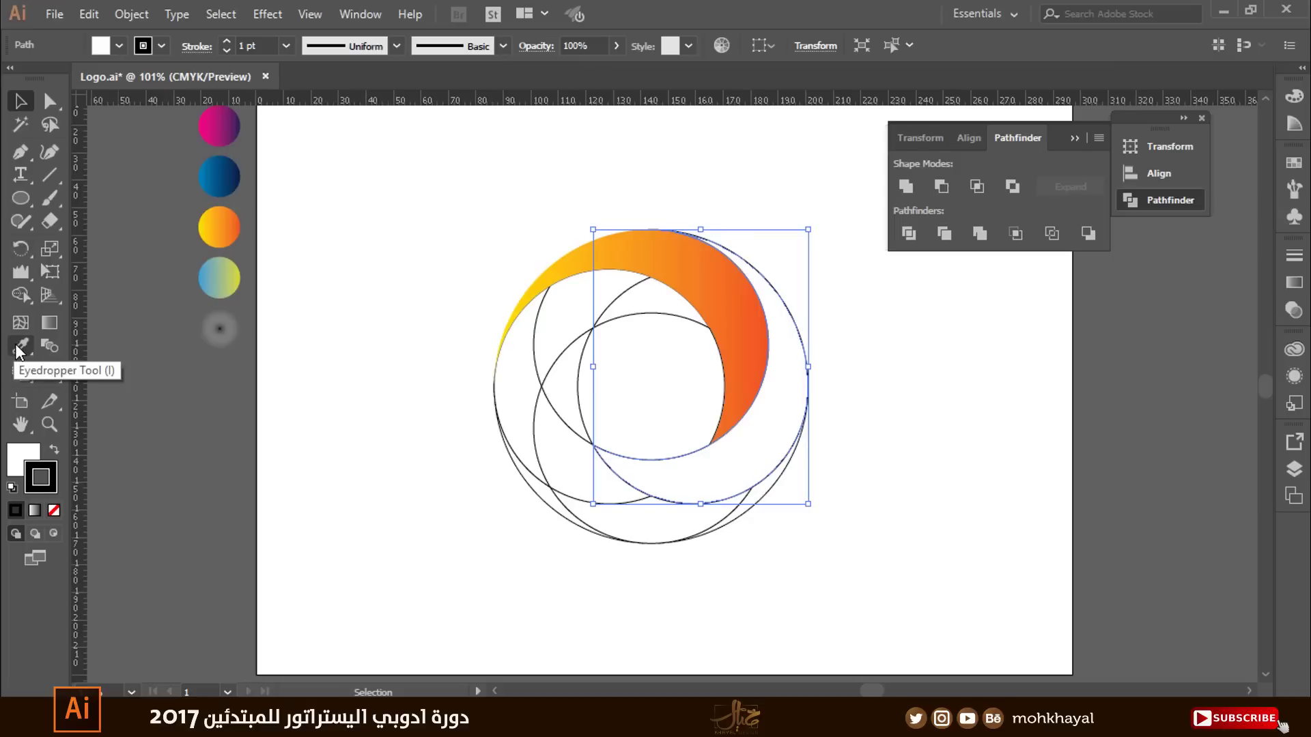
pyautogui.click(20, 350)
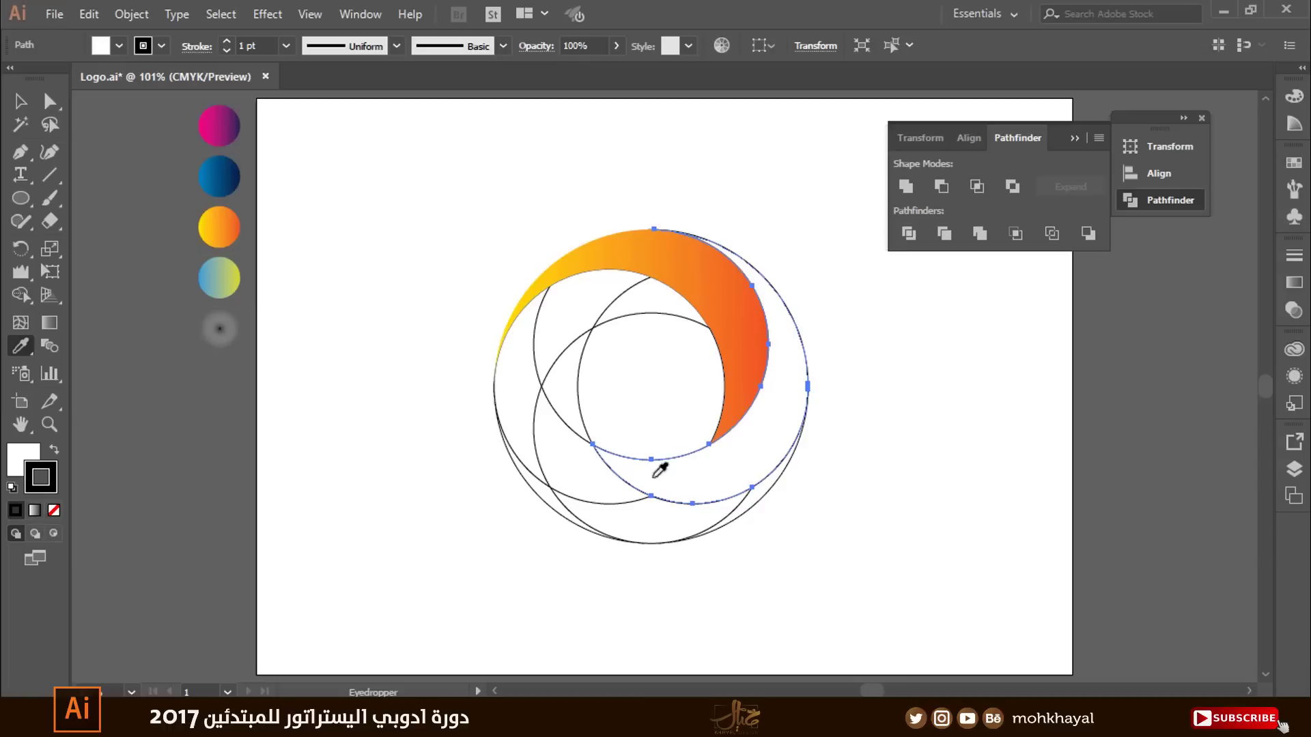
pyautogui.click(223, 180)
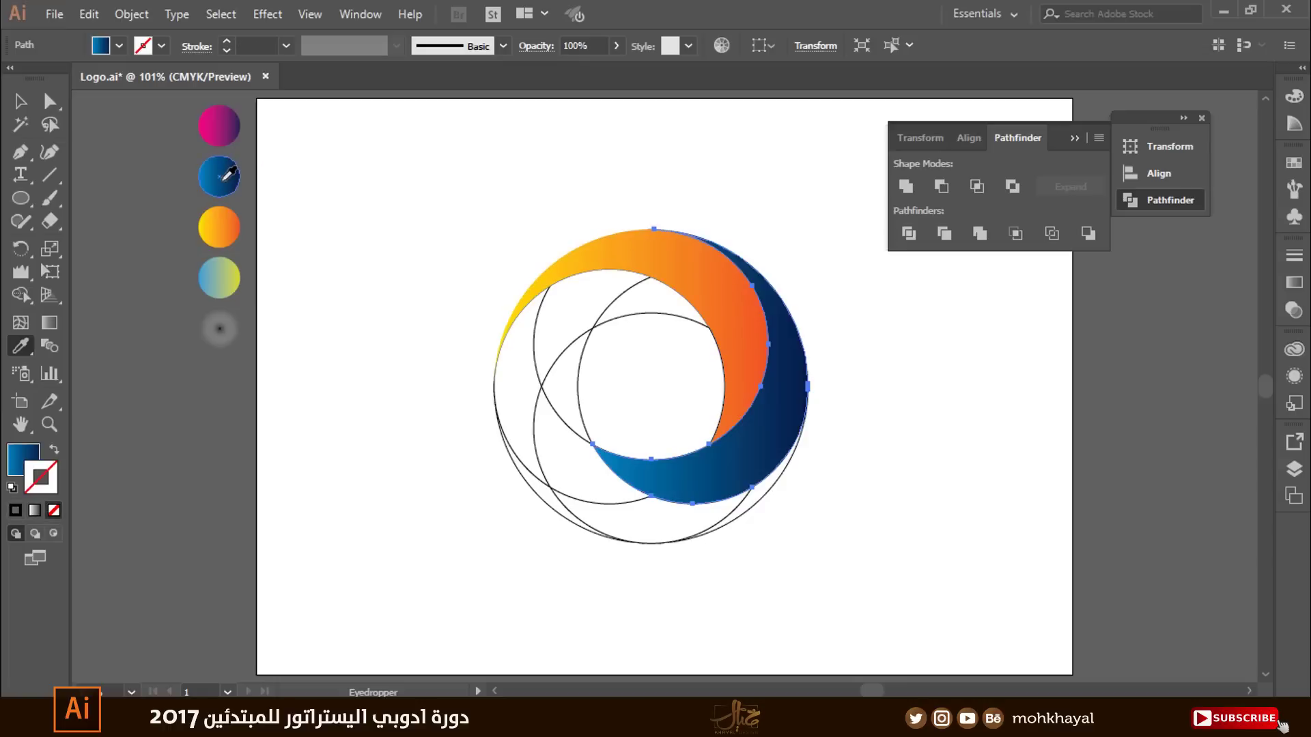
pyautogui.press('v')
pyautogui.click(585, 344)
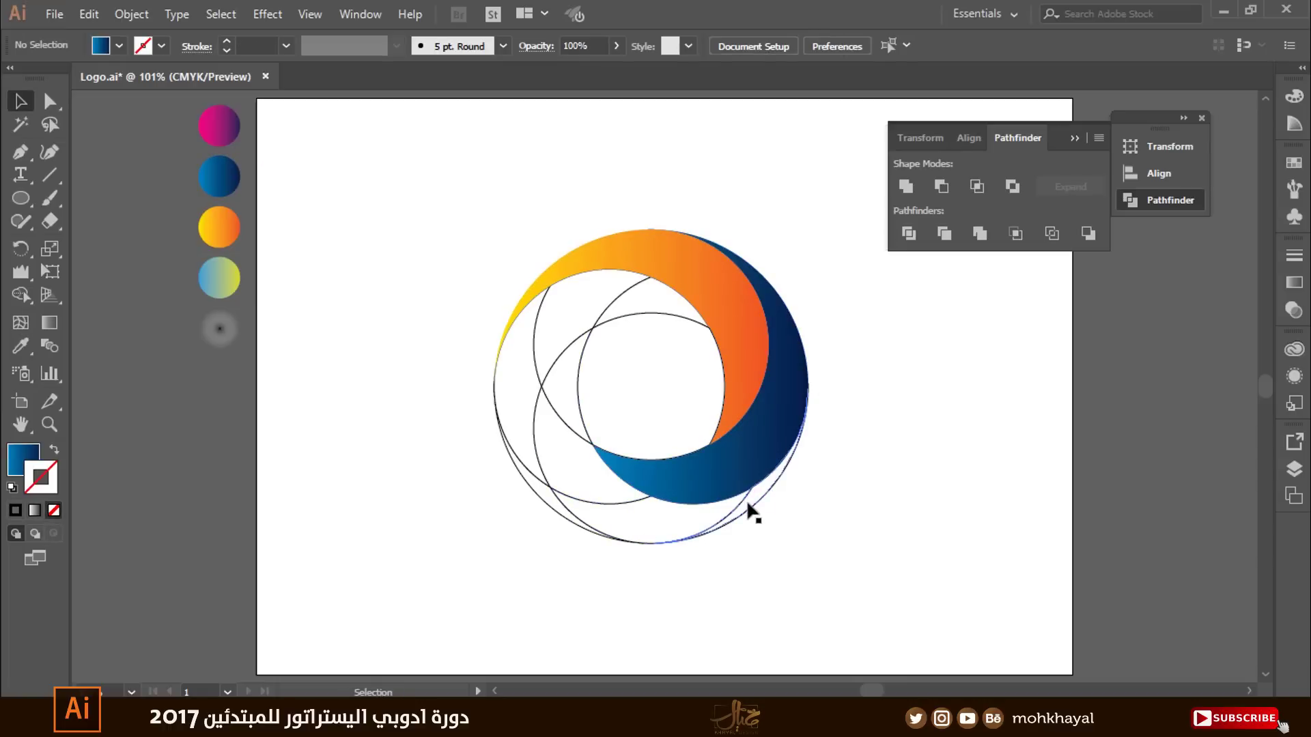
pyautogui.click(748, 504)
# Step: Unite the lower pieces into a crescent filled with the magenta gradient
pyautogui.keyDown('shift'); pyautogui.click(597, 506); pyautogui.keyUp('shift')
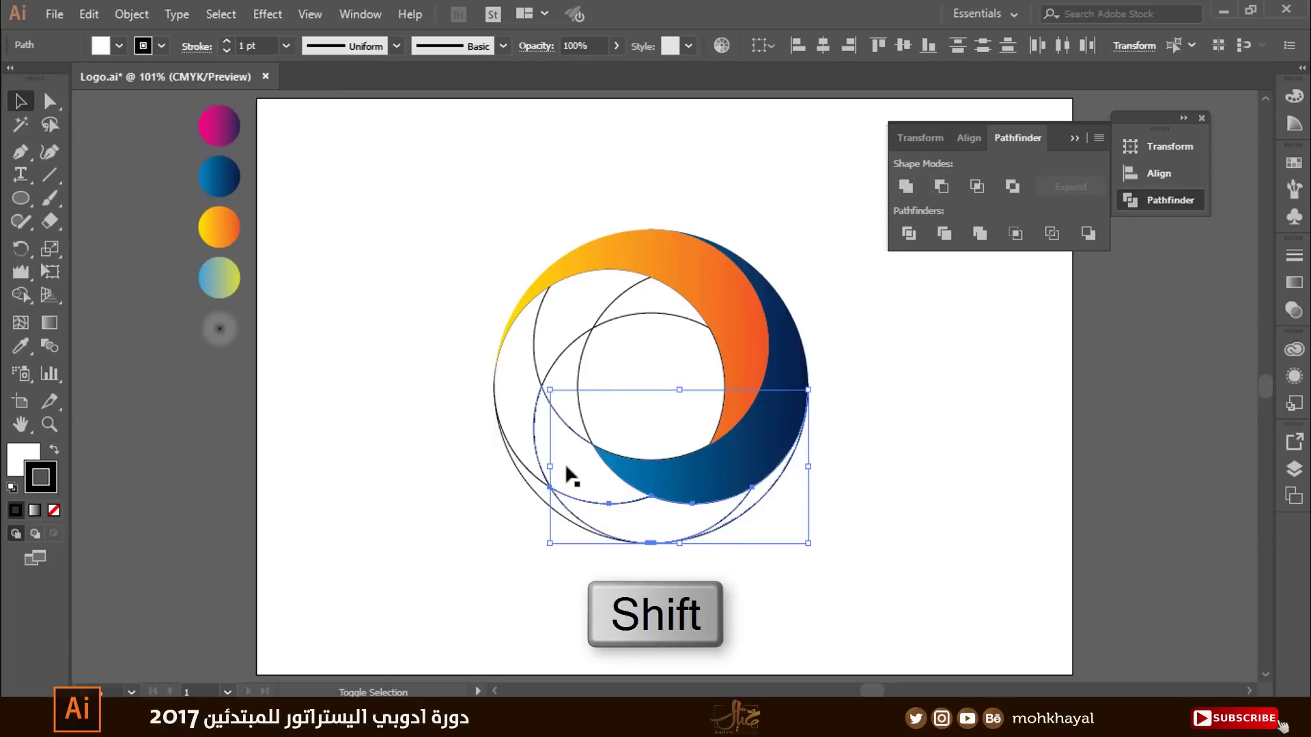
pyautogui.keyDown('shift'); pyautogui.click(554, 369); pyautogui.keyUp('shift')
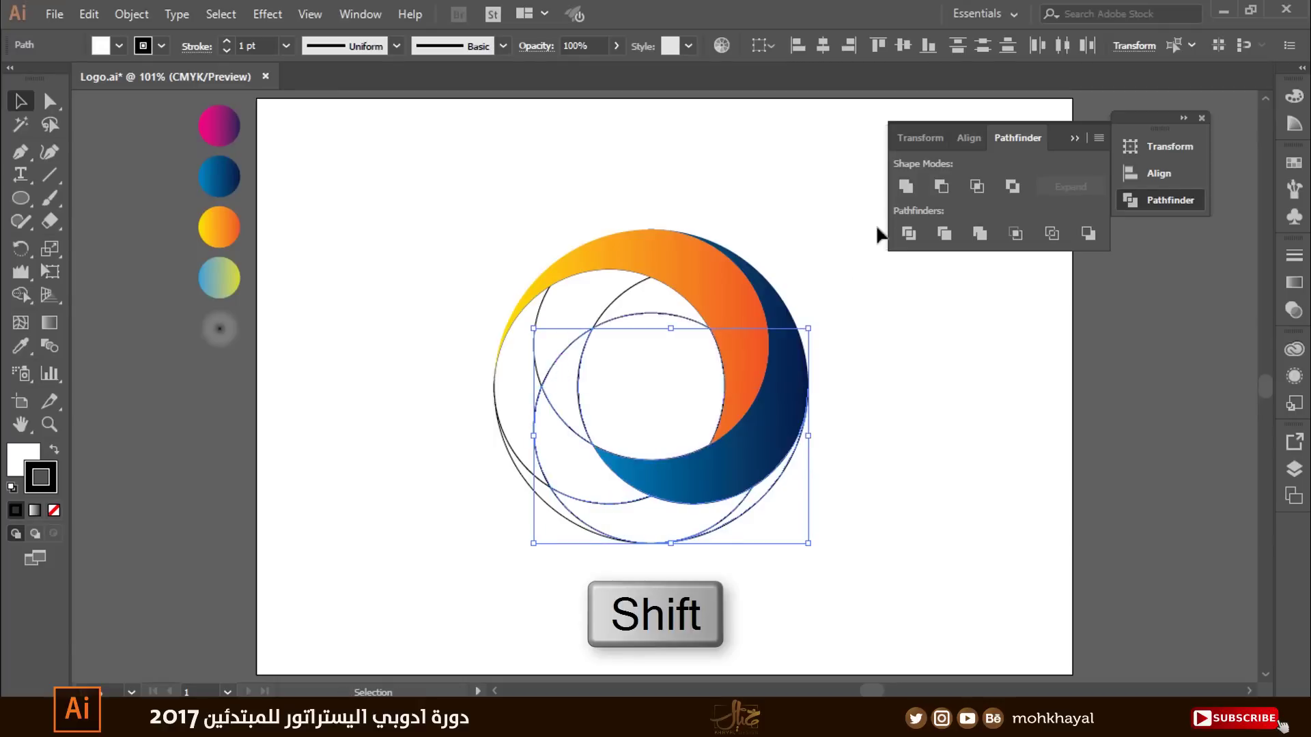
pyautogui.click(906, 187)
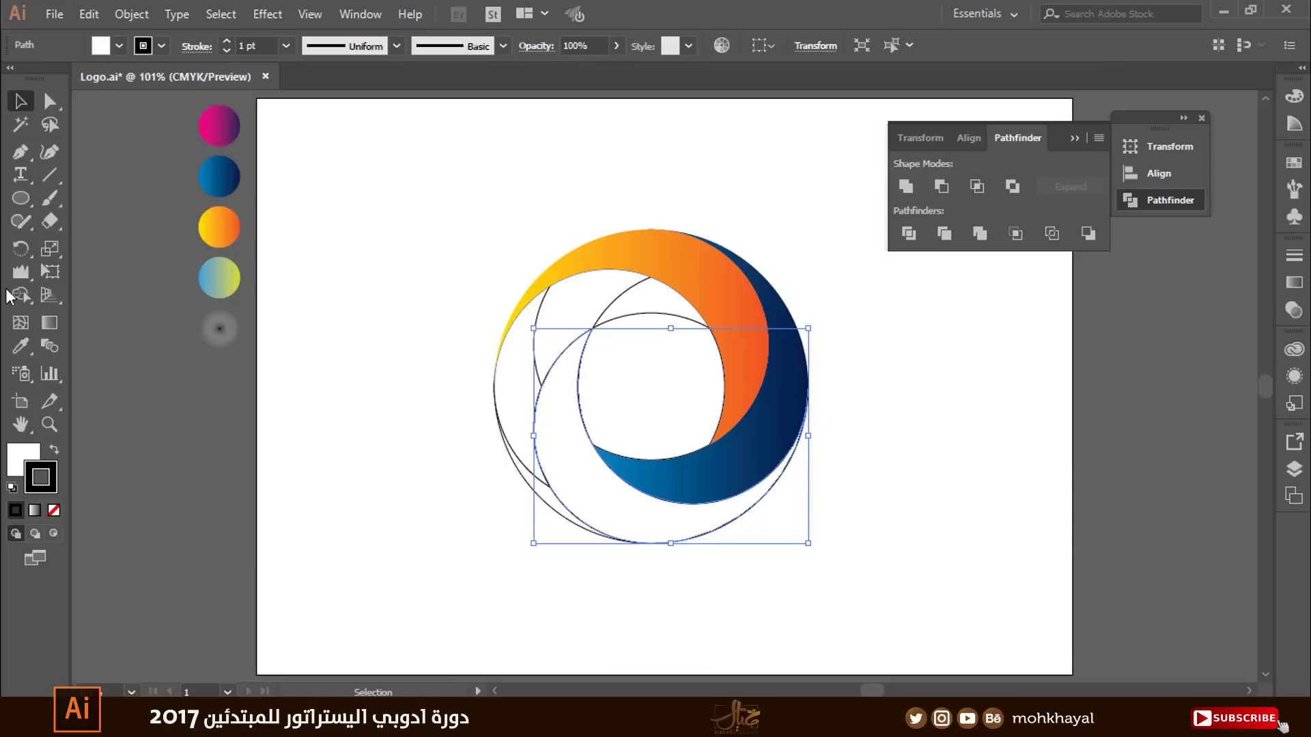
pyautogui.click(20, 346)
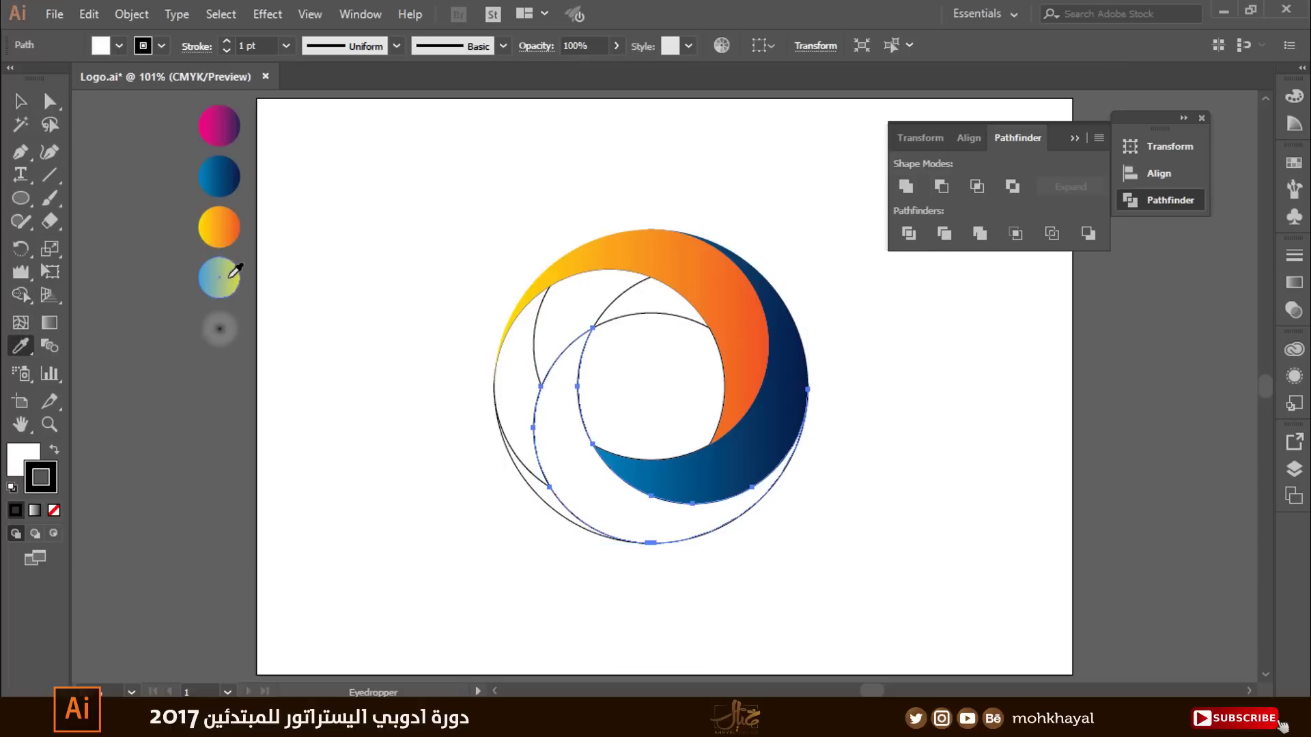
pyautogui.click(220, 127)
pyautogui.press('v')
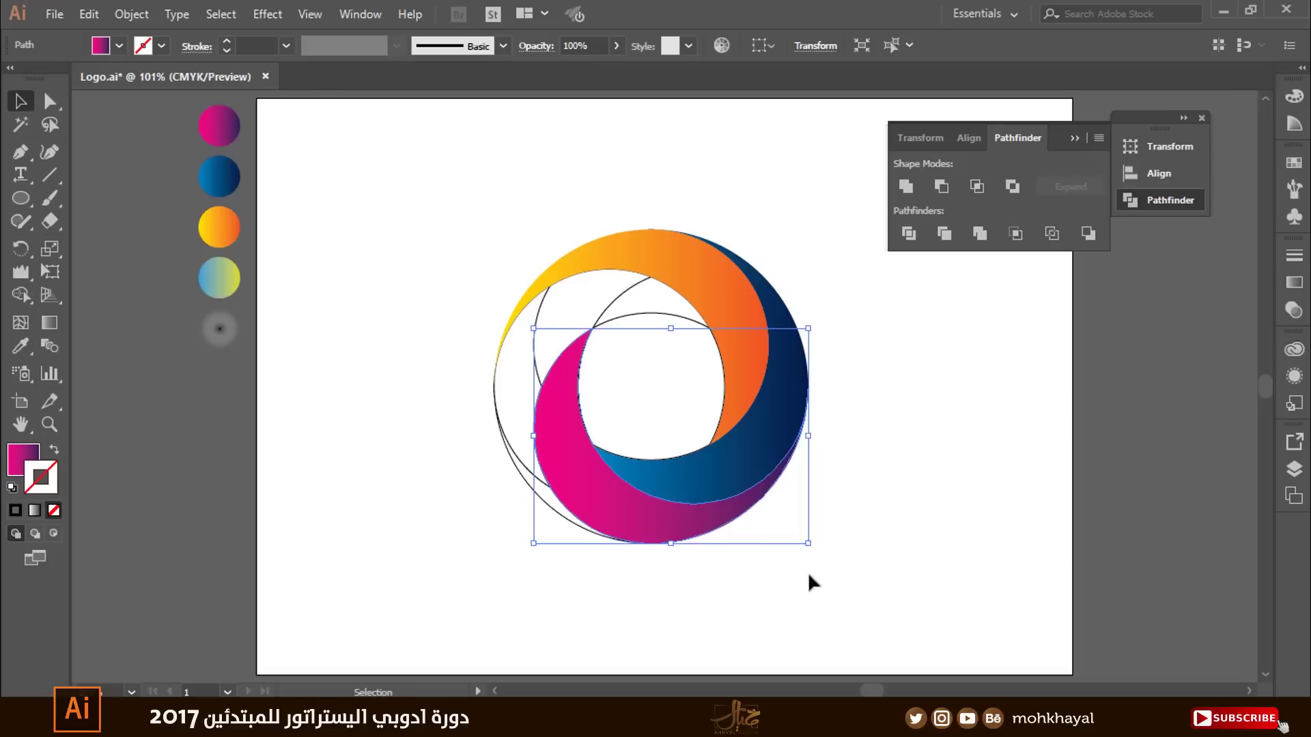
pyautogui.click(809, 575)
# Step: Unite the four left pieces into a crescent filled with the light-blue/yellow gradient
pyautogui.click(542, 489)
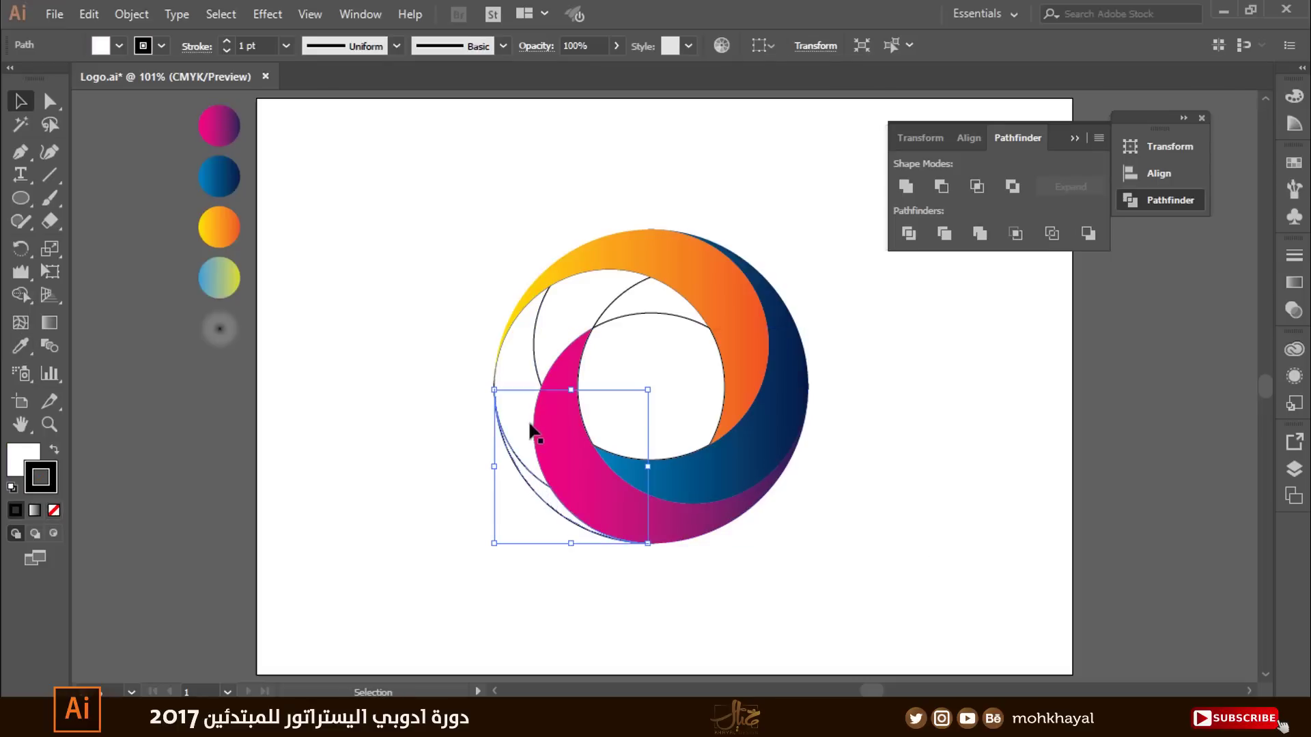
pyautogui.keyDown('shift'); pyautogui.click(519, 362); pyautogui.keyUp('shift')
pyautogui.keyDown('shift'); pyautogui.click(617, 301); pyautogui.keyUp('shift')
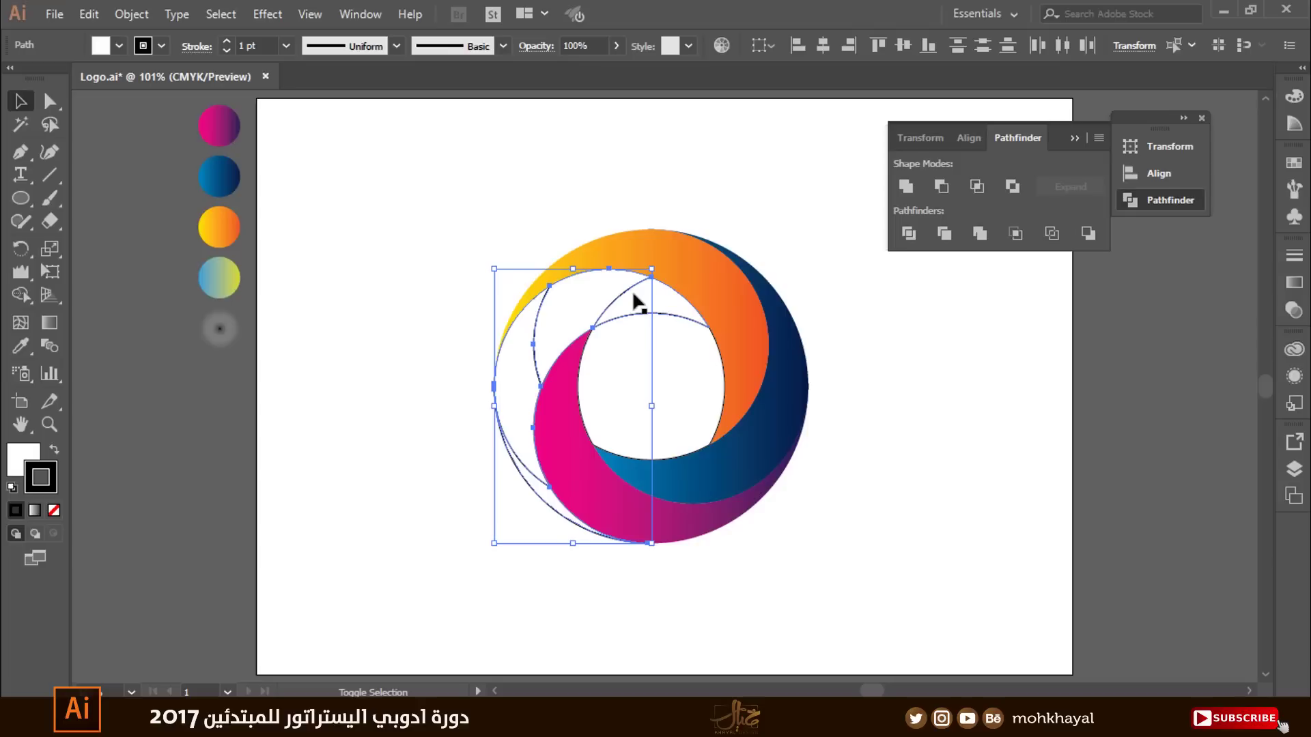
pyautogui.keyDown('shift'); pyautogui.click(634, 295); pyautogui.keyUp('shift')
pyautogui.click(906, 186)
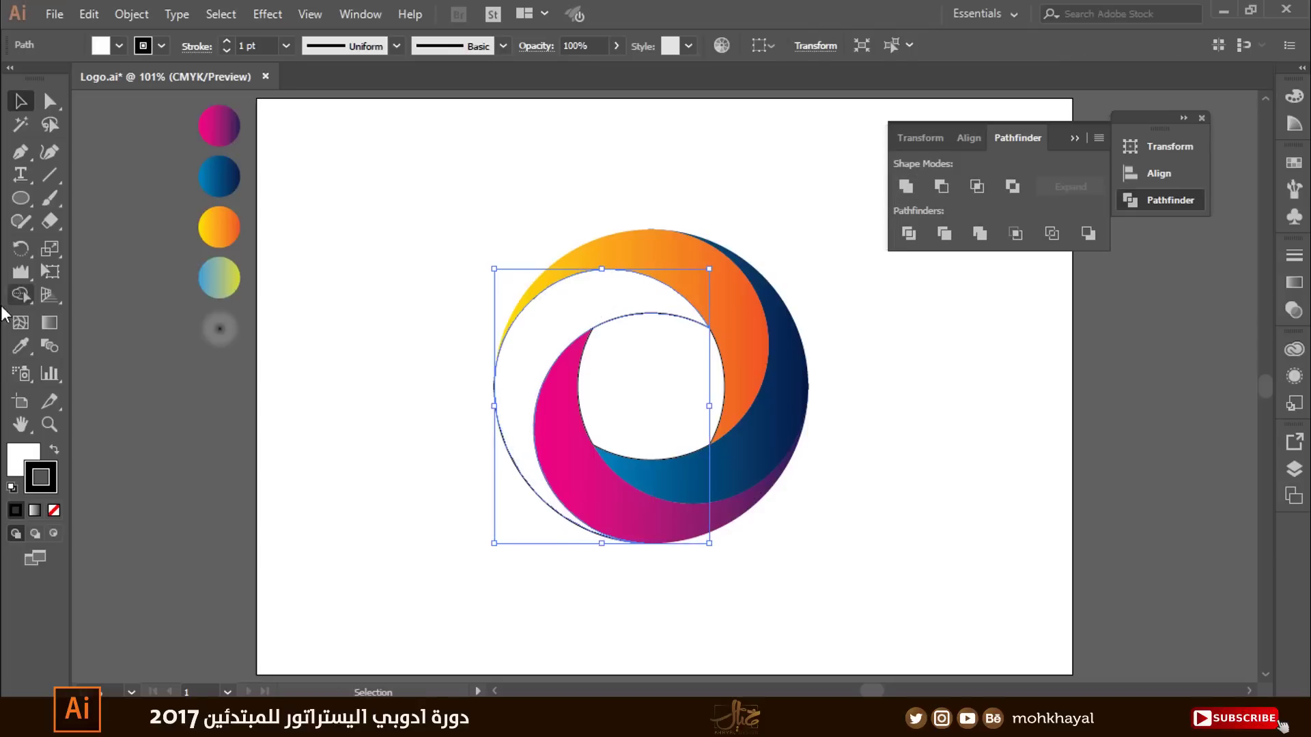
pyautogui.click(20, 346)
pyautogui.click(218, 276)
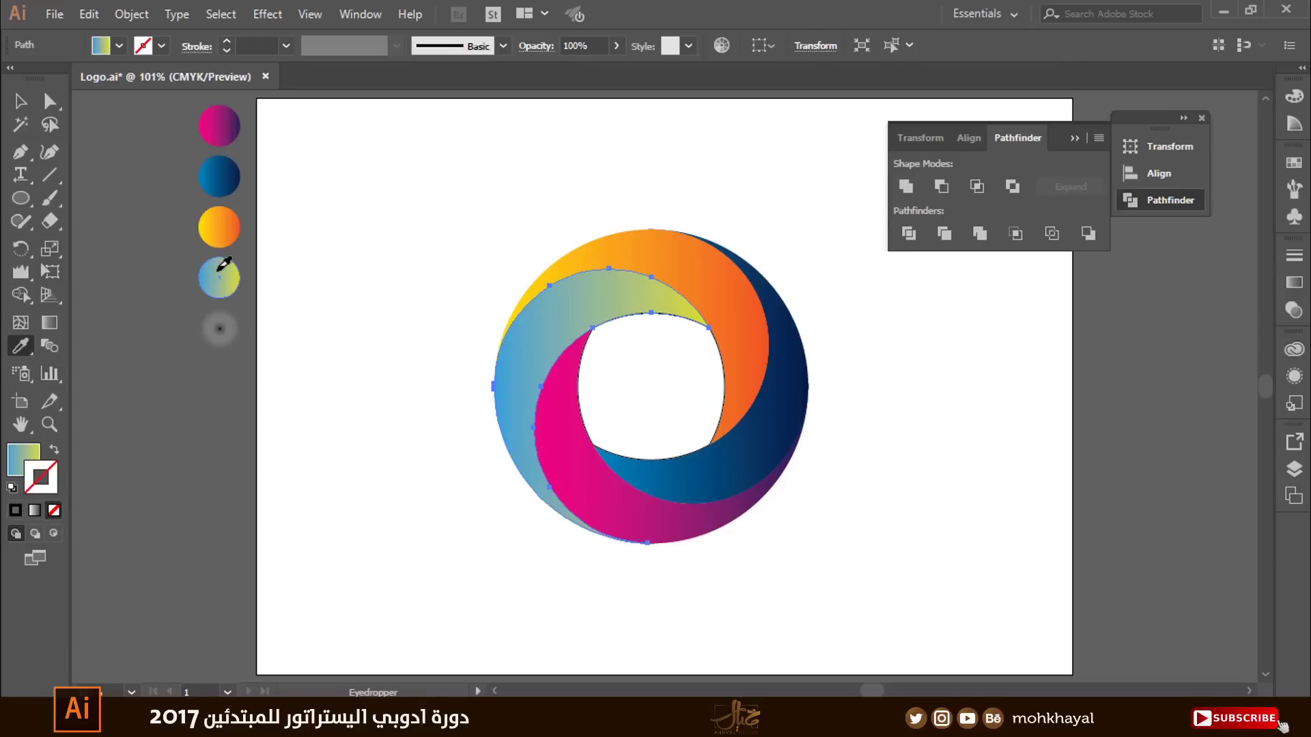
pyautogui.press('v')
pyautogui.click(878, 493)
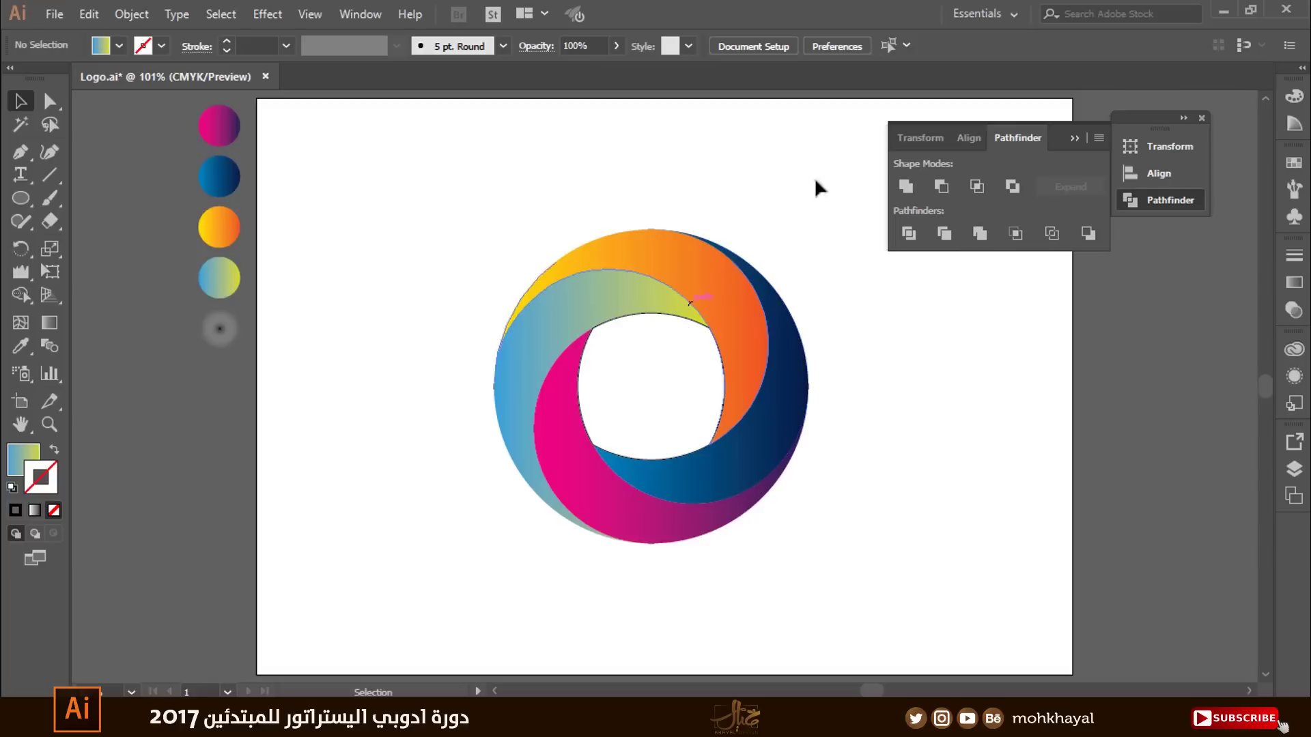
# Step: Collapse the side panel group and duplicate the whole logo 121.55 mm to the right
pyautogui.click(1074, 138)
pyautogui.moveTo(872, 205); pyautogui.dragTo(933, 354)
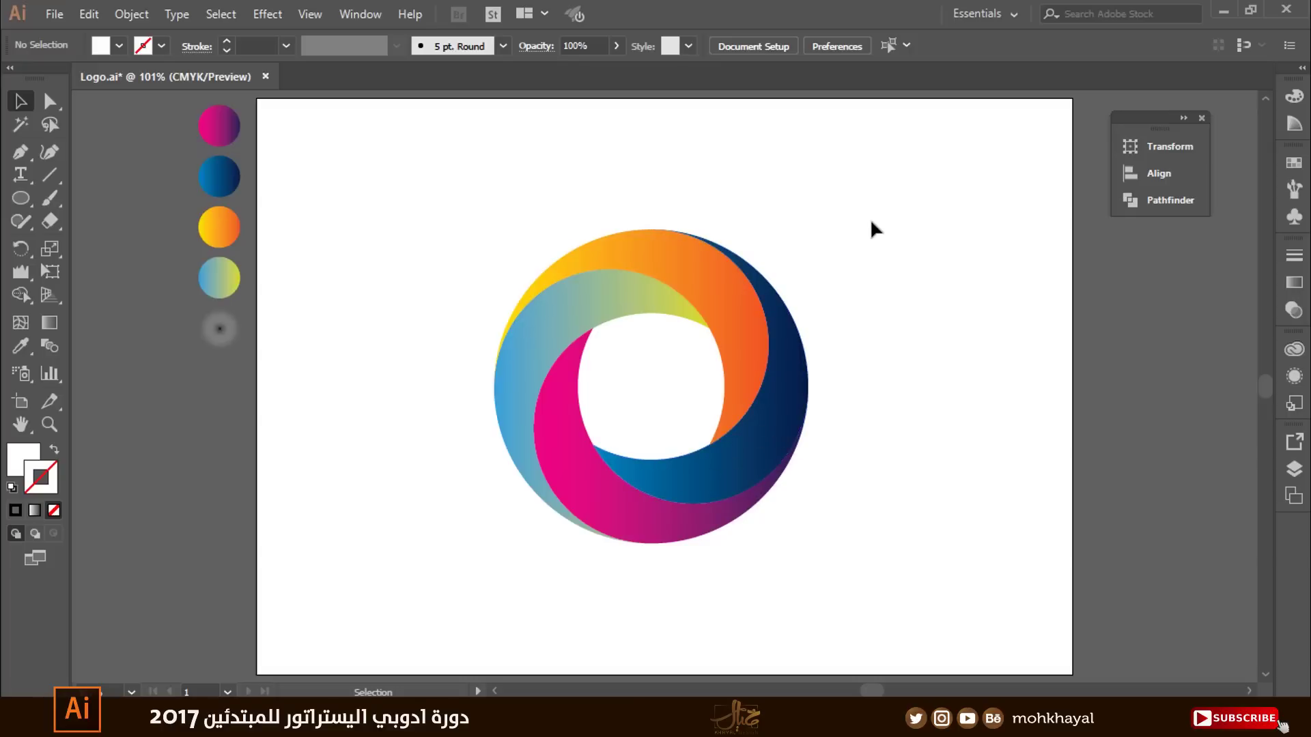
pyautogui.moveTo(881, 190); pyautogui.dragTo(437, 583)
pyautogui.moveTo(526, 394)
pyautogui.mouseDown()
pyautogui.moveTo(846, 394)
pyautogui.moveTo(838, 381)
pyautogui.mouseUp()
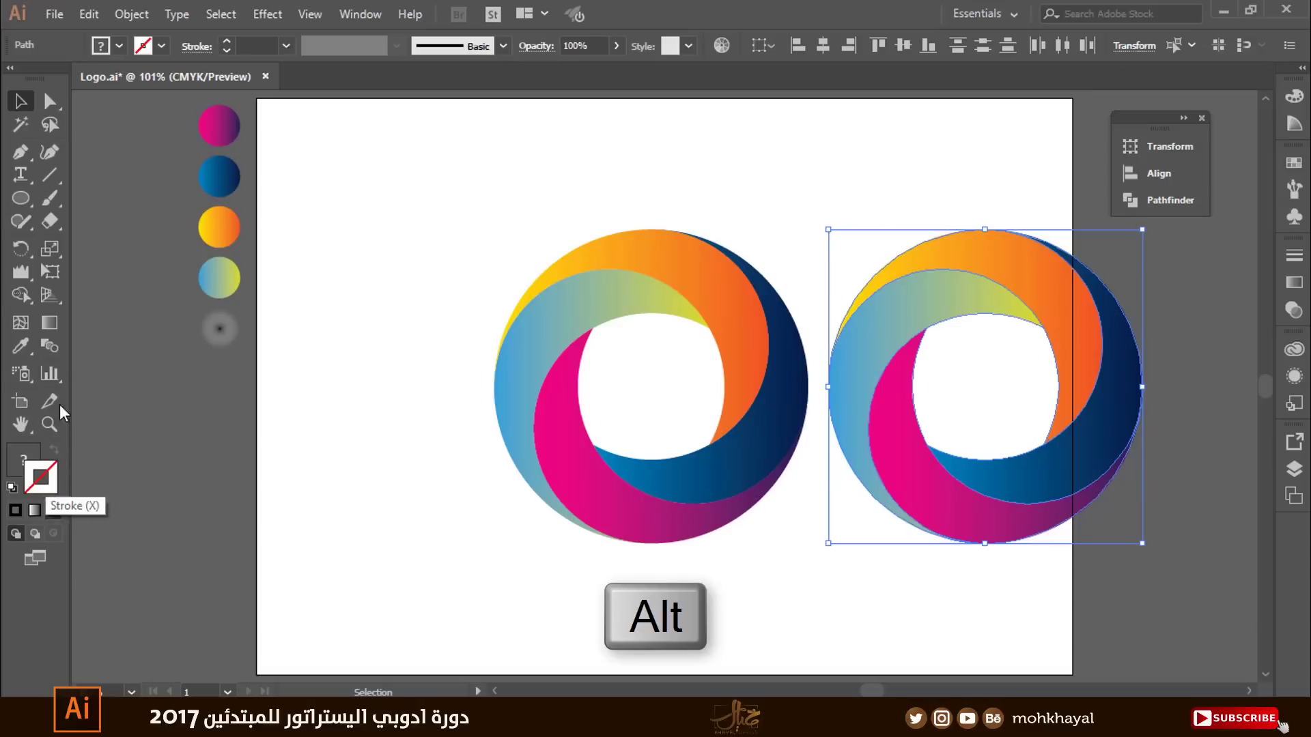
# Step: Turn the right logo copy into 2 pt blue-yellow gradient outlines with no fill
pyautogui.click(20, 346)
pyautogui.click(220, 278)
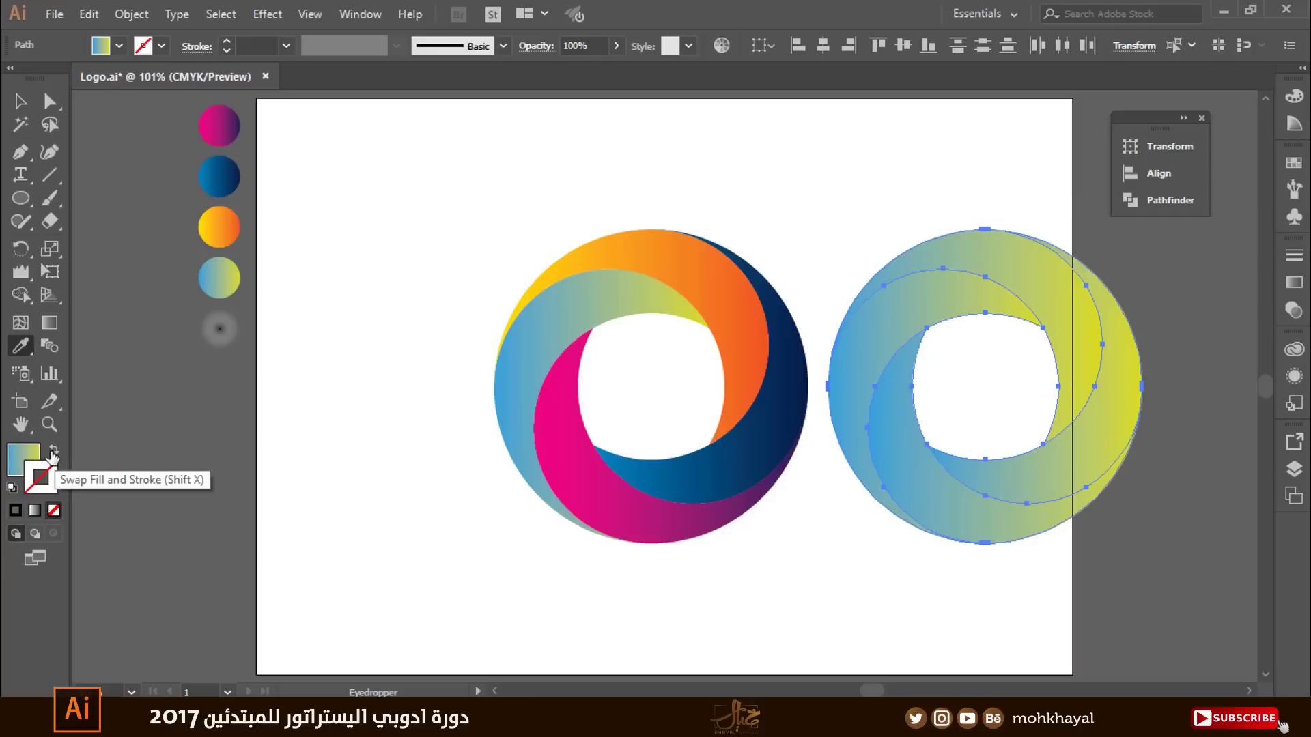
pyautogui.click(53, 452)
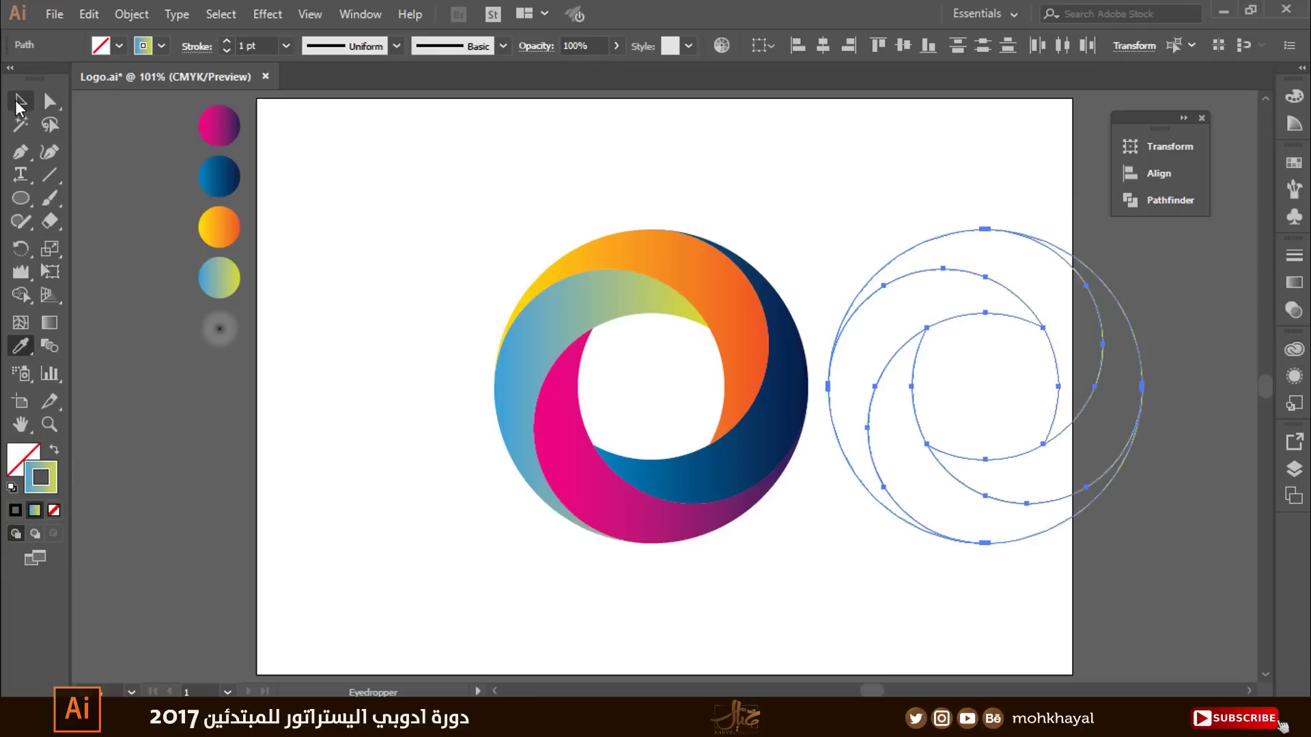
pyautogui.click(226, 40)
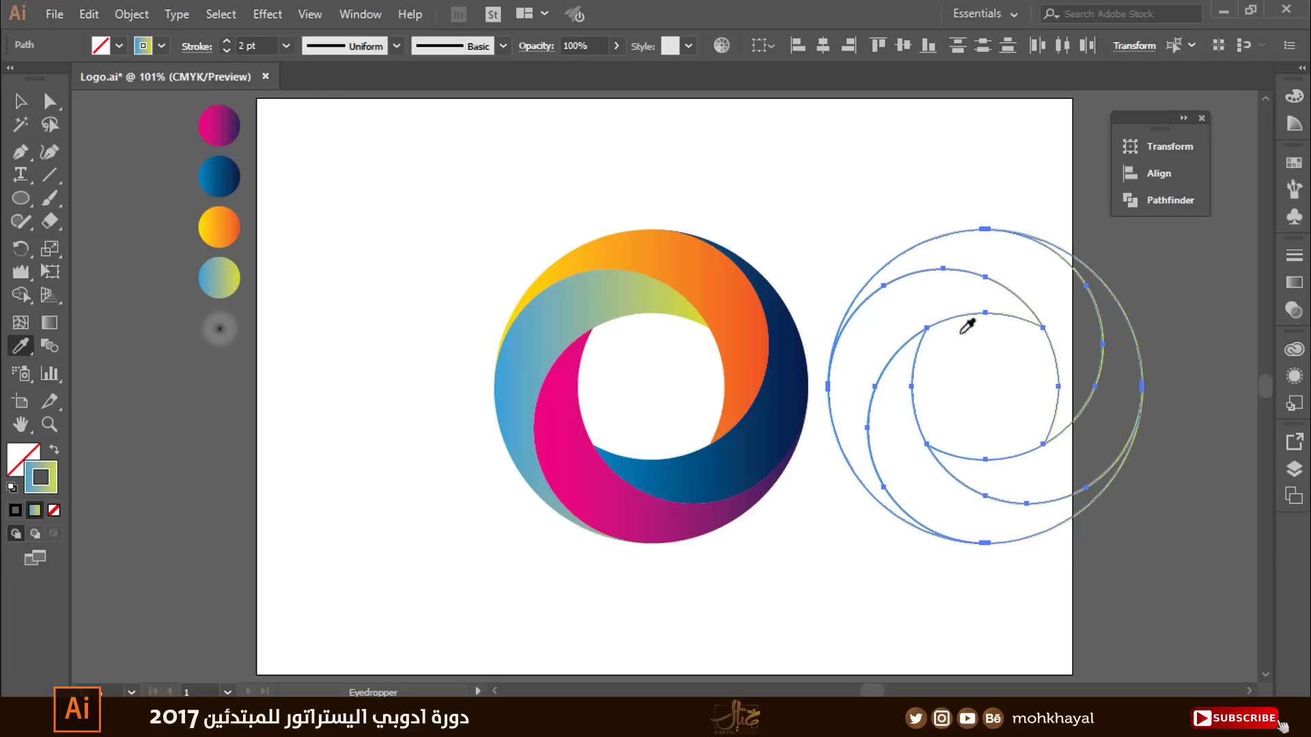
# Step: Group the right logo and the left logo separately, then select both groups
pyautogui.click(21, 101)
pyautogui.moveTo(880, 179)
pyautogui.mouseDown()
pyautogui.moveTo(1181, 640)
pyautogui.moveTo(1077, 568)
pyautogui.mouseUp()
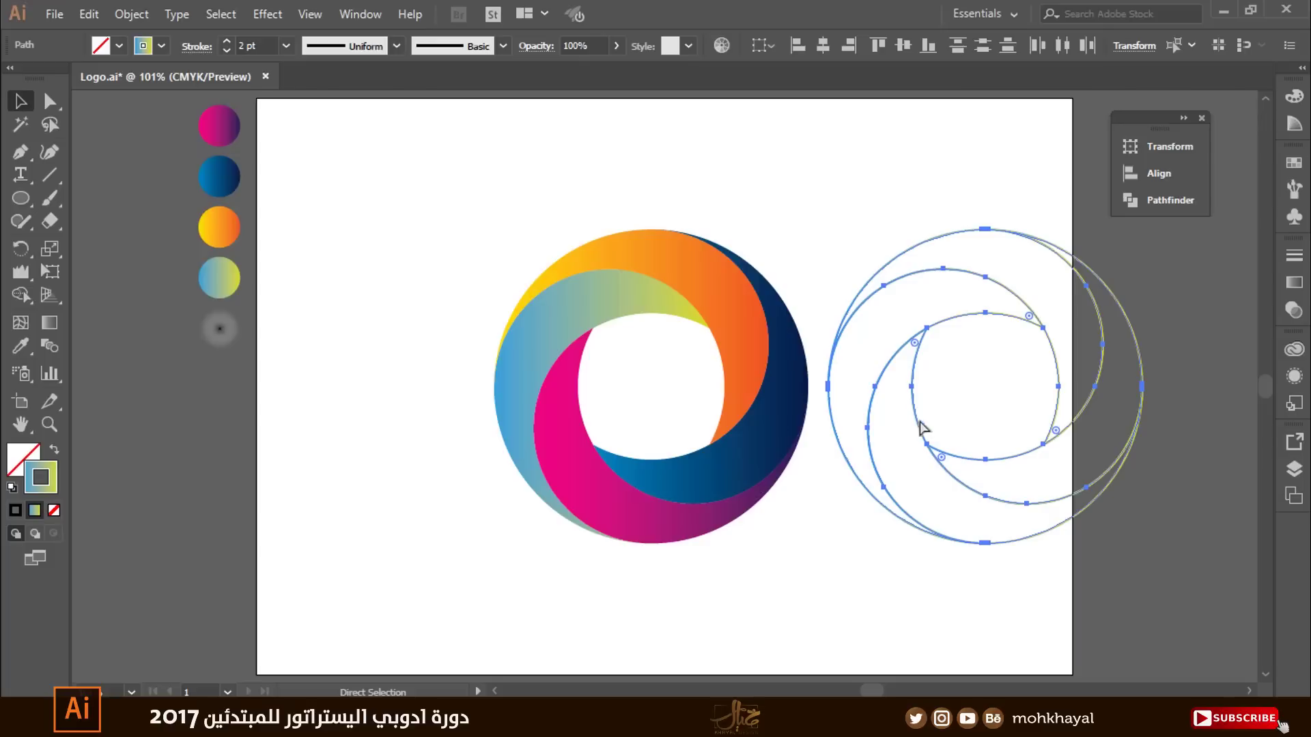
pyautogui.hotkey('ctrl', 'g')
pyautogui.moveTo(449, 221); pyautogui.dragTo(785, 626)
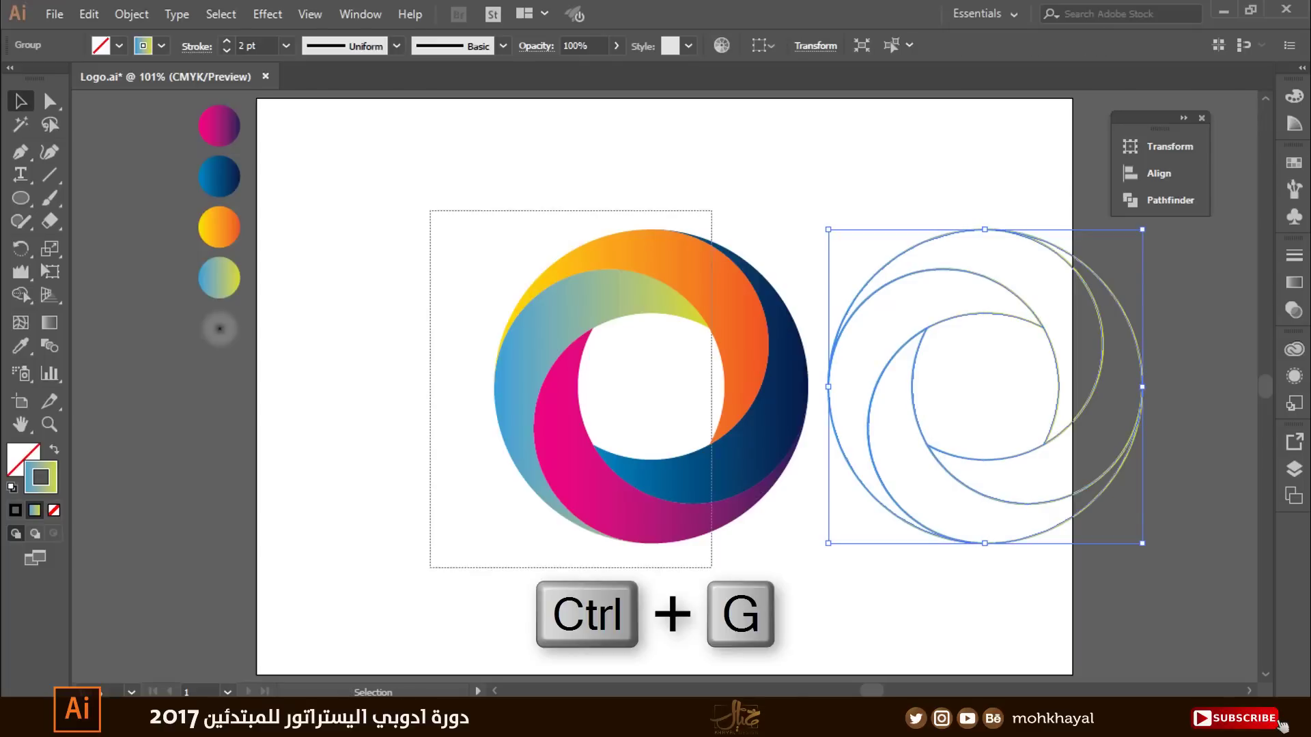
pyautogui.hotkey('ctrl', 'g')
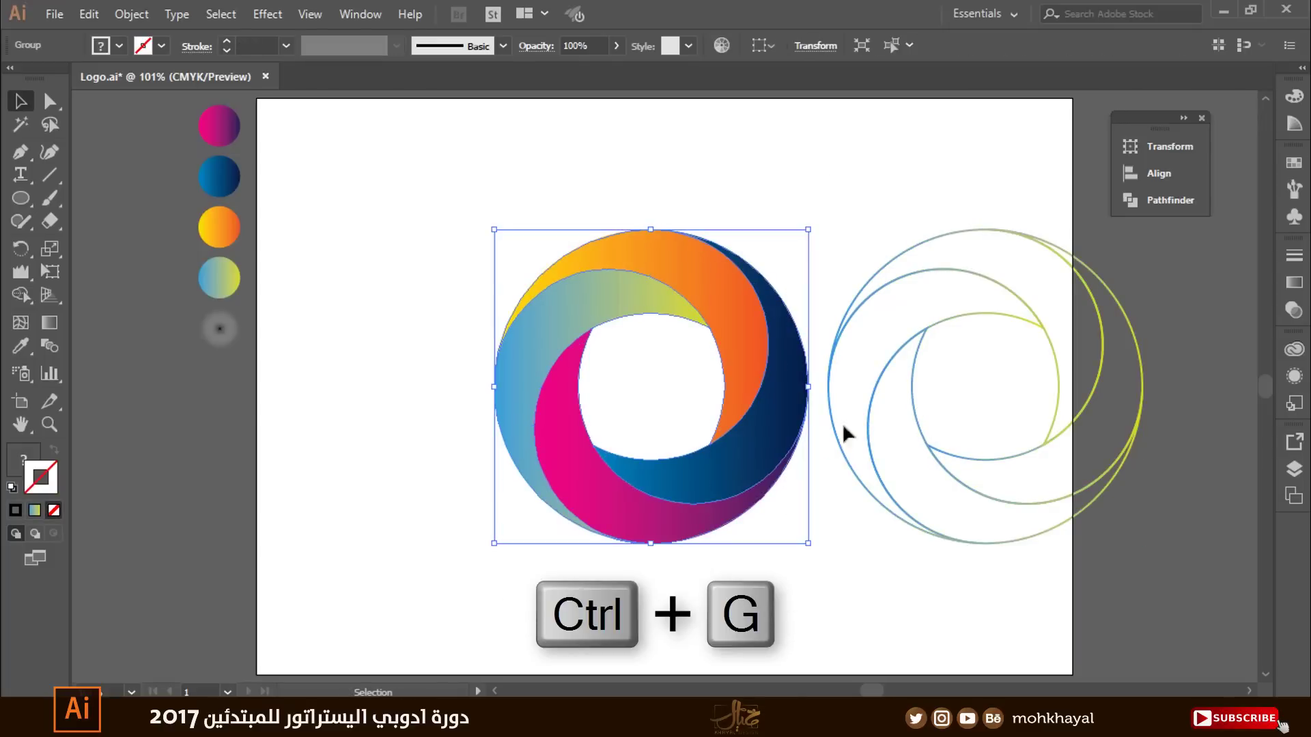
pyautogui.click(604, 198)
pyautogui.moveTo(442, 196); pyautogui.dragTo(1147, 597)
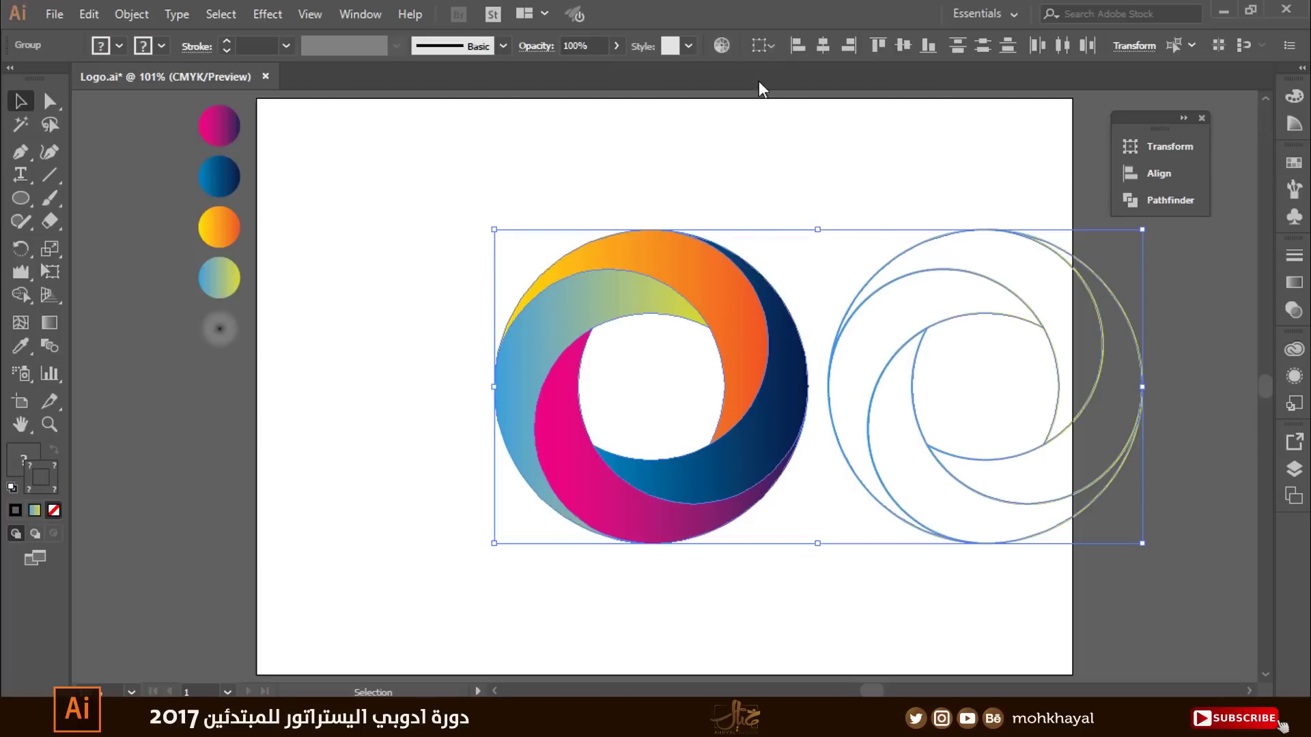
# Step: Centre both logos horizontally to the artboard, then add a grey radial-gradient circle copy
pyautogui.click(763, 45)
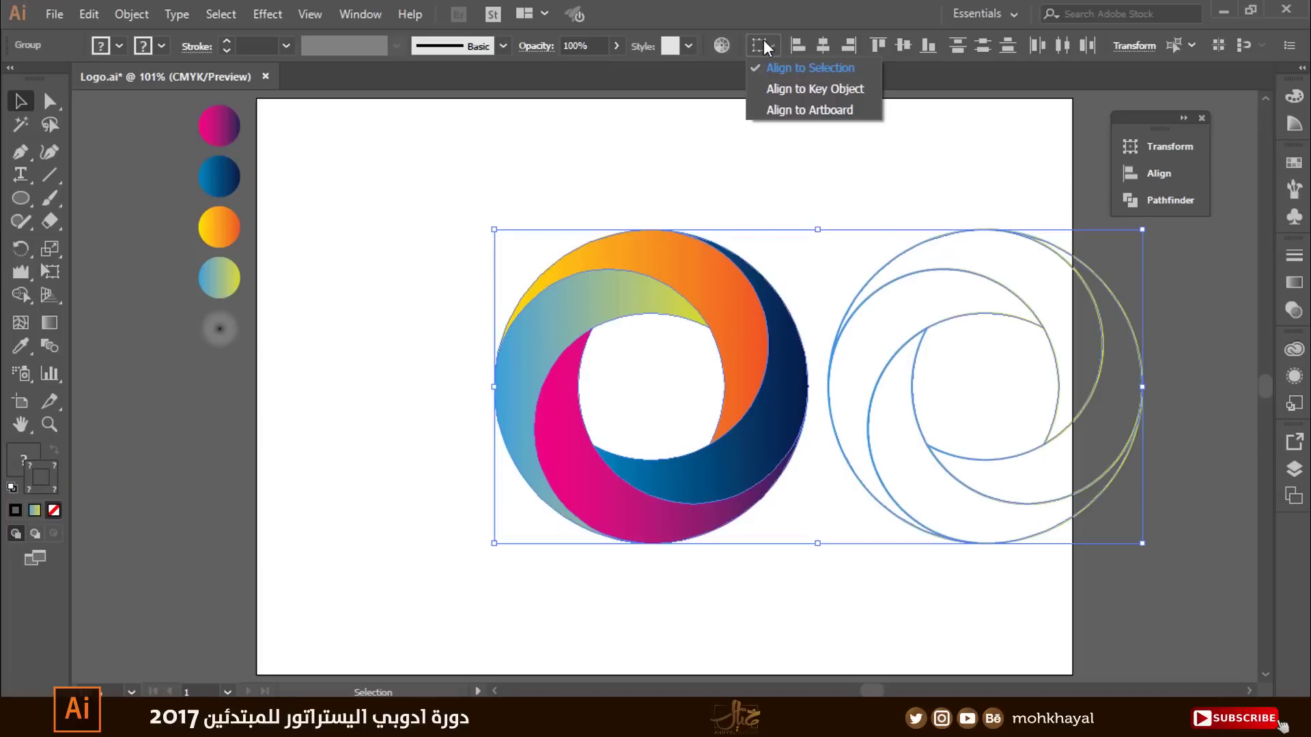
pyautogui.click(788, 113)
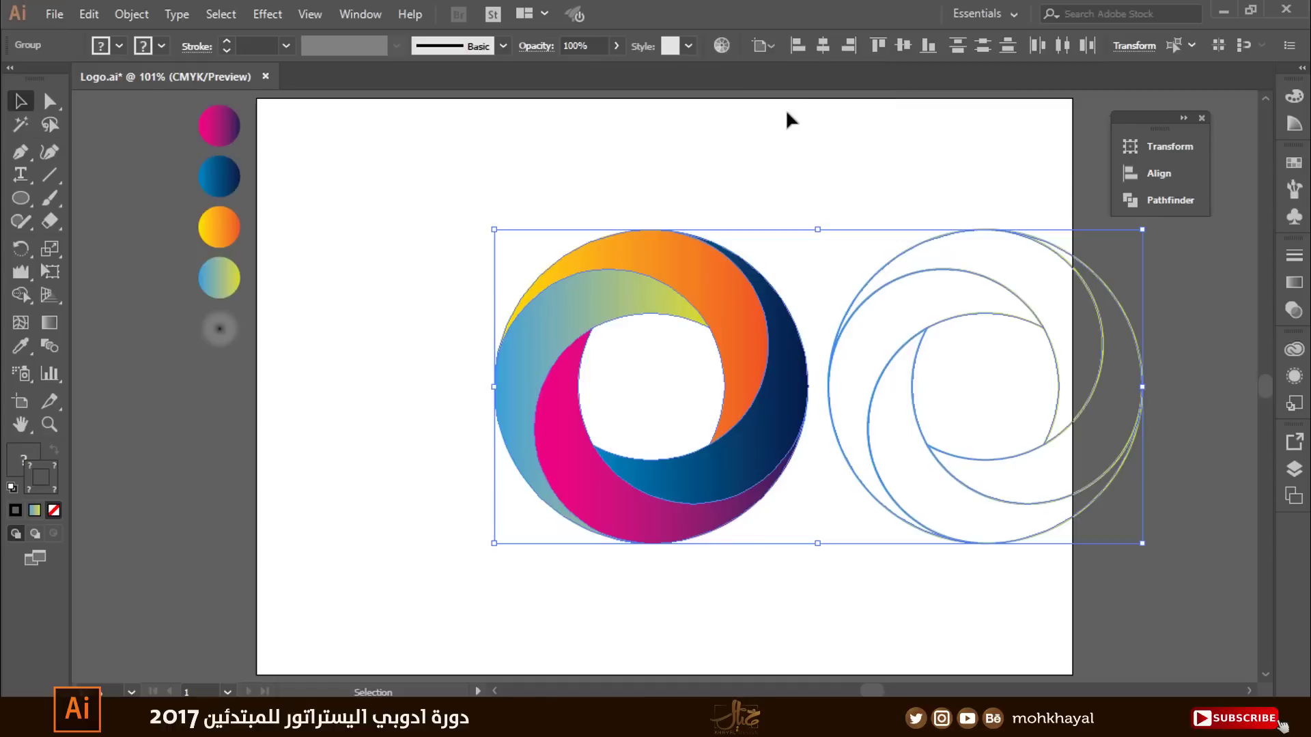
pyautogui.click(822, 45)
pyautogui.click(952, 460)
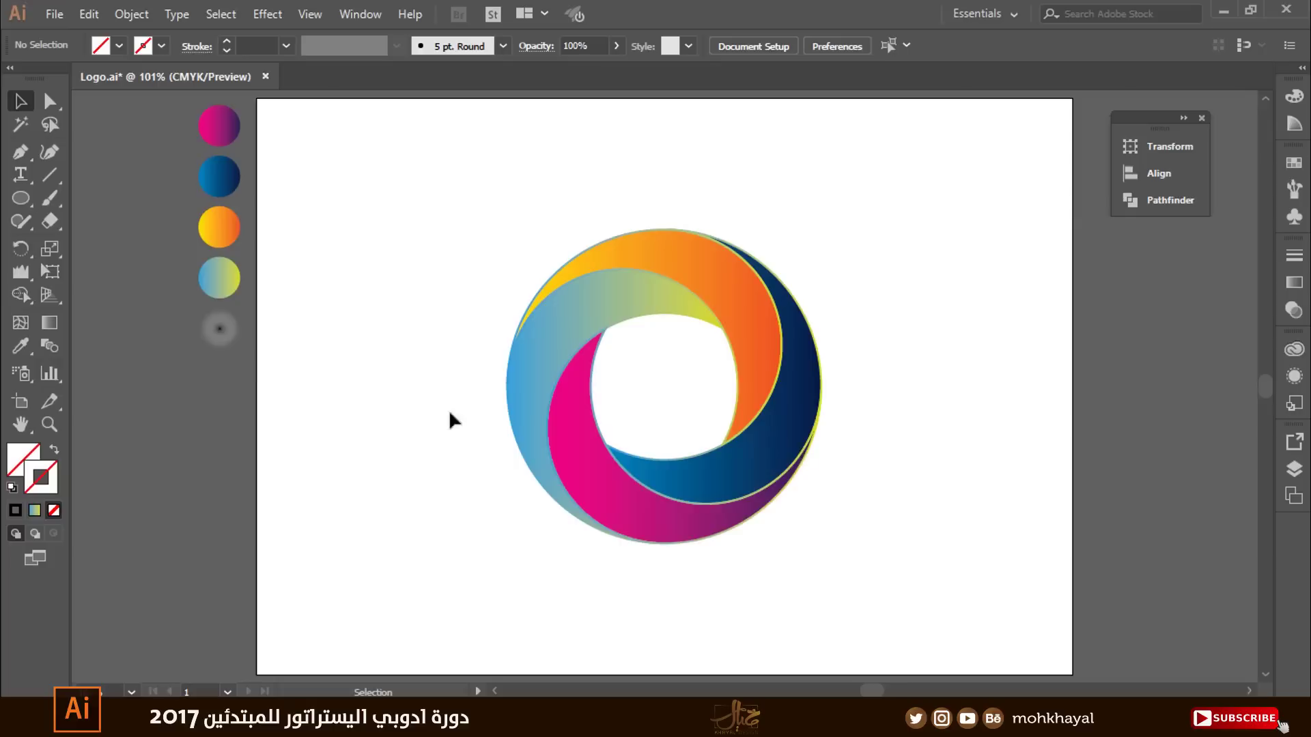
pyautogui.moveTo(222, 338)
pyautogui.mouseDown()
pyautogui.moveTo(362, 339)
pyautogui.moveTo(660, 582)
pyautogui.moveTo(730, 571)
pyautogui.mouseUp()
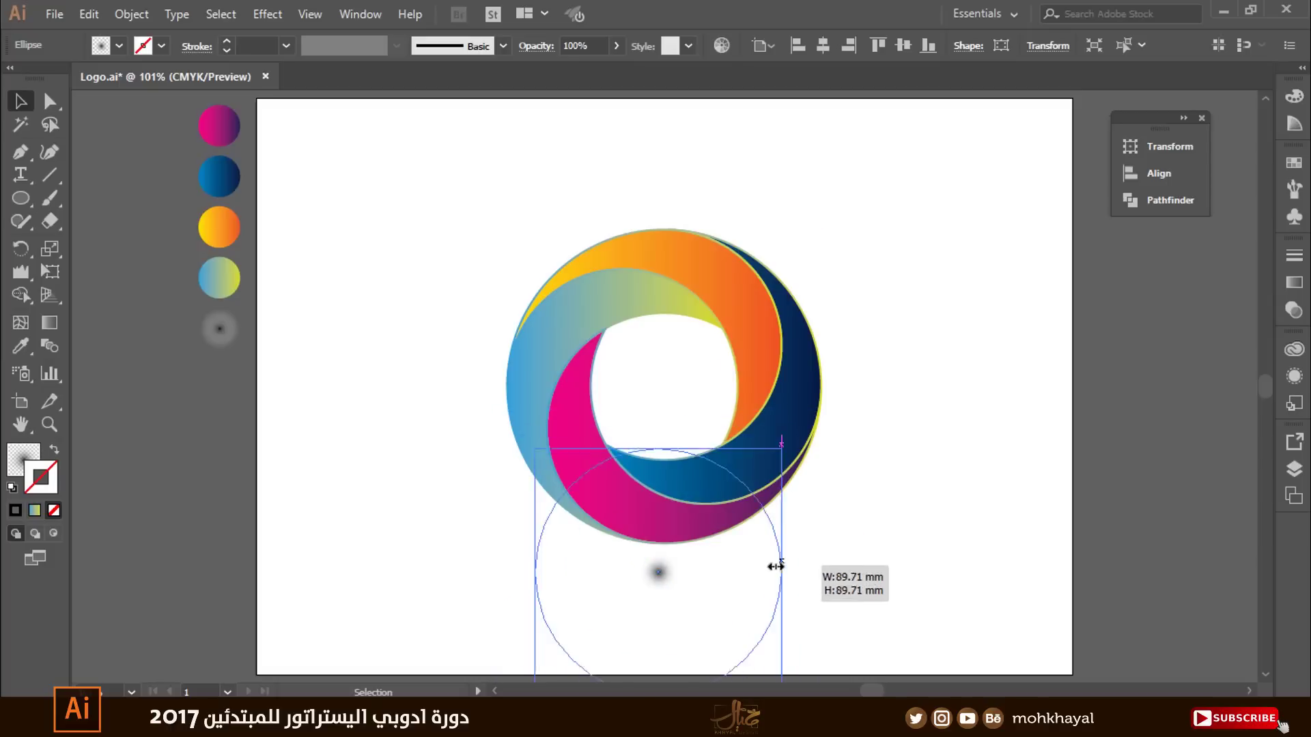
# Step: Flatten the grey circle into a wide shadow ellipse at 68% opacity under the logo
pyautogui.moveTo(665, 502)
pyautogui.mouseDown()
pyautogui.moveTo(665, 597)
pyautogui.moveTo(908, 619)
pyautogui.mouseUp()
pyautogui.moveTo(793, 618); pyautogui.dragTo(709, 563)
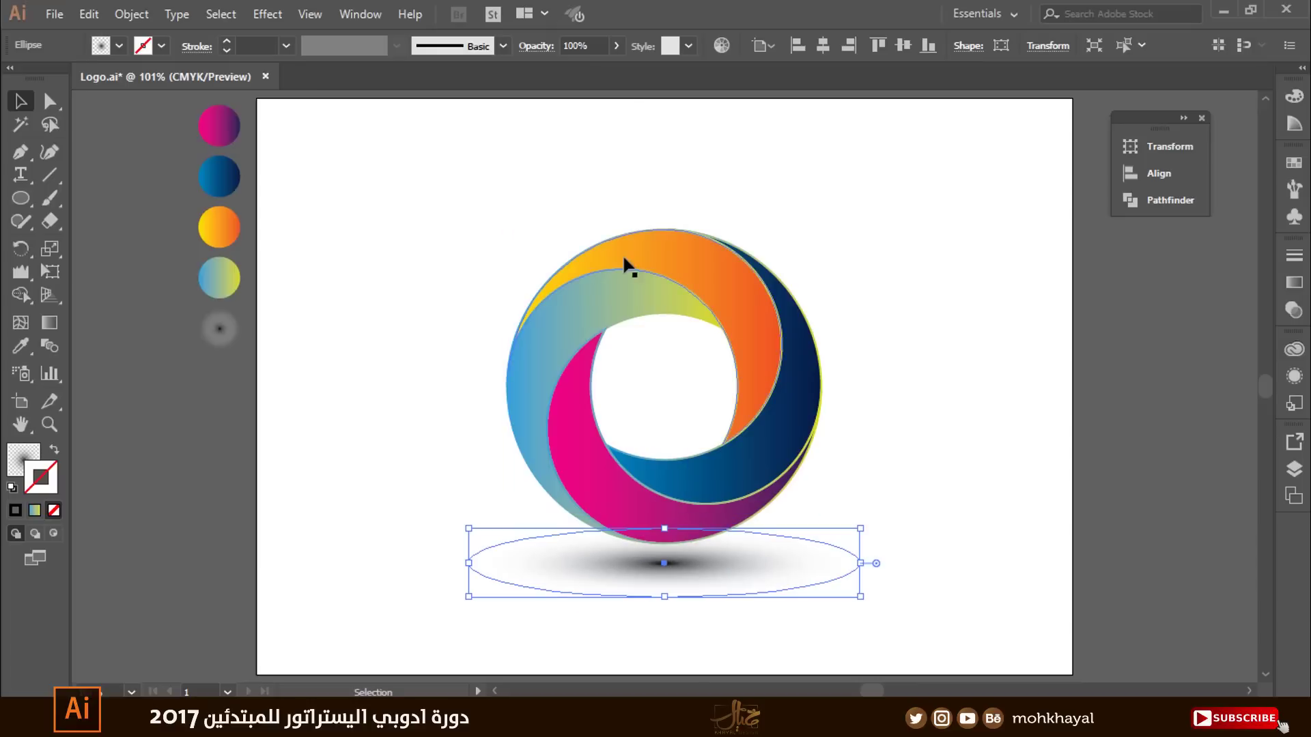
pyautogui.click(616, 46)
pyautogui.click(571, 68)
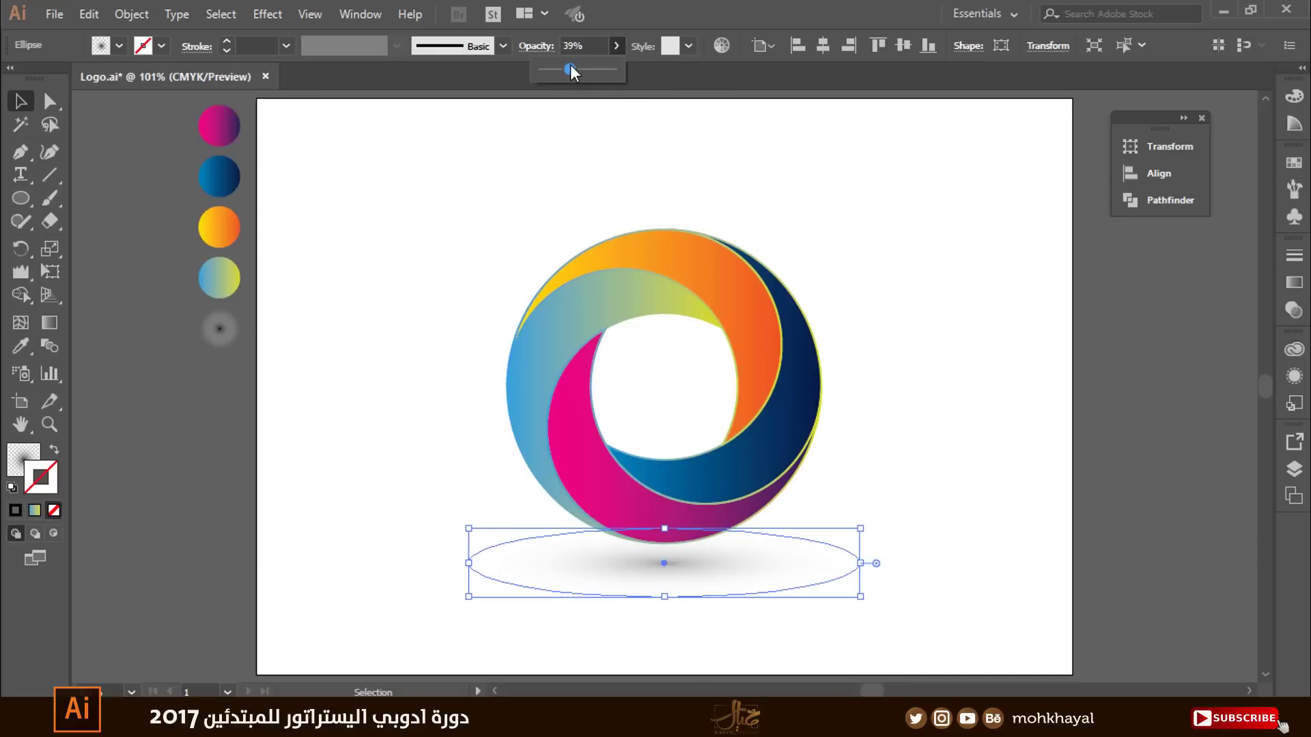
pyautogui.moveTo(584, 71); pyautogui.dragTo(593, 71)
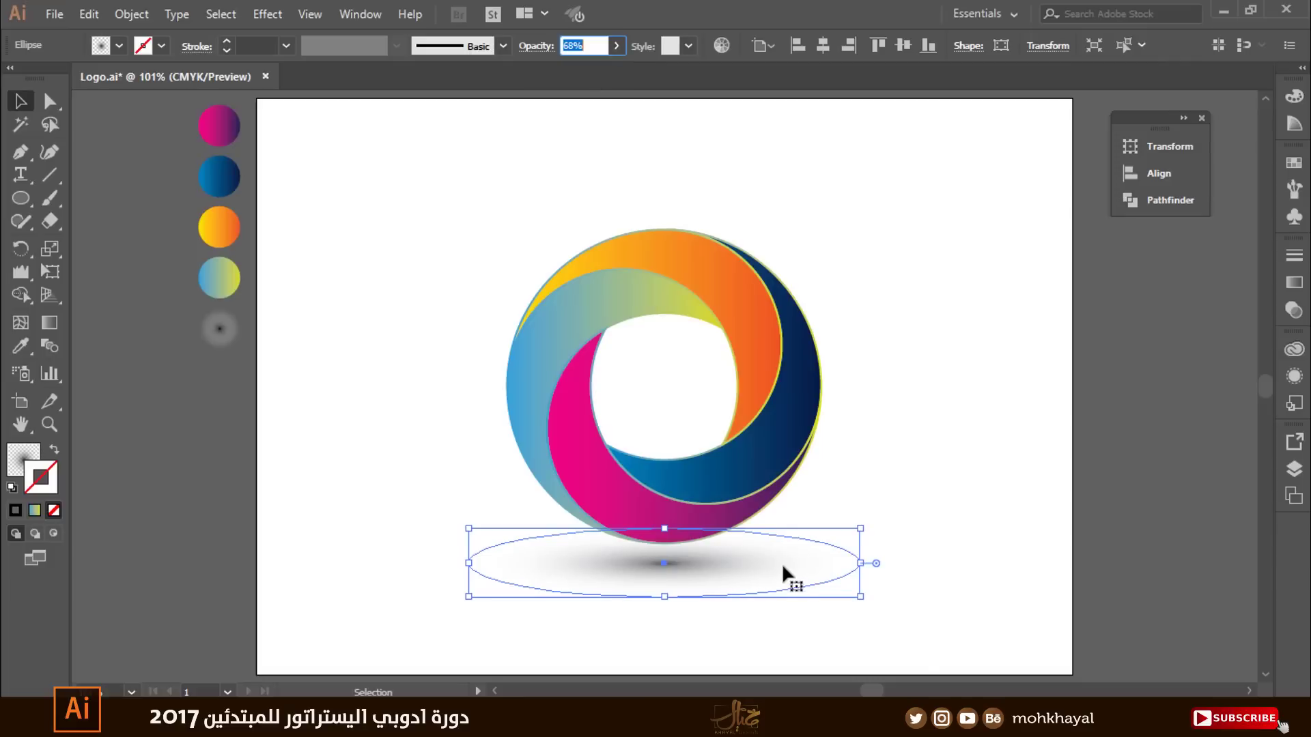
pyautogui.moveTo(781, 571); pyautogui.dragTo(784, 556)
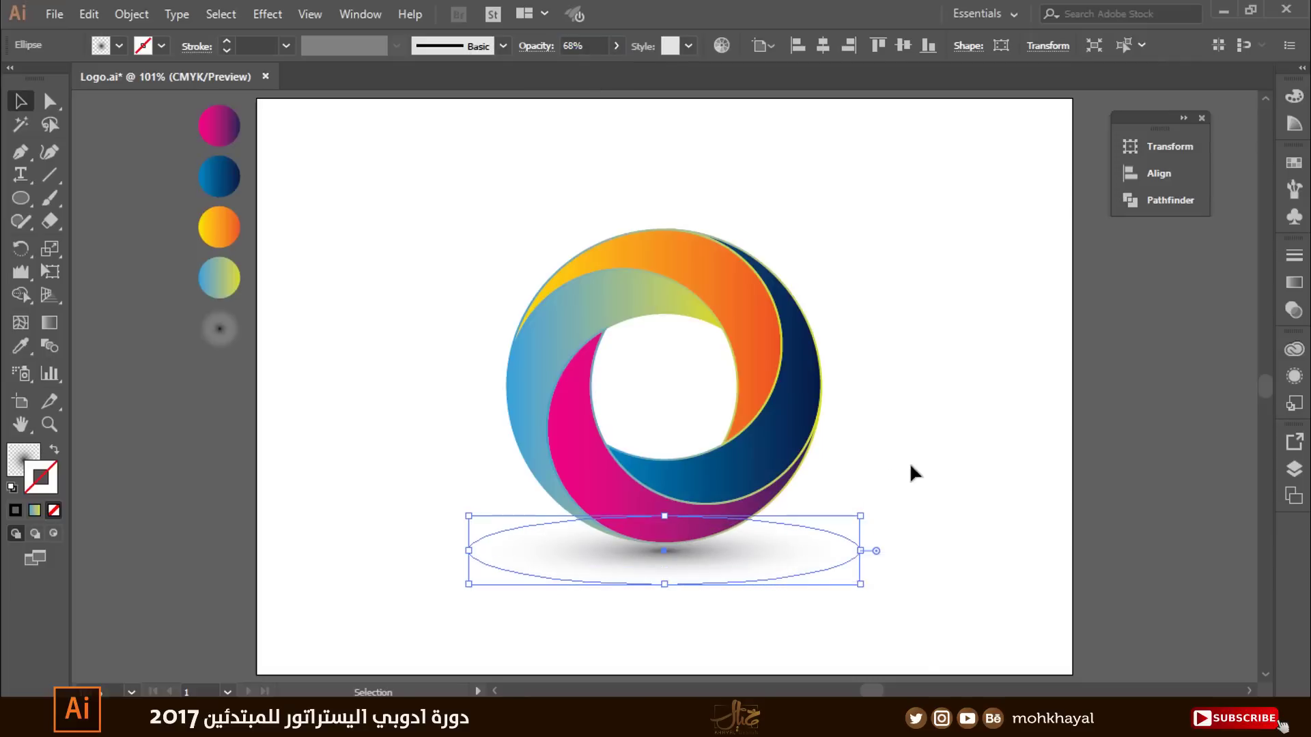
pyautogui.click(901, 423)
# Step: Scale the logo and its shadow down together and move them left
pyautogui.moveTo(902, 201); pyautogui.dragTo(406, 619)
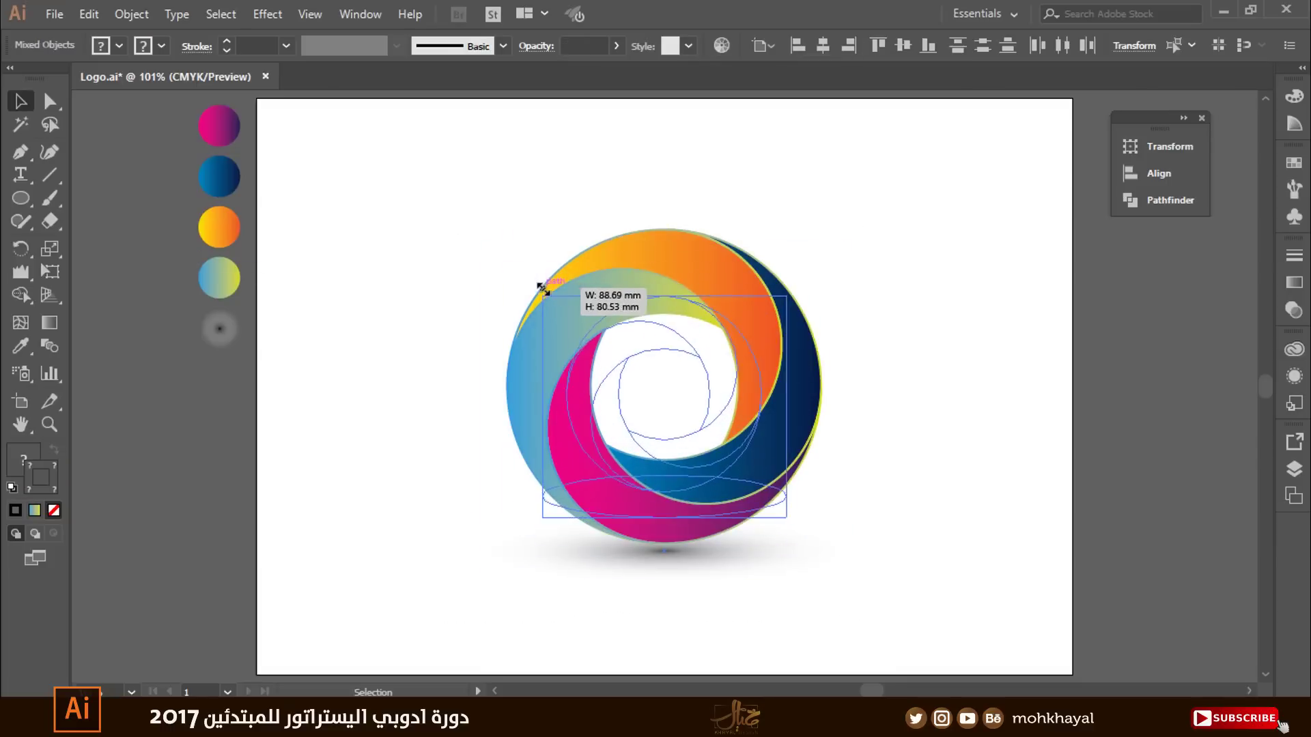
pyautogui.moveTo(483, 244); pyautogui.dragTo(542, 296)
pyautogui.moveTo(620, 357)
pyautogui.mouseDown()
pyautogui.moveTo(539, 315)
pyautogui.moveTo(598, 281)
pyautogui.mouseUp()
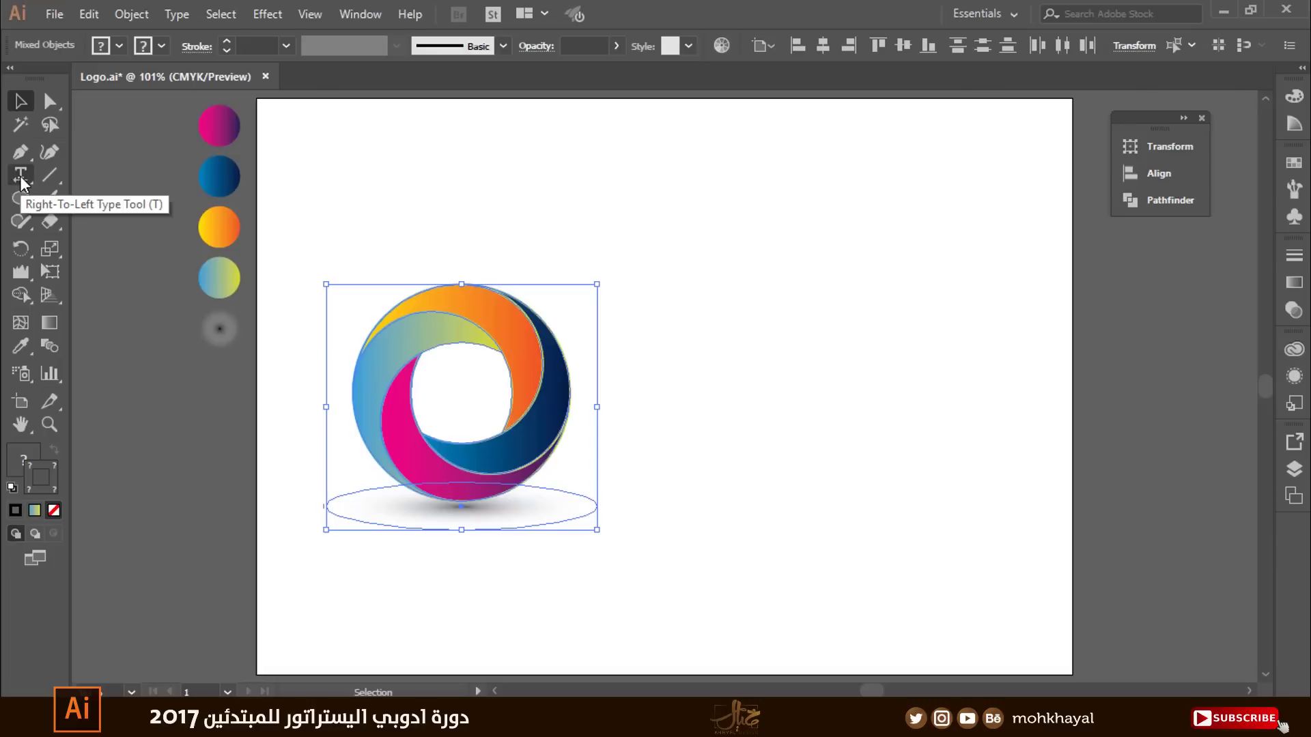
# Step: Add the text 'LOGO DESIGN' on the artboard
pyautogui.click(239, 164)
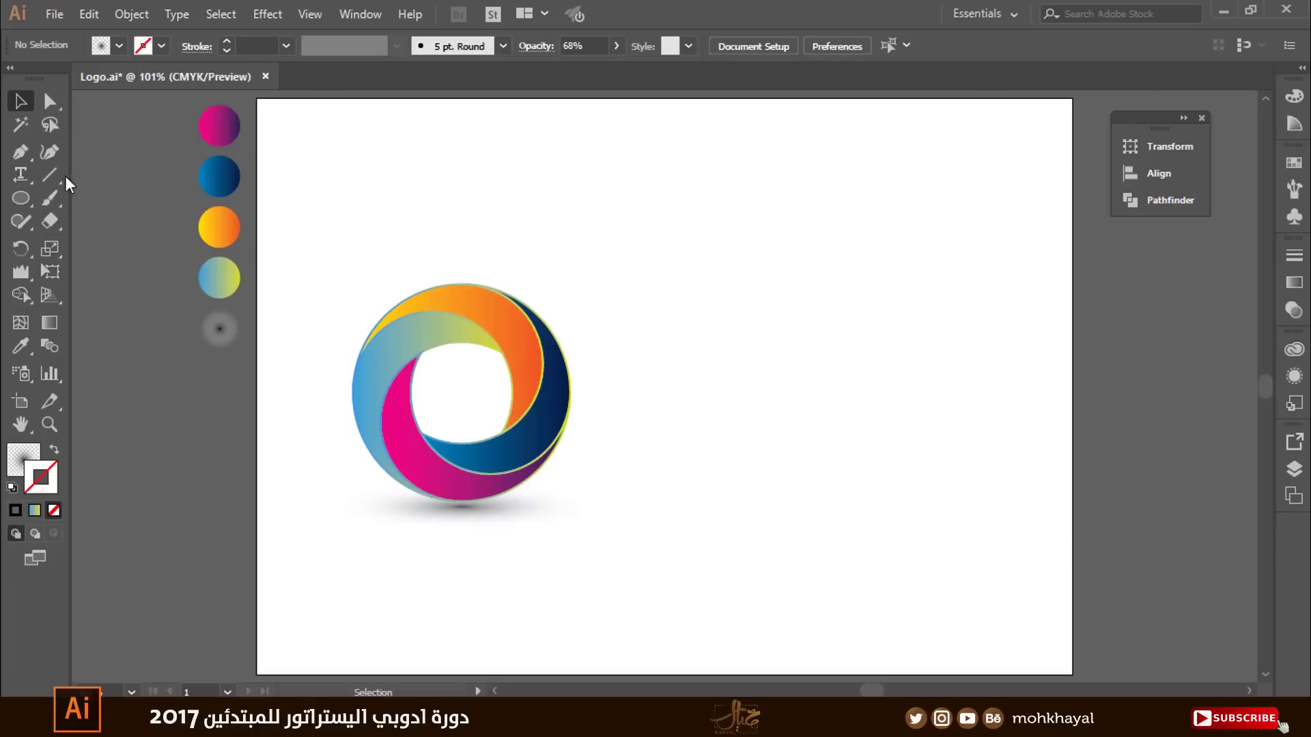
pyautogui.click(26, 174)
pyautogui.click(707, 225)
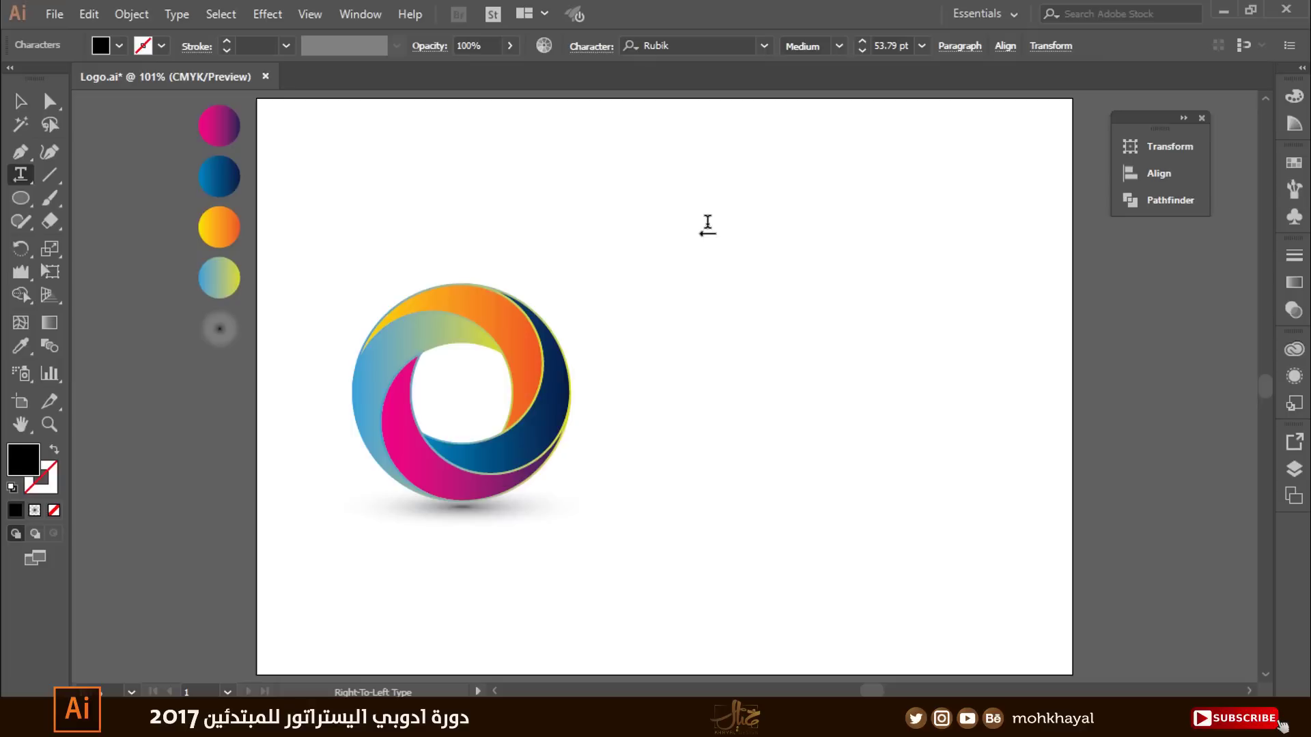
pyautogui.write('LOGO')
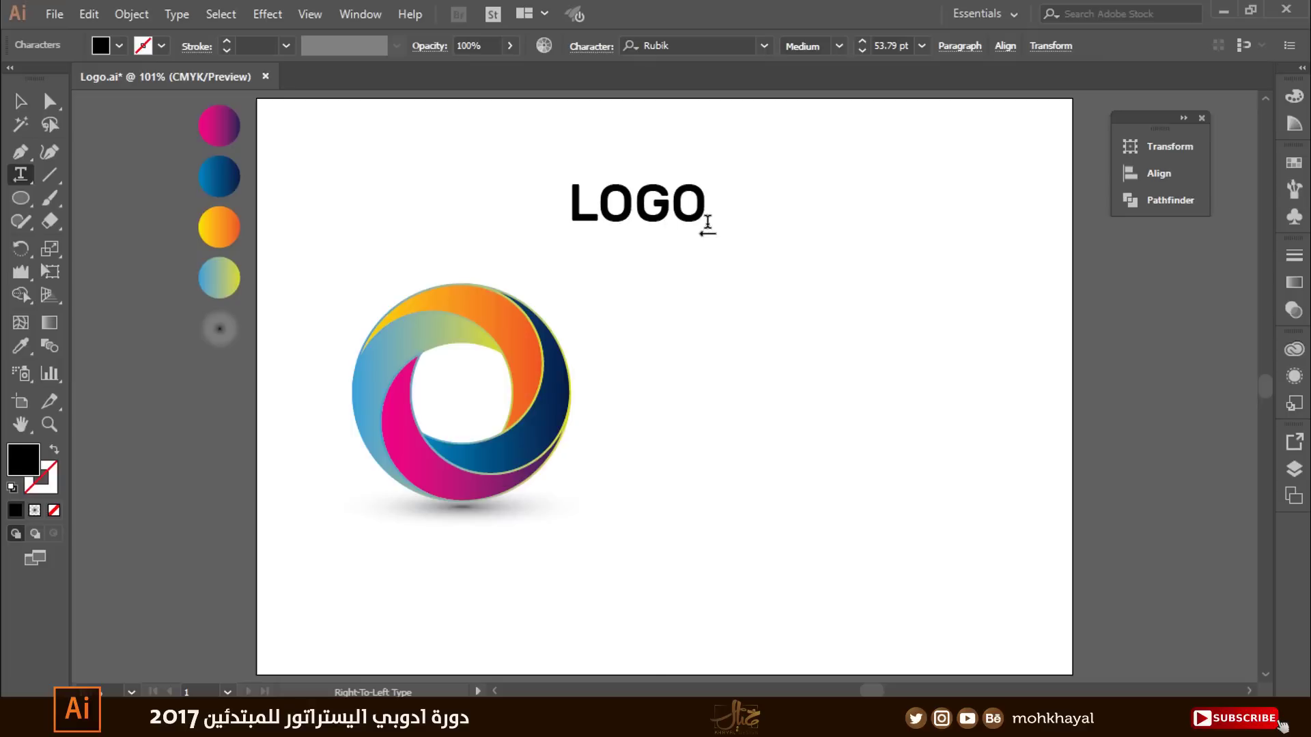
pyautogui.write('D')
pyautogui.press('BackSpace')
pyautogui.write('D')
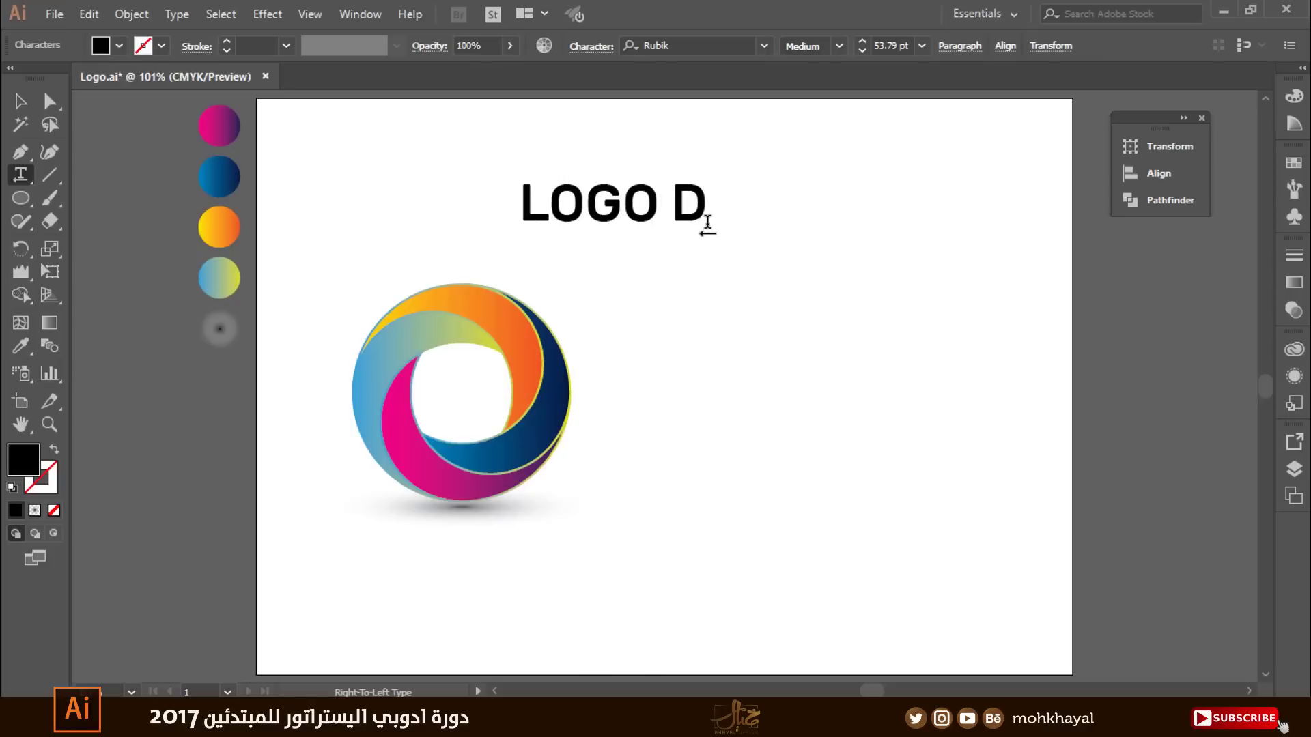
pyautogui.write('ESIGN')
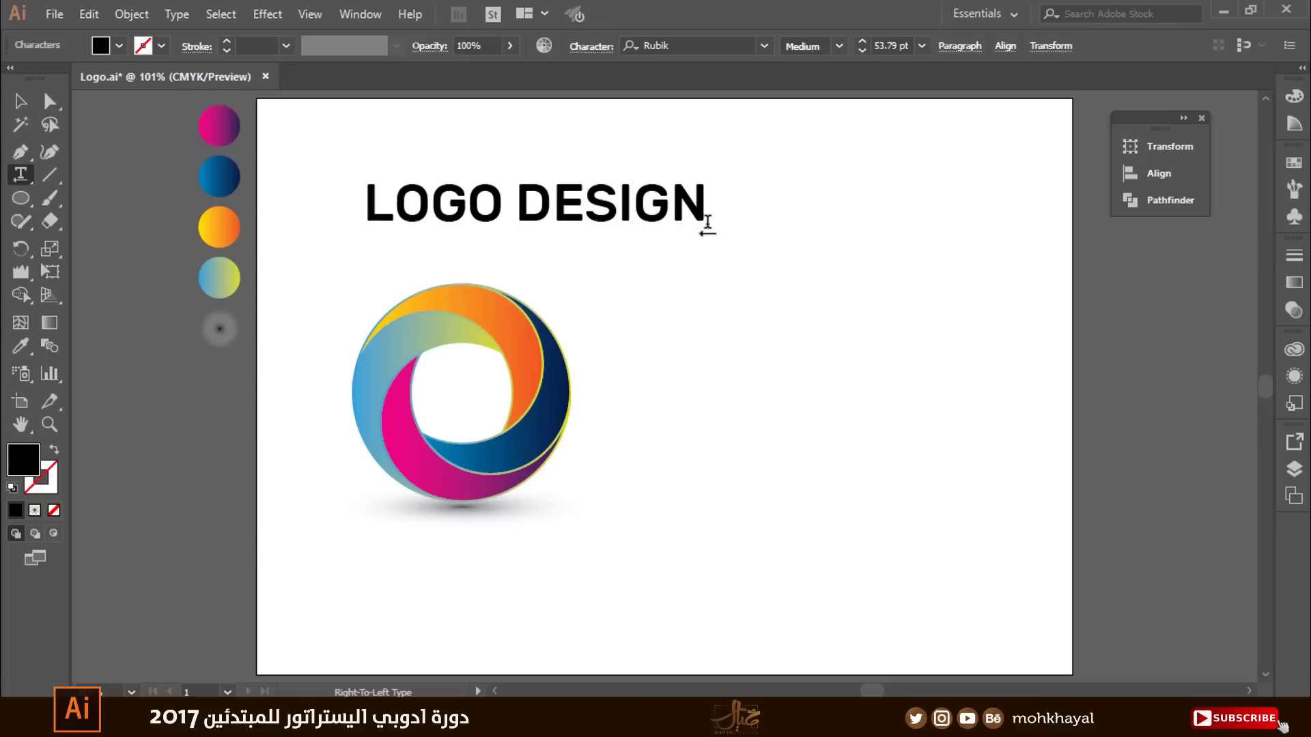
# Step: Move the LOGO DESIGN text to the right of the logo
pyautogui.click(20, 101)
pyautogui.moveTo(598, 208); pyautogui.dragTo(830, 401)
pyautogui.press('t')
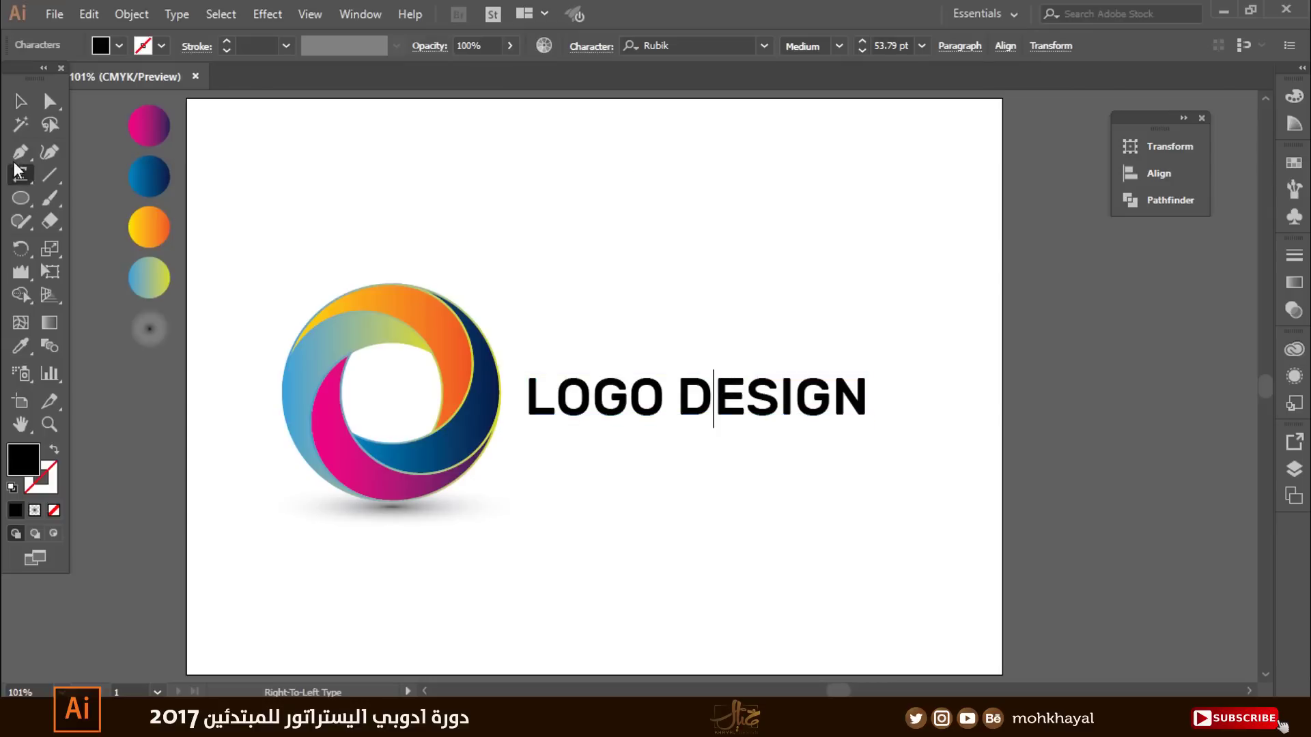
pyautogui.click(21, 101)
pyautogui.click(686, 386)
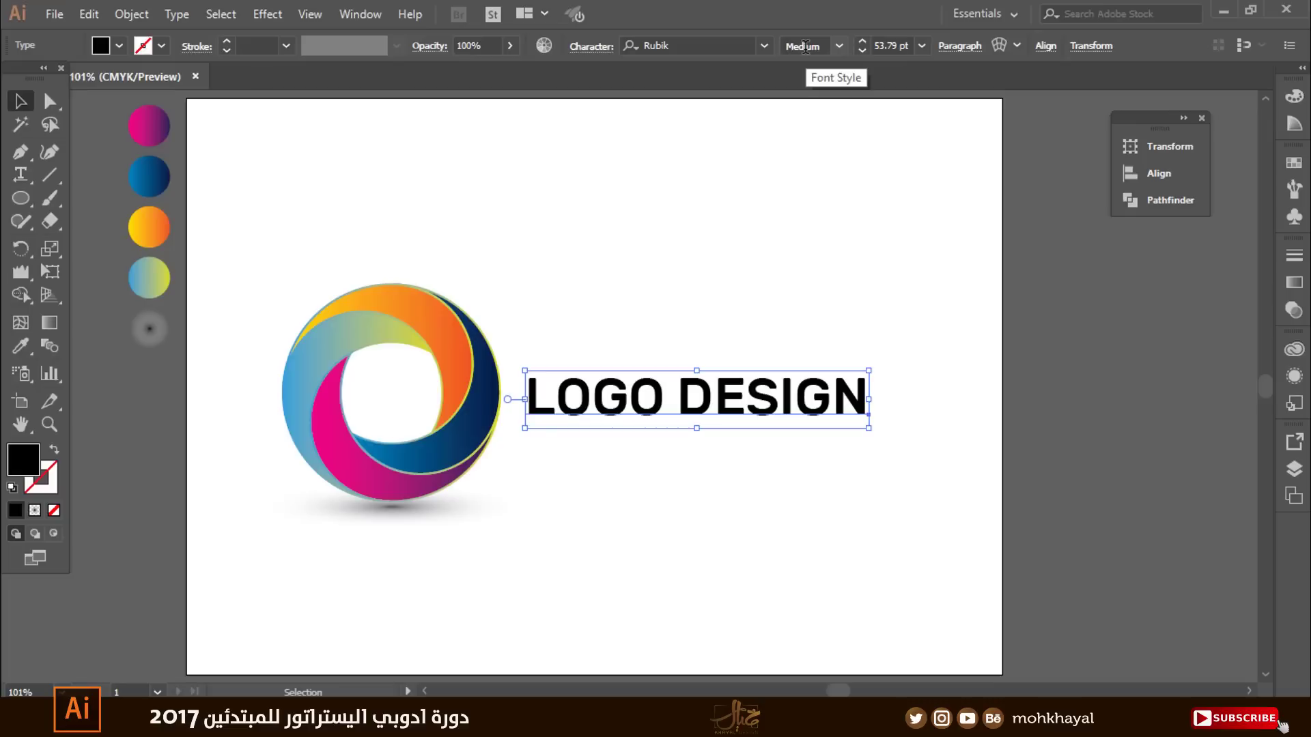
pyautogui.click(839, 46)
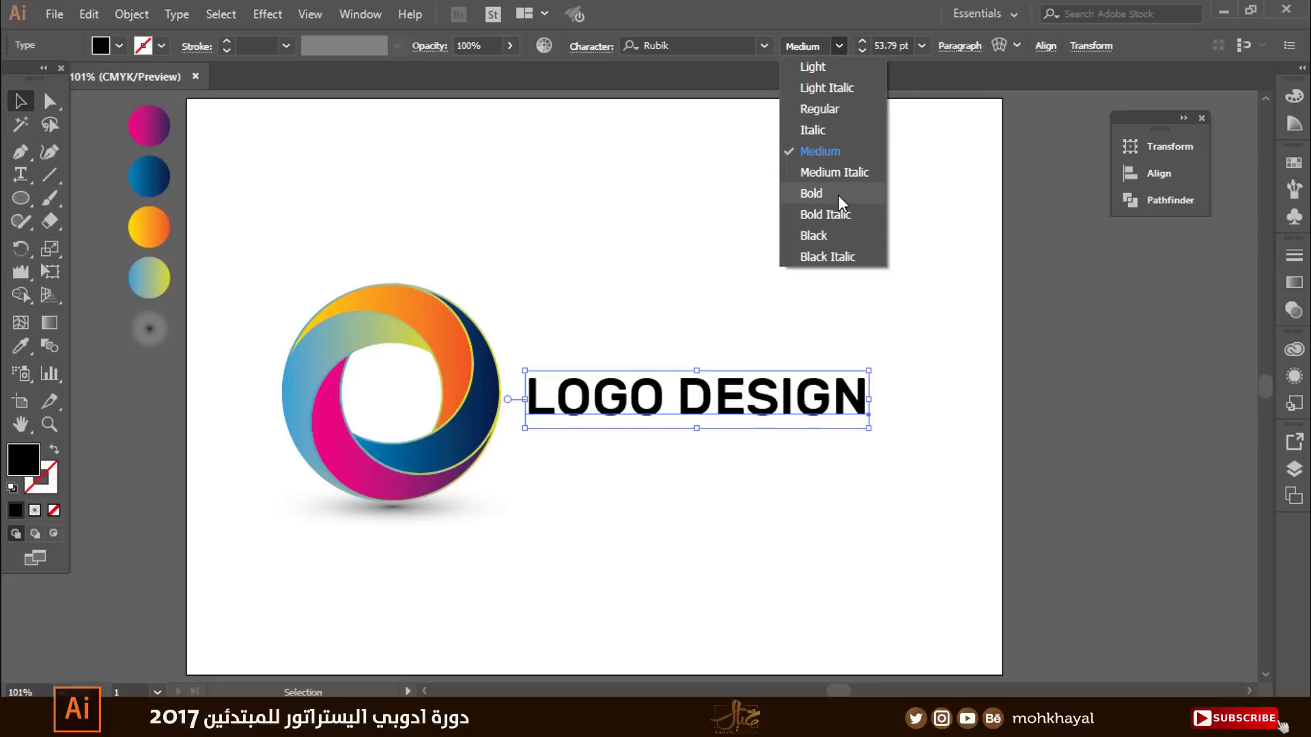
# Step: Try Bold for the word LOGO and Regular for DESIGN
pyautogui.click(711, 324)
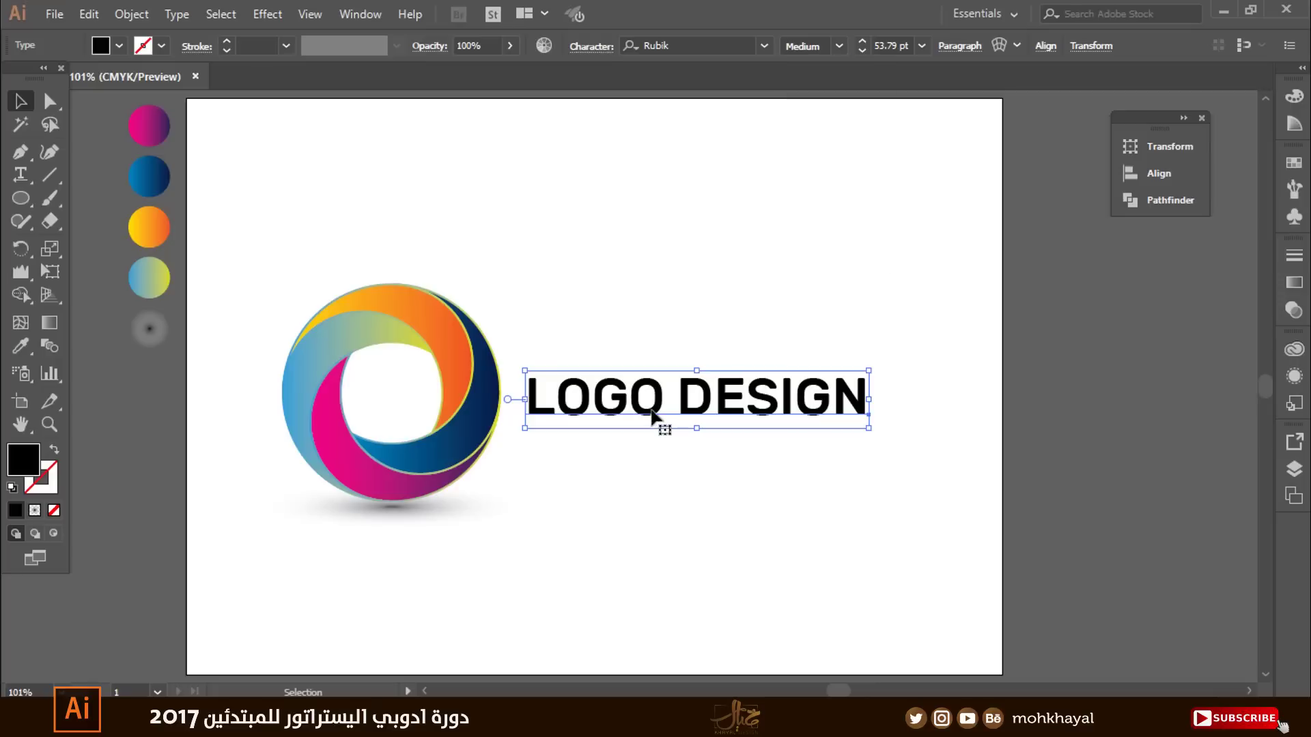
pyautogui.doubleClick(546, 400)
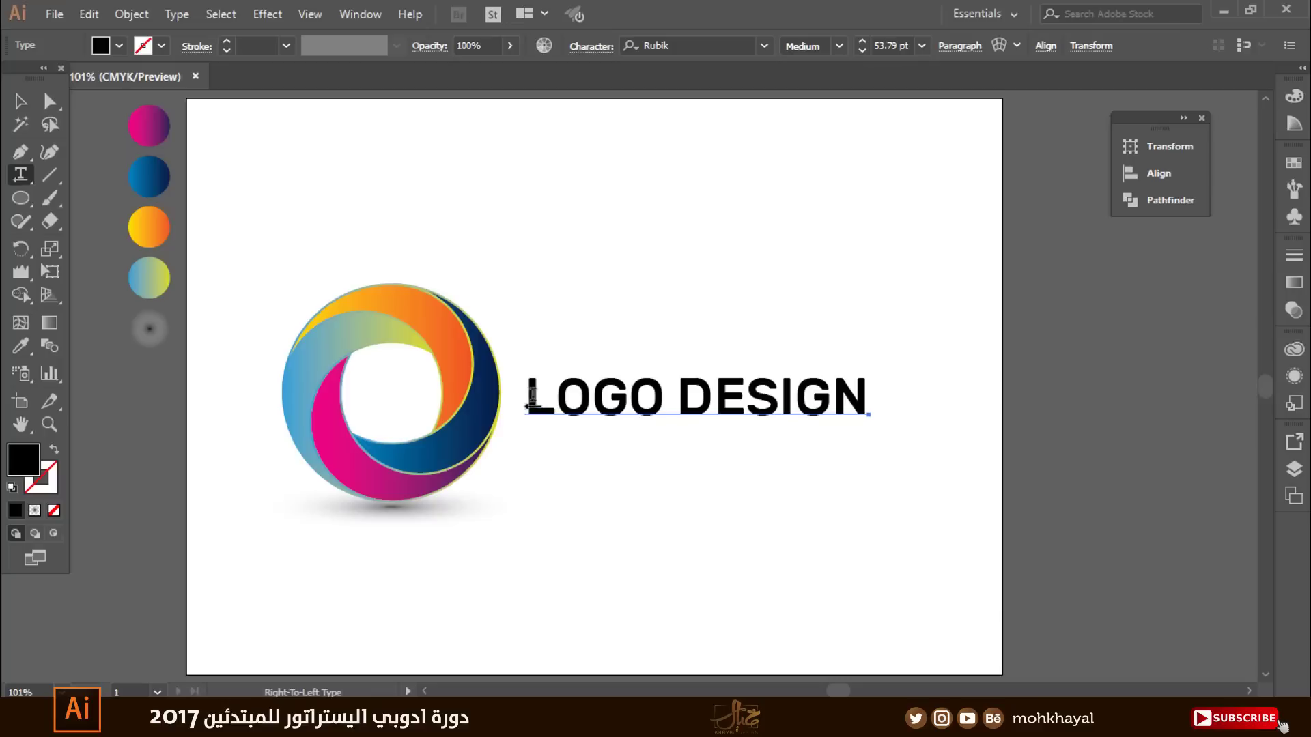
pyautogui.moveTo(531, 396); pyautogui.dragTo(664, 399)
pyautogui.click(844, 46)
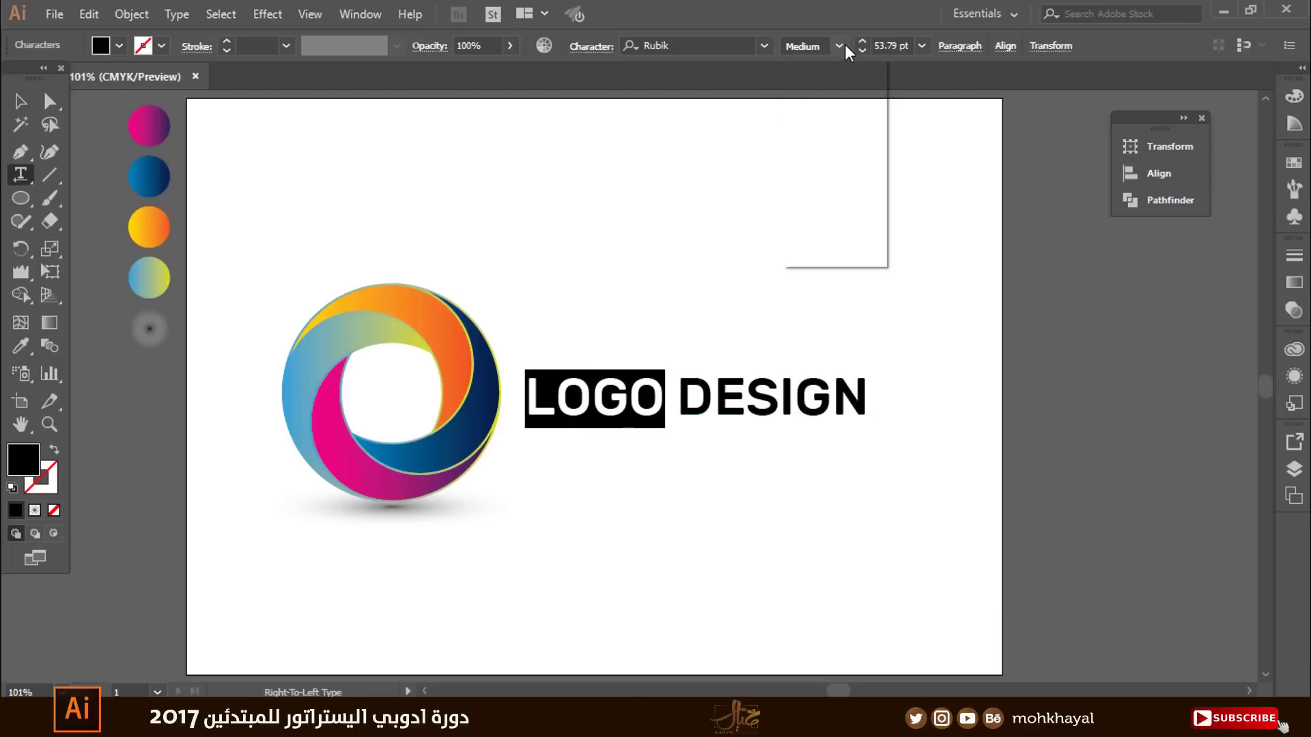
pyautogui.click(825, 189)
pyautogui.click(685, 407)
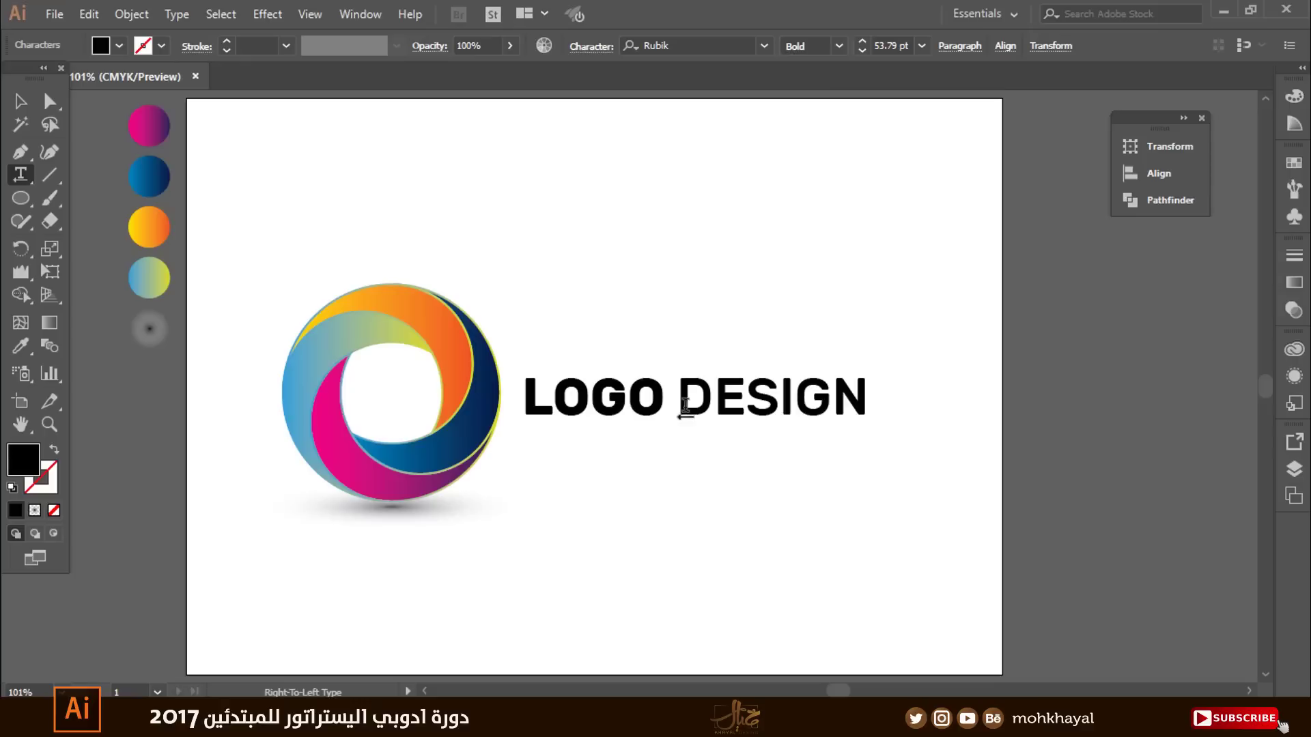
pyautogui.moveTo(684, 407); pyautogui.dragTo(881, 406)
pyautogui.click(836, 49)
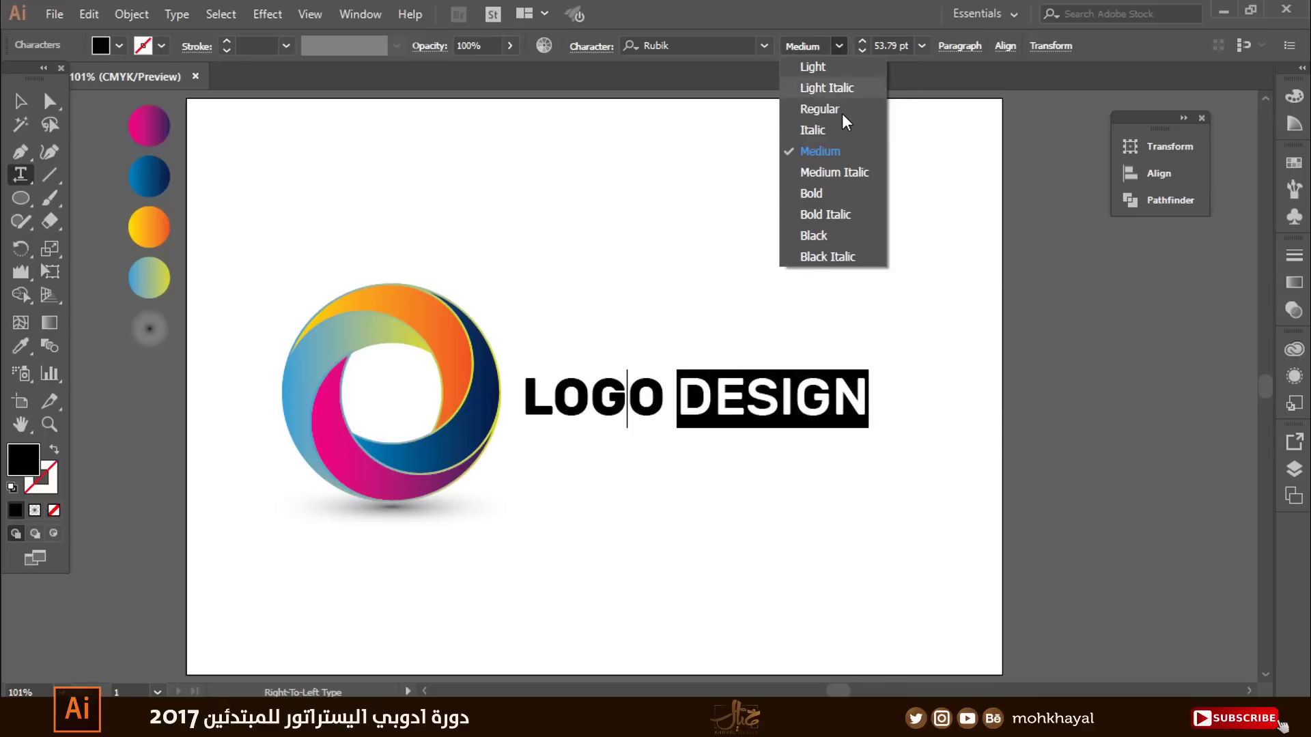
pyautogui.click(840, 105)
pyautogui.click(763, 399)
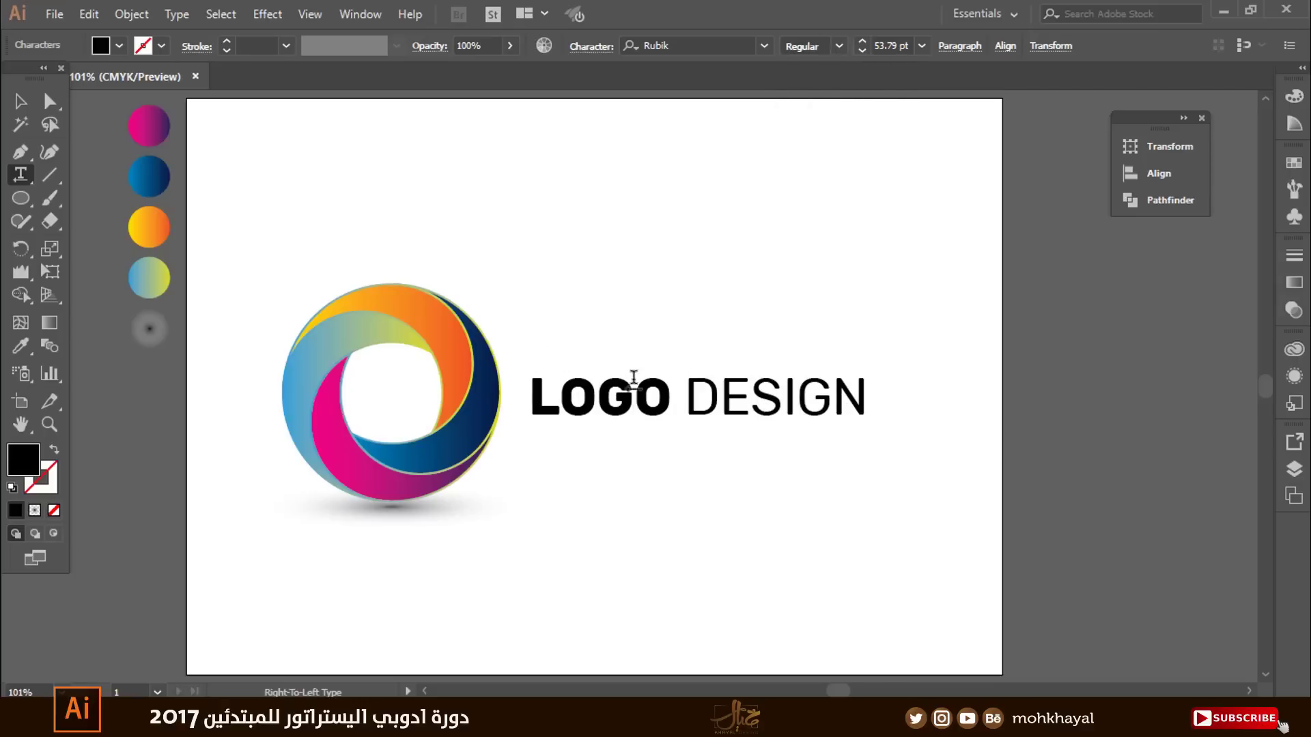
pyautogui.click(20, 101)
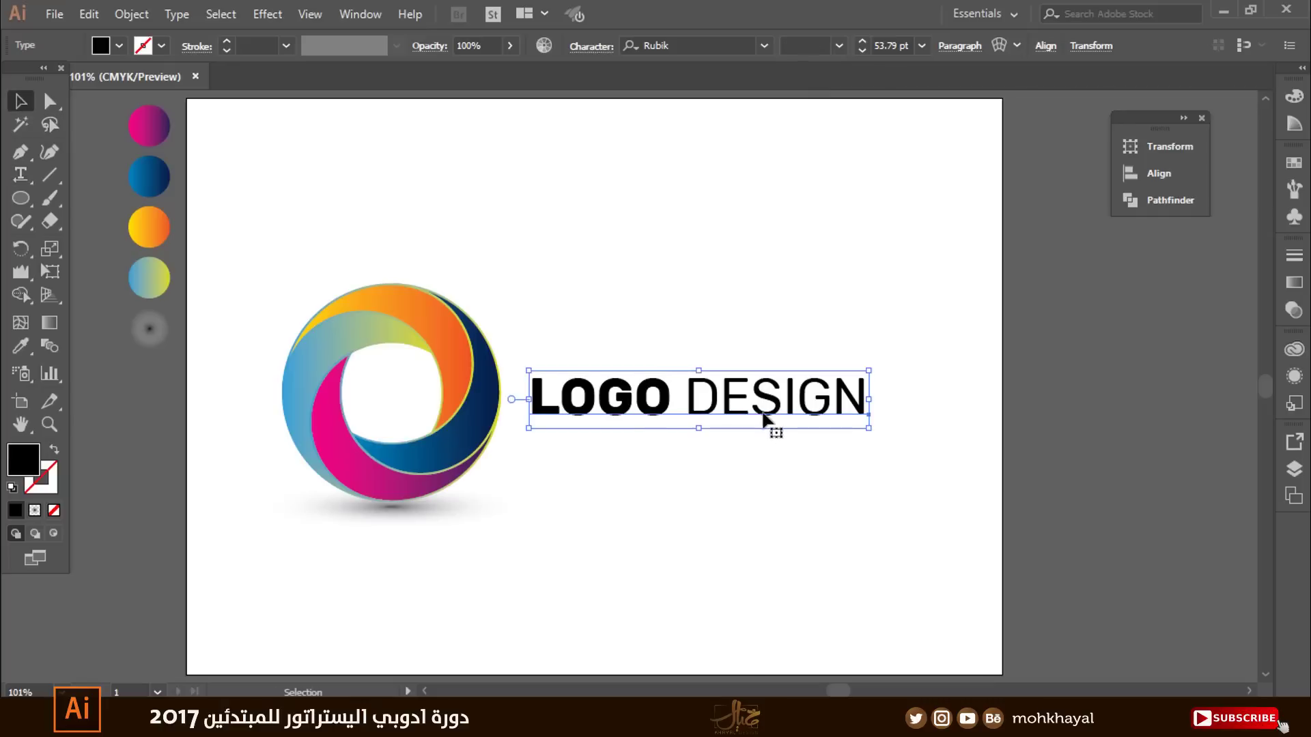
# Step: Set LOGO to Rubik Medium and DESIGN to Rubik Light, then duplicate the title below
pyautogui.doubleClick(615, 413)
pyautogui.hotkey('ctrl', 'a')
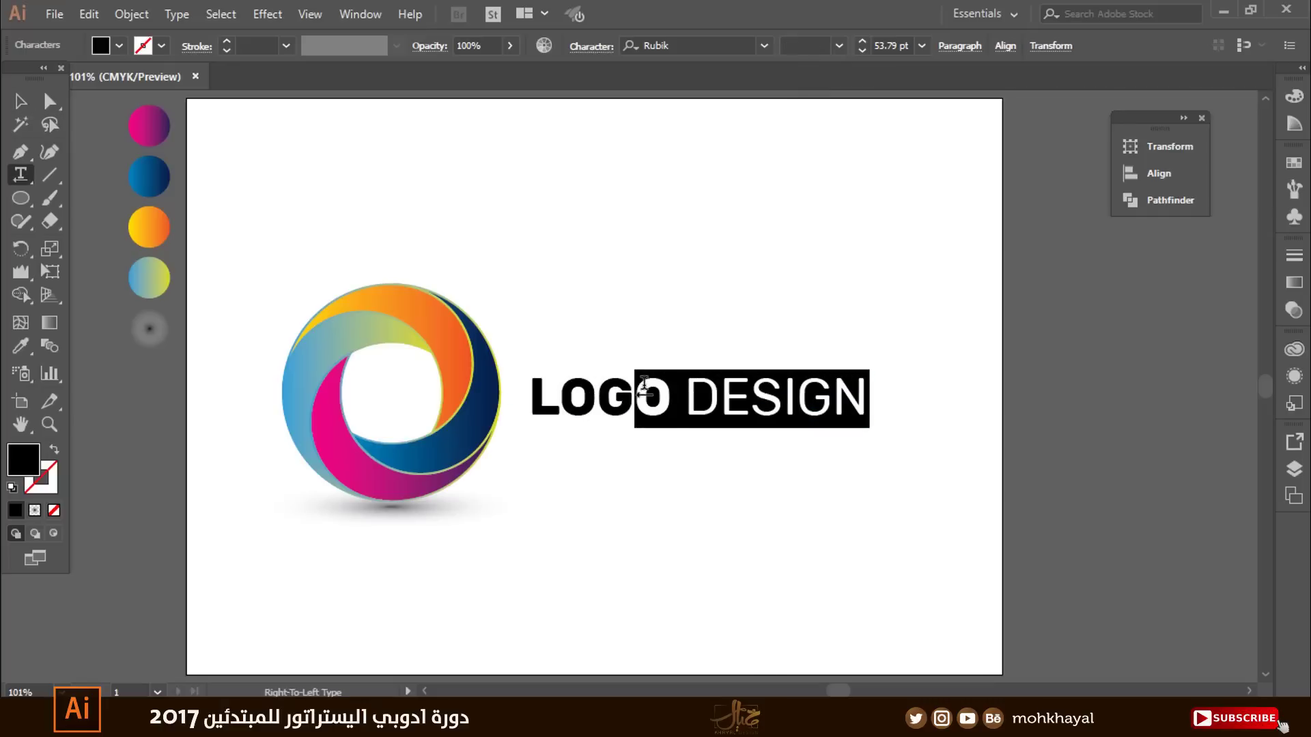
pyautogui.doubleClick(644, 399)
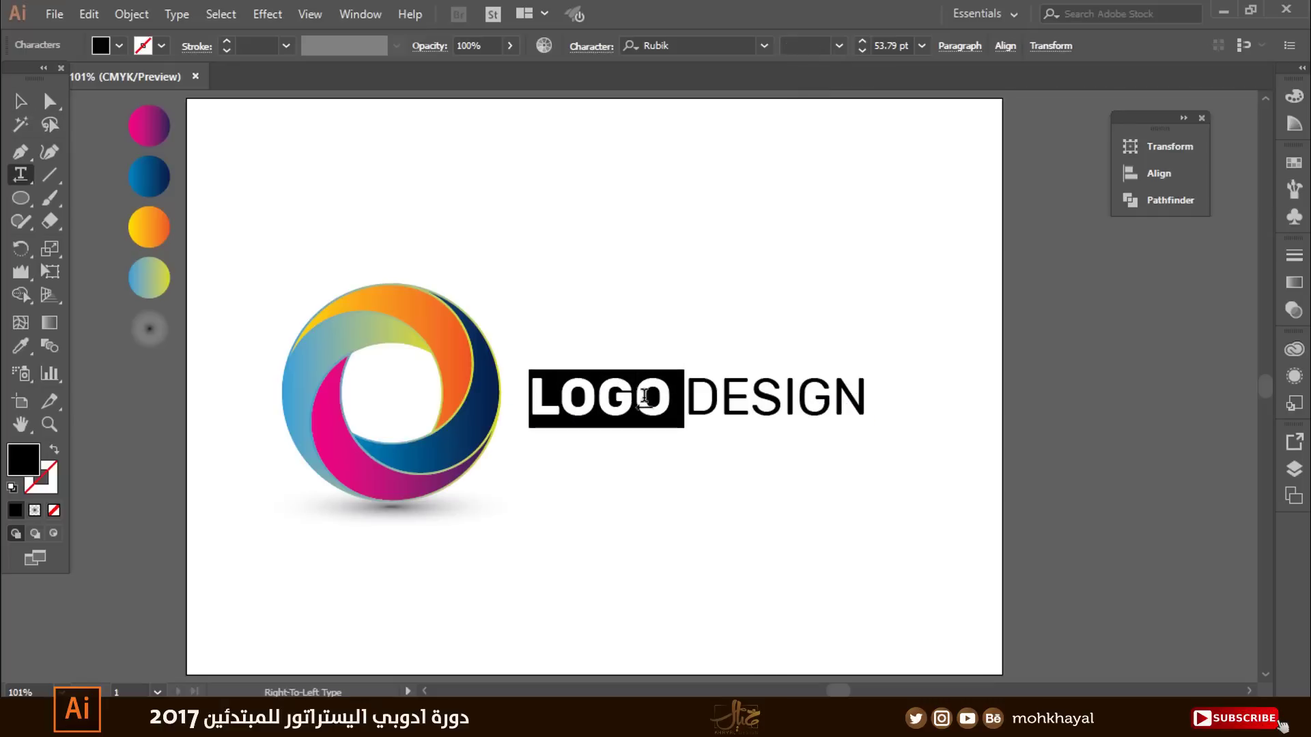
pyautogui.click(837, 46)
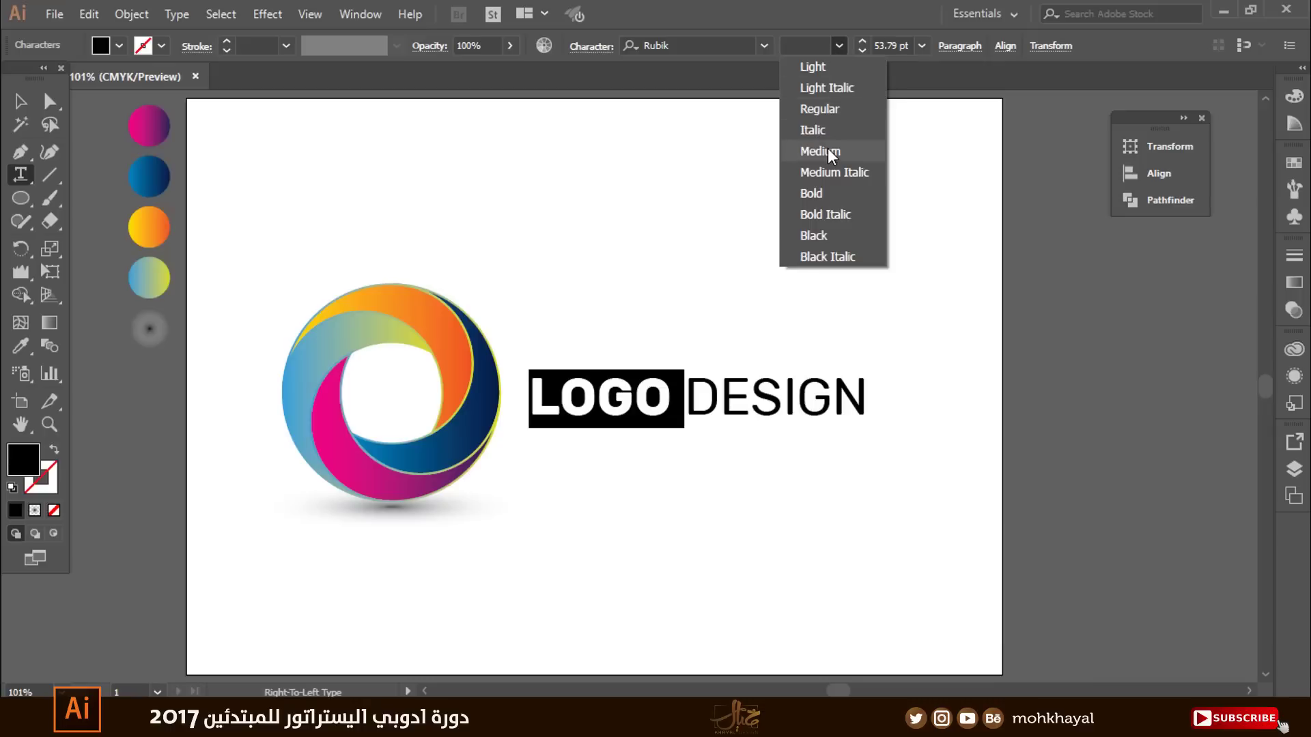
pyautogui.click(828, 151)
pyautogui.click(638, 406)
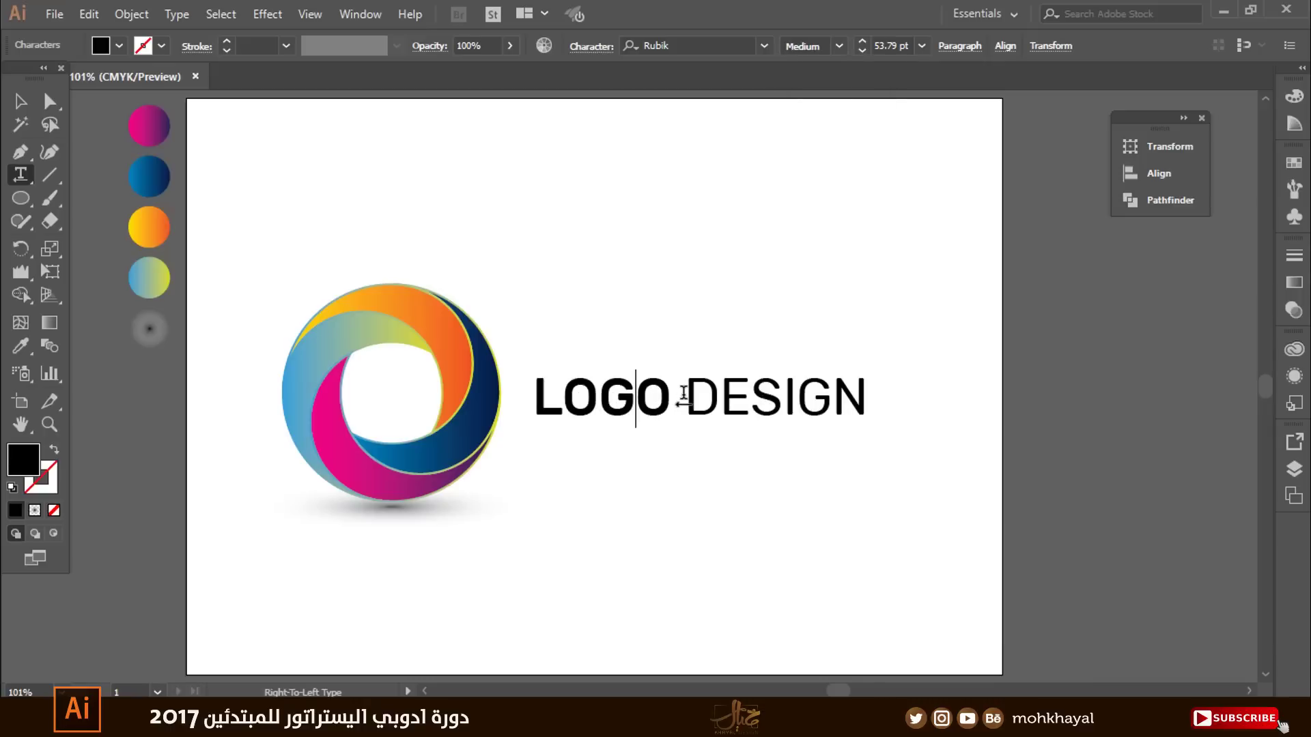
pyautogui.moveTo(684, 396); pyautogui.dragTo(914, 402)
pyautogui.click(839, 46)
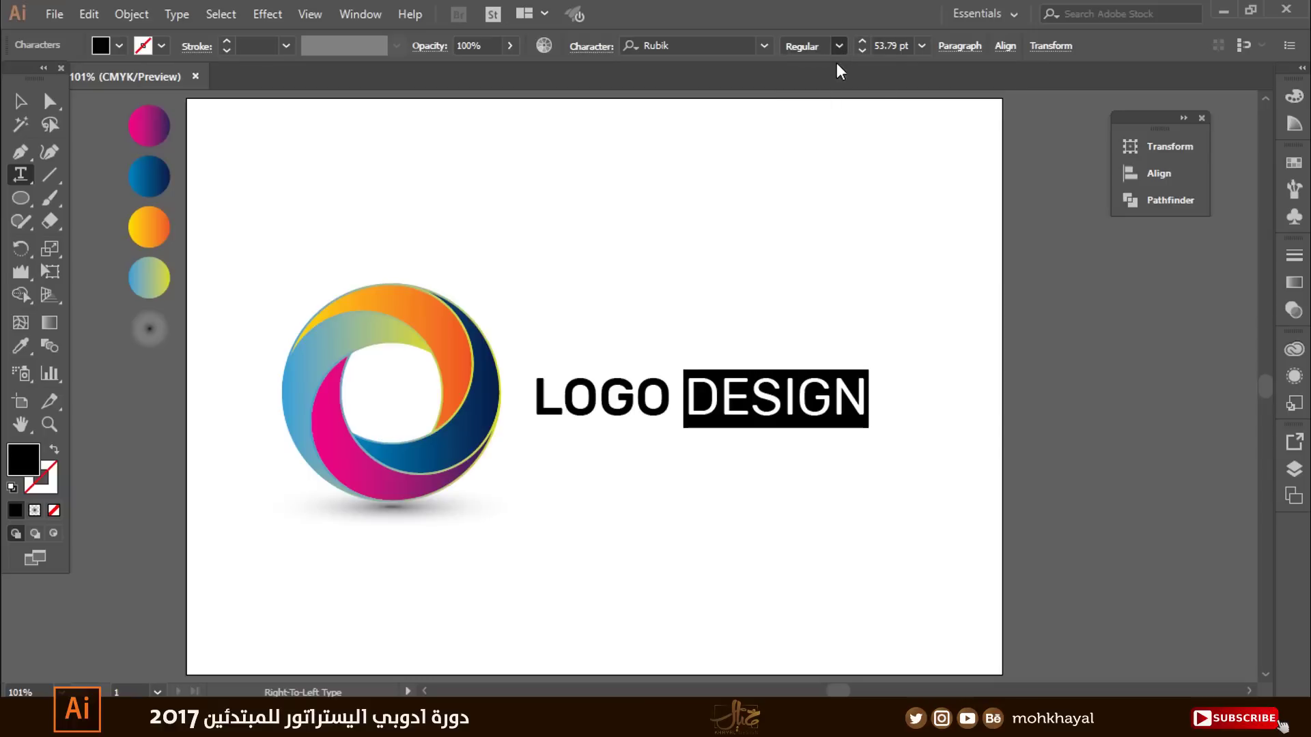
pyautogui.click(813, 438)
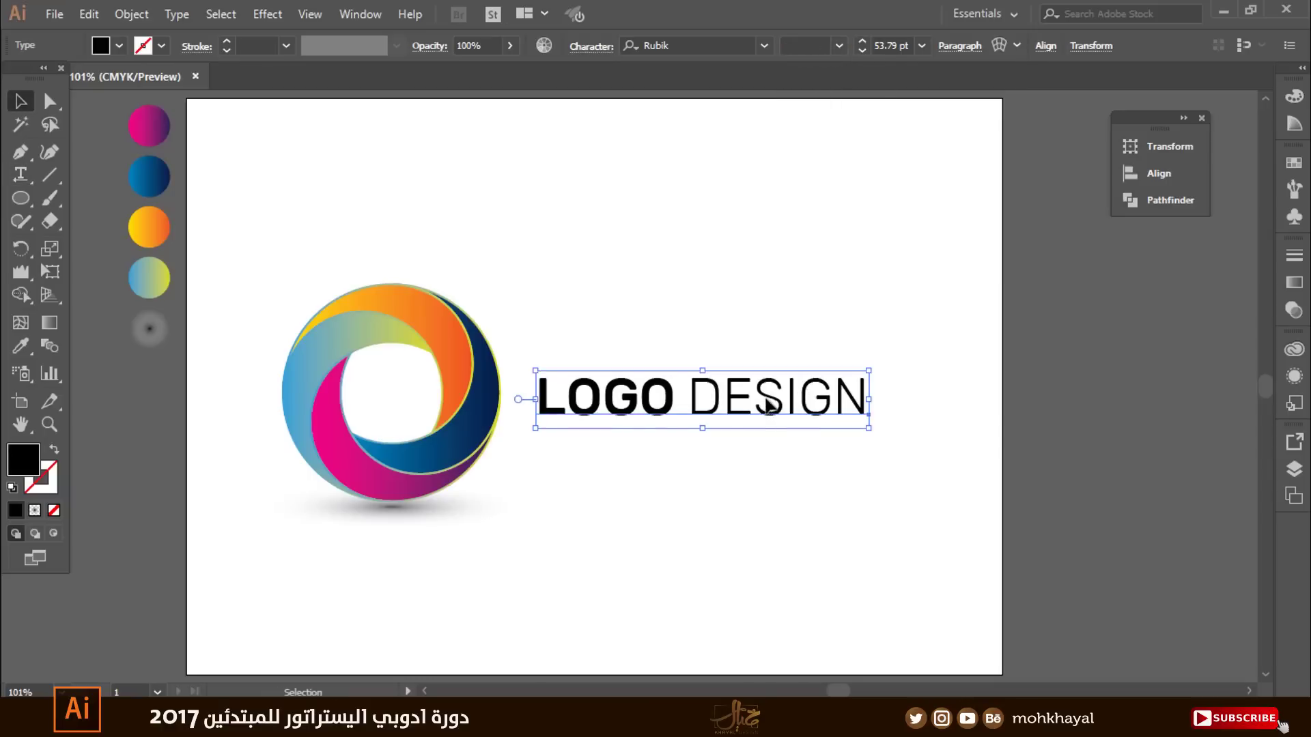
pyautogui.moveTo(765, 400); pyautogui.dragTo(775, 467)
# Step: Retype the duplicated line as 'SLOGAN HERE' and shrink it
pyautogui.tripleClick(775, 467)
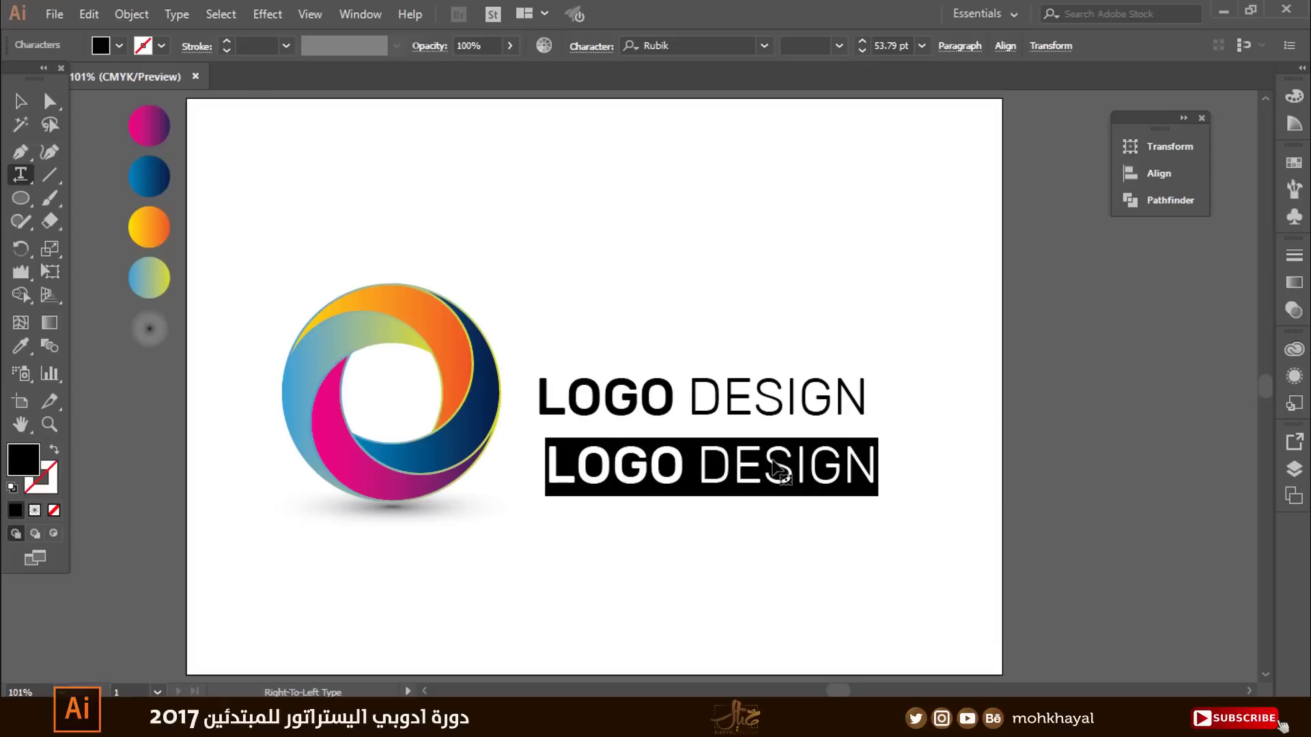
pyautogui.write('SLOG')
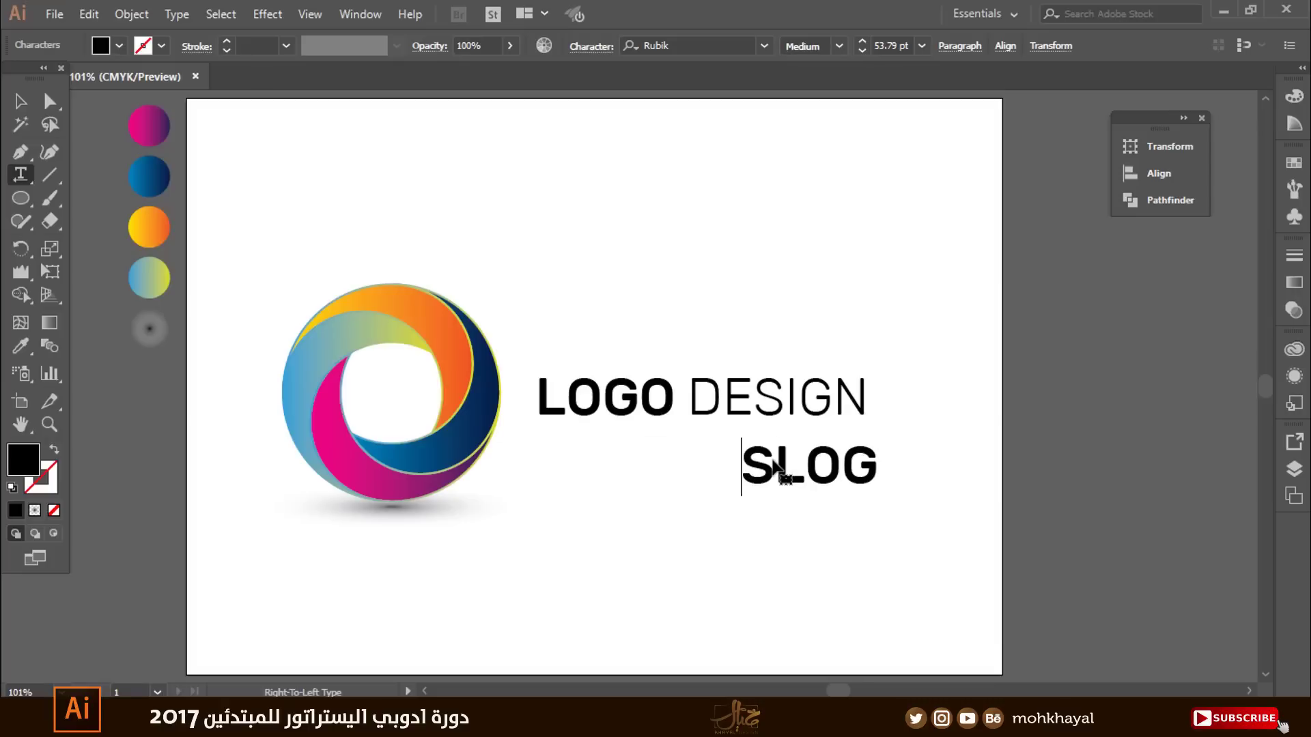
pyautogui.write('AN')
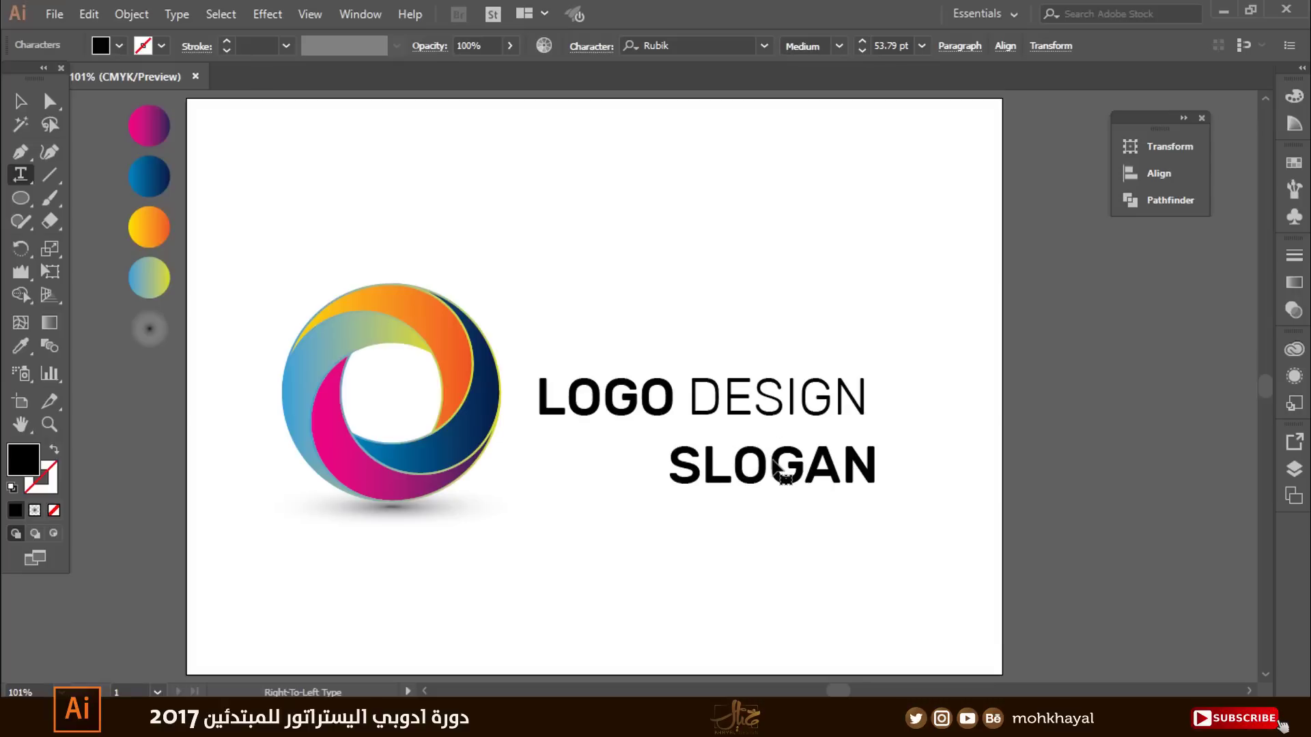
pyautogui.write(' HERE')
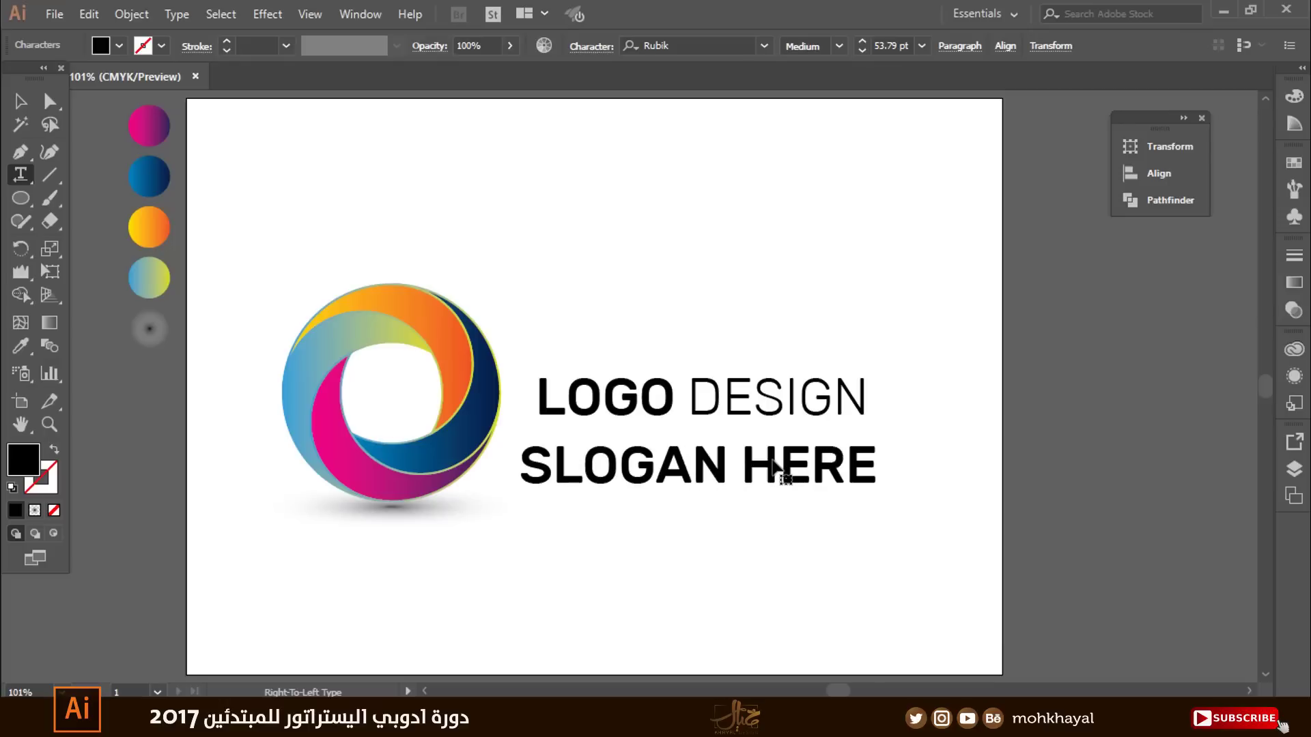
pyautogui.click(20, 101)
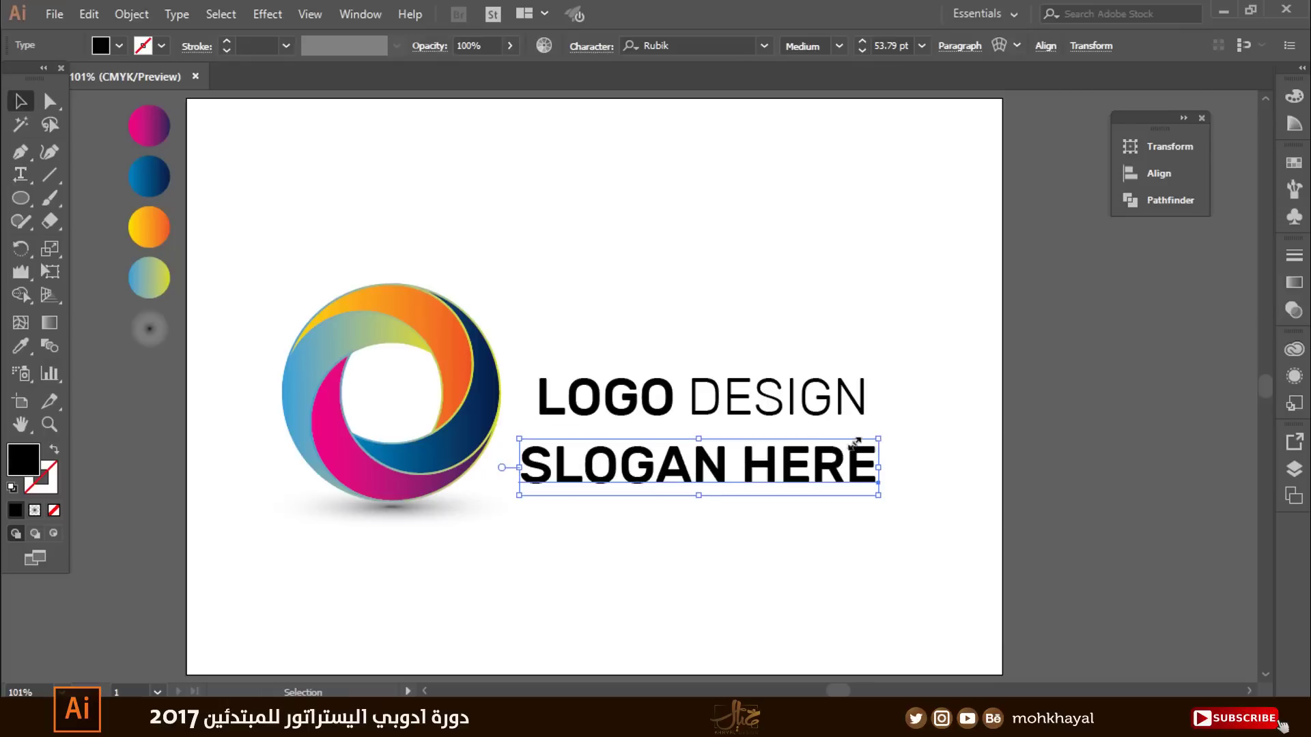
pyautogui.moveTo(886, 431)
pyautogui.mouseDown()
pyautogui.moveTo(792, 434)
pyautogui.moveTo(782, 454)
pyautogui.mouseUp()
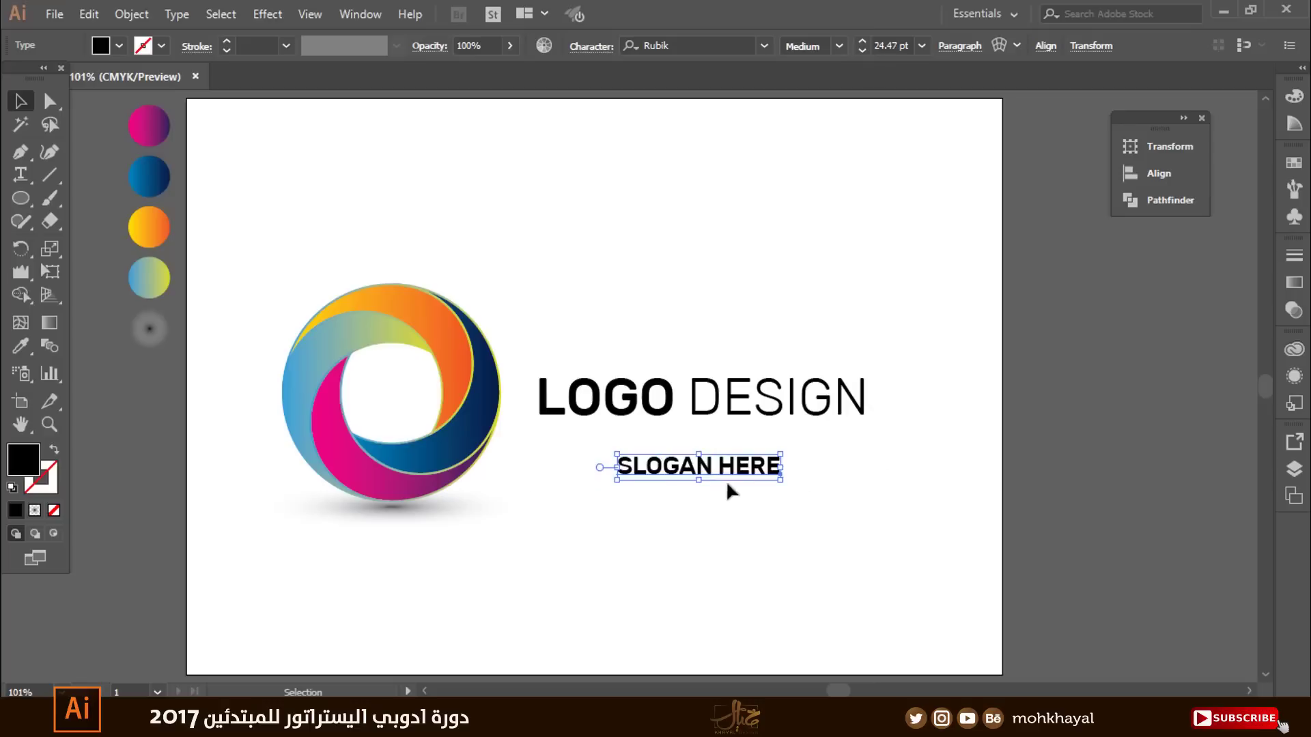
# Step: Give SLOGAN HERE DESIGN's Light styling and place it under DESIGN
pyautogui.click(20, 346)
pyautogui.click(766, 390)
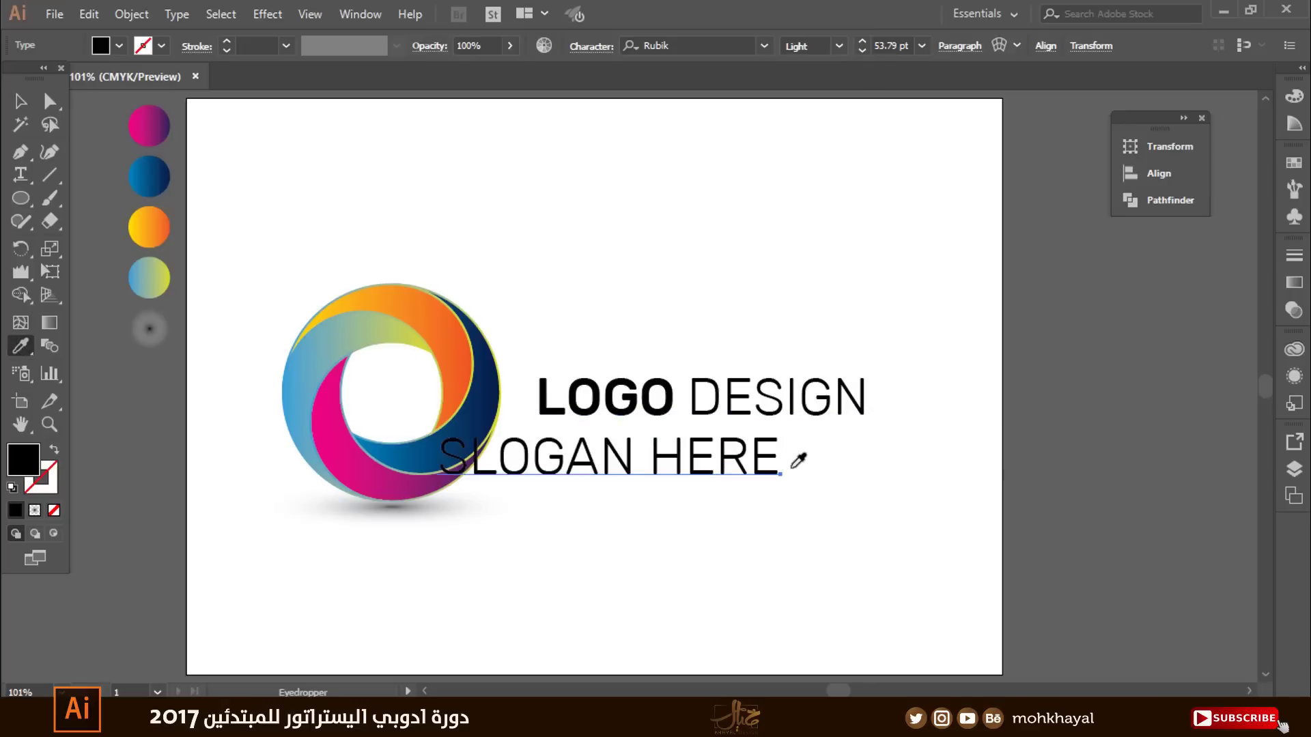
pyautogui.press('v')
pyautogui.moveTo(779, 430)
pyautogui.mouseDown()
pyautogui.moveTo(694, 444)
pyautogui.moveTo(823, 448)
pyautogui.mouseUp()
pyautogui.click(942, 468)
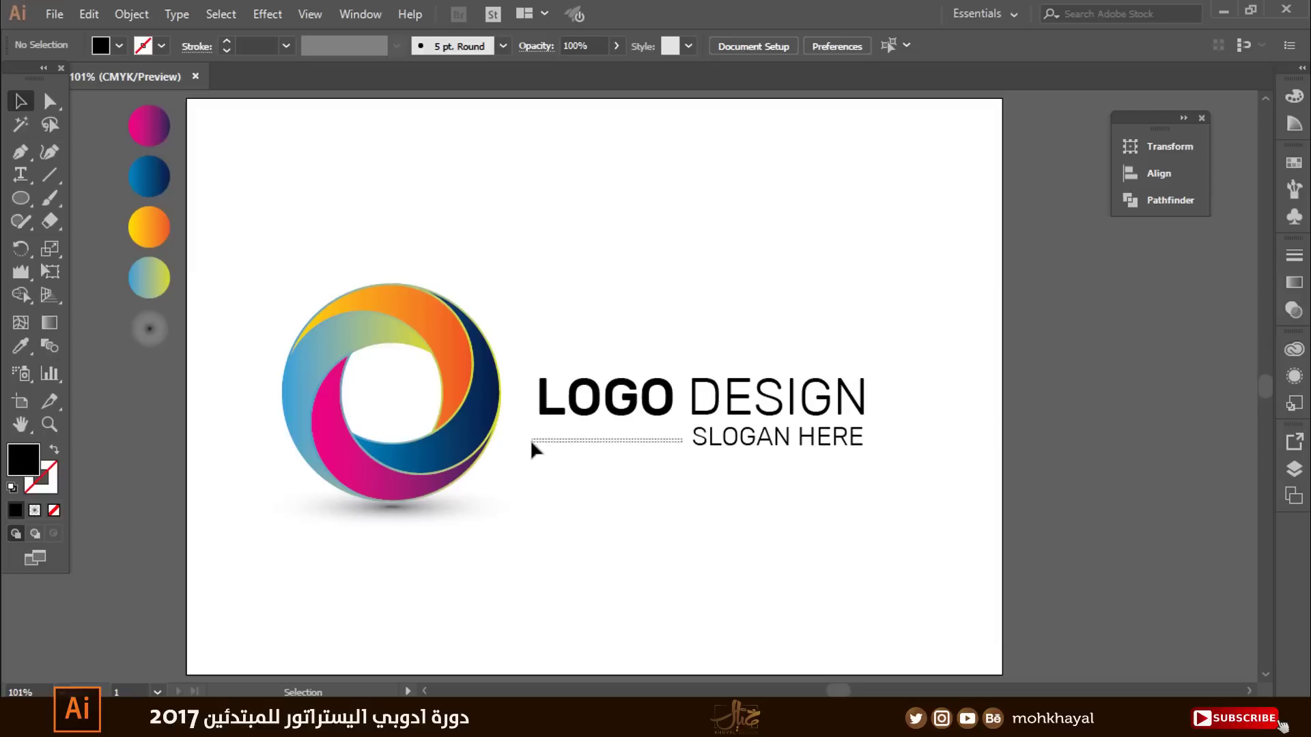
# Step: Draw a black line left of SLOGAN HERE with the tapered Width Profile 5
pyautogui.moveTo(575, 444); pyautogui.dragTo(532, 448)
pyautogui.click(54, 179)
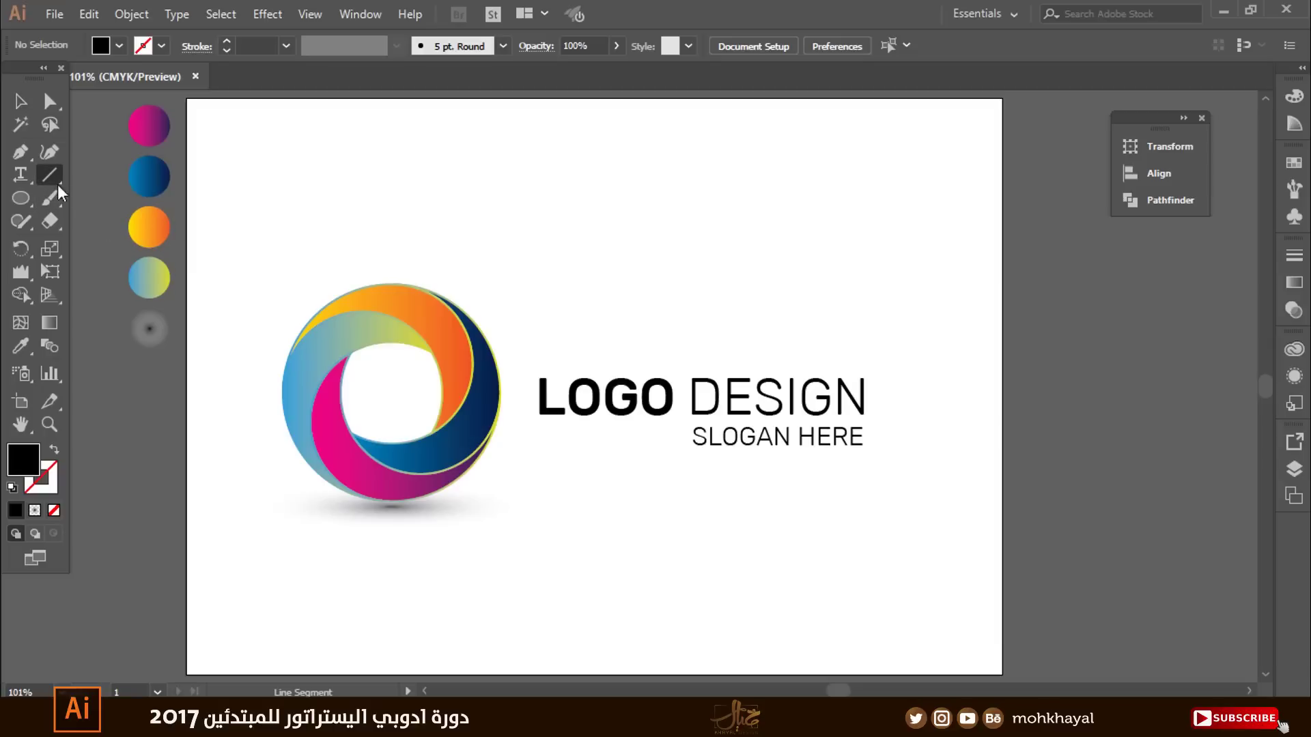
pyautogui.moveTo(685, 440); pyautogui.dragTo(538, 474)
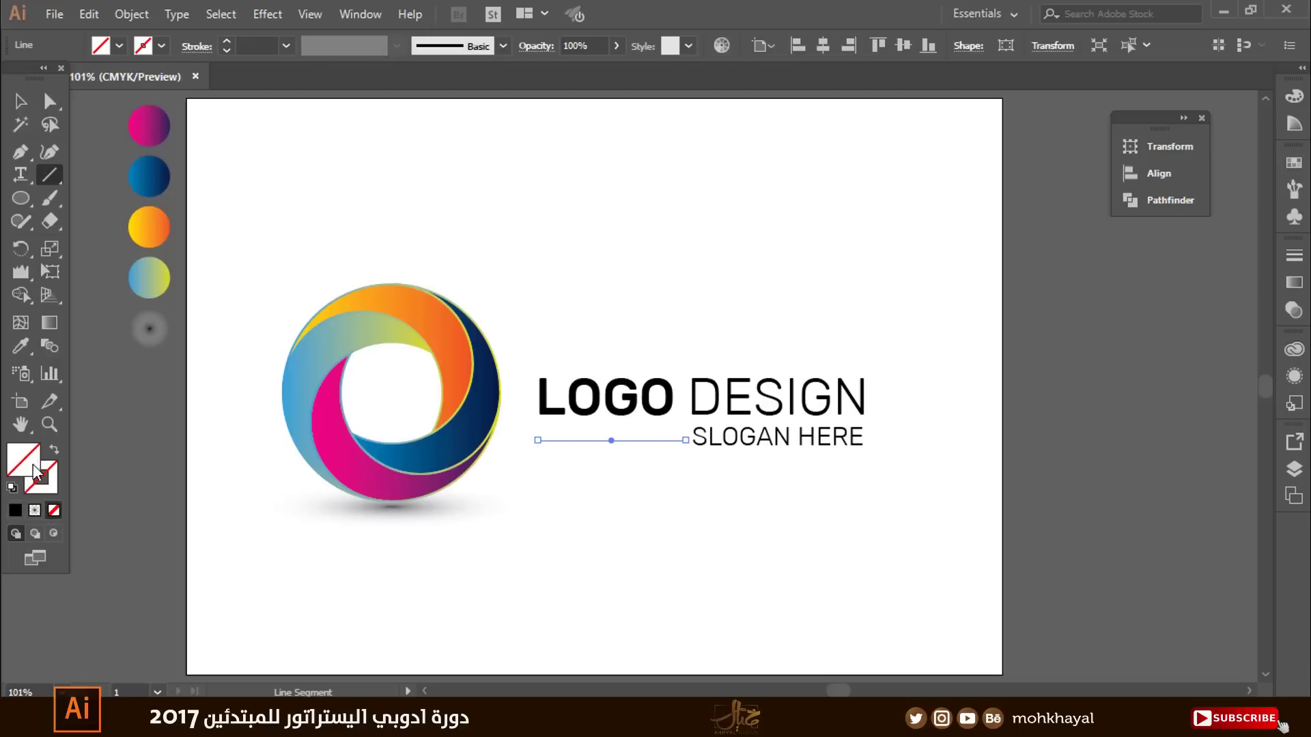
pyautogui.click(49, 475)
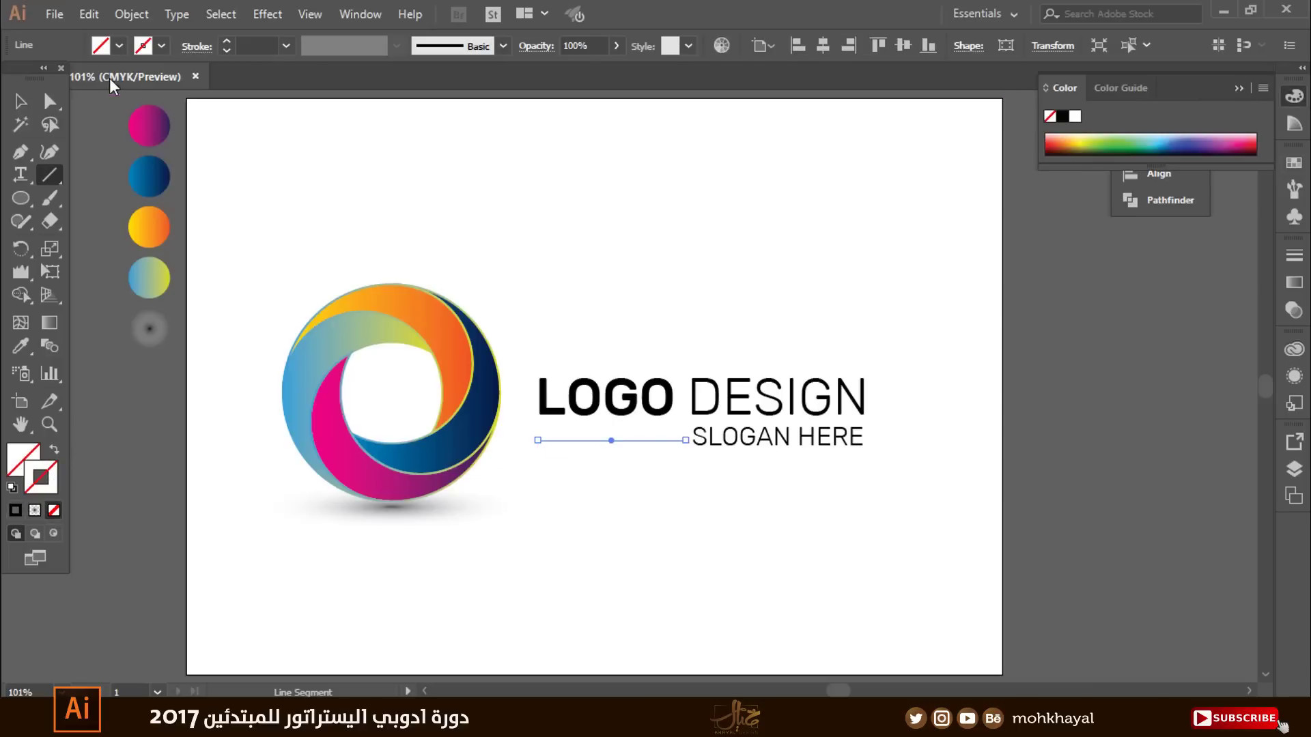
pyautogui.click(152, 45)
pyautogui.click(53, 79)
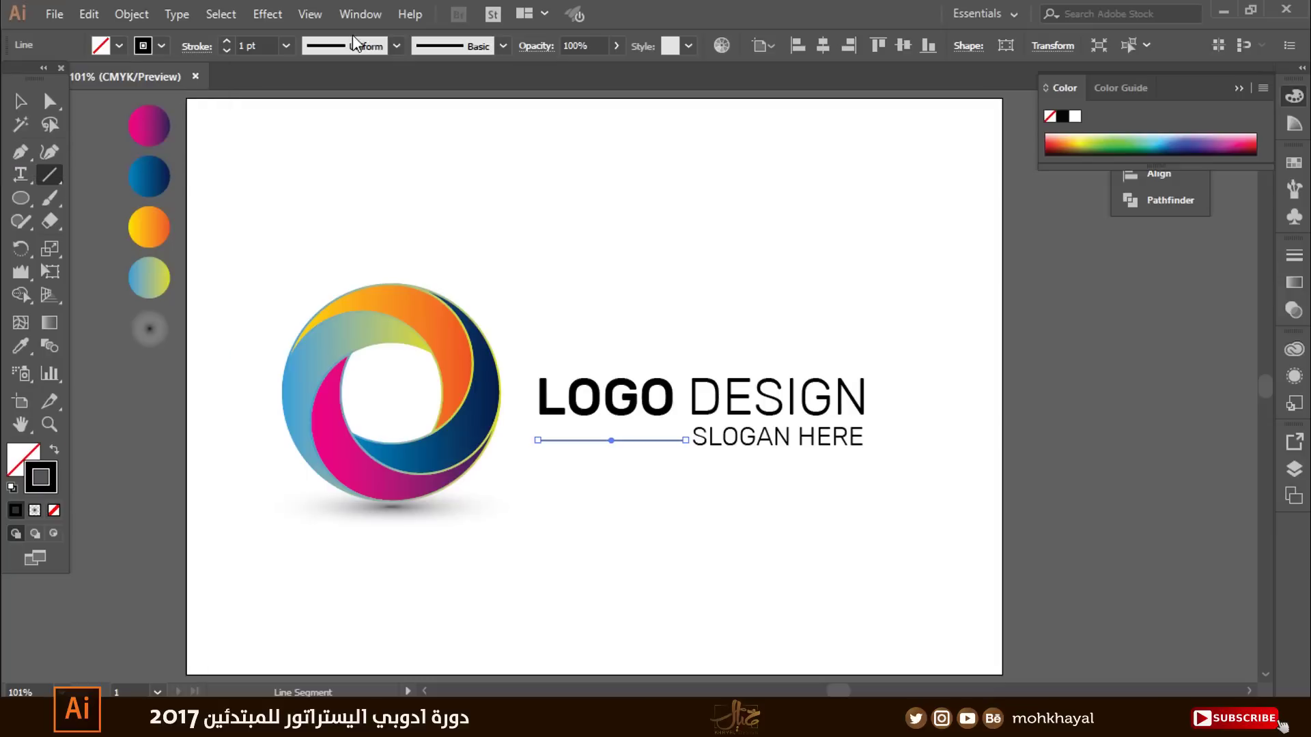
pyautogui.click(356, 47)
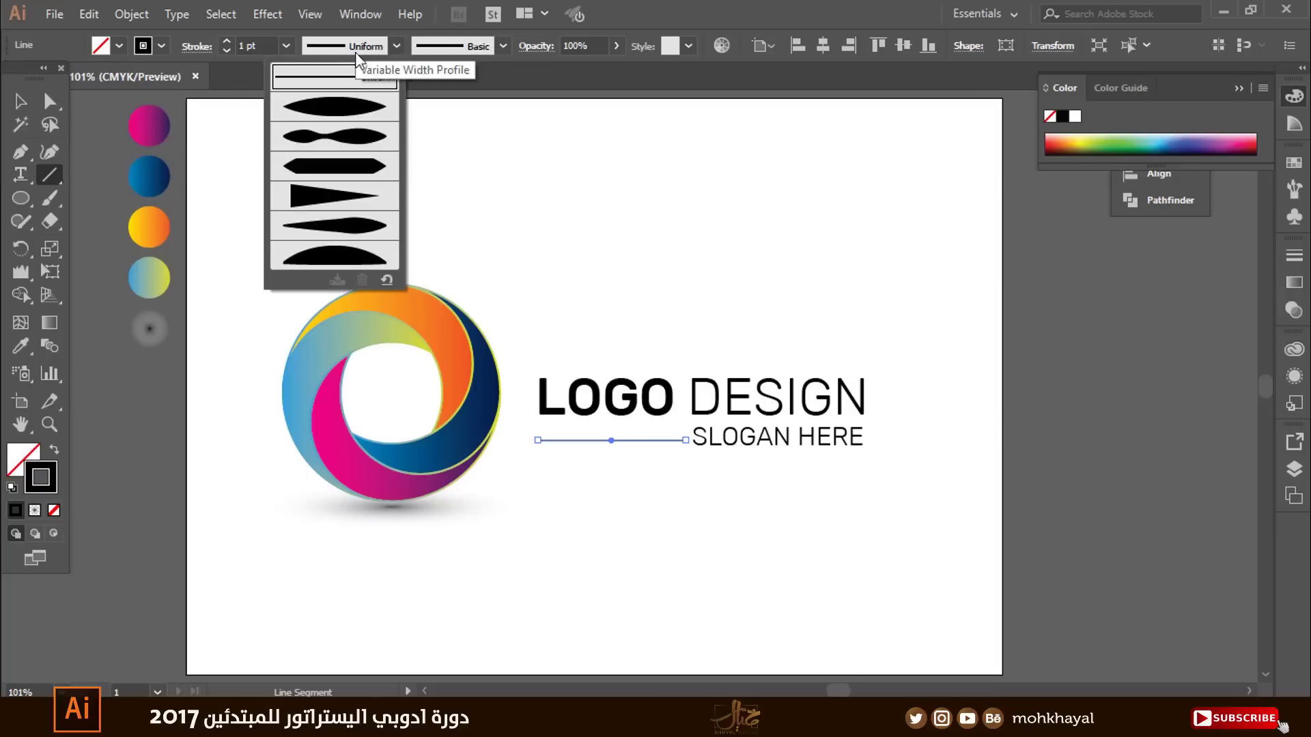
pyautogui.click(355, 227)
# Step: Shift the text and line block slightly left and close the Color panel
pyautogui.press('v')
pyautogui.click(654, 290)
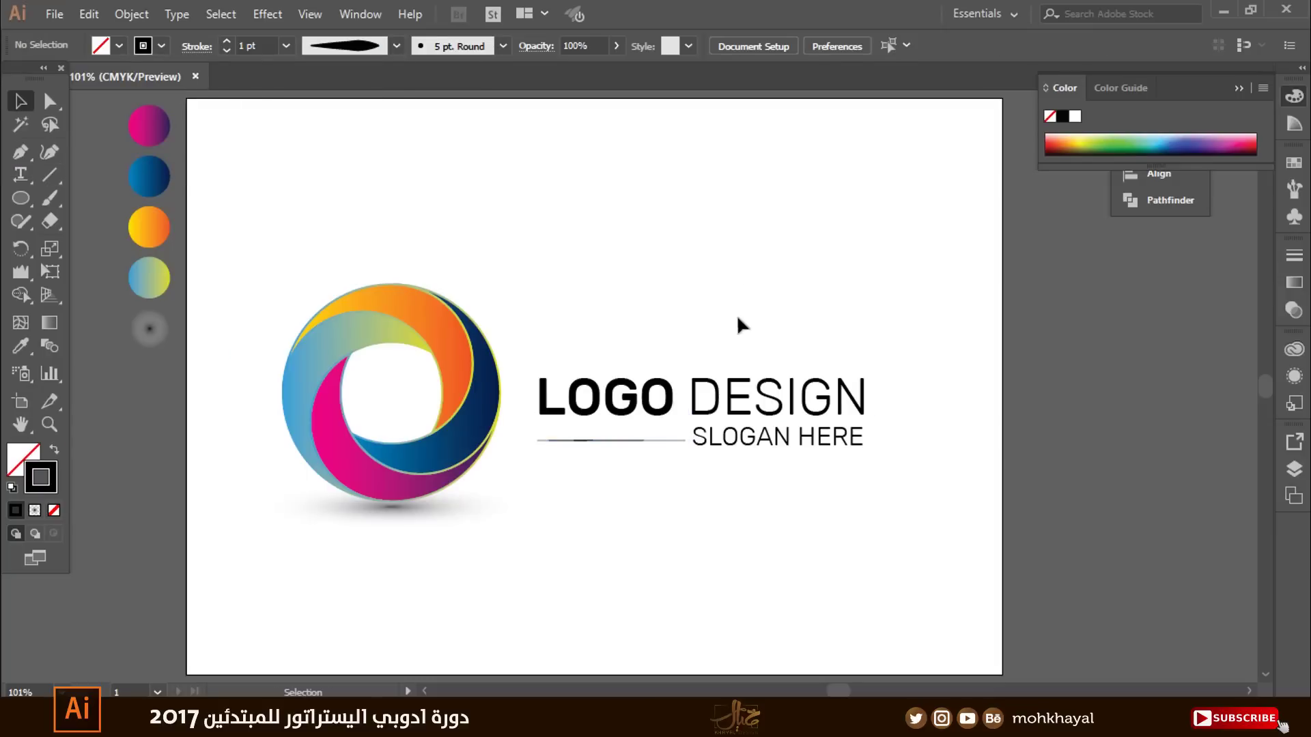
pyautogui.moveTo(543, 321); pyautogui.dragTo(928, 444)
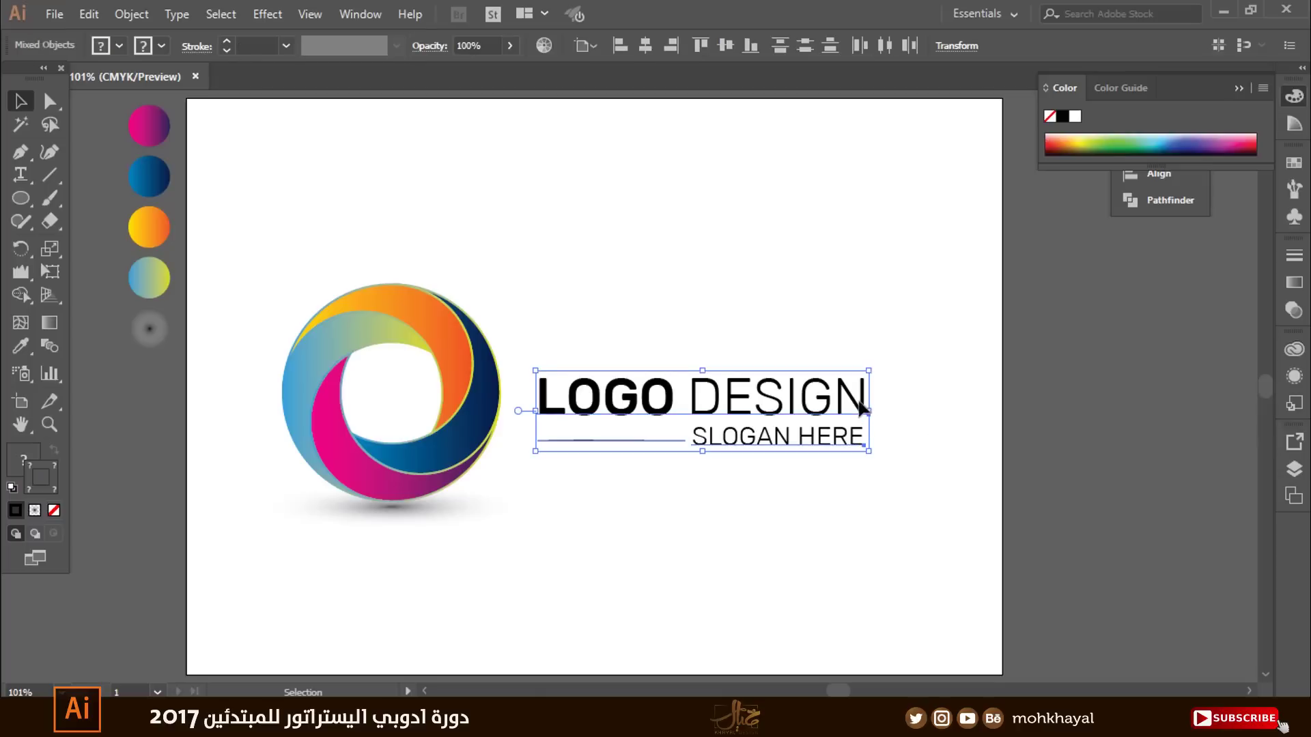
pyautogui.moveTo(864, 408); pyautogui.dragTo(851, 408)
pyautogui.click(763, 297)
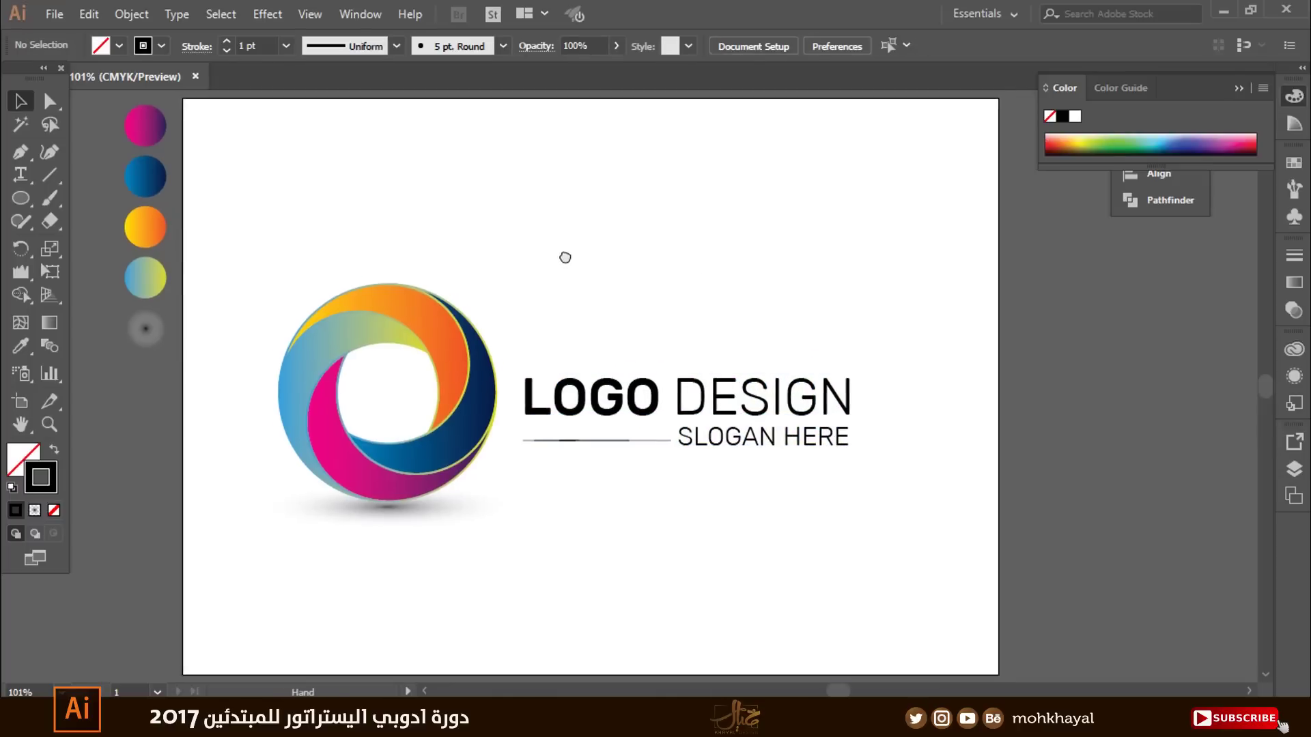
pyautogui.moveTo(568, 258); pyautogui.dragTo(561, 262)
pyautogui.click(1237, 88)
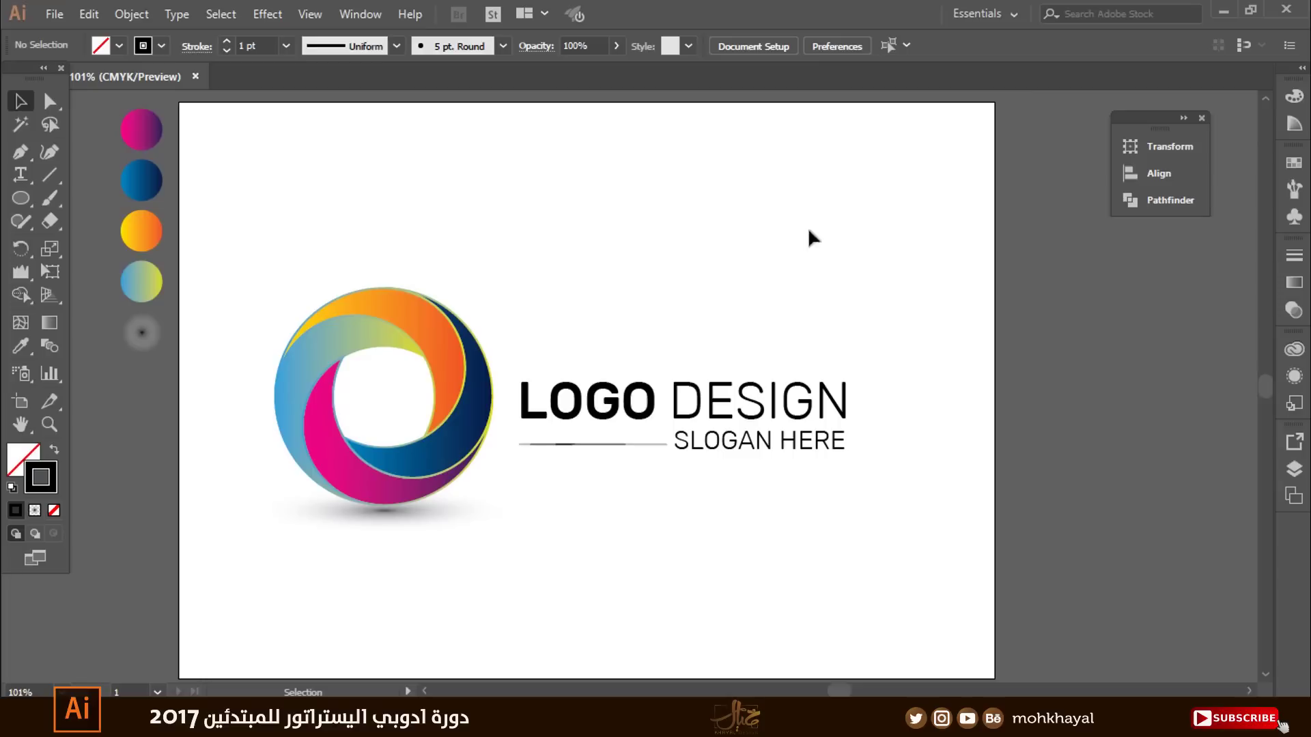
# Step: Draw an artboard-sized rectangle with the logo's blue gradient and send it to back
pyautogui.moveTo(21, 198); pyautogui.dragTo(109, 196)
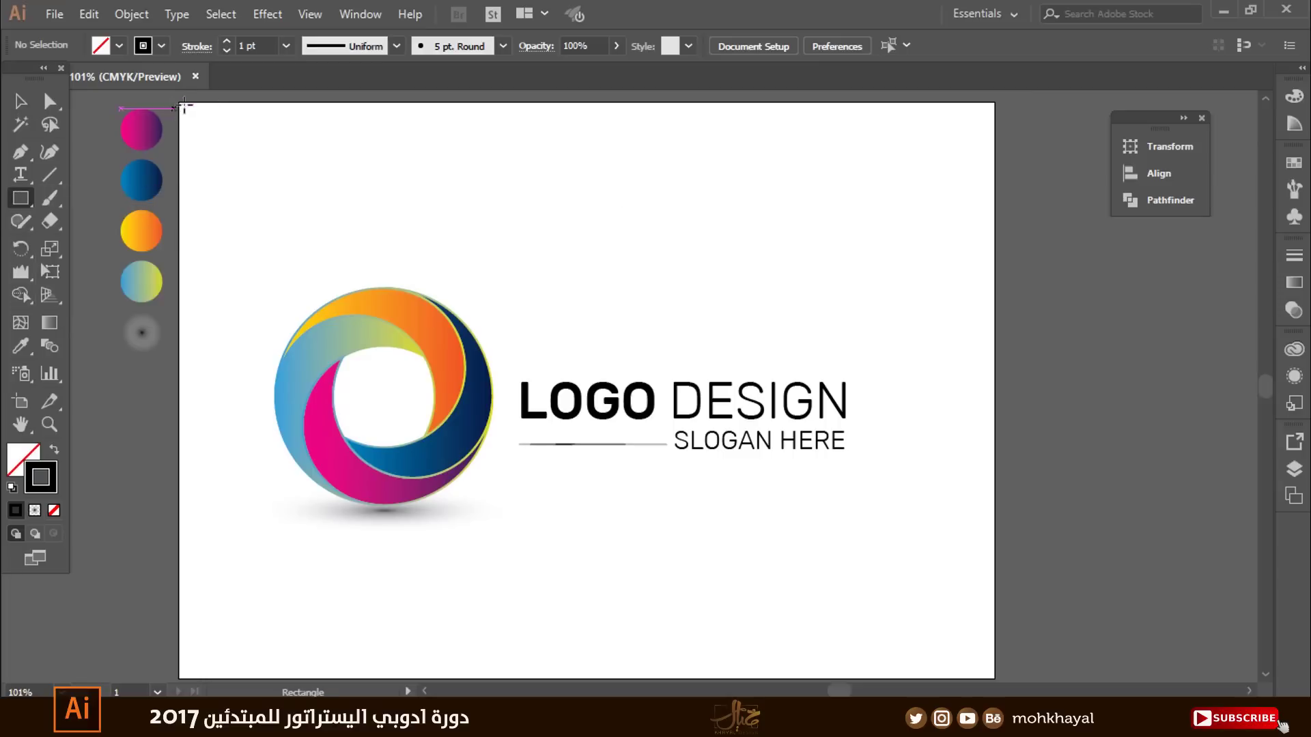
pyautogui.moveTo(179, 104); pyautogui.dragTo(995, 599)
pyautogui.moveTo(794, 422); pyautogui.dragTo(782, 474)
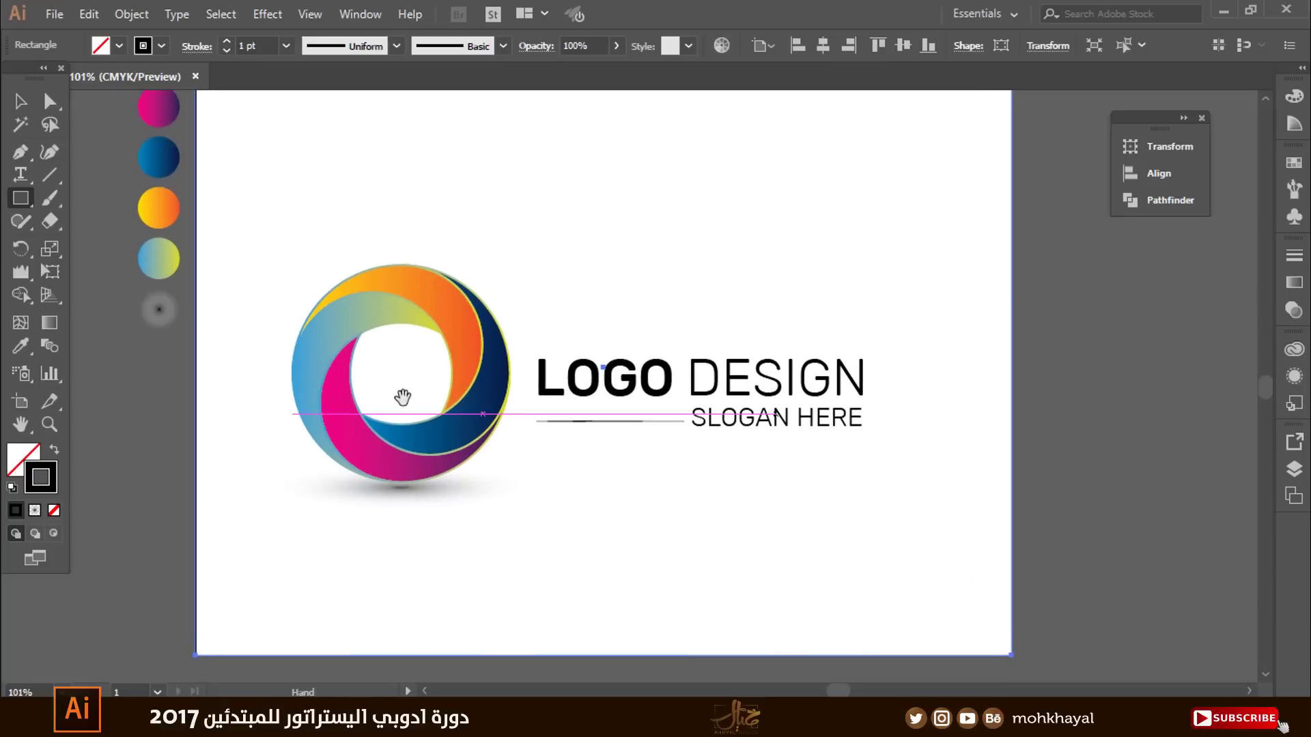
pyautogui.press('i')
pyautogui.click(432, 442)
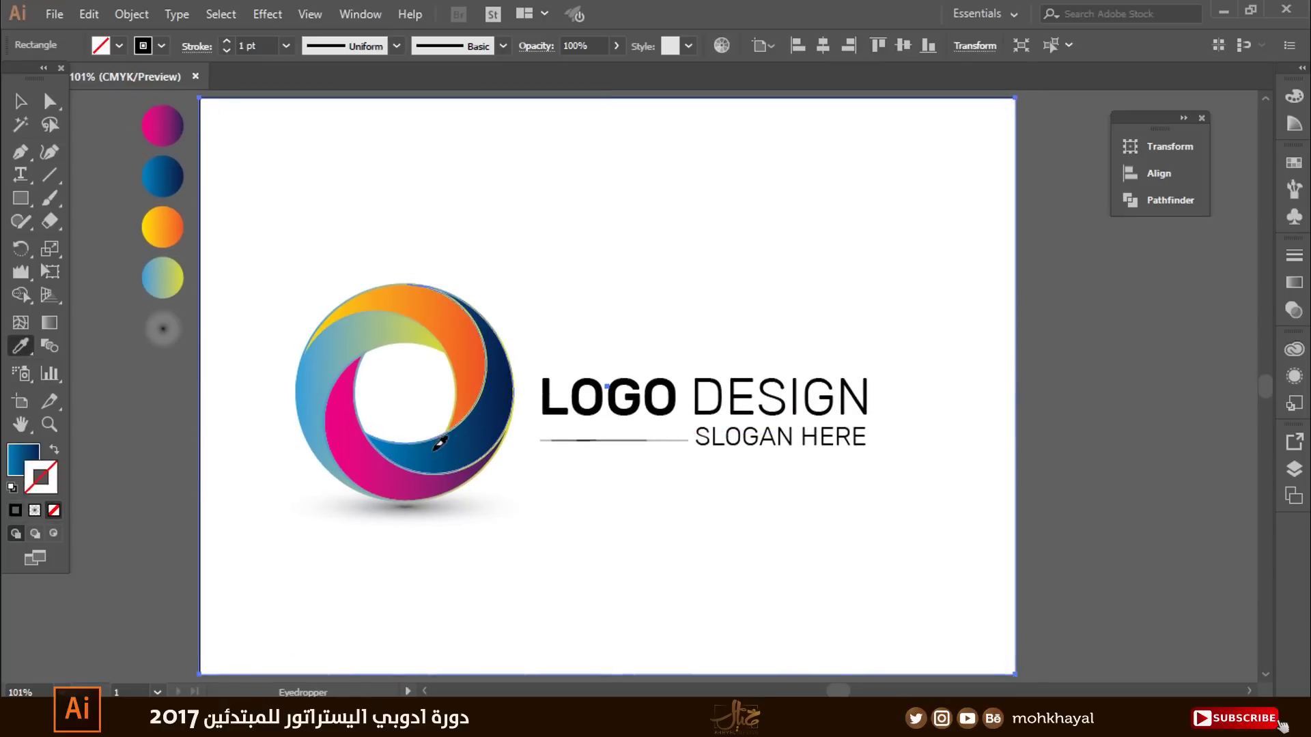
pyautogui.press('v')
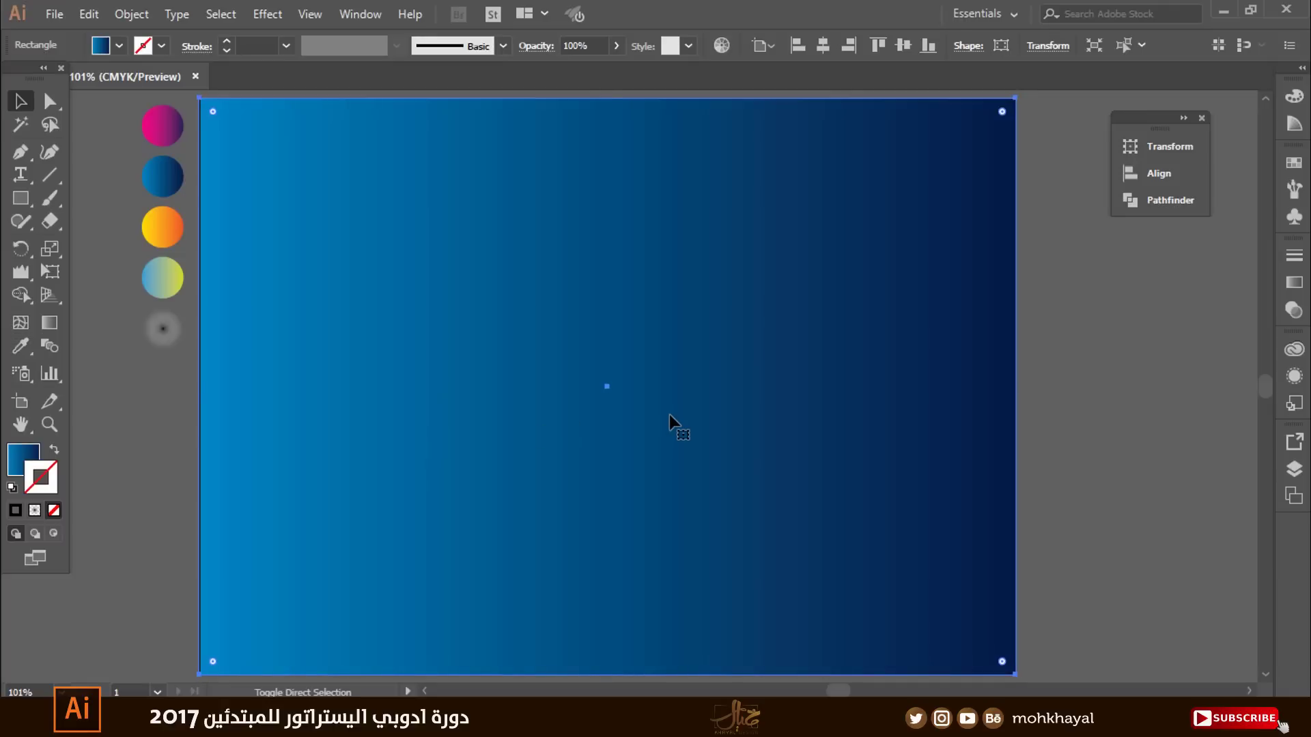
pyautogui.rightClick(675, 418)
pyautogui.moveTo(729, 319)
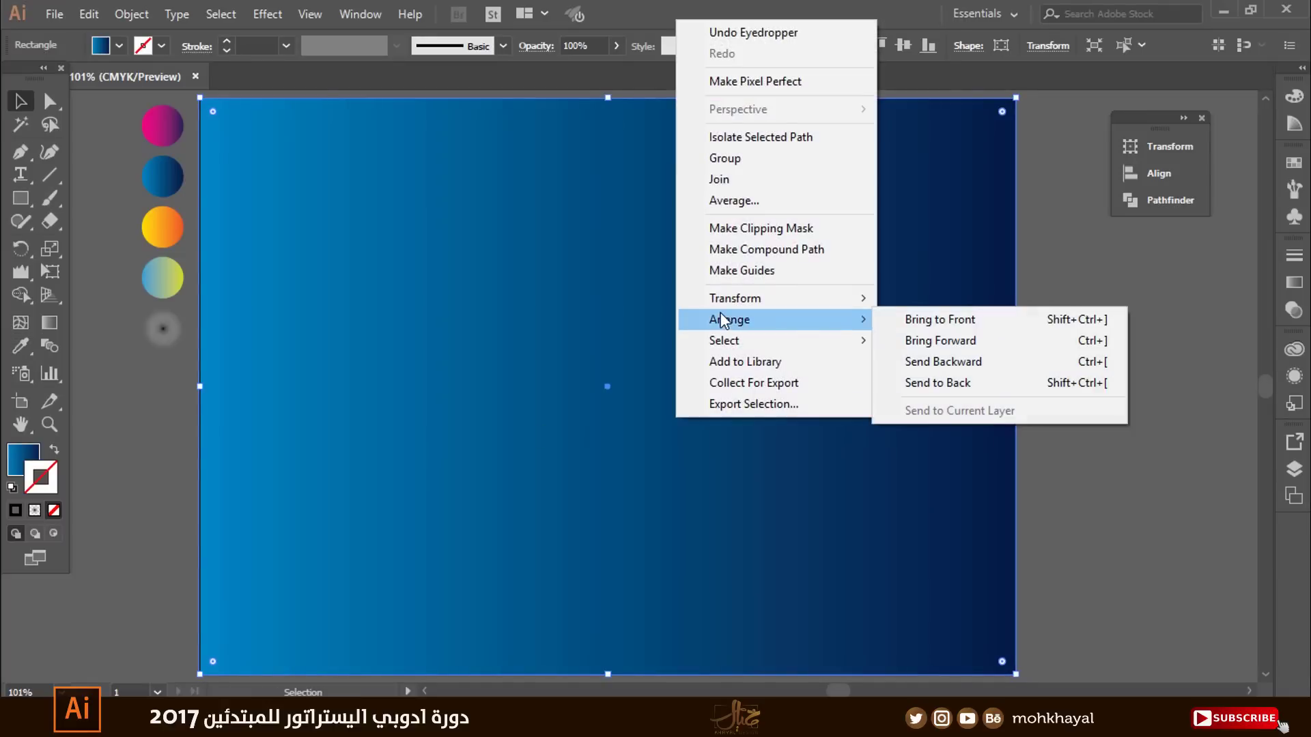
pyautogui.click(942, 383)
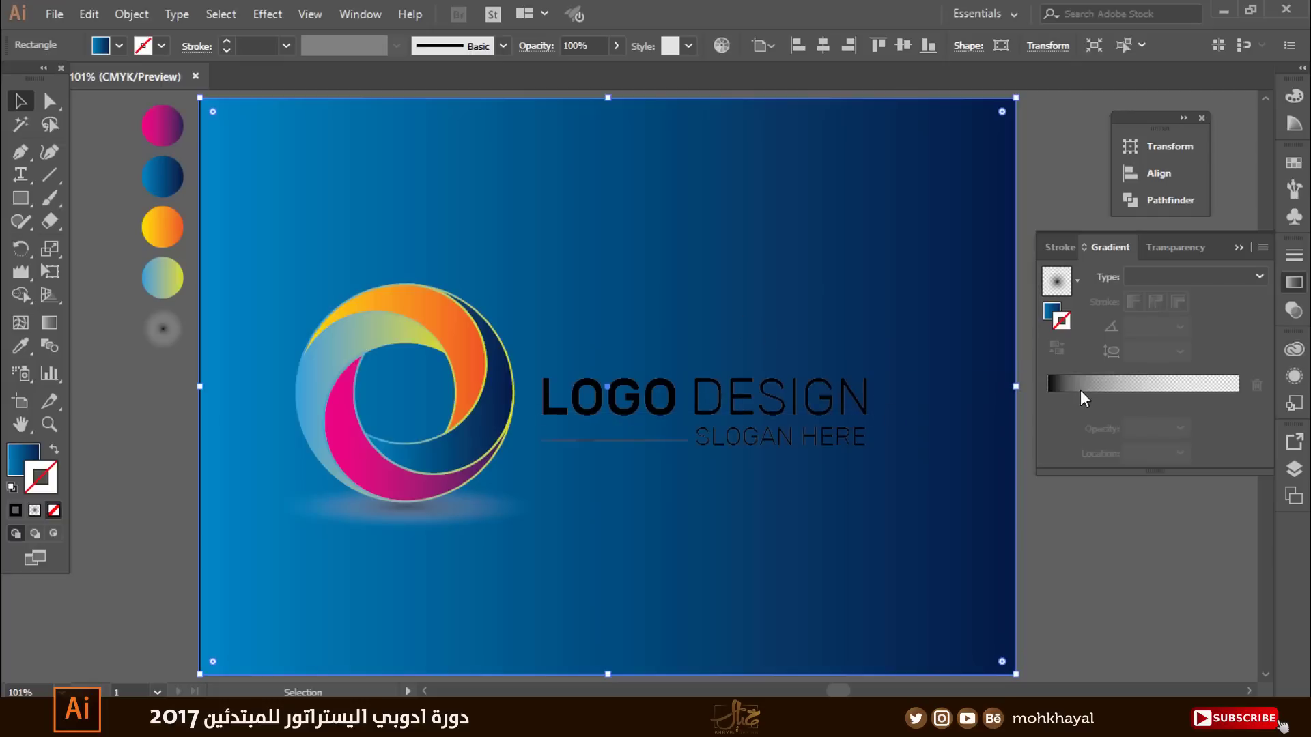
# Step: Make the background gradient's left stop white and its right stop a lighter blue
pyautogui.click(1080, 391)
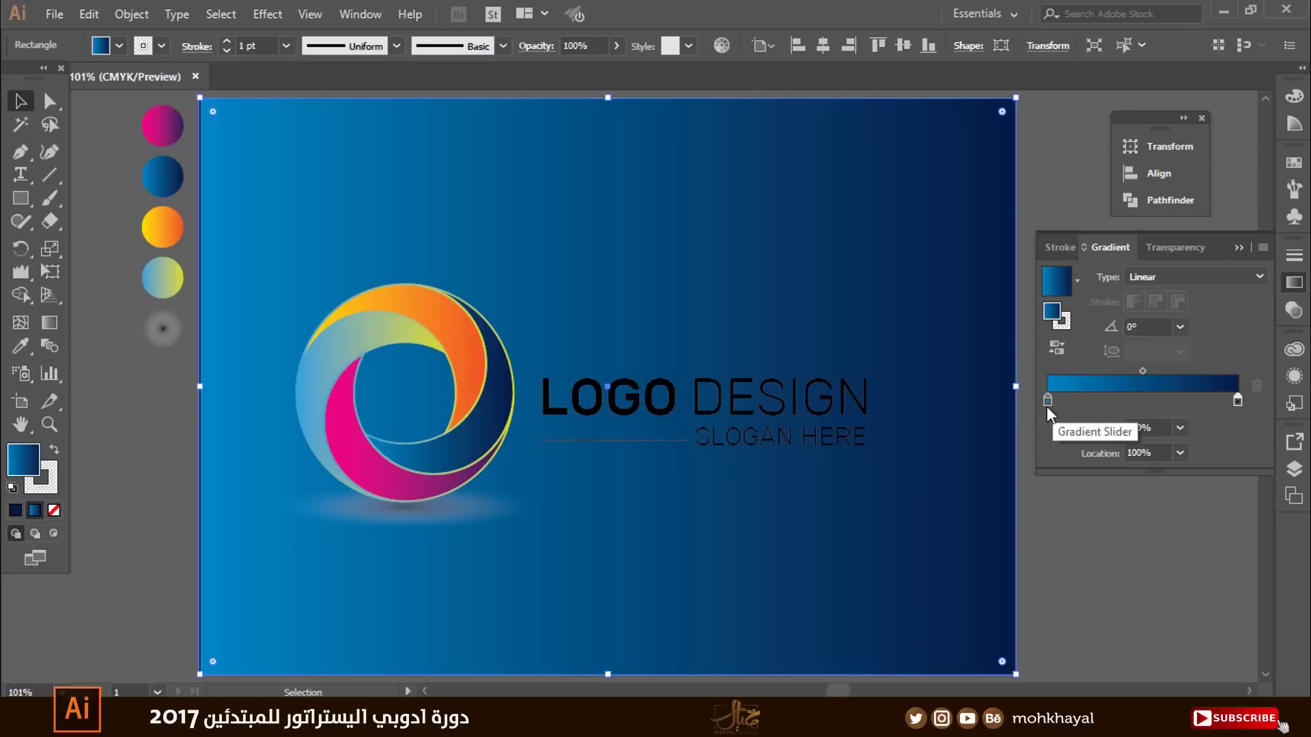
pyautogui.doubleClick(1048, 402)
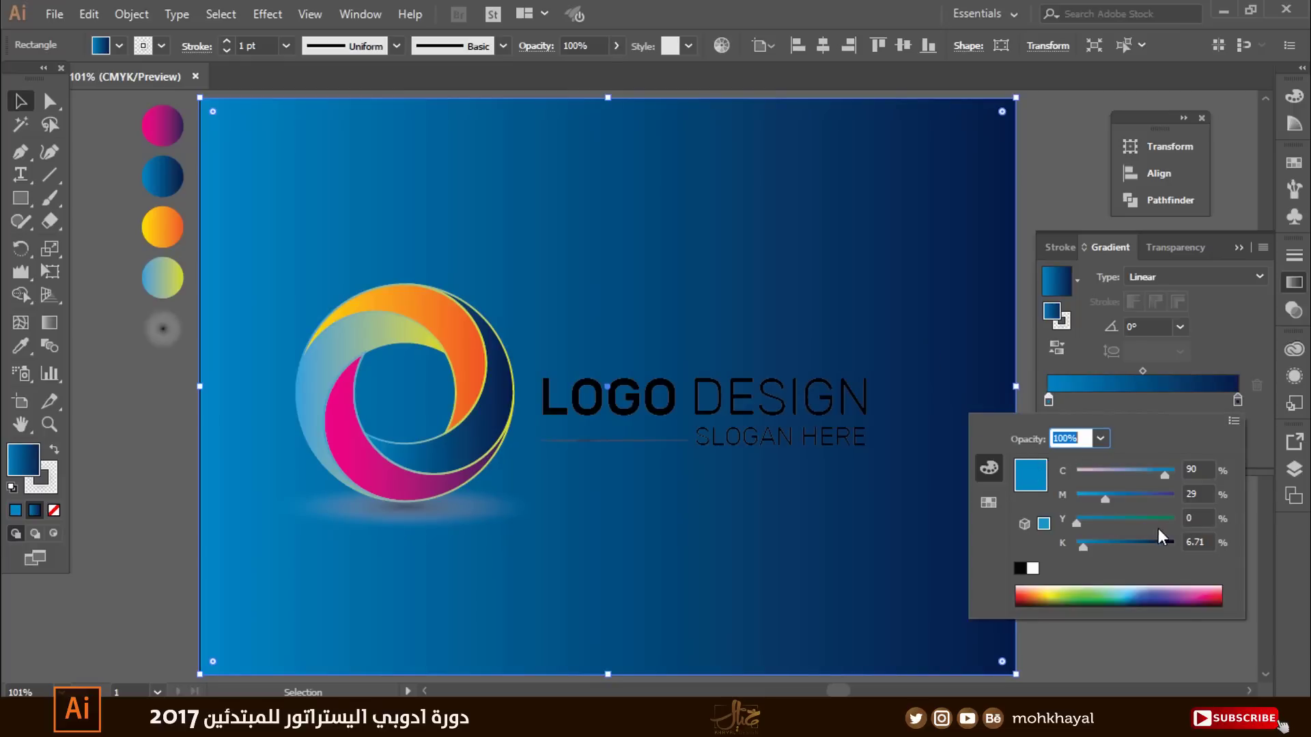
pyautogui.click(1033, 568)
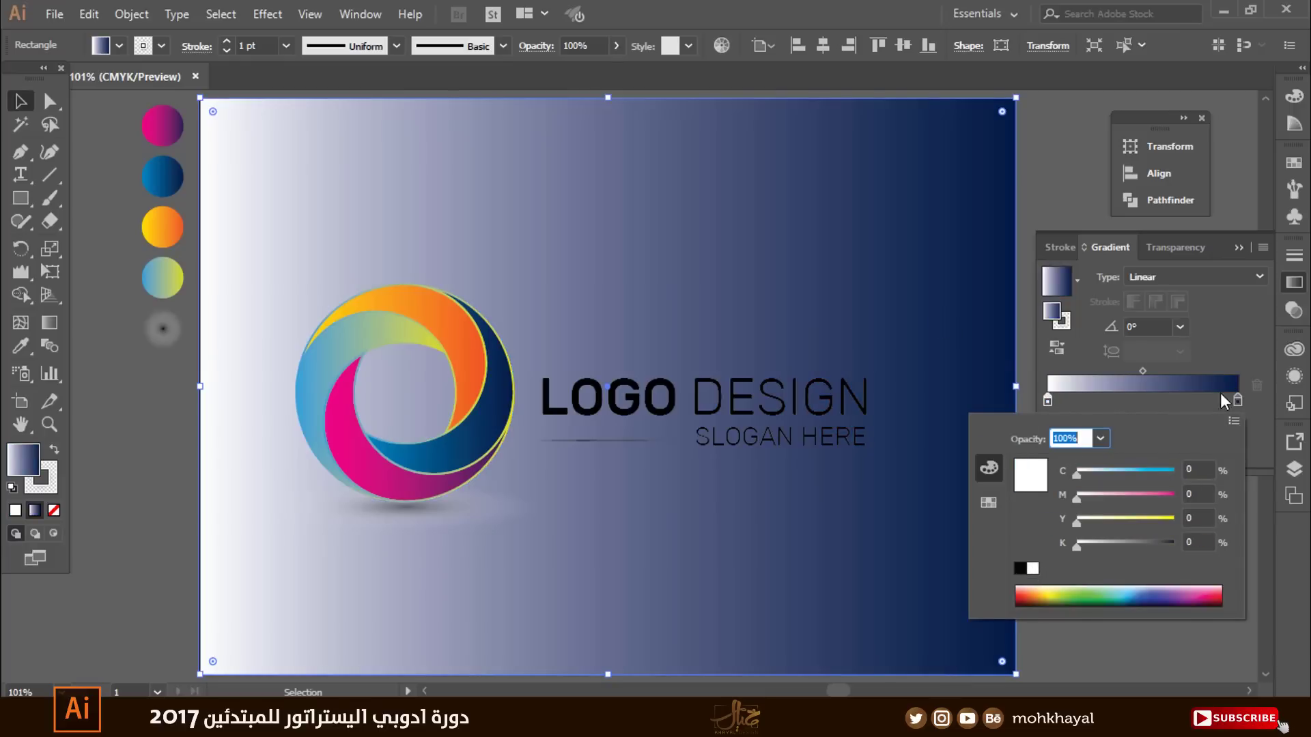
pyautogui.doubleClick(1237, 399)
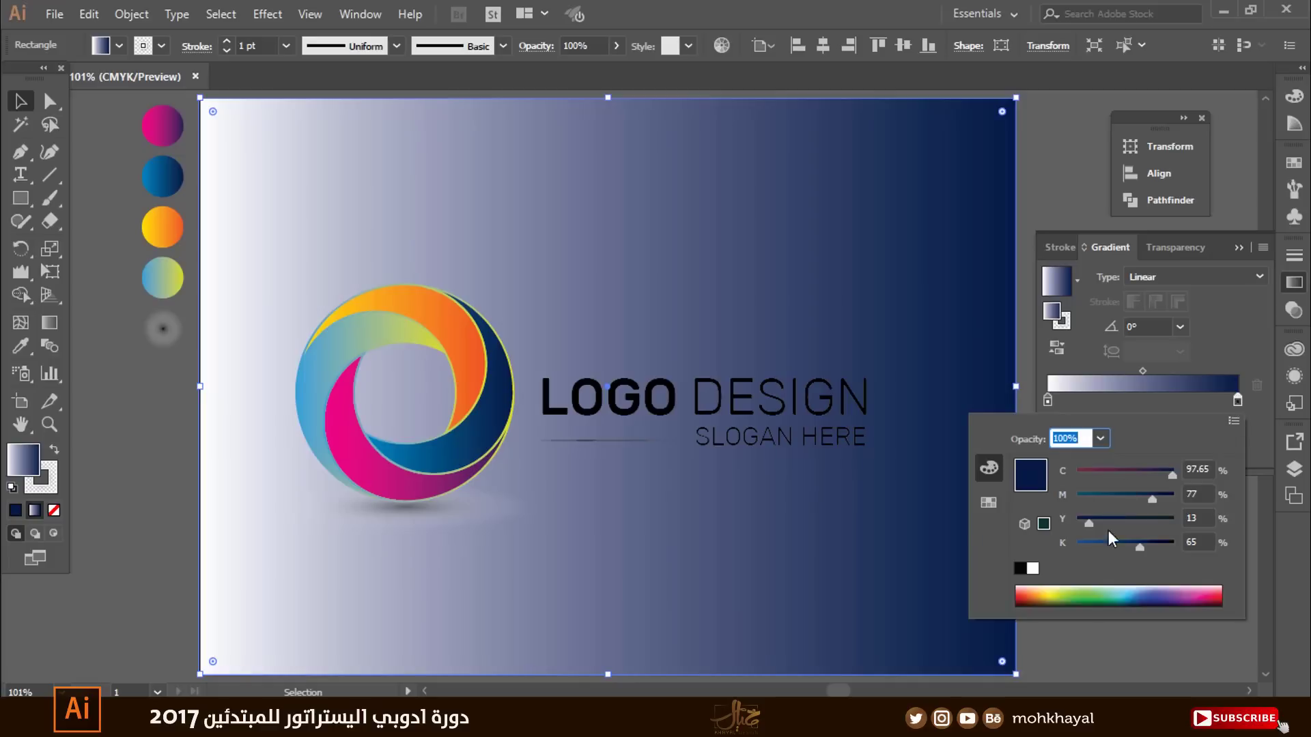
pyautogui.moveTo(1128, 543); pyautogui.dragTo(1075, 542)
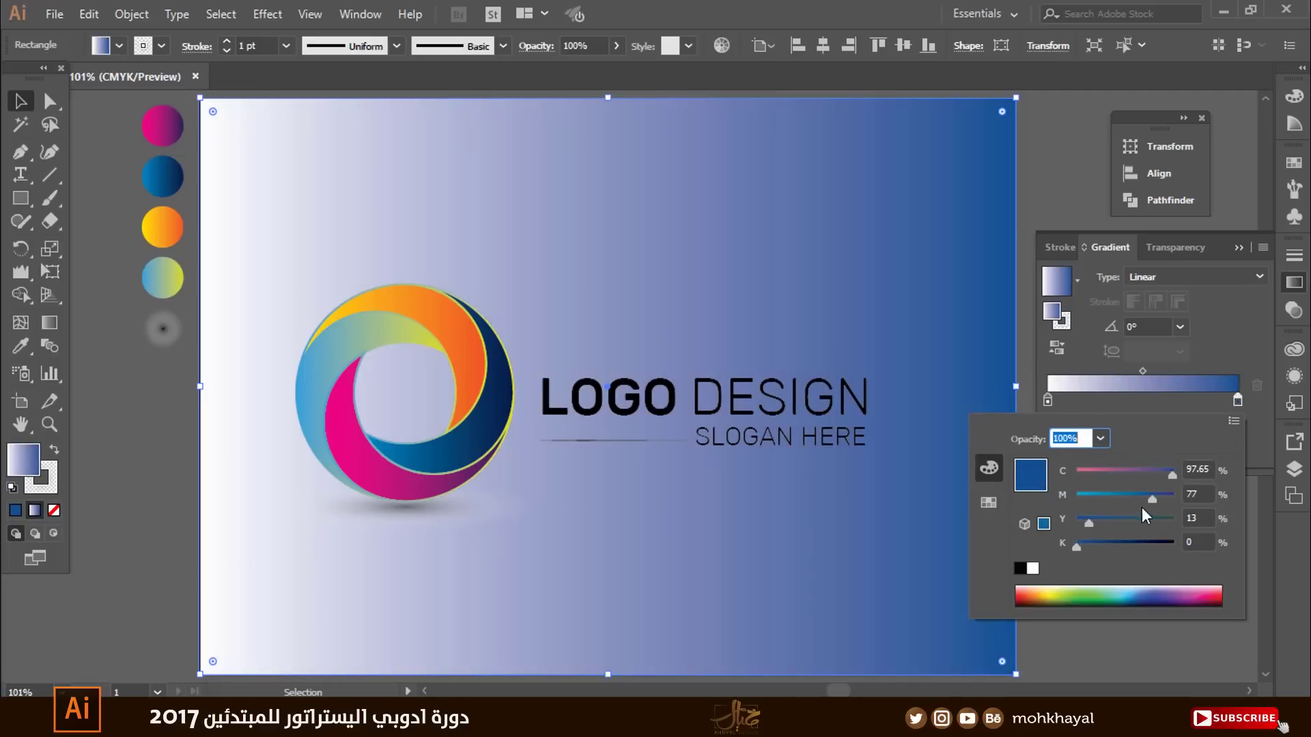
pyautogui.moveTo(1153, 499); pyautogui.dragTo(1085, 499)
pyautogui.moveTo(1172, 474); pyautogui.dragTo(1127, 476)
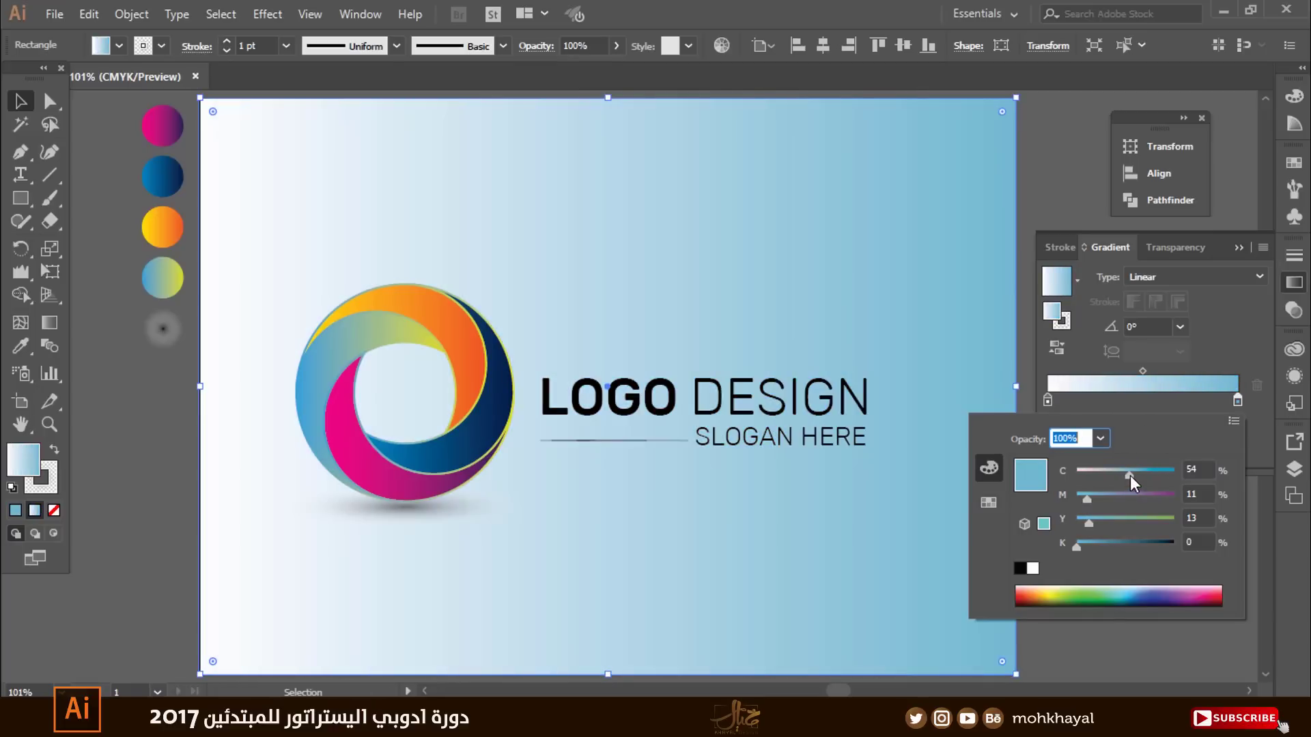
pyautogui.click(220, 359)
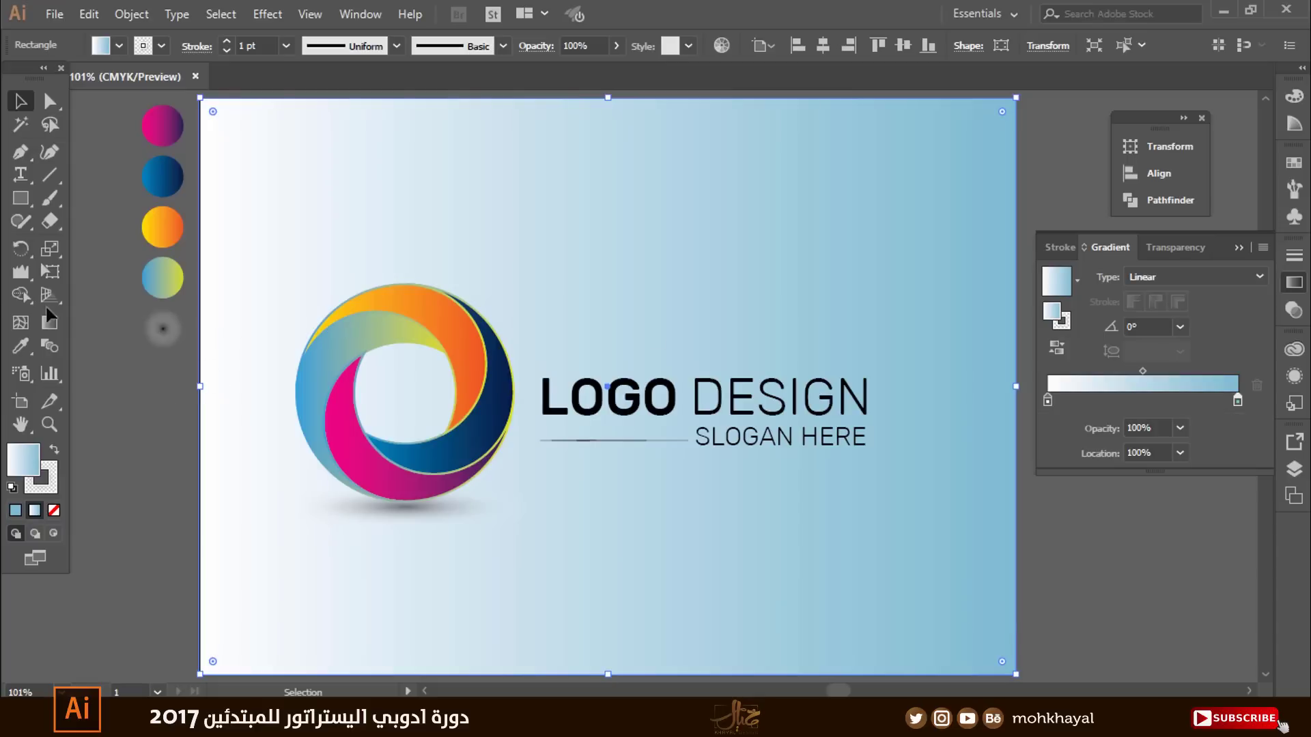
# Step: Run the gradient diagonally from upper left, with the white start near the logo
pyautogui.click(49, 322)
pyautogui.moveTo(219, 119); pyautogui.dragTo(969, 645)
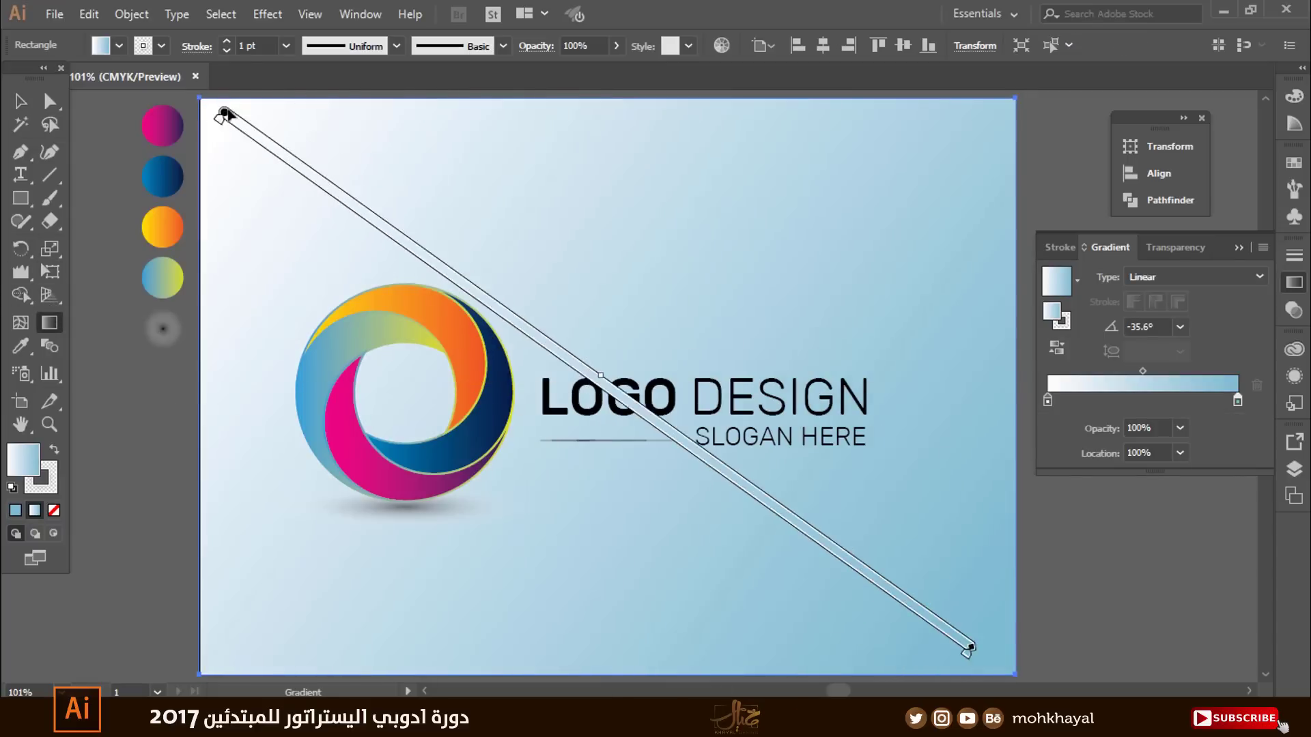
pyautogui.moveTo(223, 114); pyautogui.dragTo(490, 283)
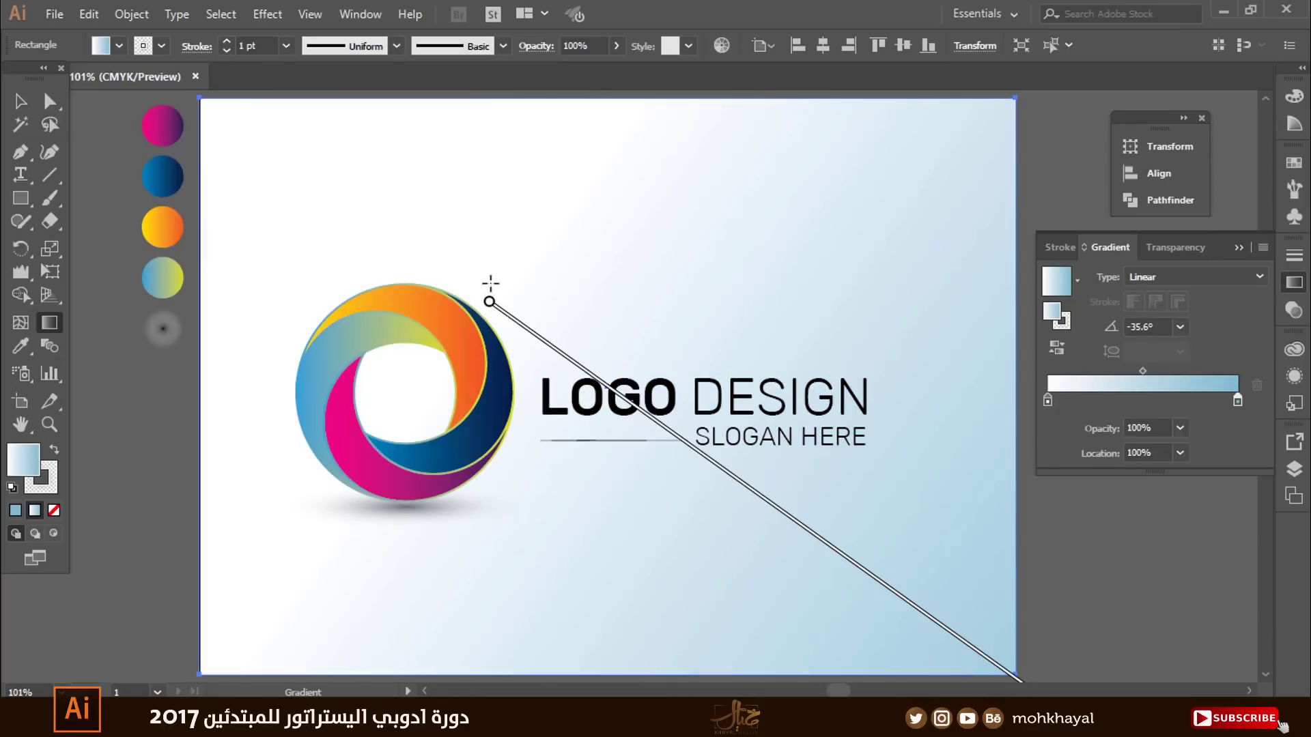
# Step: Add yellow to the end stop for a pale green, then hide all panels
pyautogui.doubleClick(1237, 401)
pyautogui.moveTo(1077, 547); pyautogui.dragTo(1090, 546)
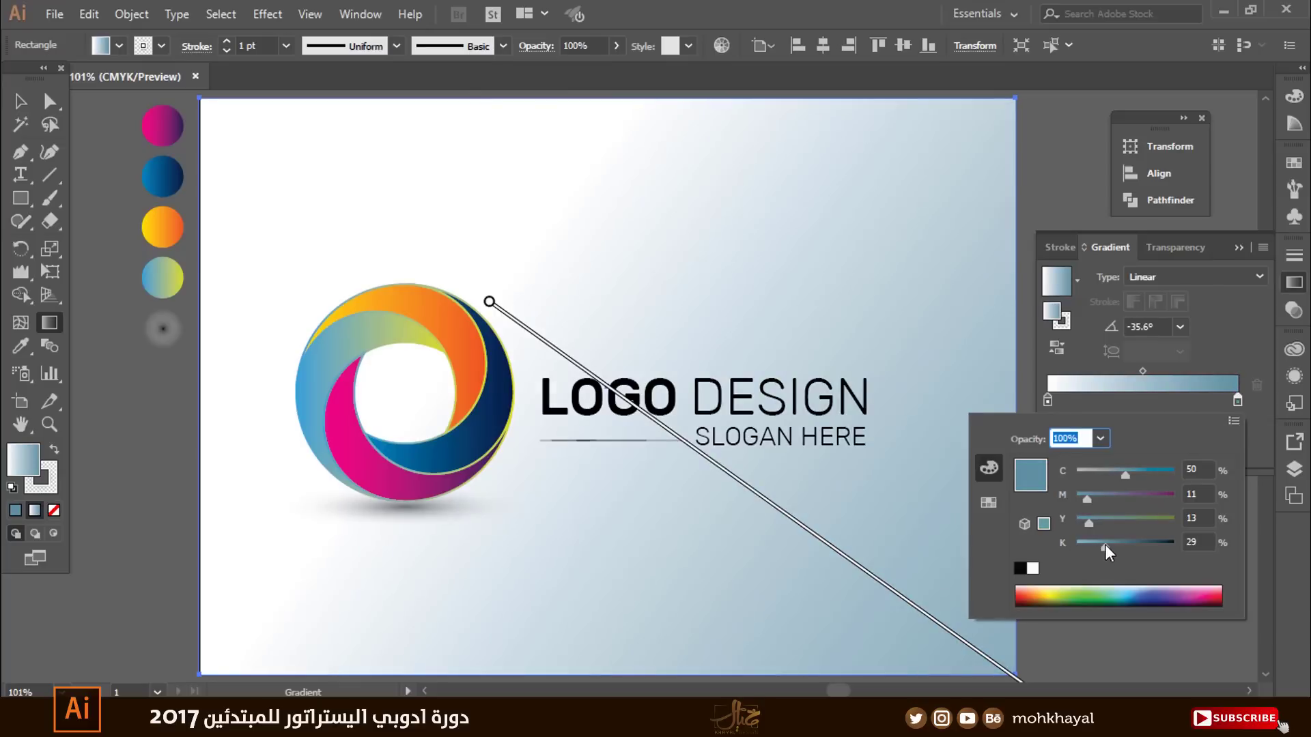
pyautogui.click(1164, 522)
pyautogui.press('Return')
pyautogui.click(24, 103)
pyautogui.click(153, 440)
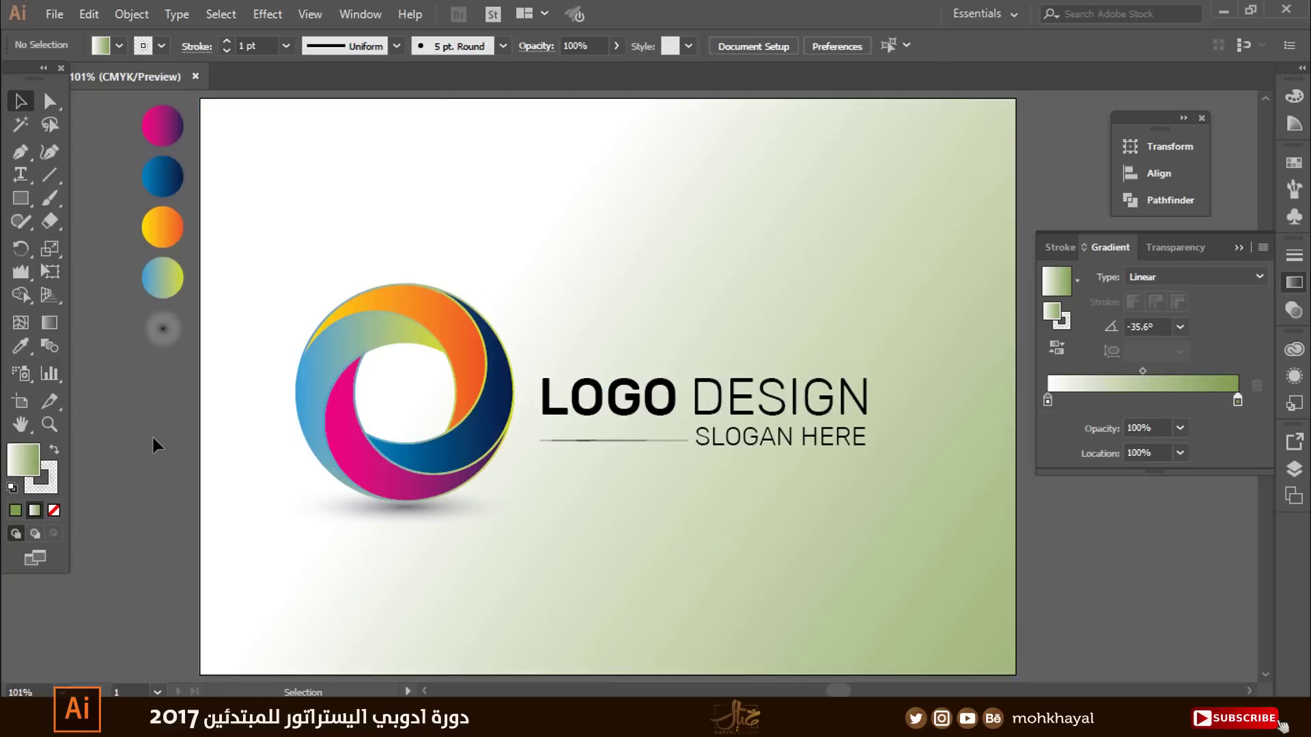
pyautogui.press('Tab')
# Step: Zoom in and pan the artboard view slightly
pyautogui.scroll(1, 162, 415)
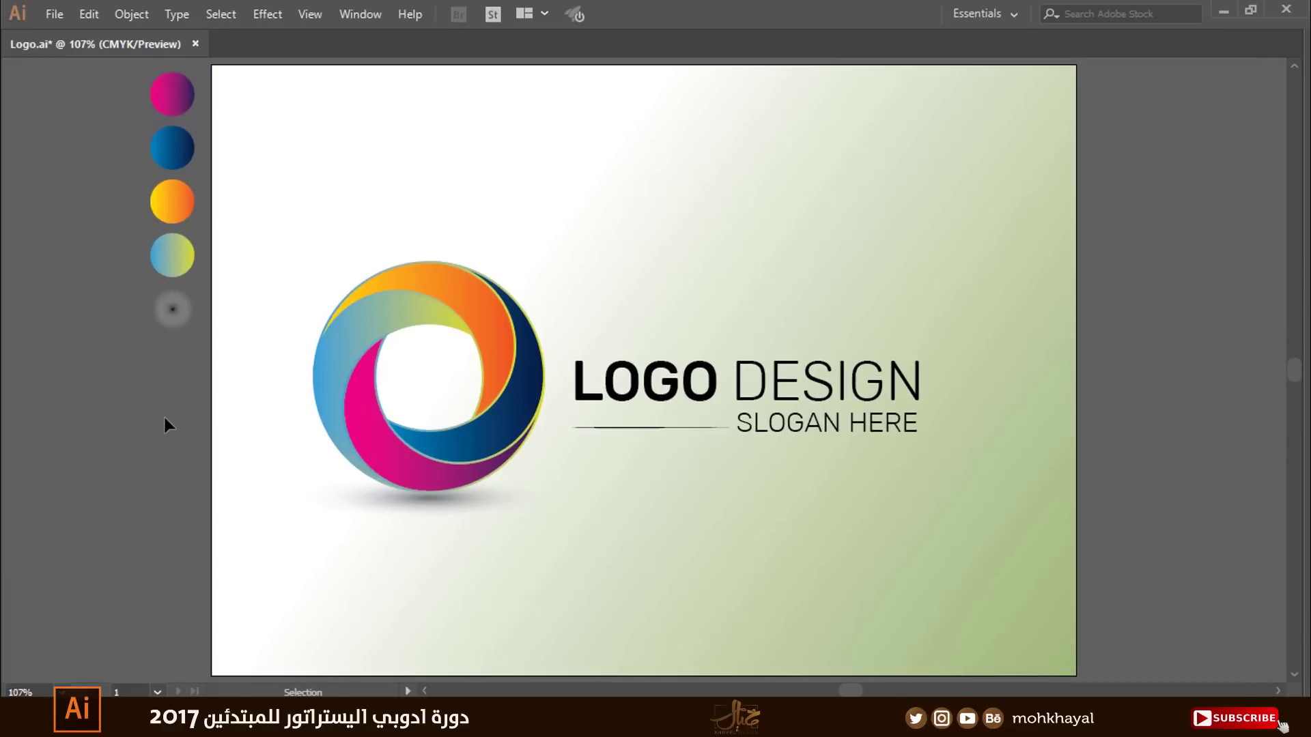
pyautogui.moveTo(724, 331); pyautogui.dragTo(718, 350)
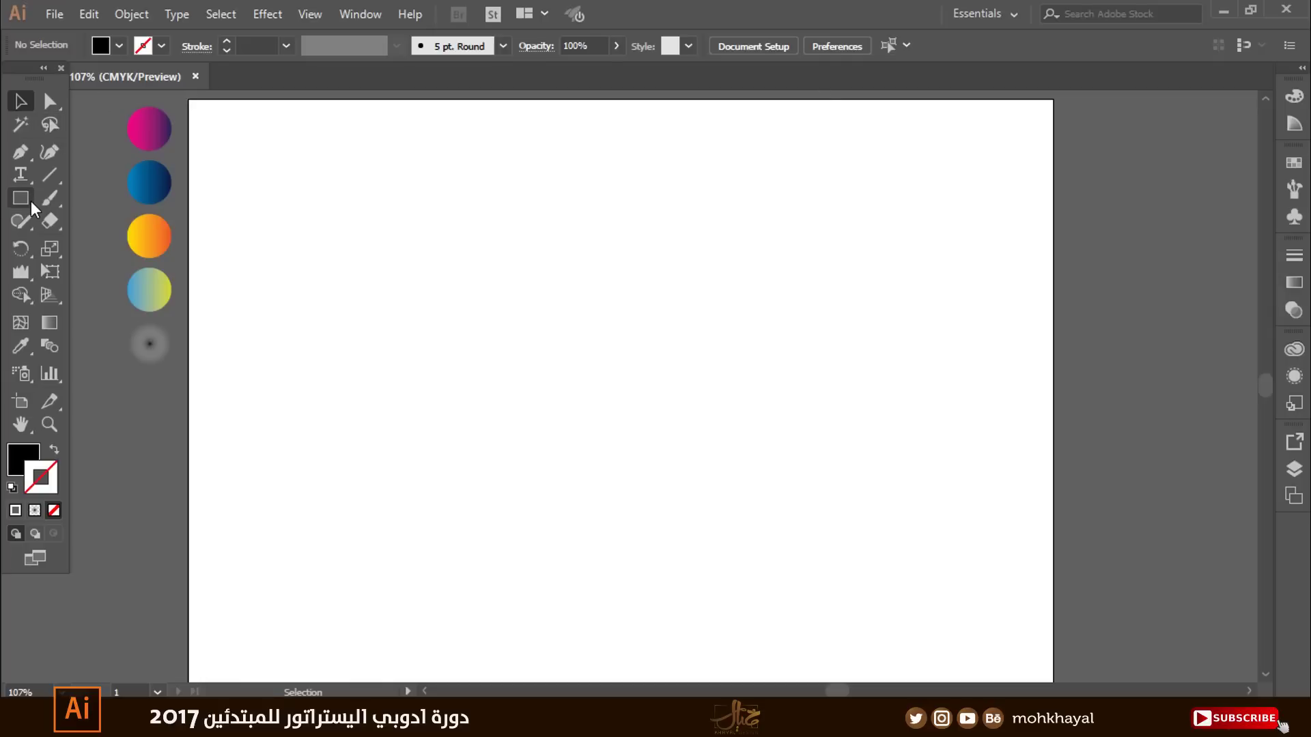
# Step: Draw a black circle near the artboard centre and offset a duplicate up and left
pyautogui.click(31, 200)
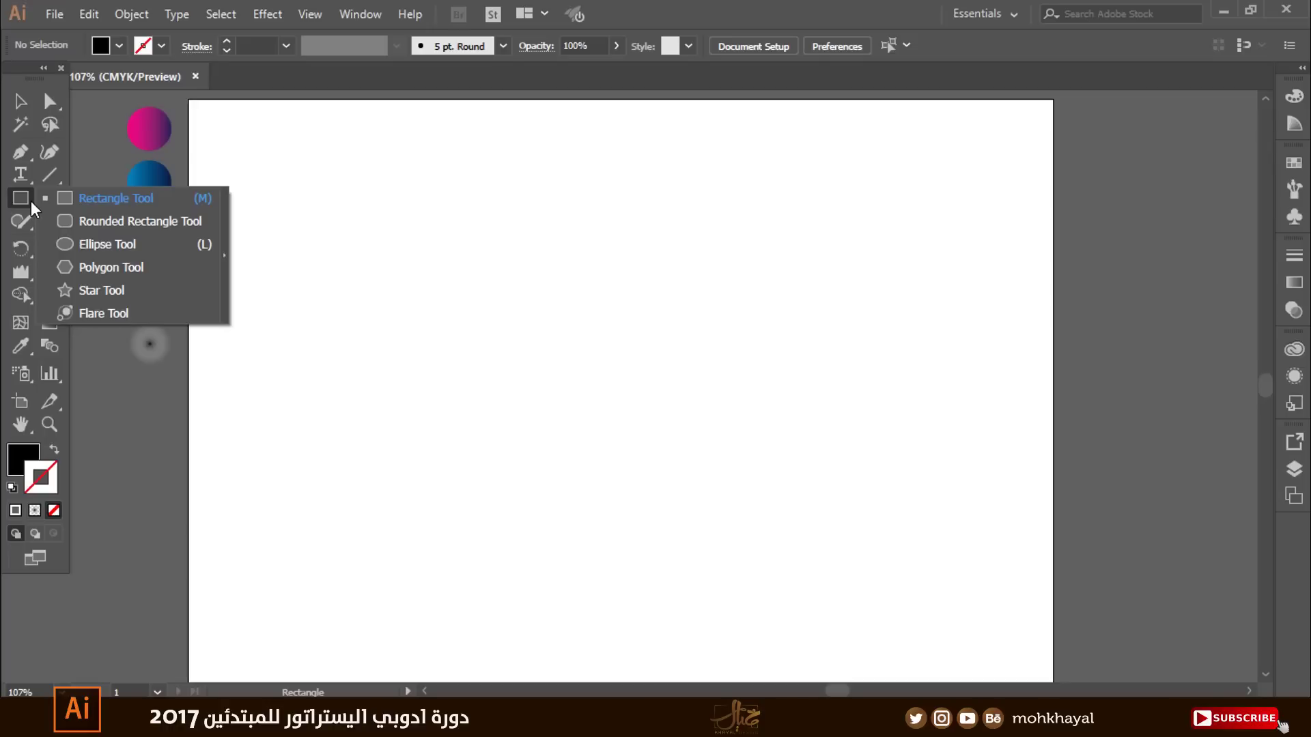
pyautogui.click(108, 244)
pyautogui.moveTo(534, 289); pyautogui.dragTo(801, 554)
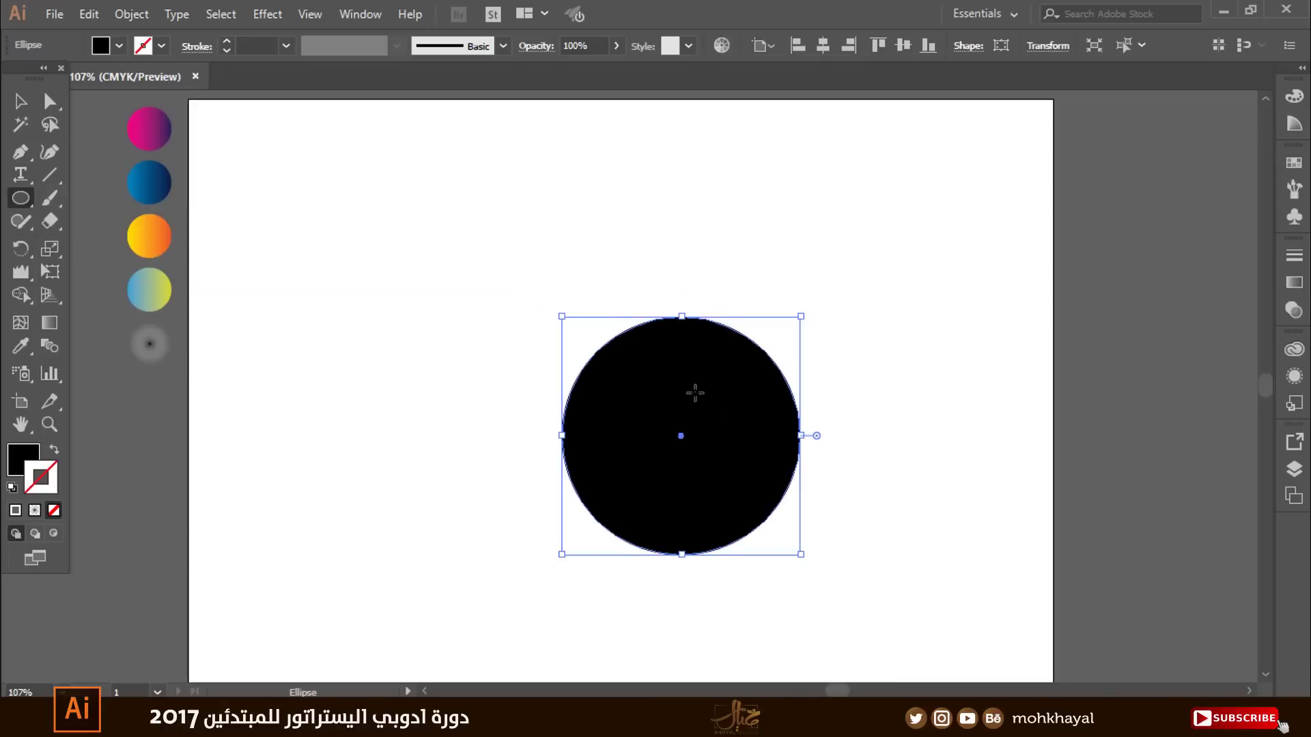
pyautogui.press('v')
pyautogui.moveTo(691, 392)
pyautogui.mouseDown()
pyautogui.moveTo(640, 374)
pyautogui.moveTo(669, 380)
pyautogui.mouseUp()
# Step: Subtract the front circle from the back one with Pathfinder Minus Front to leave a crescent
pyautogui.moveTo(402, 242)
pyautogui.mouseDown()
pyautogui.moveTo(792, 469)
pyautogui.moveTo(874, 607)
pyautogui.mouseUp()
pyautogui.click(358, 15)
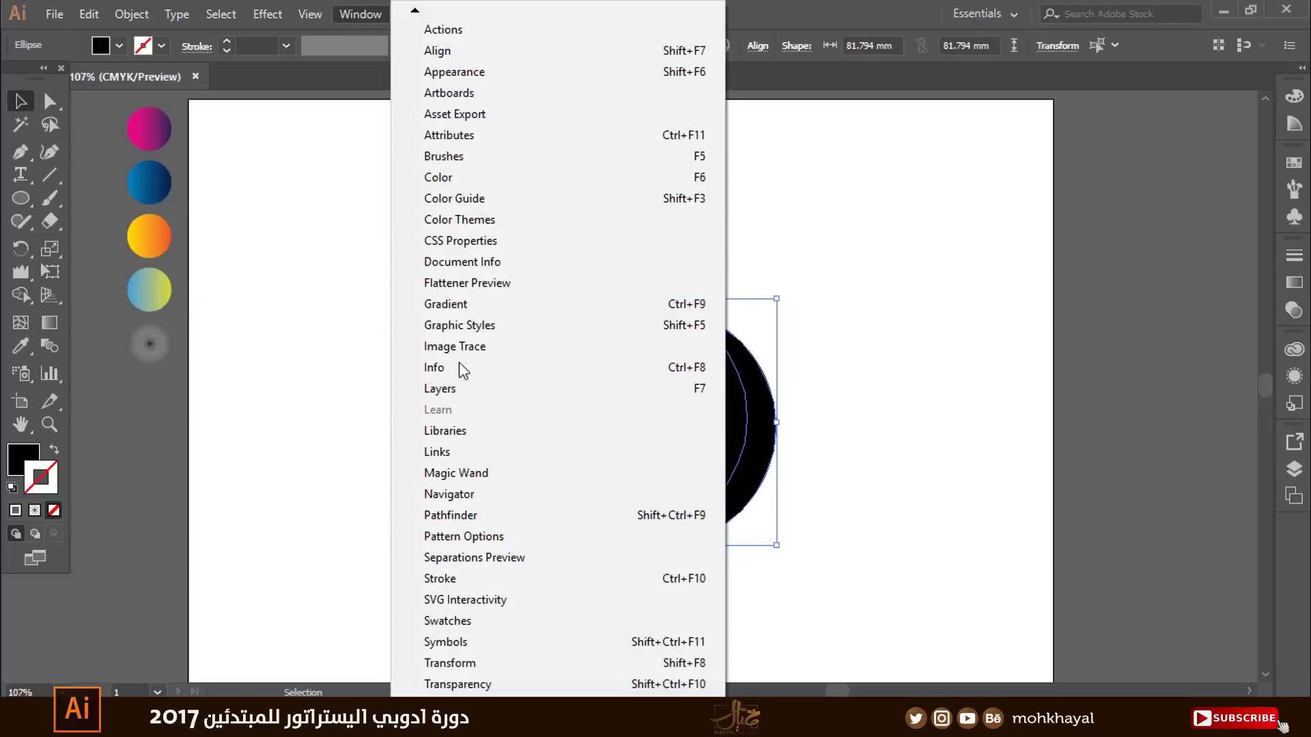
pyautogui.click(451, 516)
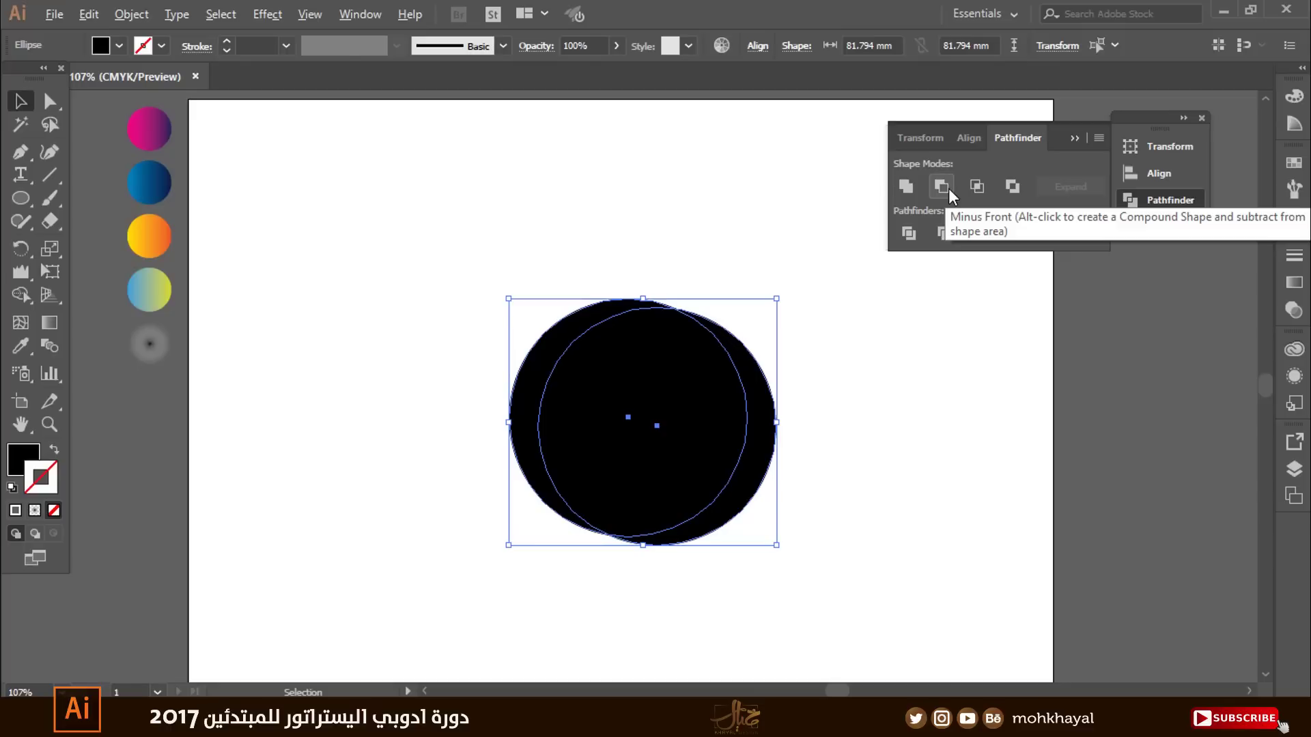
pyautogui.click(941, 185)
pyautogui.click(900, 398)
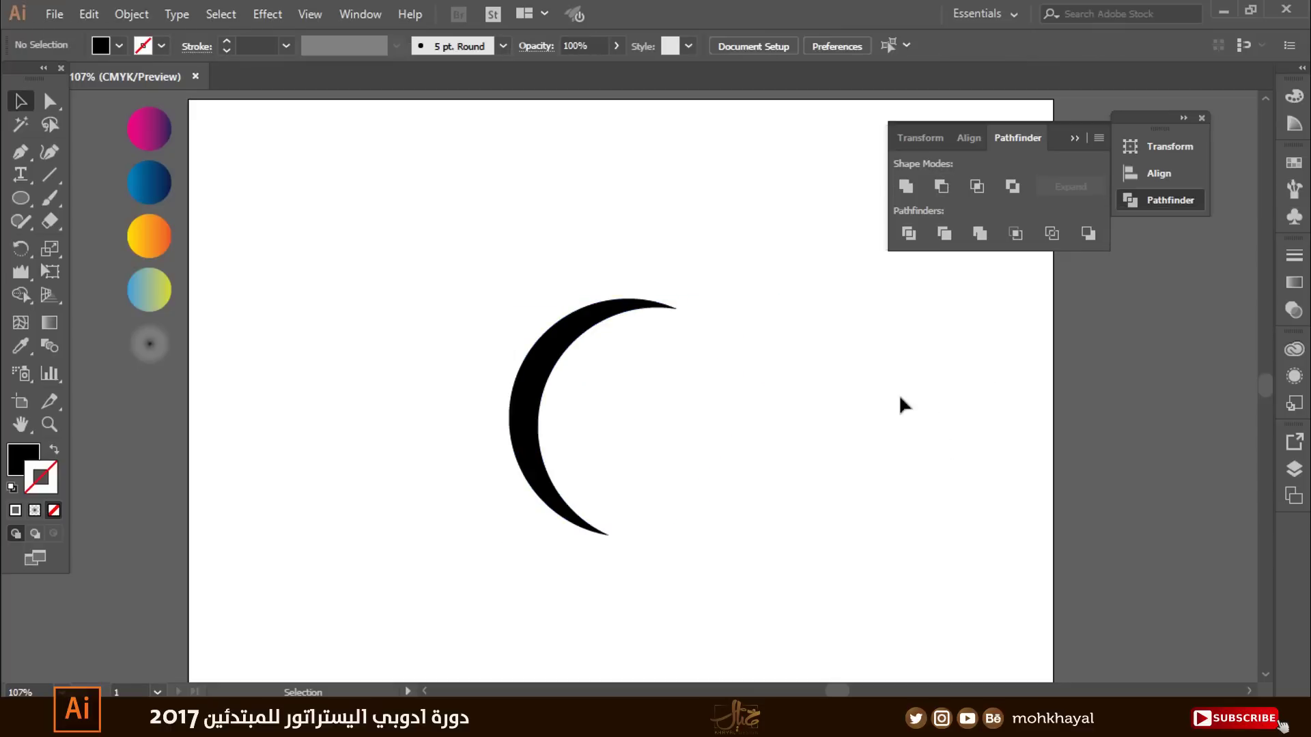
pyautogui.click(753, 425)
pyautogui.click(322, 235)
# Step: Nudge the cut-out circle about 1.98 mm down-right to reshape the crescent tips
pyautogui.press('a')
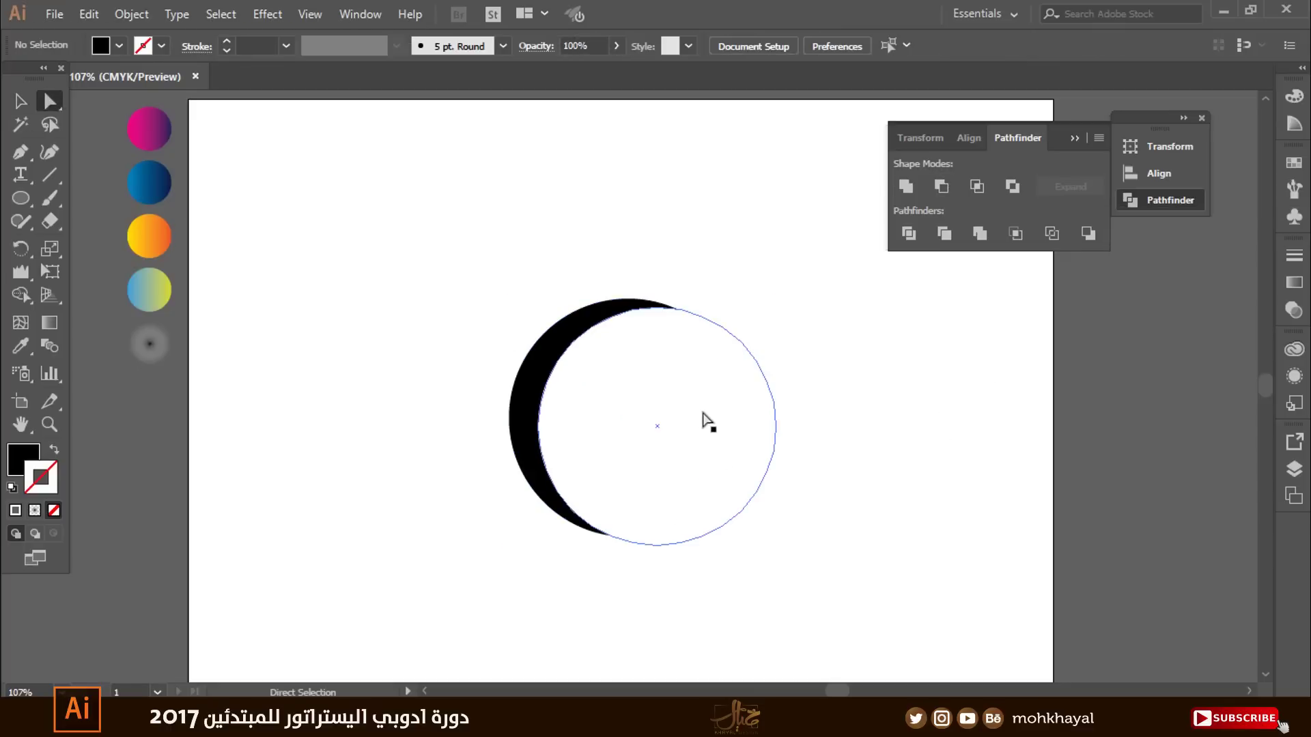
pyautogui.moveTo(708, 421); pyautogui.dragTo(707, 412)
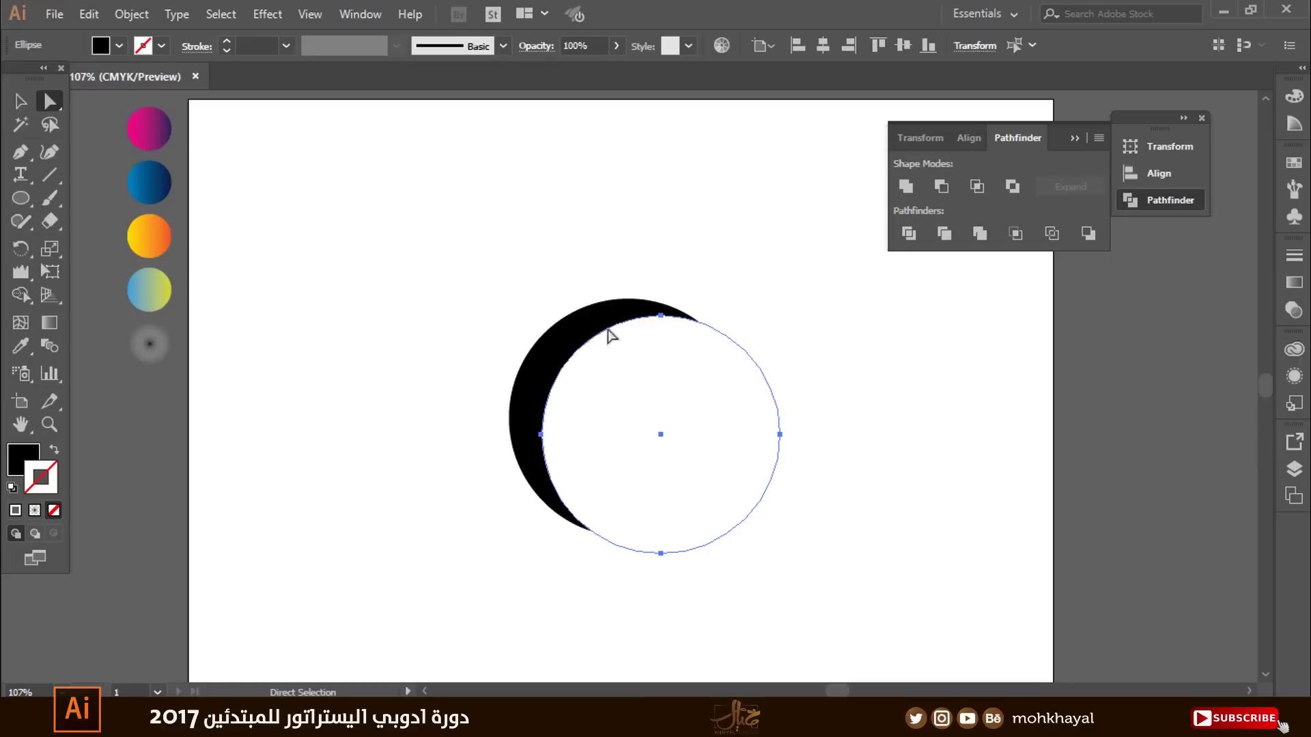
pyautogui.click(840, 382)
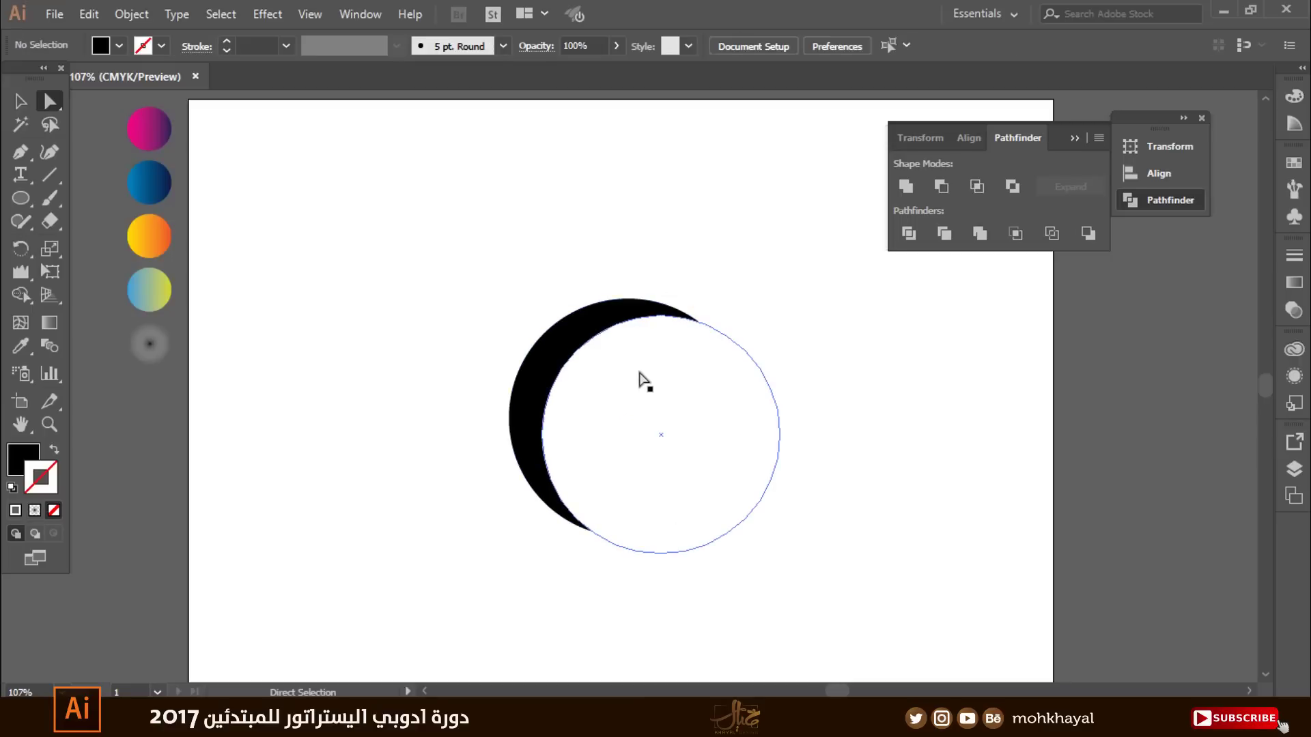
# Step: Expand the compound crescent into a single flat path
pyautogui.click(21, 101)
pyautogui.moveTo(430, 216)
pyautogui.mouseDown()
pyautogui.moveTo(958, 608)
pyautogui.moveTo(868, 562)
pyautogui.mouseUp()
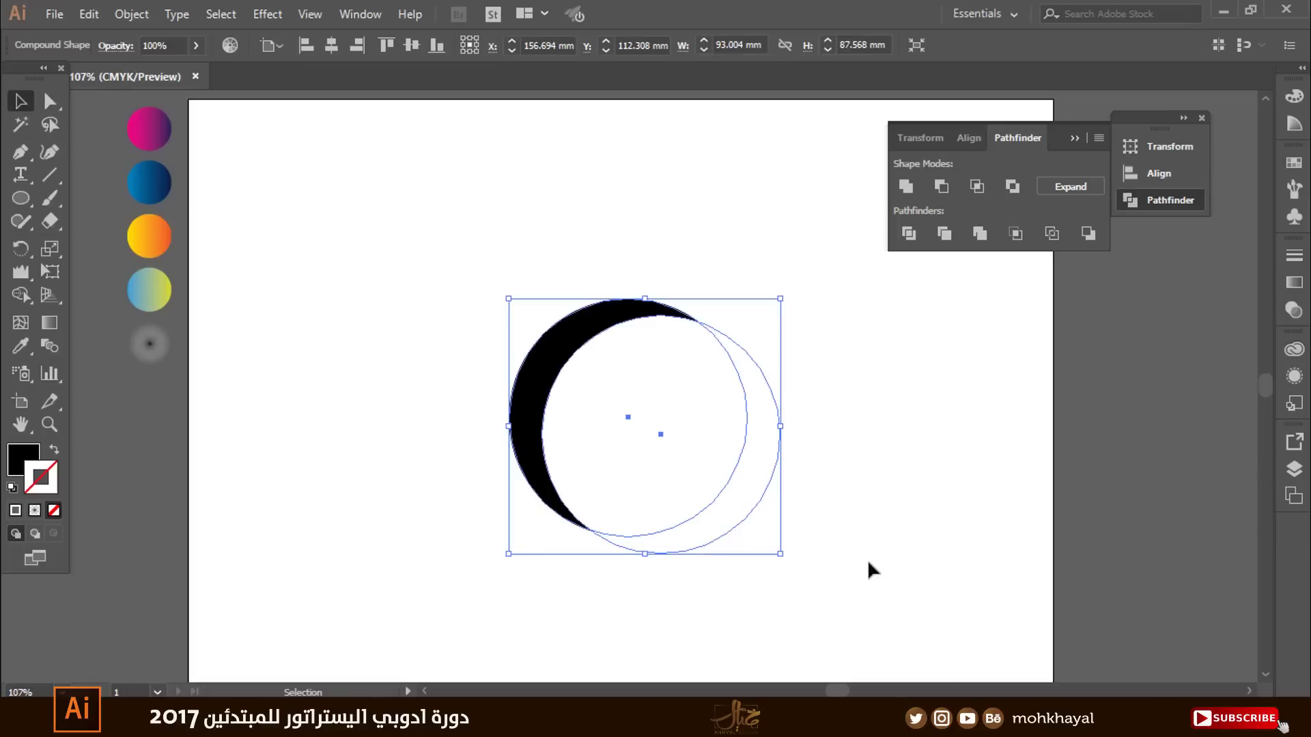
pyautogui.click(1064, 187)
pyautogui.click(601, 366)
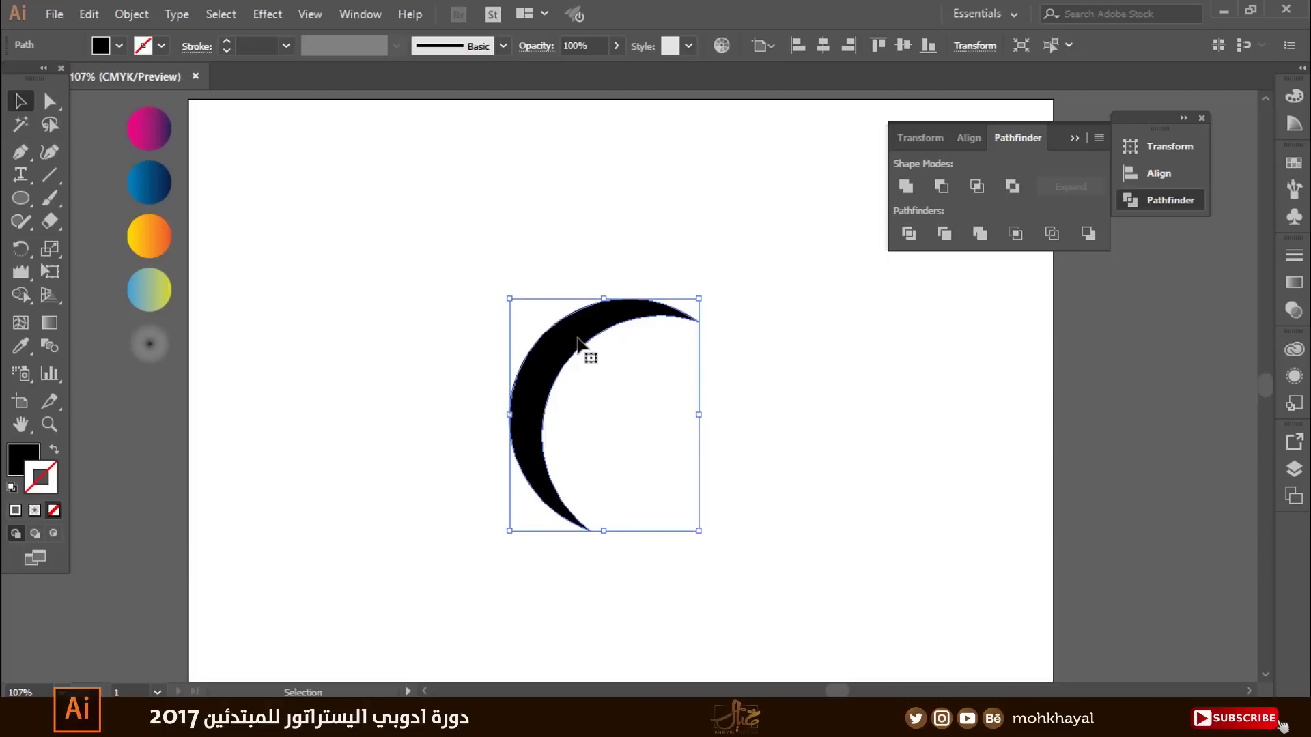
pyautogui.rightClick(579, 351)
pyautogui.moveTo(637, 580)
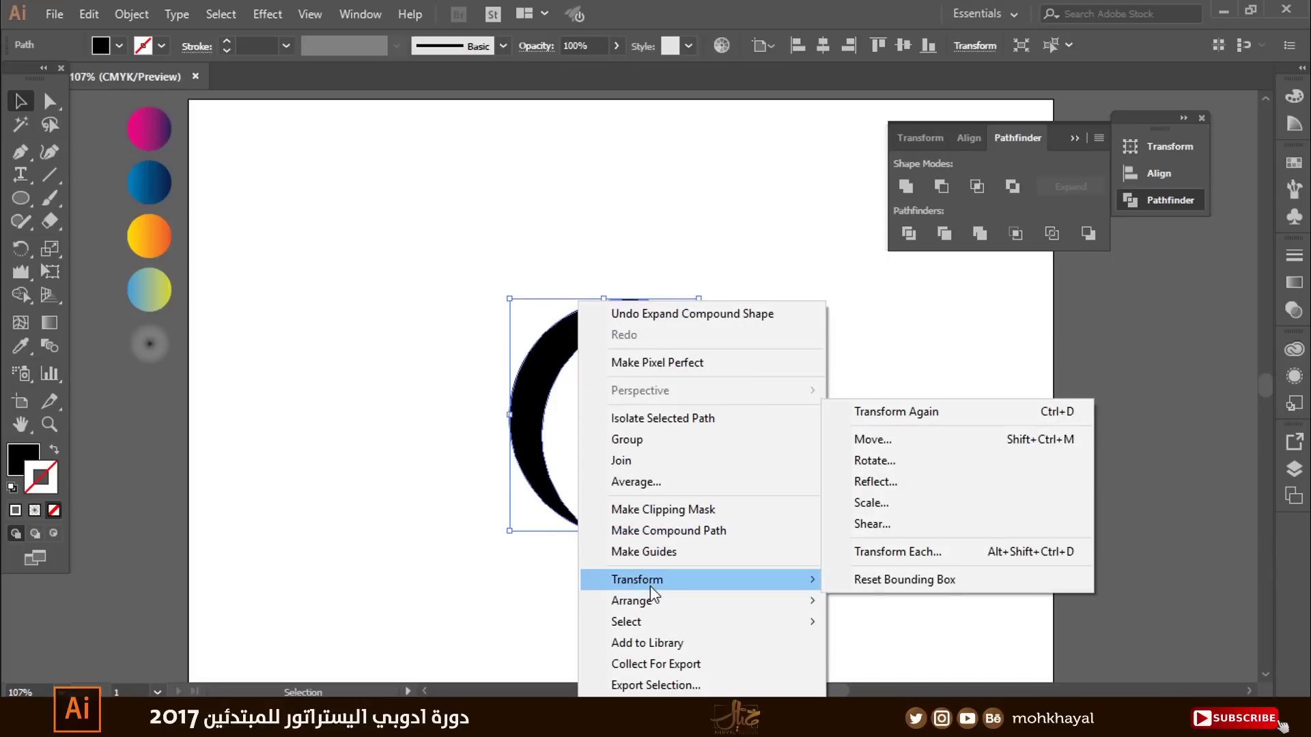
# Step: Make a vertically reflected copy of the crescent, shift it left and send it to the back
pyautogui.click(917, 481)
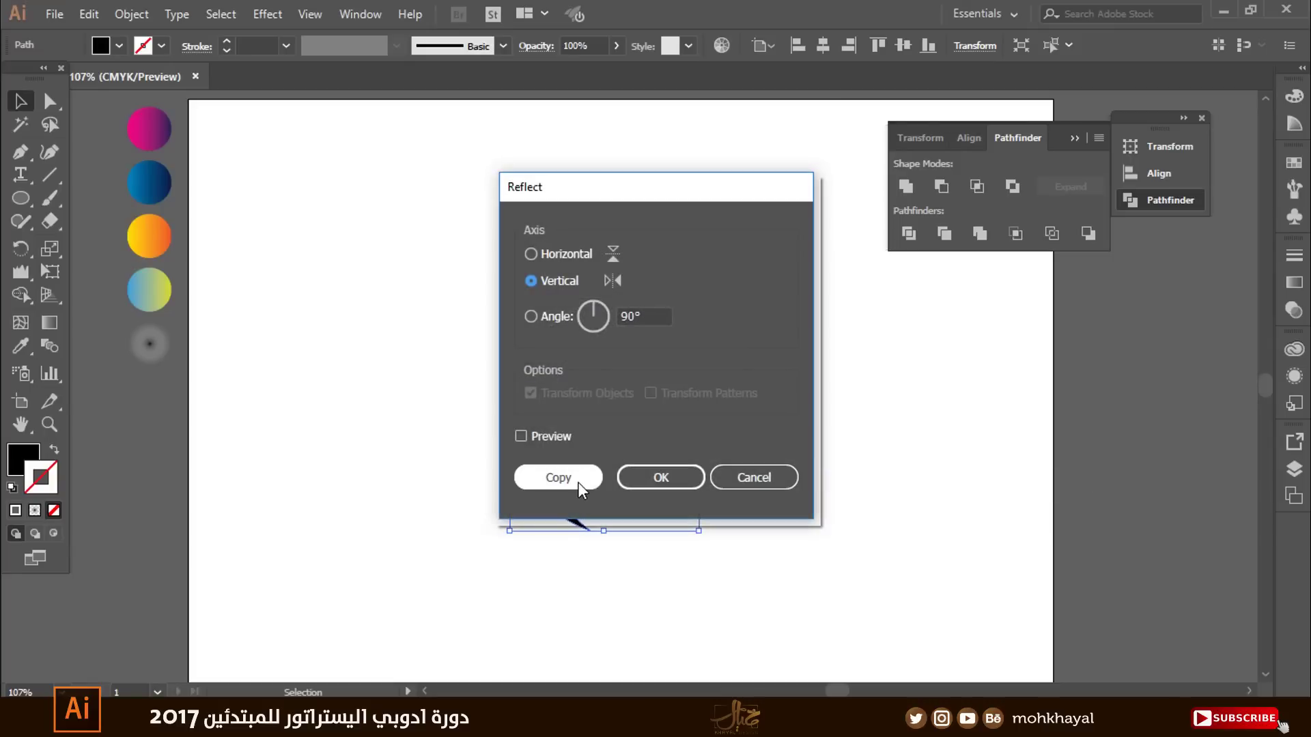
pyautogui.click(578, 481)
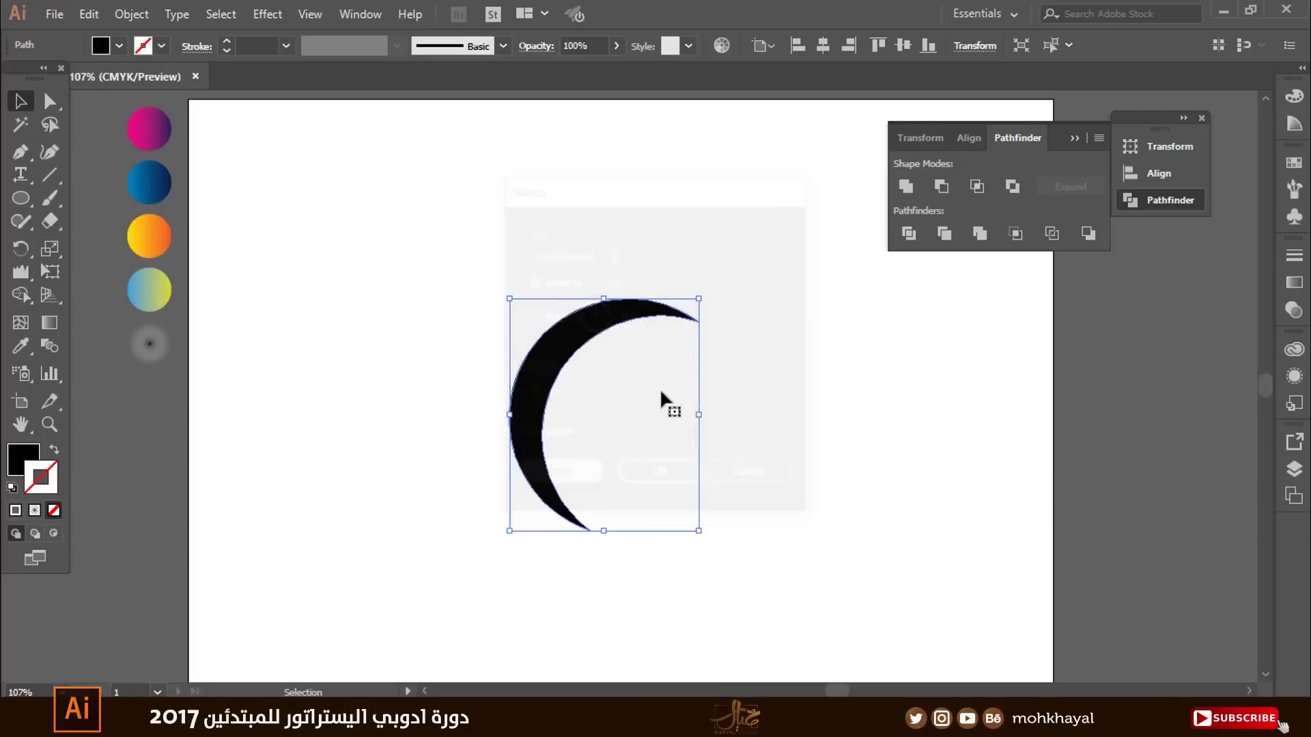
pyautogui.moveTo(655, 373)
pyautogui.mouseDown()
pyautogui.moveTo(615, 381)
pyautogui.moveTo(628, 376)
pyautogui.mouseUp()
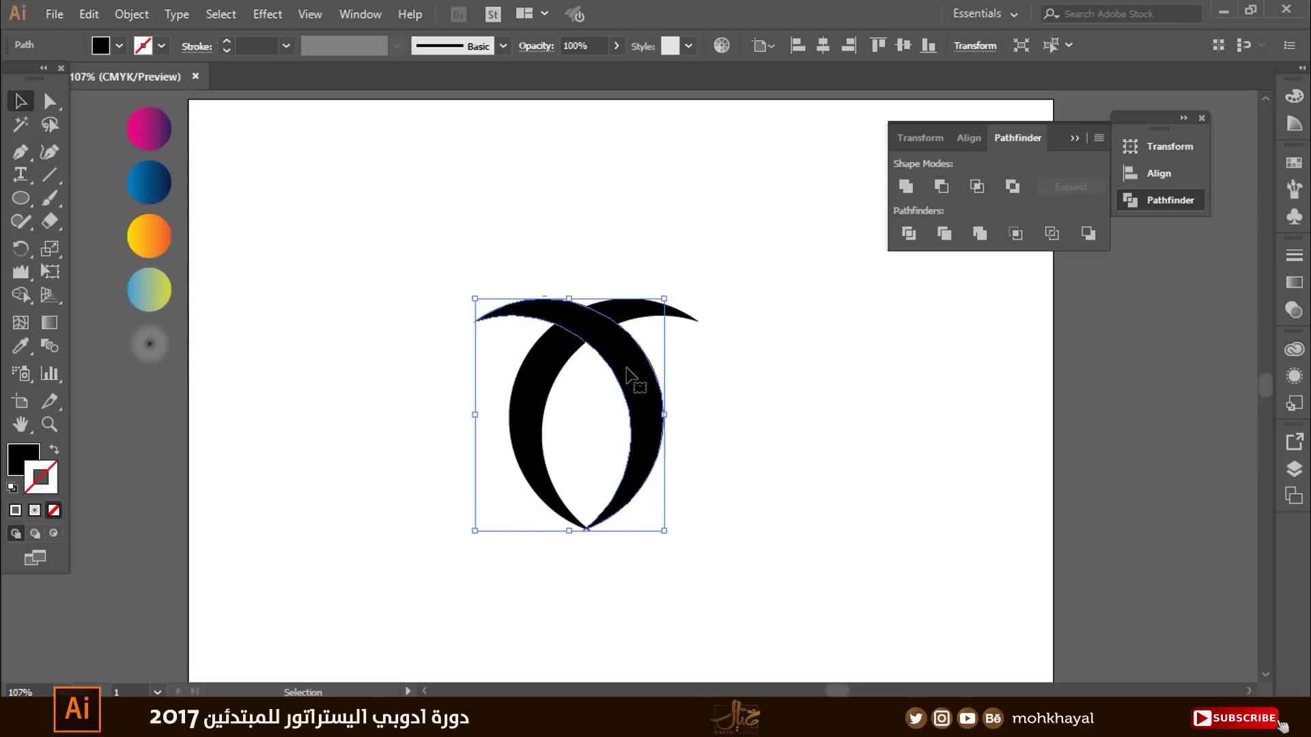
pyautogui.rightClick(628, 377)
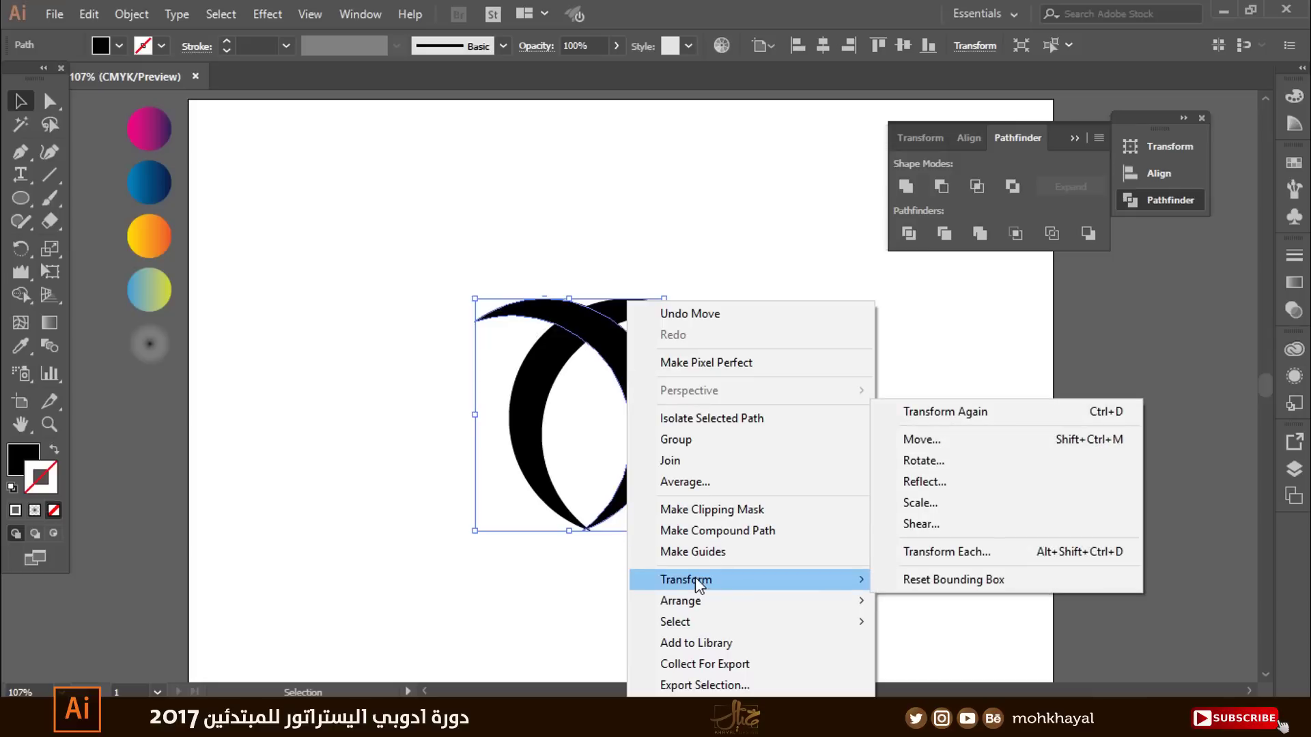
pyautogui.moveTo(680, 600)
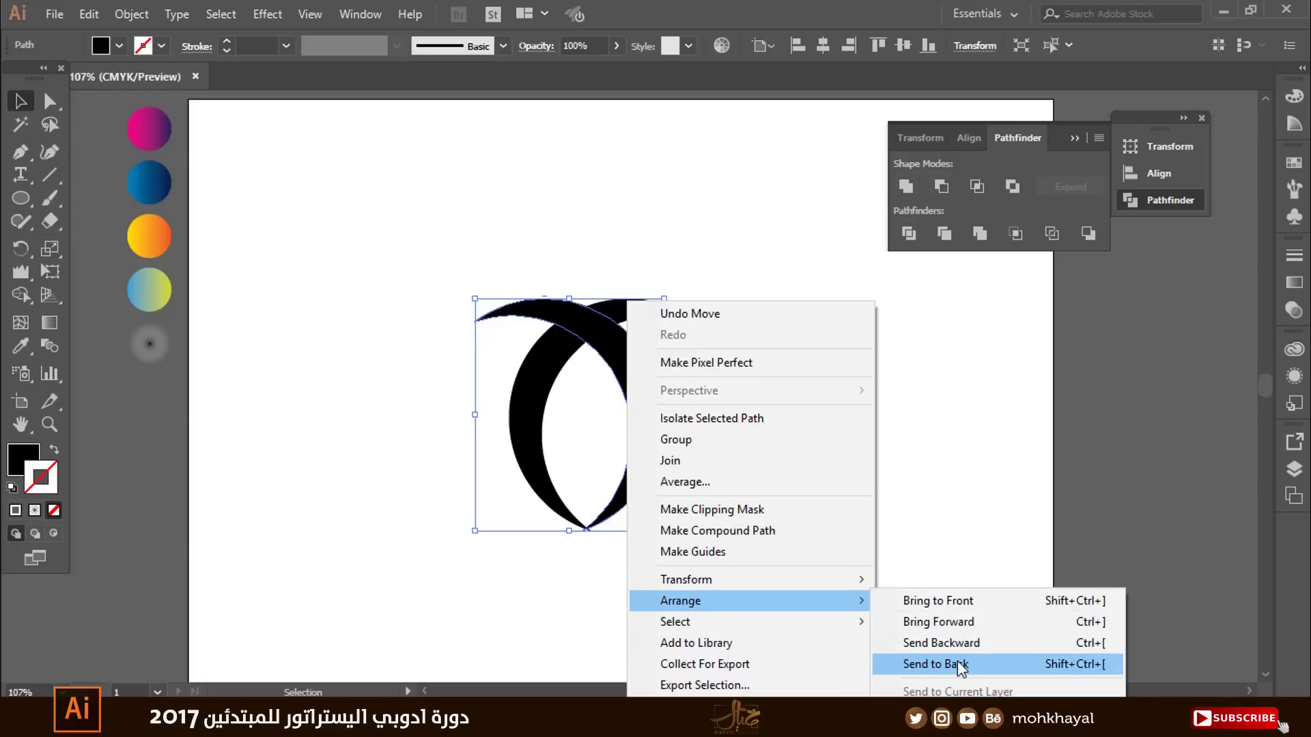
pyautogui.click(959, 663)
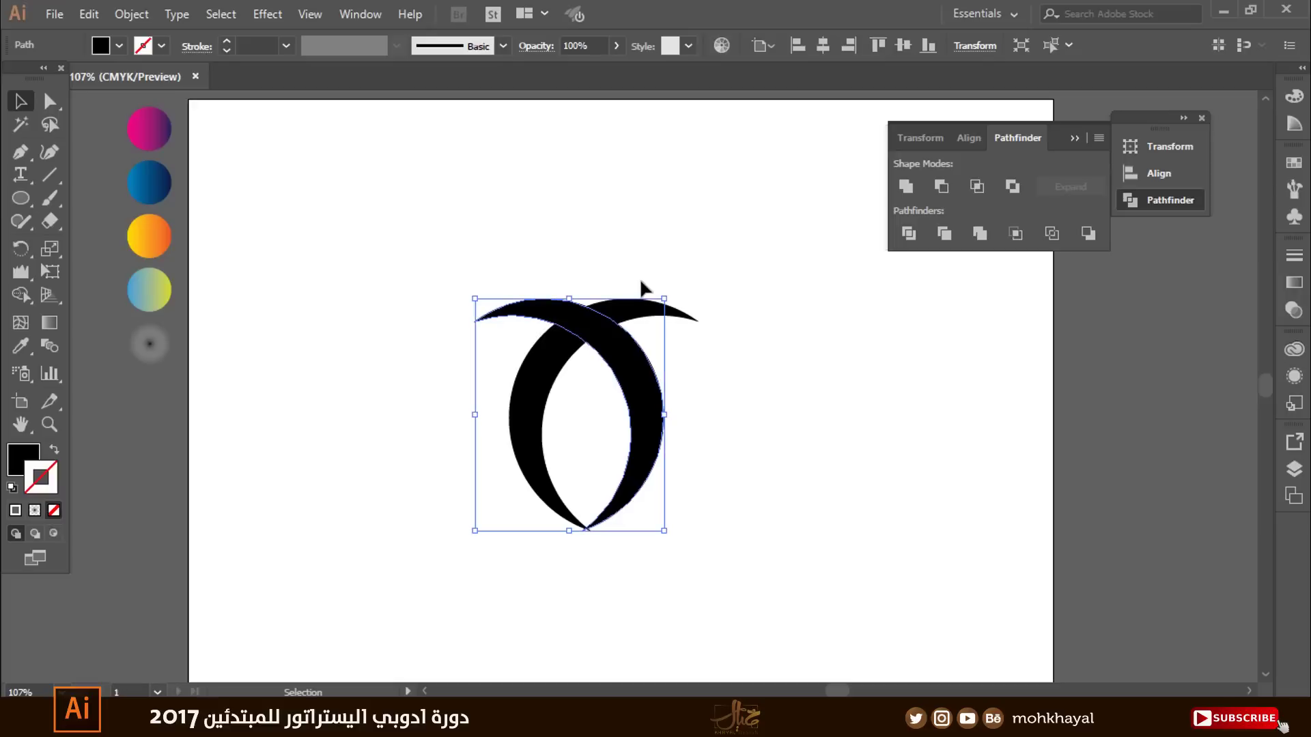
# Step: Trim the two overlapping crescents into one group of separate pieces with Pathfinder Trim
pyautogui.click(466, 272)
pyautogui.moveTo(591, 409); pyautogui.dragTo(784, 604)
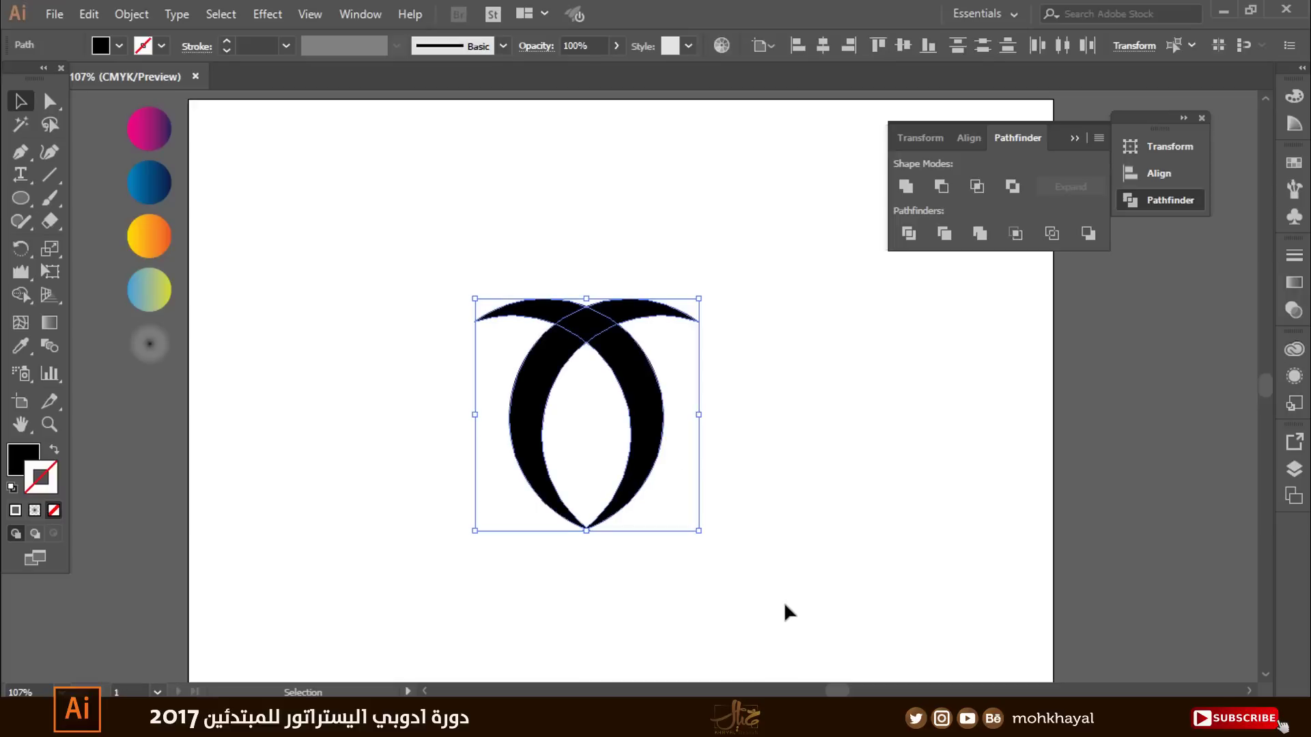
pyautogui.click(953, 244)
pyautogui.click(667, 372)
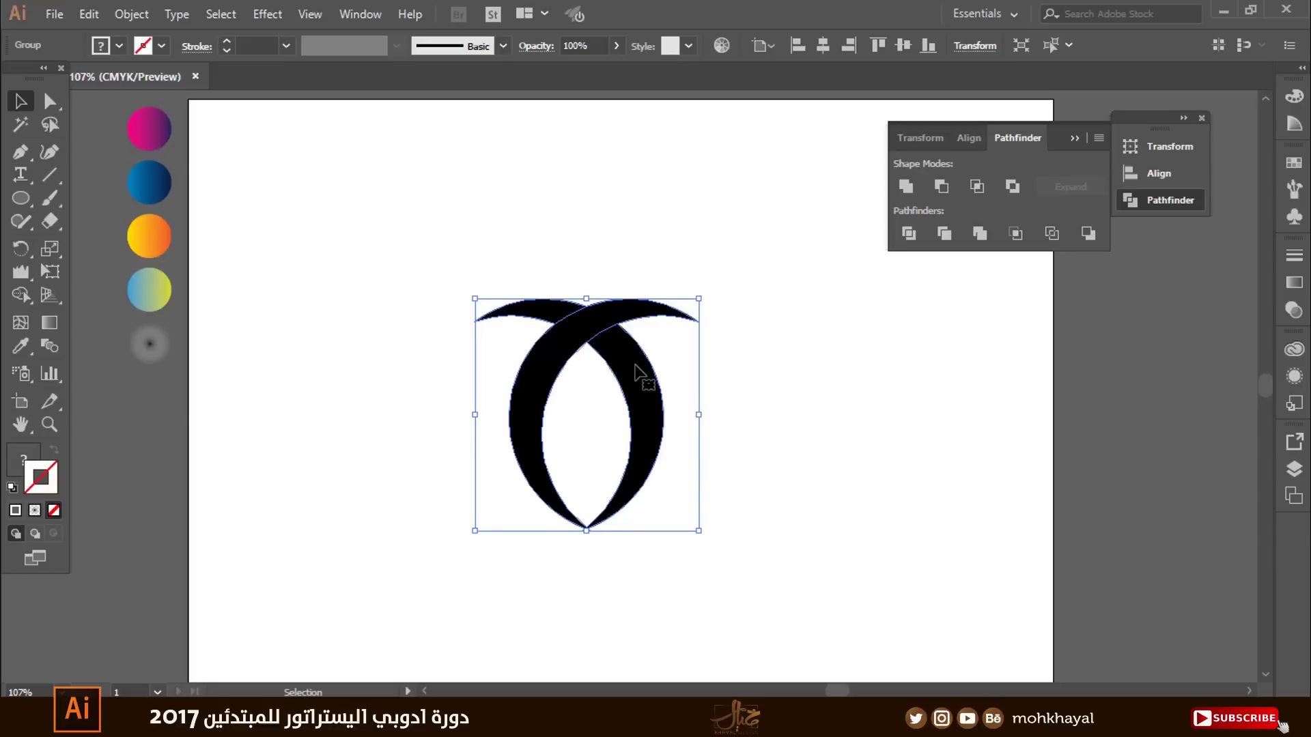
# Step: Ungroup the trimmed pieces and delete the right crescent and the leftover tip piece
pyautogui.rightClick(642, 369)
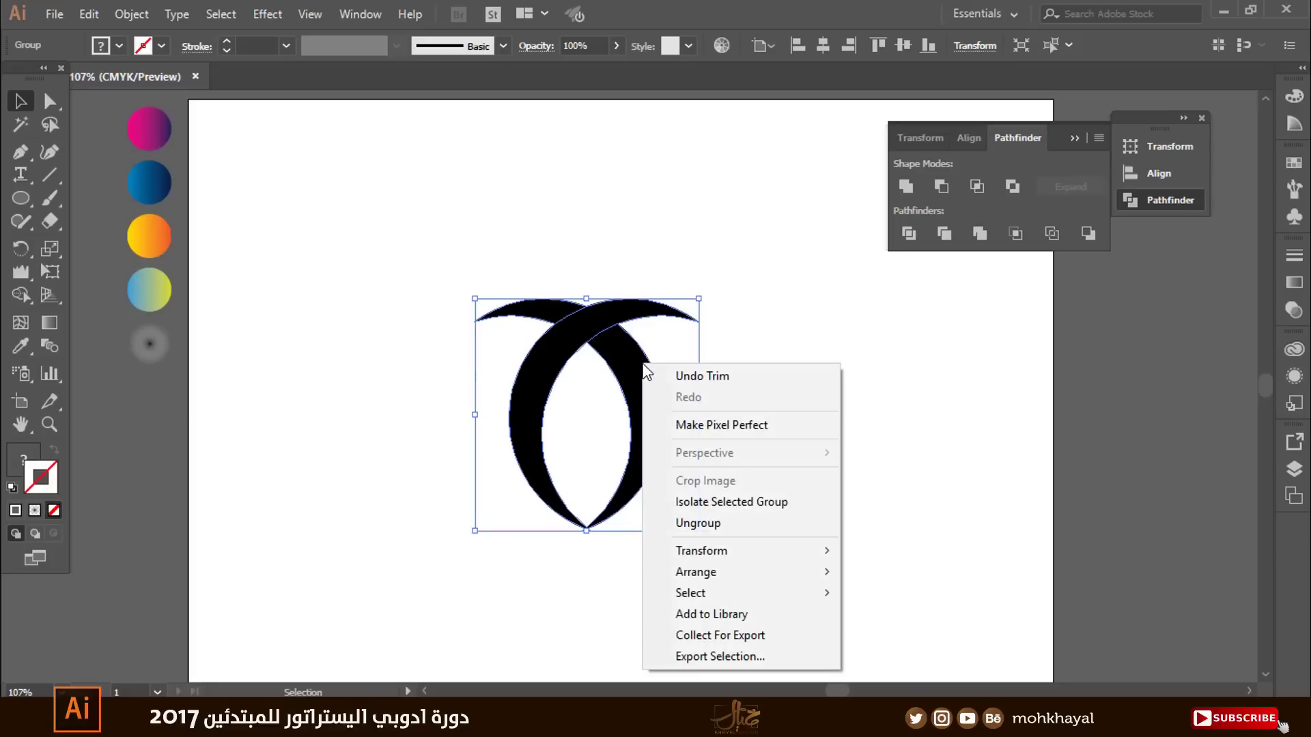
pyautogui.click(703, 518)
pyautogui.click(842, 418)
pyautogui.click(625, 383)
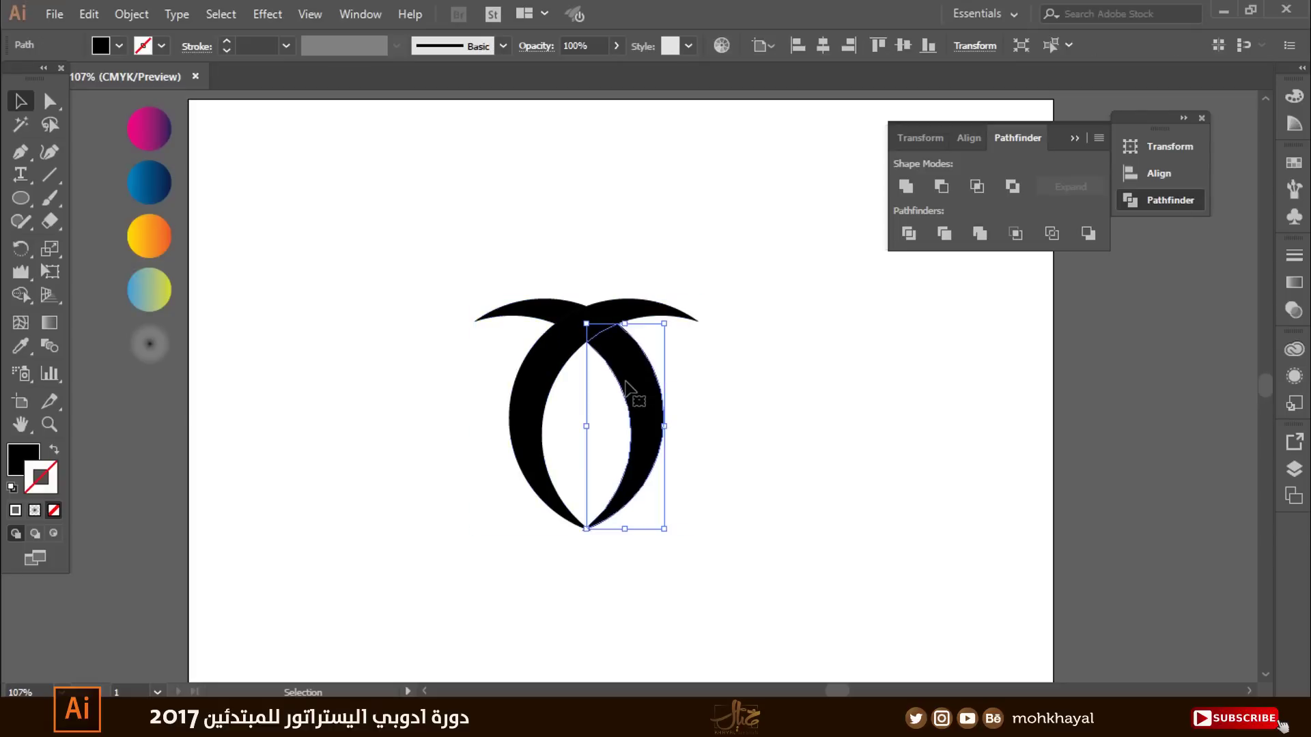
pyautogui.press('Delete')
pyautogui.moveTo(587, 523); pyautogui.dragTo(626, 538)
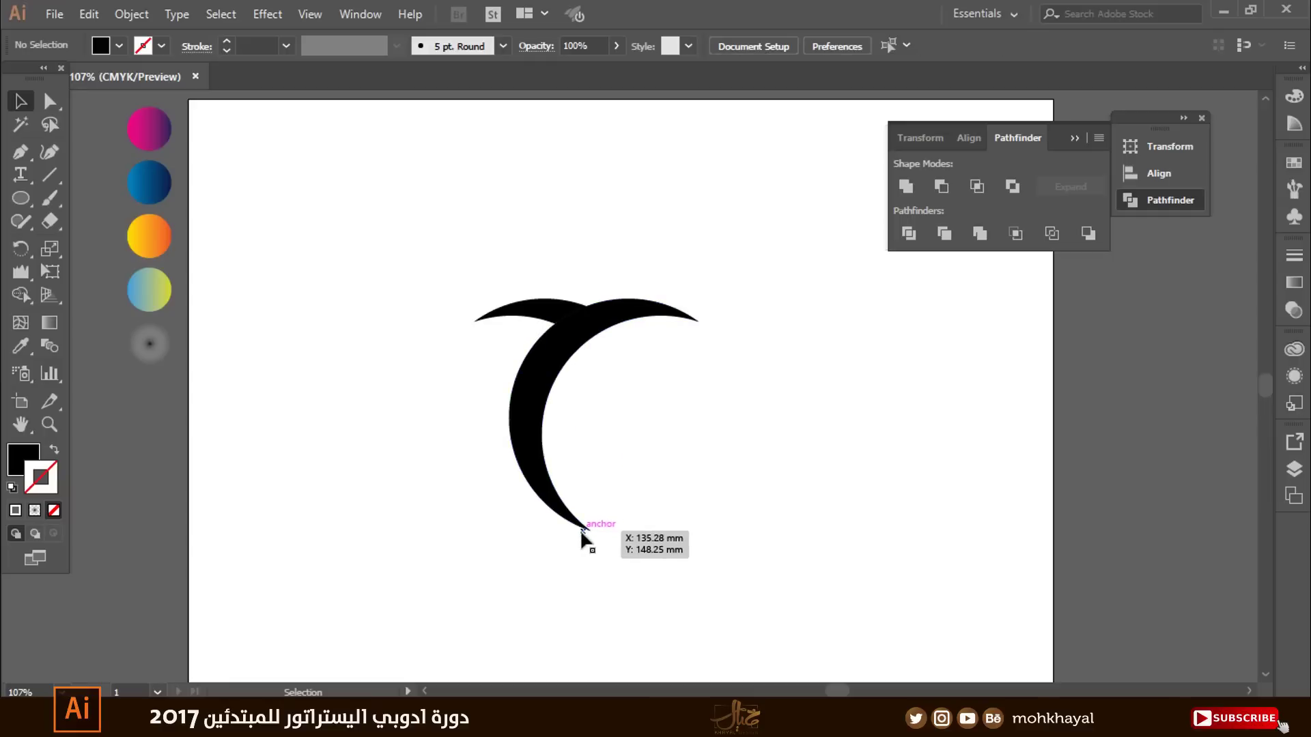
pyautogui.press('Delete')
# Step: Nudge the small upper wing slightly left and collapse the Pathfinder panel
pyautogui.click(553, 313)
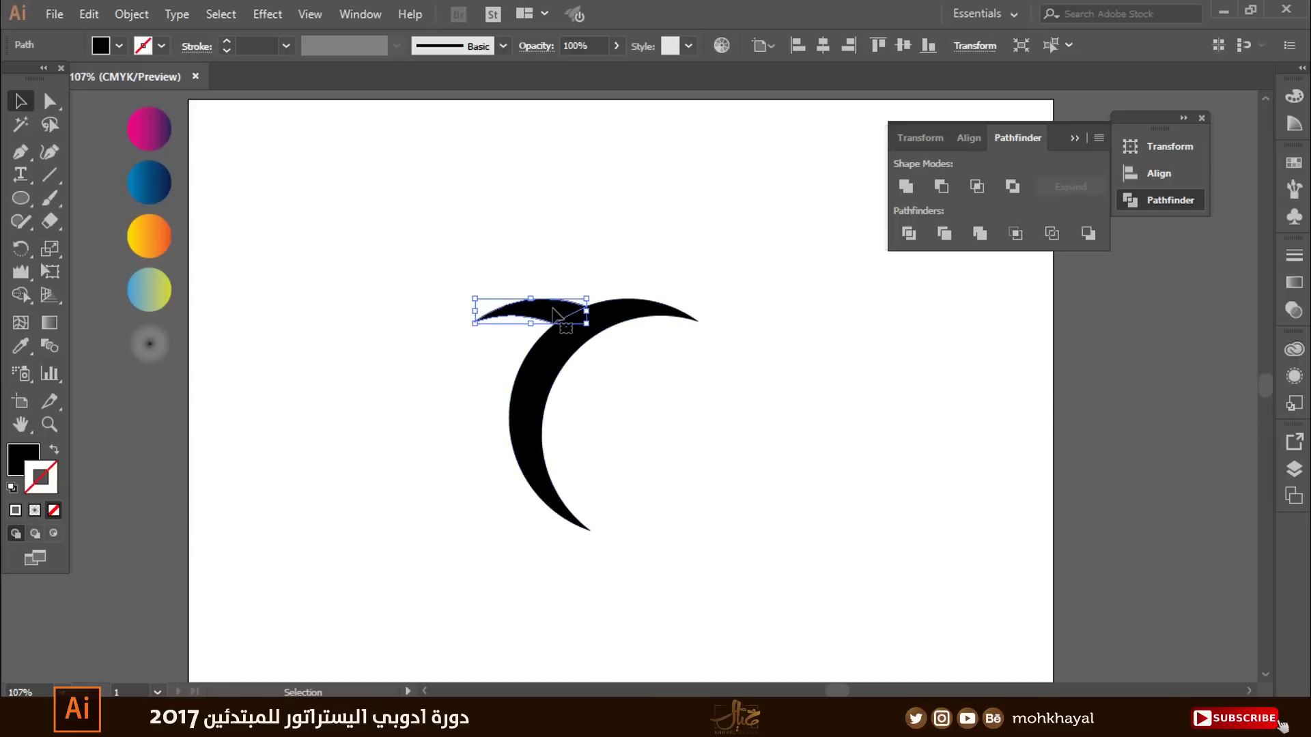
pyautogui.press('Left')
pyautogui.press('Left')
pyautogui.press('Left')
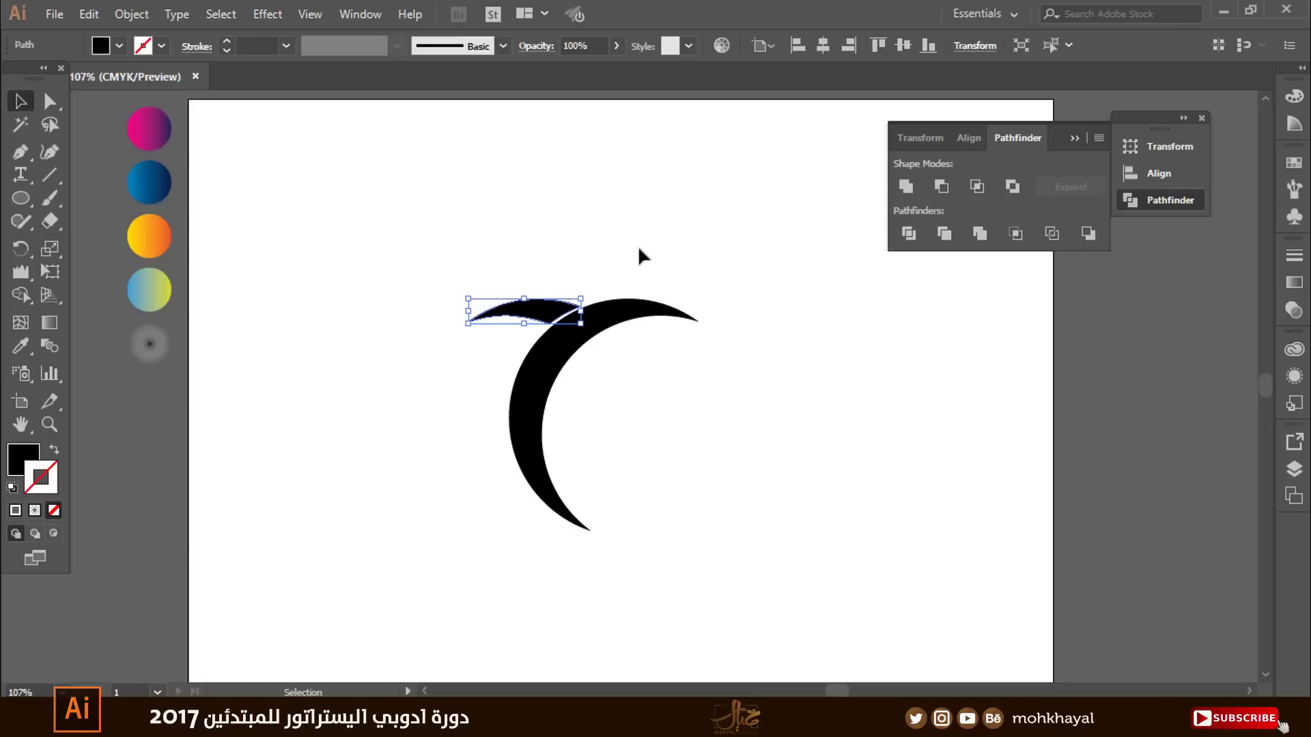
pyautogui.click(605, 265)
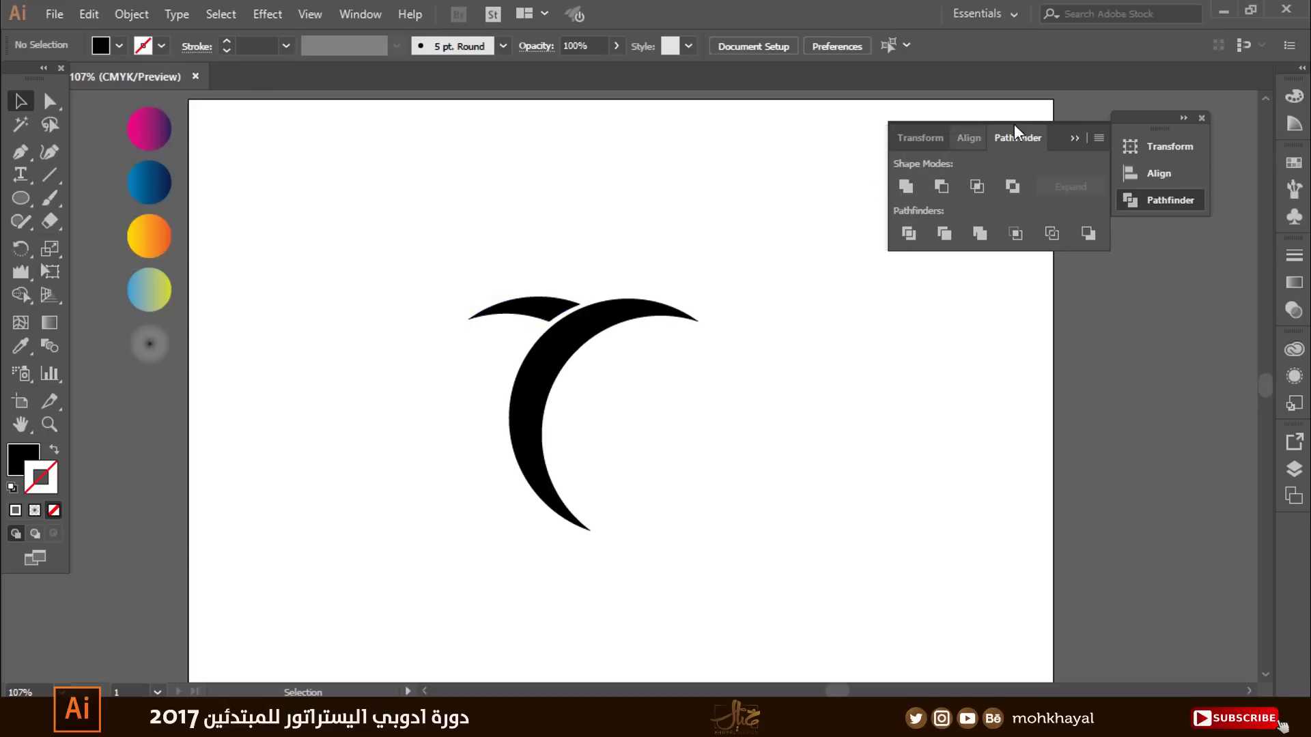
pyautogui.click(1075, 138)
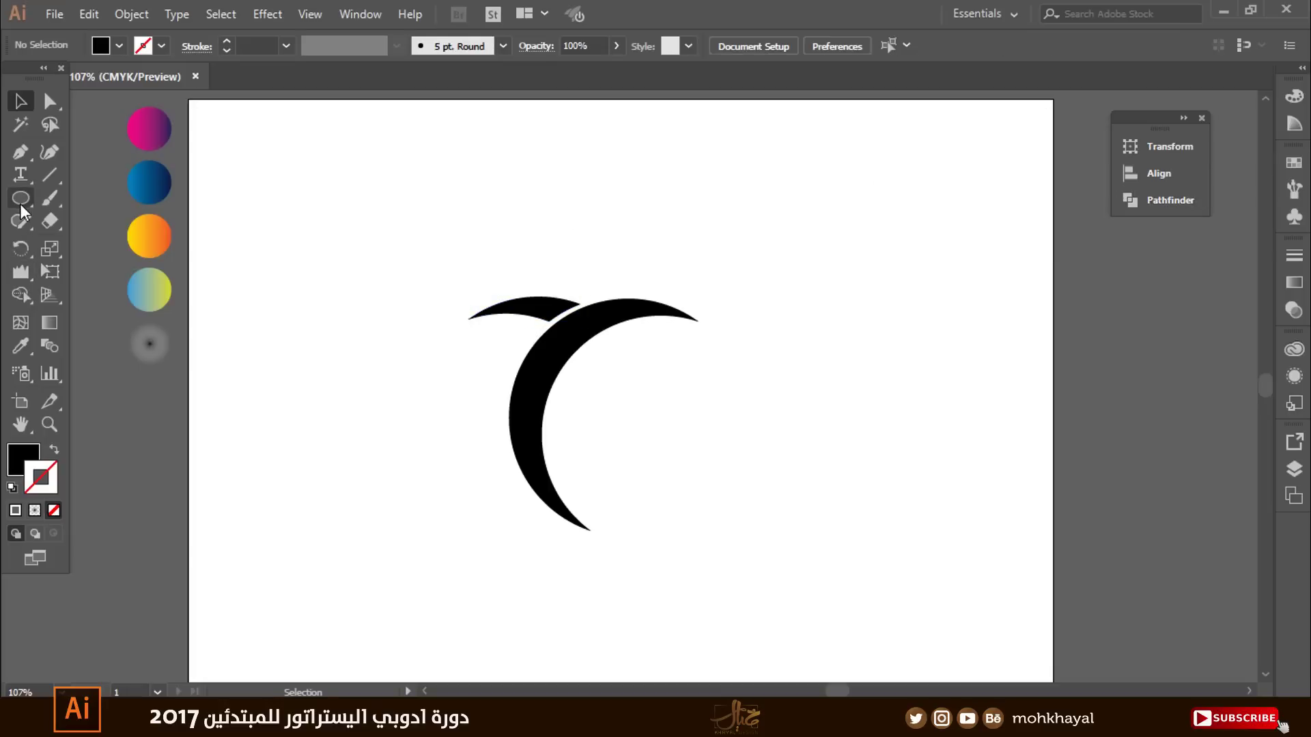
# Step: Draw a small black head circle above the crescent and move it slightly up
pyautogui.moveTo(20, 198); pyautogui.dragTo(61, 245)
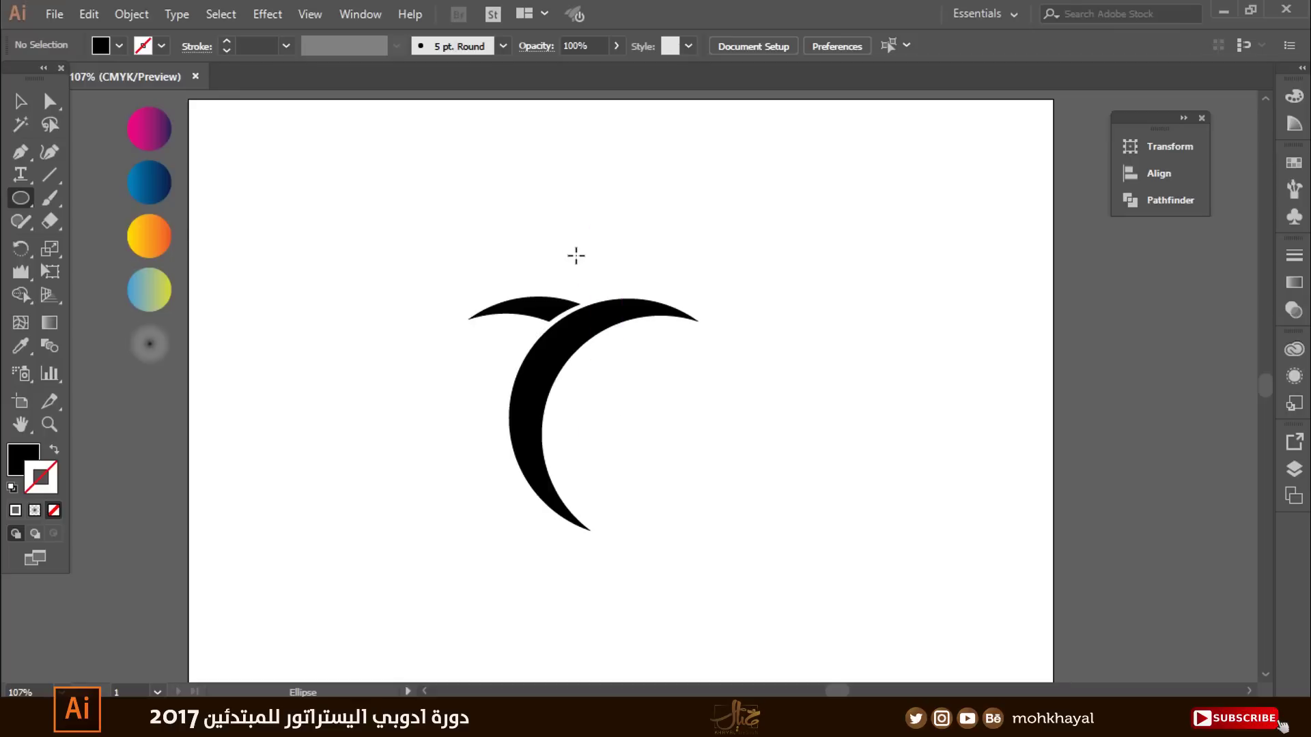
pyautogui.moveTo(570, 252); pyautogui.dragTo(614, 286)
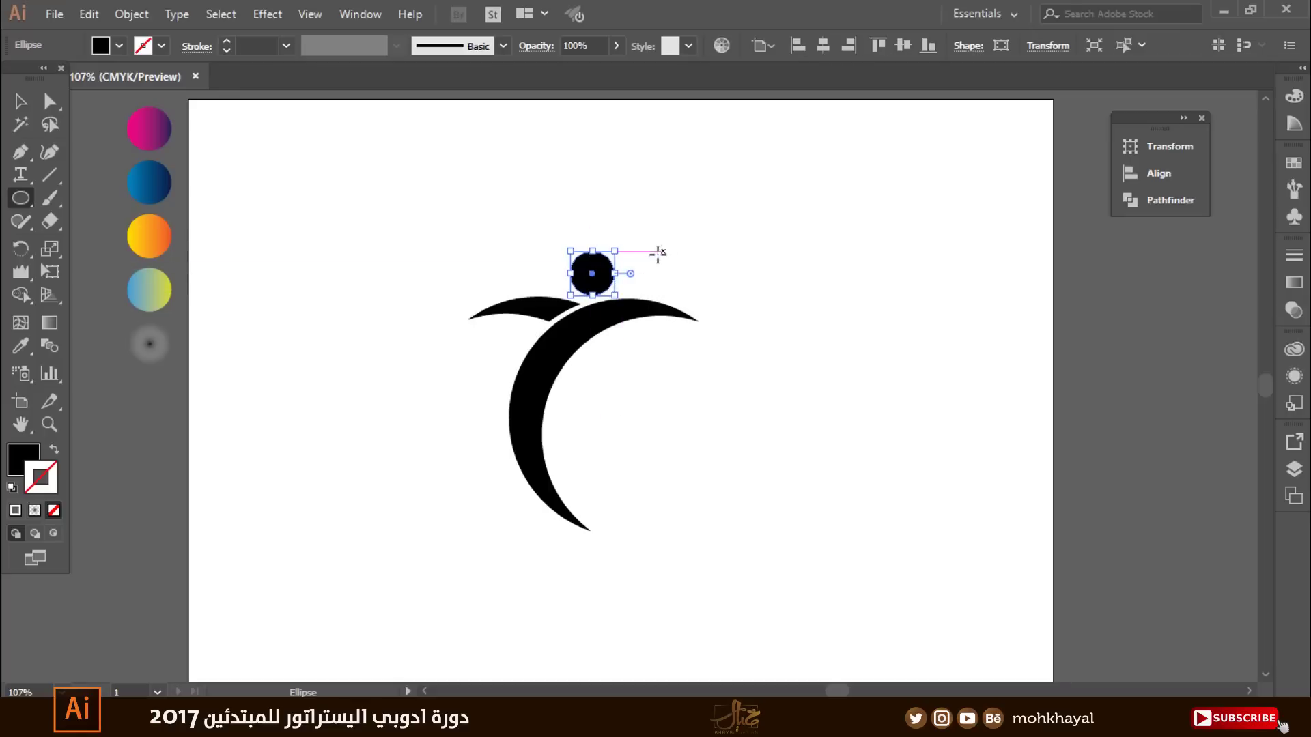
pyautogui.press('v')
pyautogui.hotkey('ctrl', 'shift', 'a')
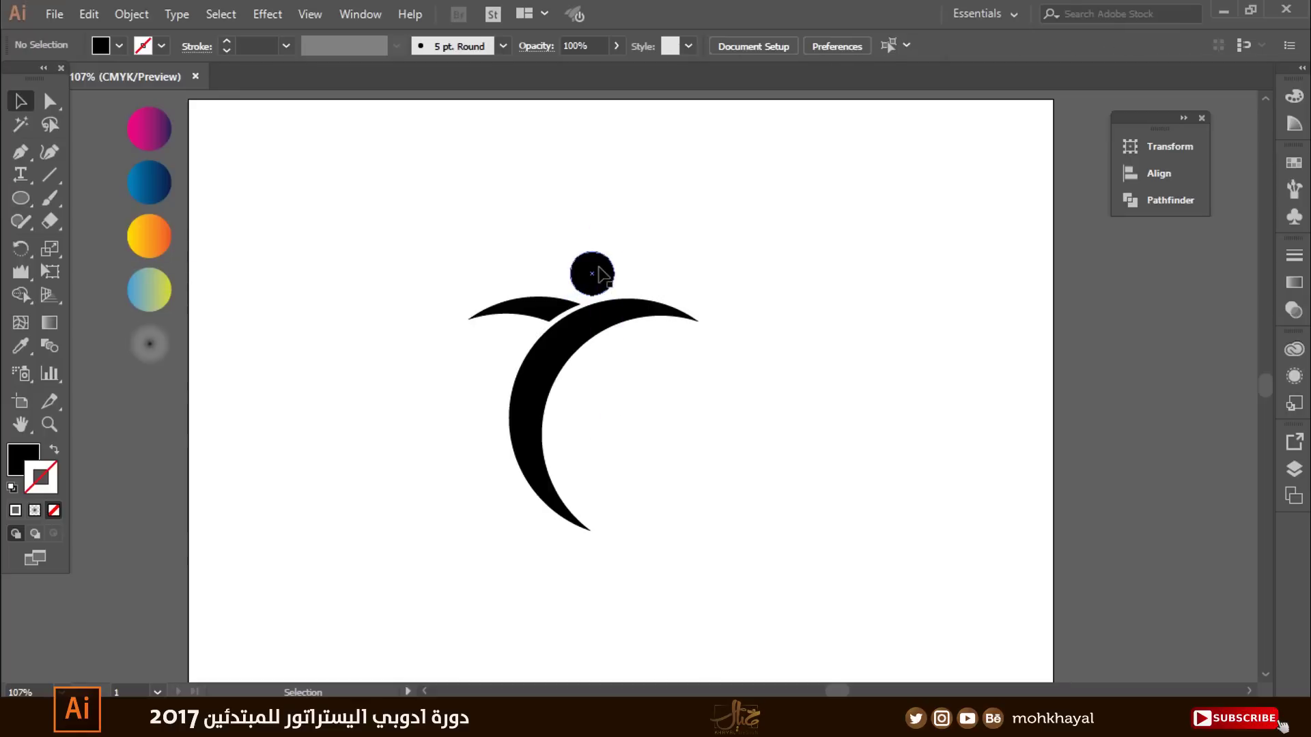
pyautogui.moveTo(601, 273); pyautogui.dragTo(602, 268)
# Step: Pull the stray hidden ellipse path out of the figure and delete it
pyautogui.moveTo(710, 227); pyautogui.dragTo(729, 227)
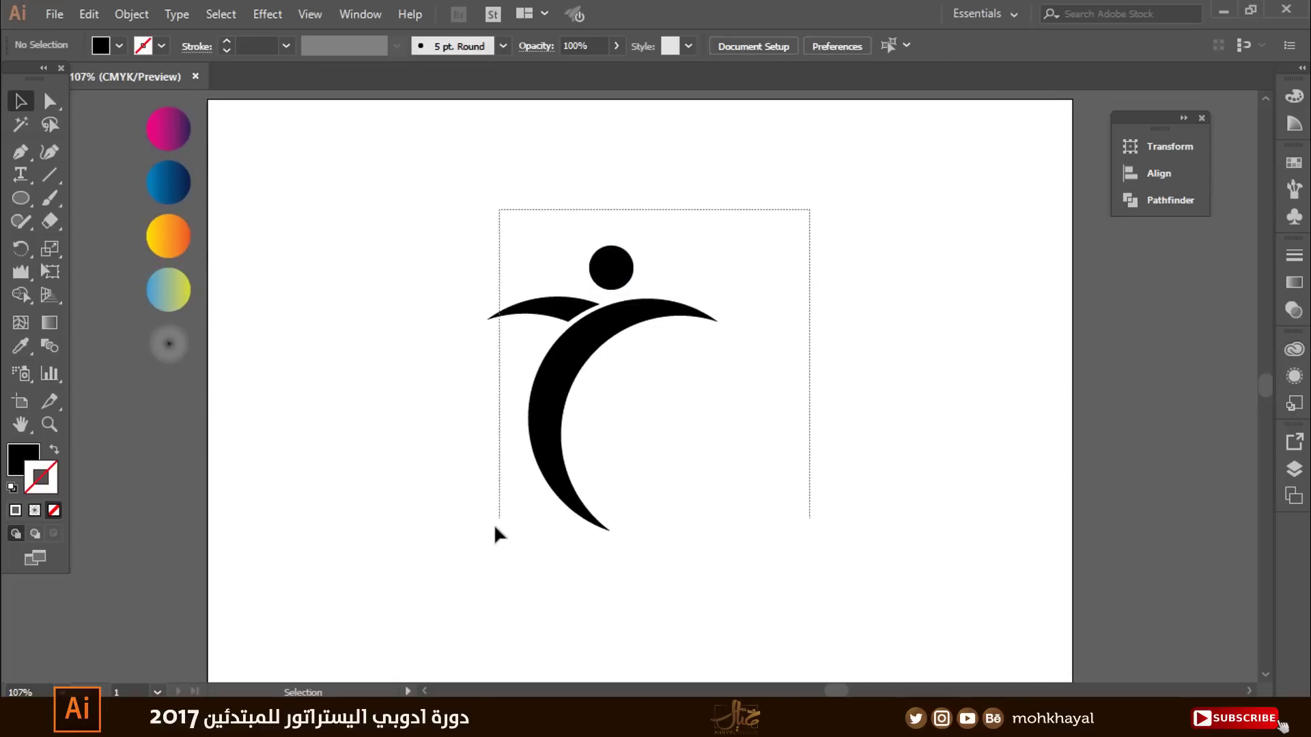
pyautogui.moveTo(807, 211); pyautogui.dragTo(494, 523)
pyautogui.moveTo(580, 358); pyautogui.dragTo(593, 370)
pyautogui.click(683, 415)
pyautogui.moveTo(661, 430); pyautogui.dragTo(624, 444)
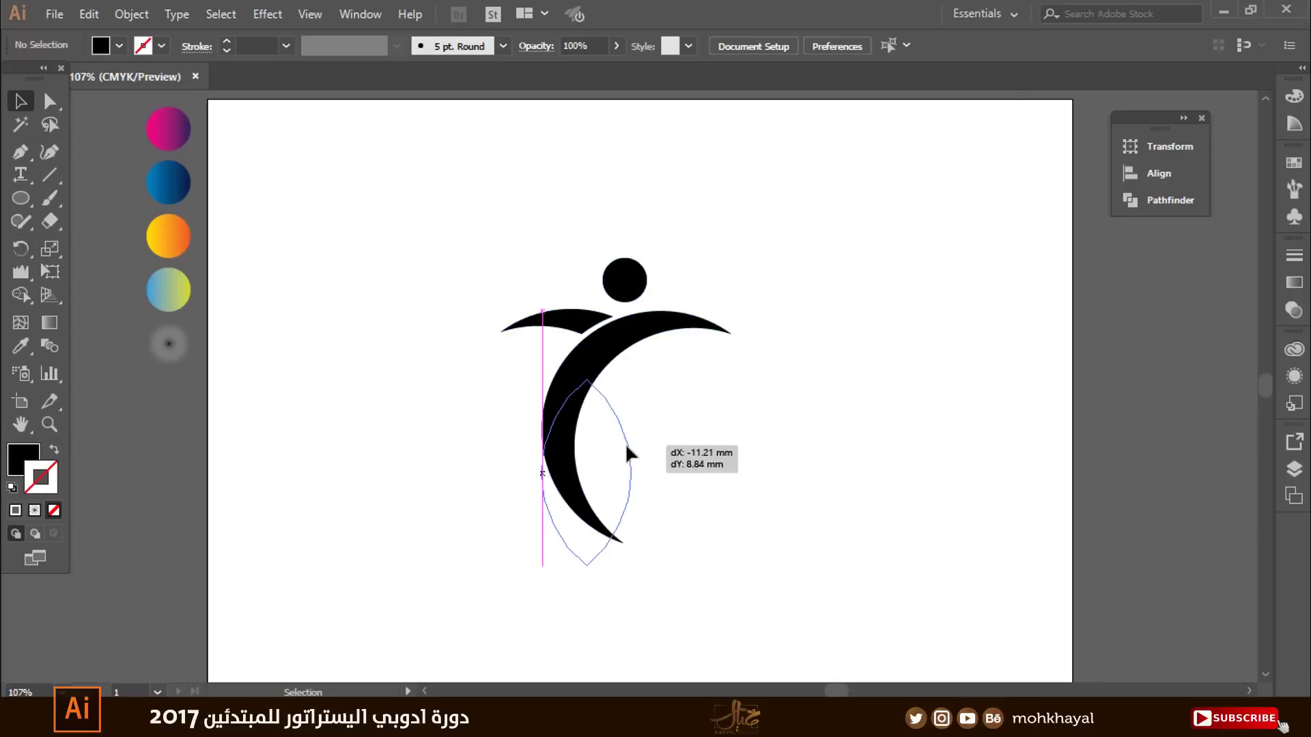
pyautogui.press('Delete')
# Step: Fill the large crescent with the blue gradient swatch, undoing an accidental white fill
pyautogui.click(655, 341)
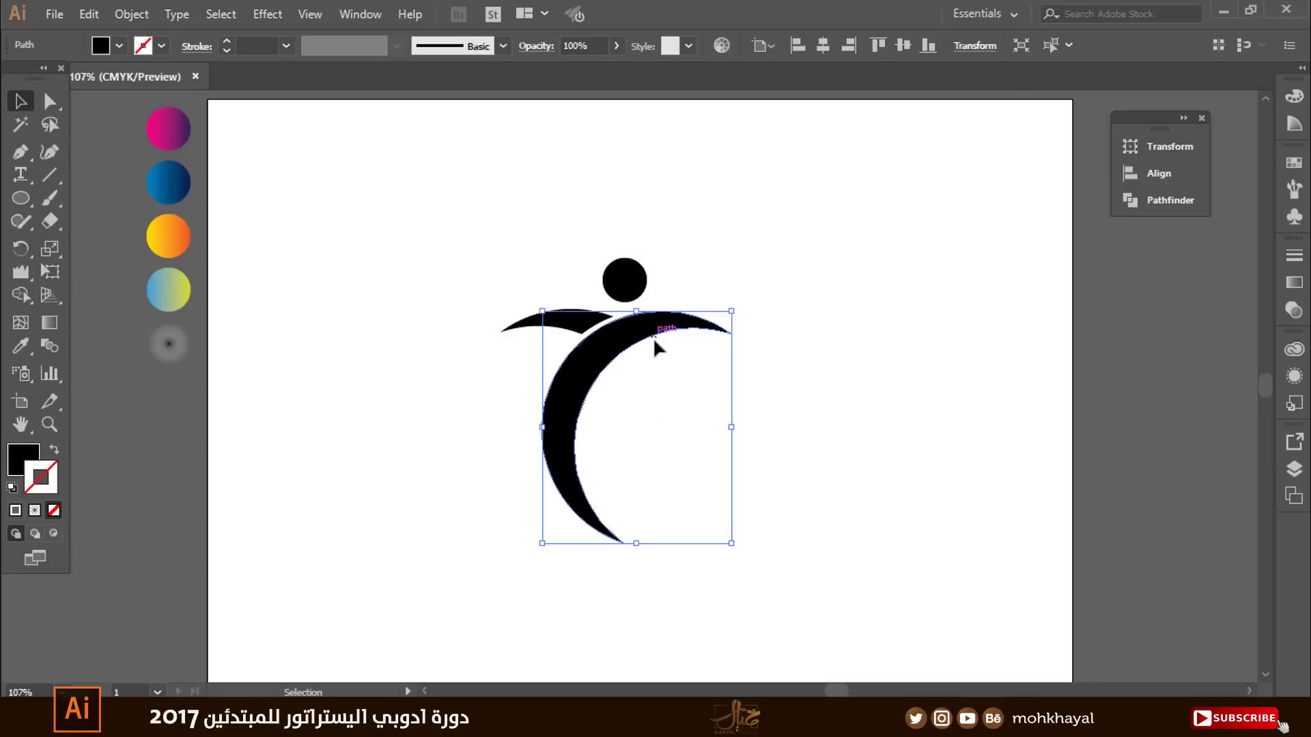
pyautogui.click(22, 325)
pyautogui.click(20, 346)
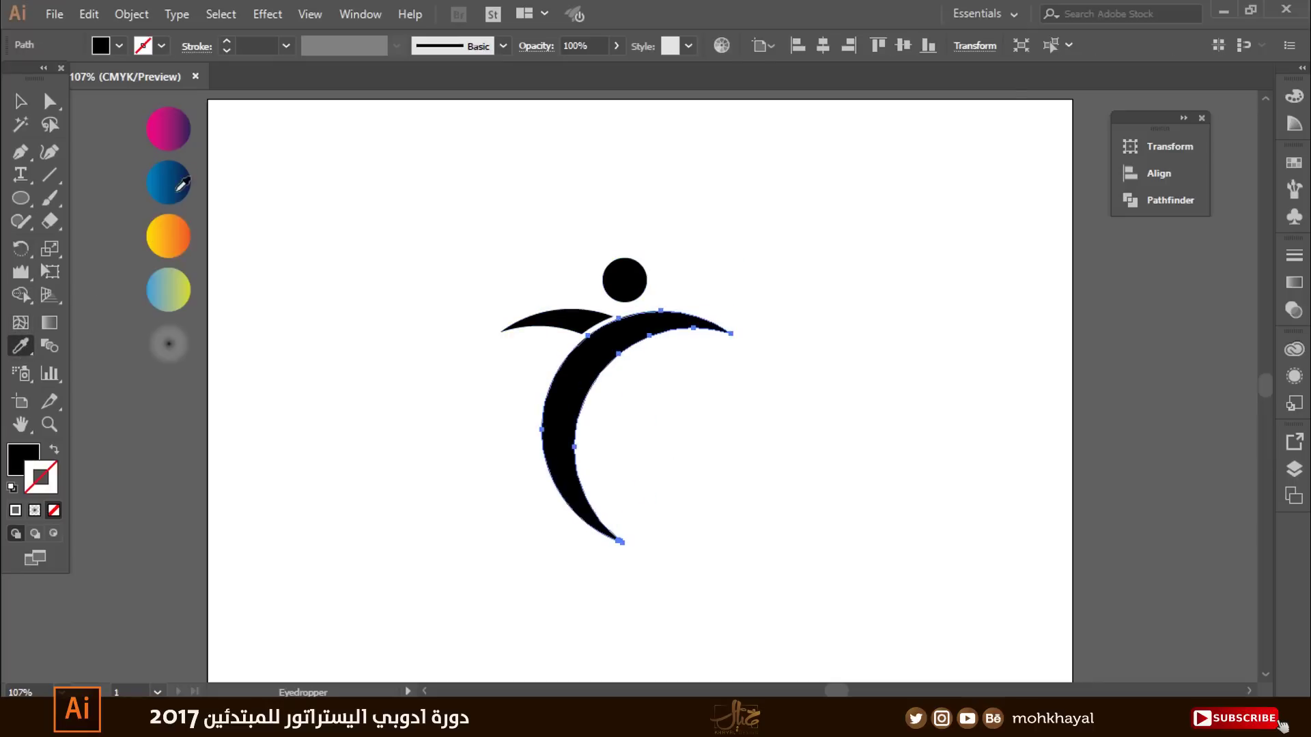
pyautogui.click(168, 183)
pyautogui.click(719, 281)
pyautogui.hotkey('ctrl', 'z')
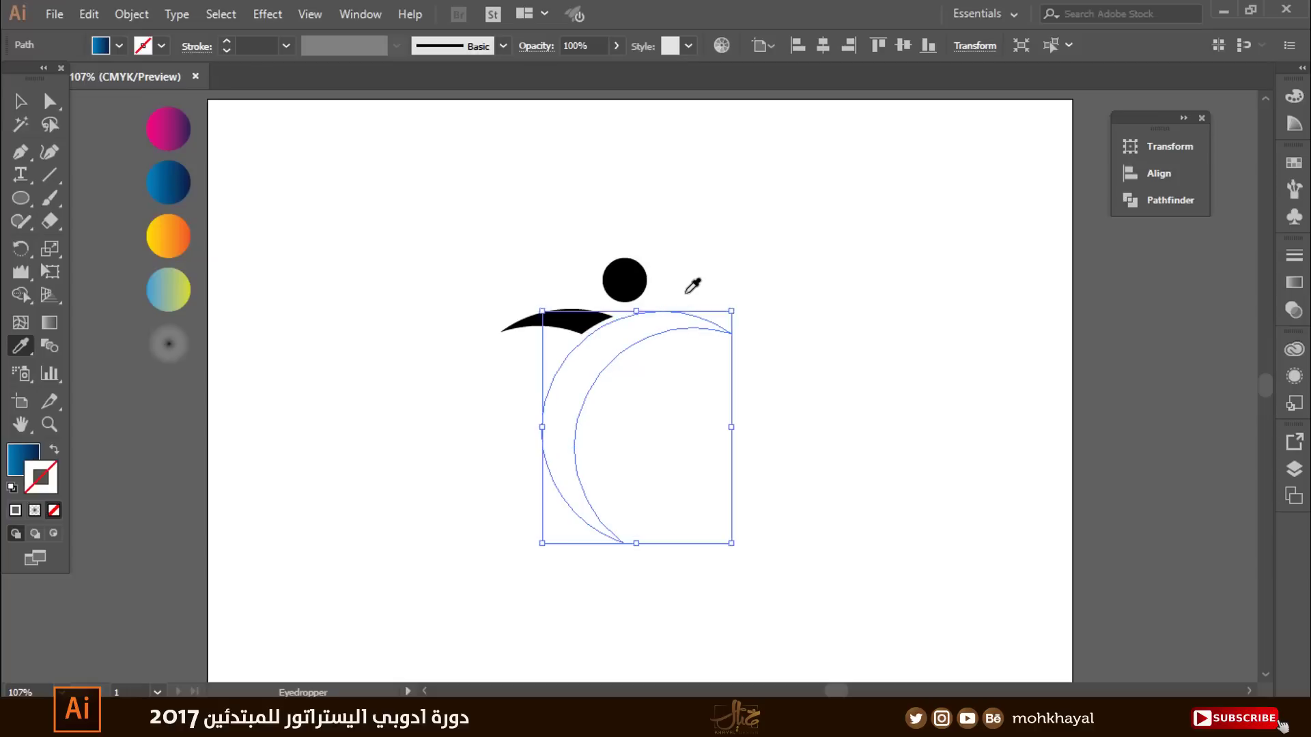
pyautogui.press('v')
# Step: Copy the crescent's blue gradient onto the head circle and the wing
pyautogui.click(624, 284)
pyautogui.keyDown('shift'); pyautogui.click(529, 326); pyautogui.keyUp('shift')
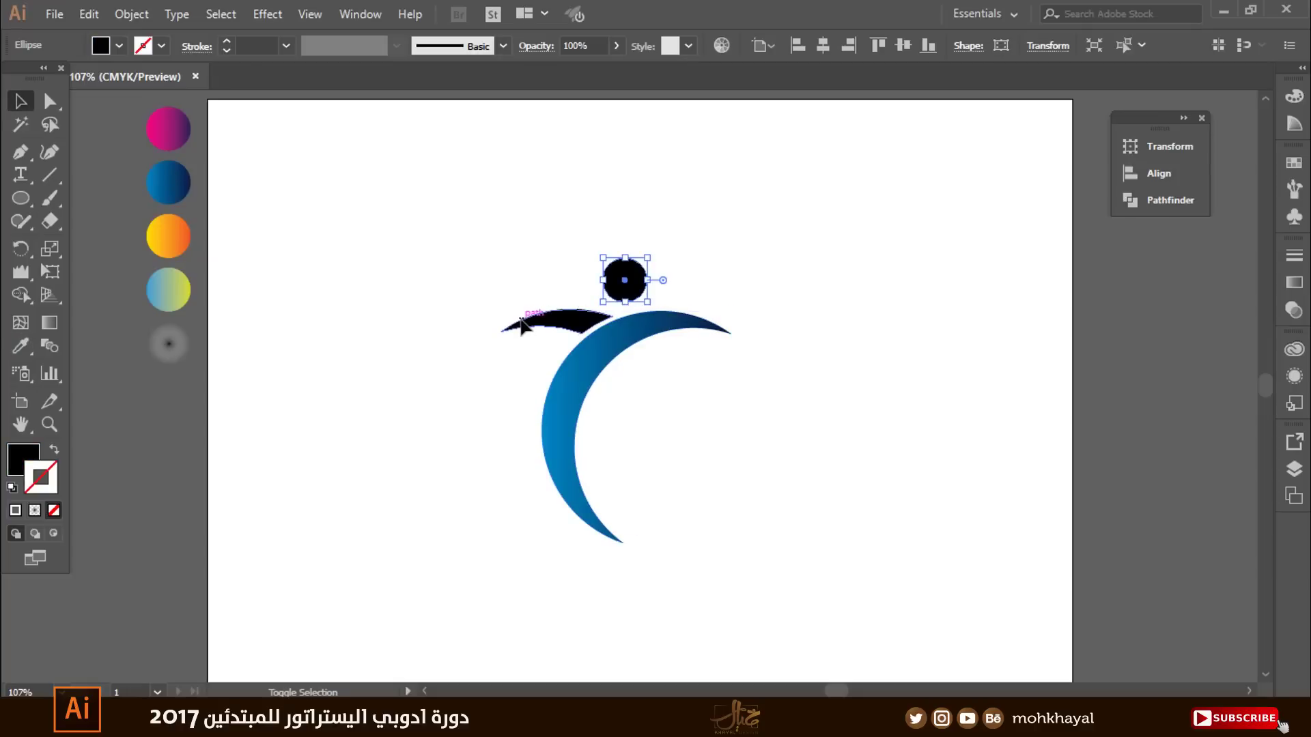
pyautogui.click(20, 346)
pyautogui.click(598, 352)
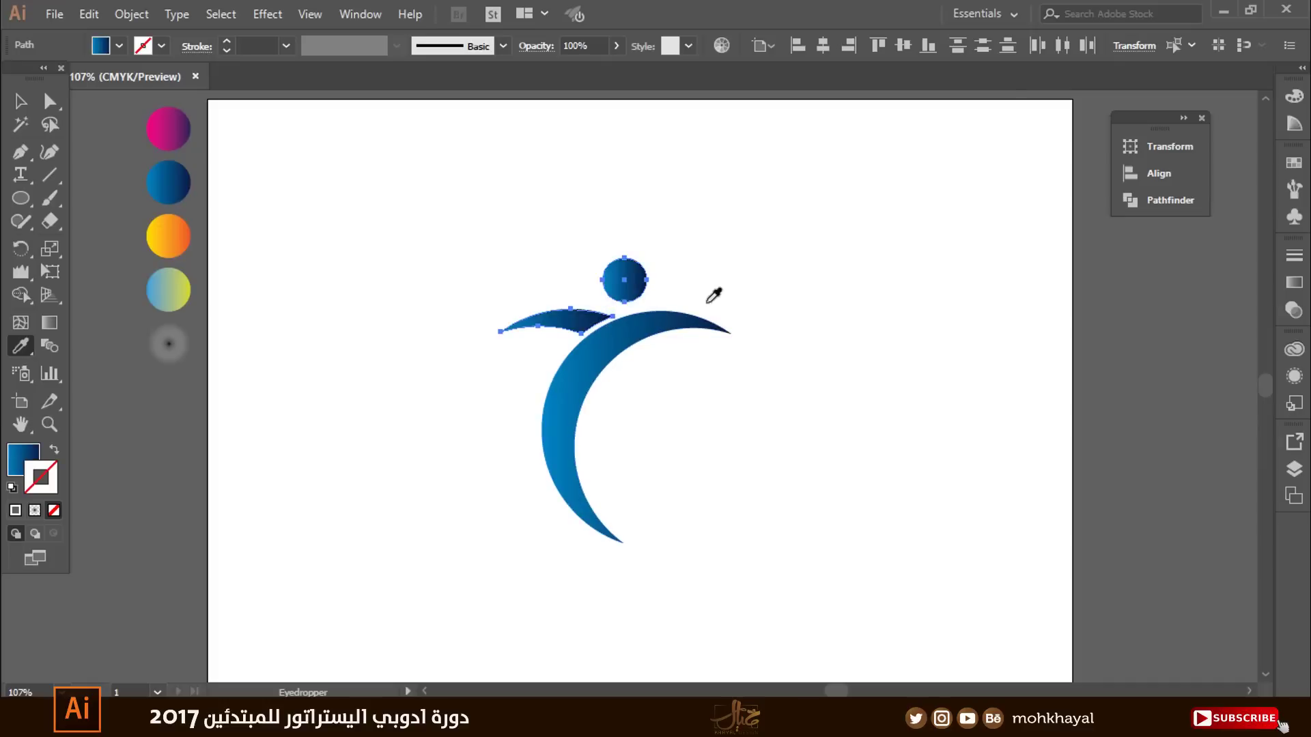
pyautogui.press('v')
pyautogui.click(814, 243)
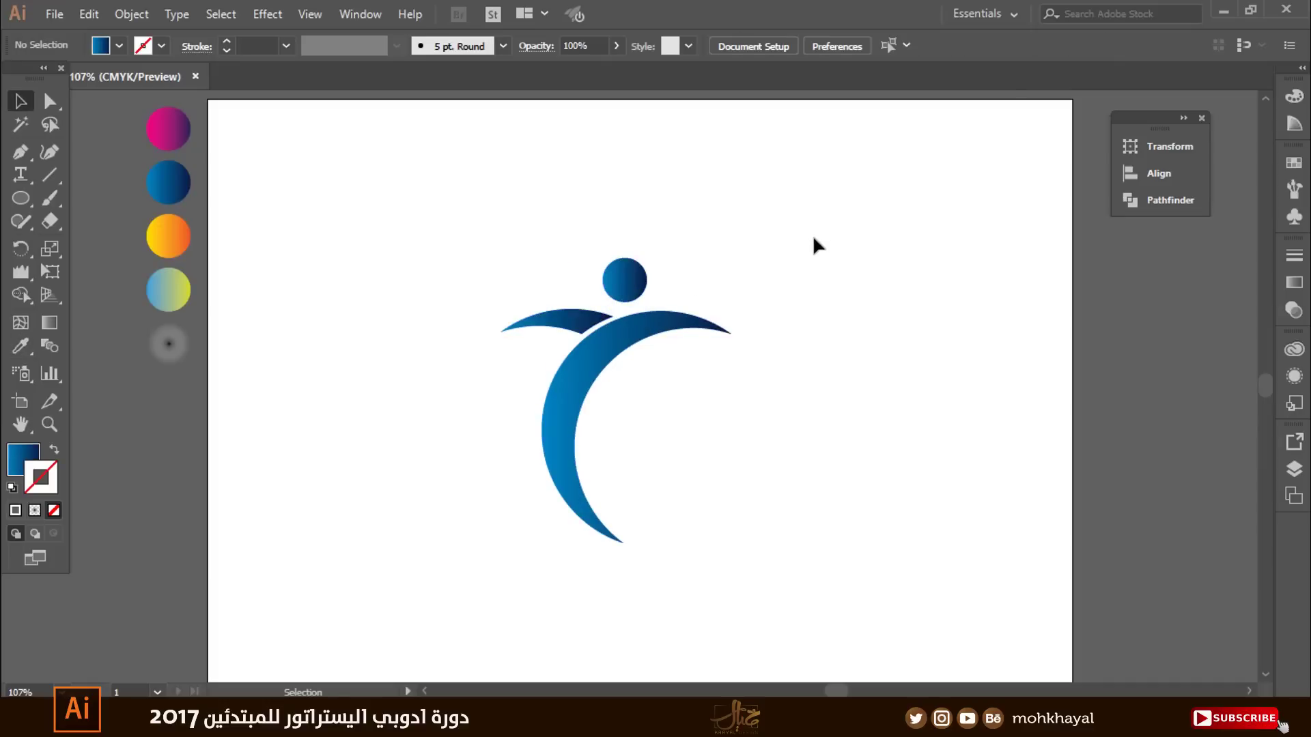
# Step: Angle the crescent's gradient diagonally from its lower left
pyautogui.click(674, 326)
pyautogui.click(42, 326)
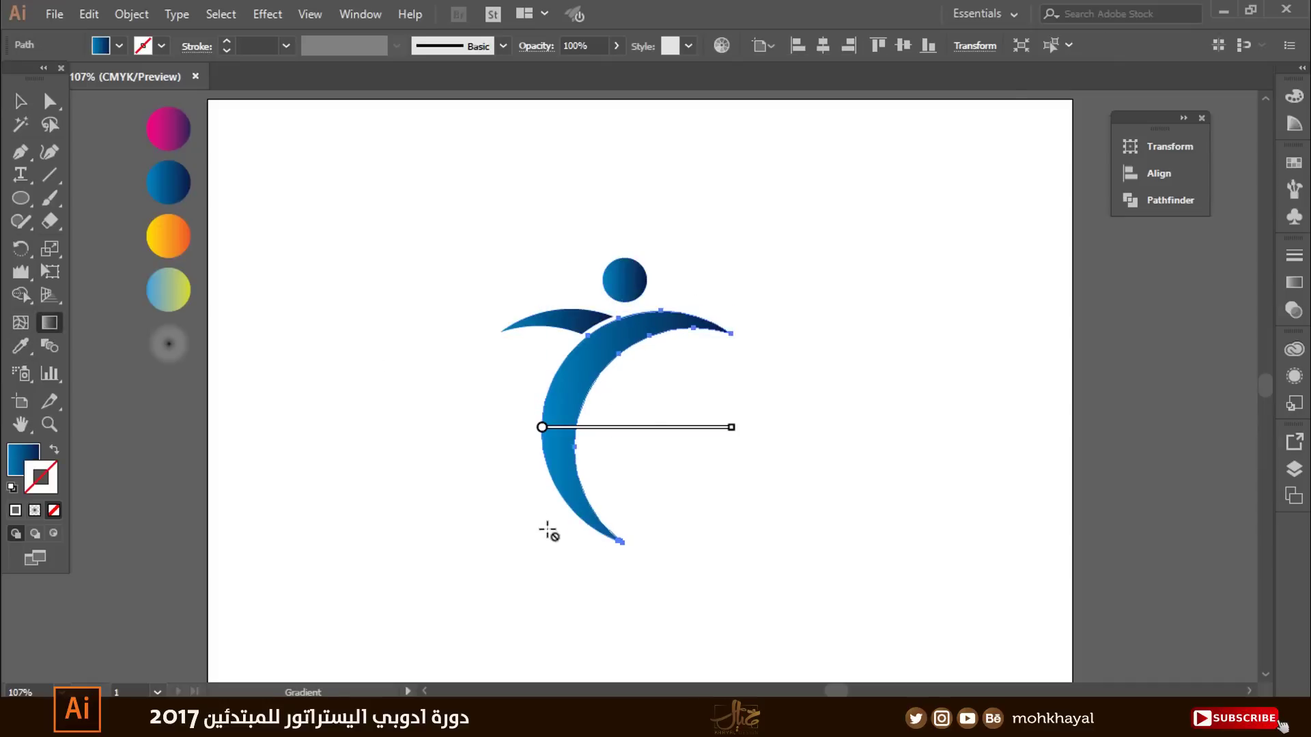
pyautogui.click(26, 465)
pyautogui.moveTo(489, 535); pyautogui.dragTo(623, 418)
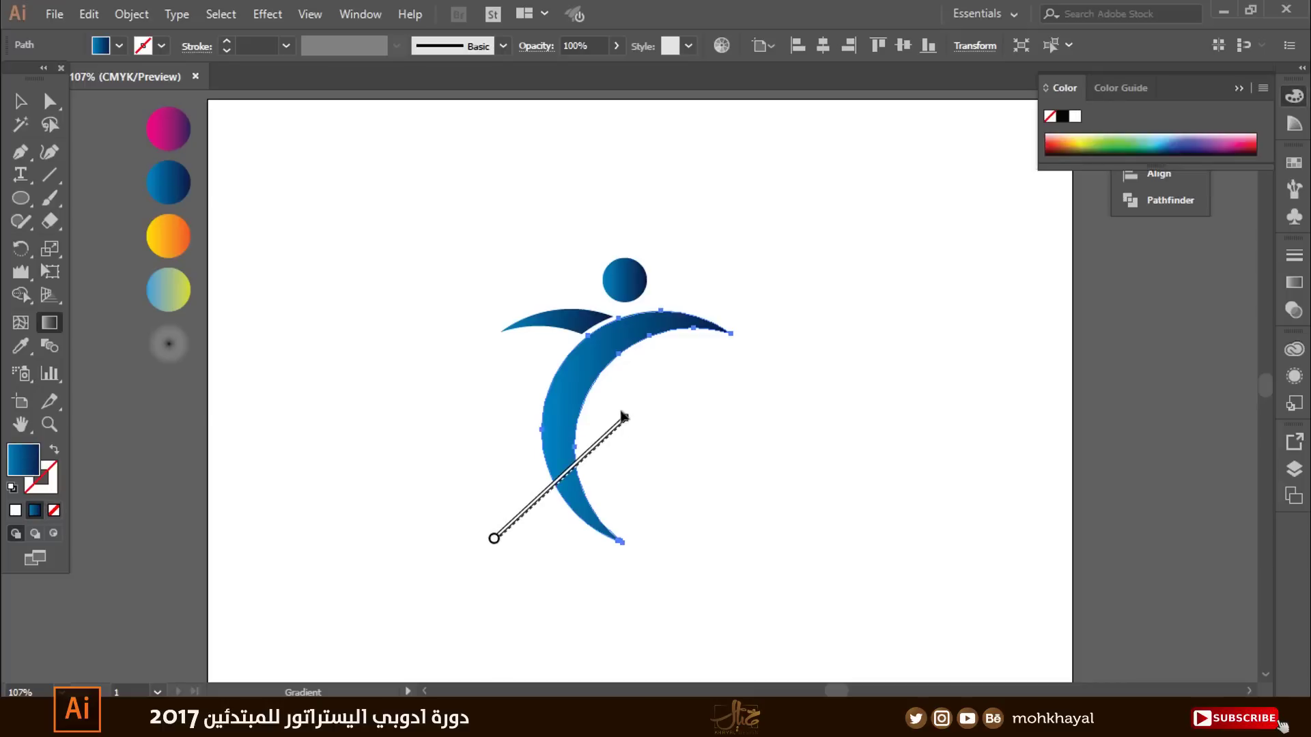
pyautogui.press('v')
pyautogui.click(751, 269)
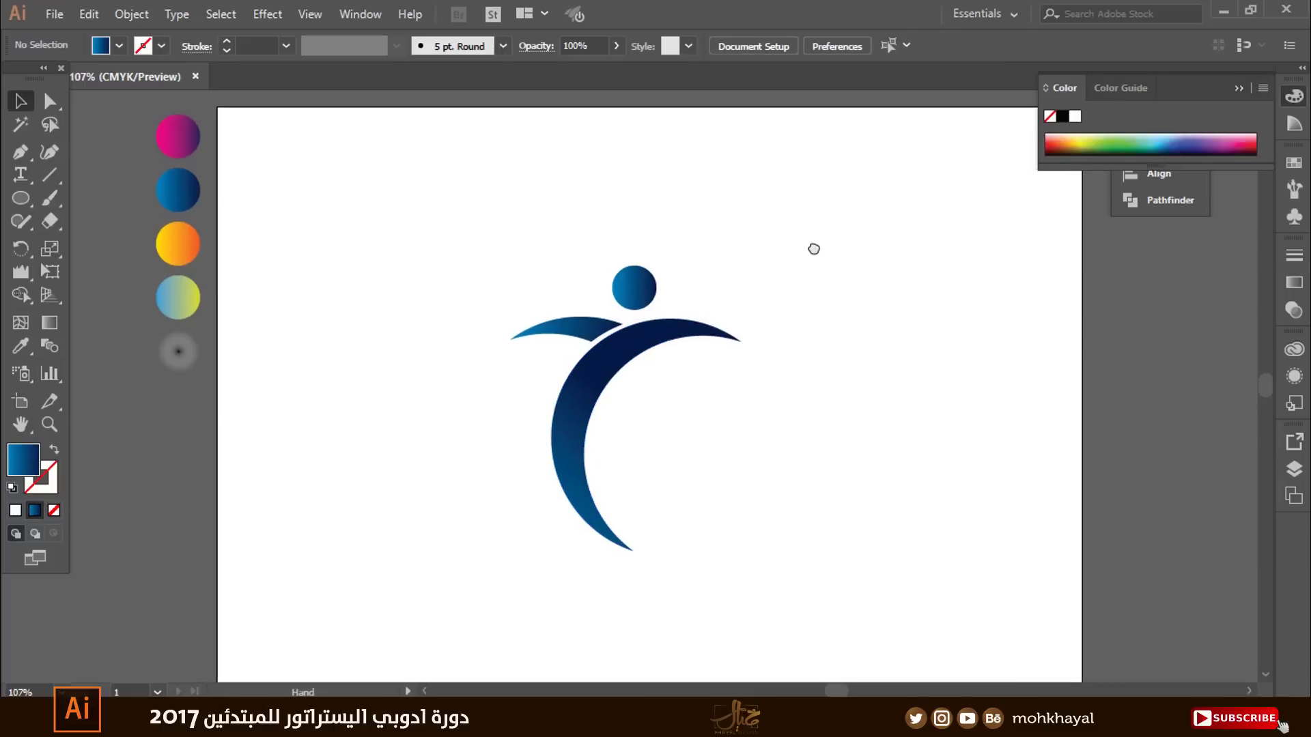
pyautogui.moveTo(782, 224); pyautogui.dragTo(533, 428)
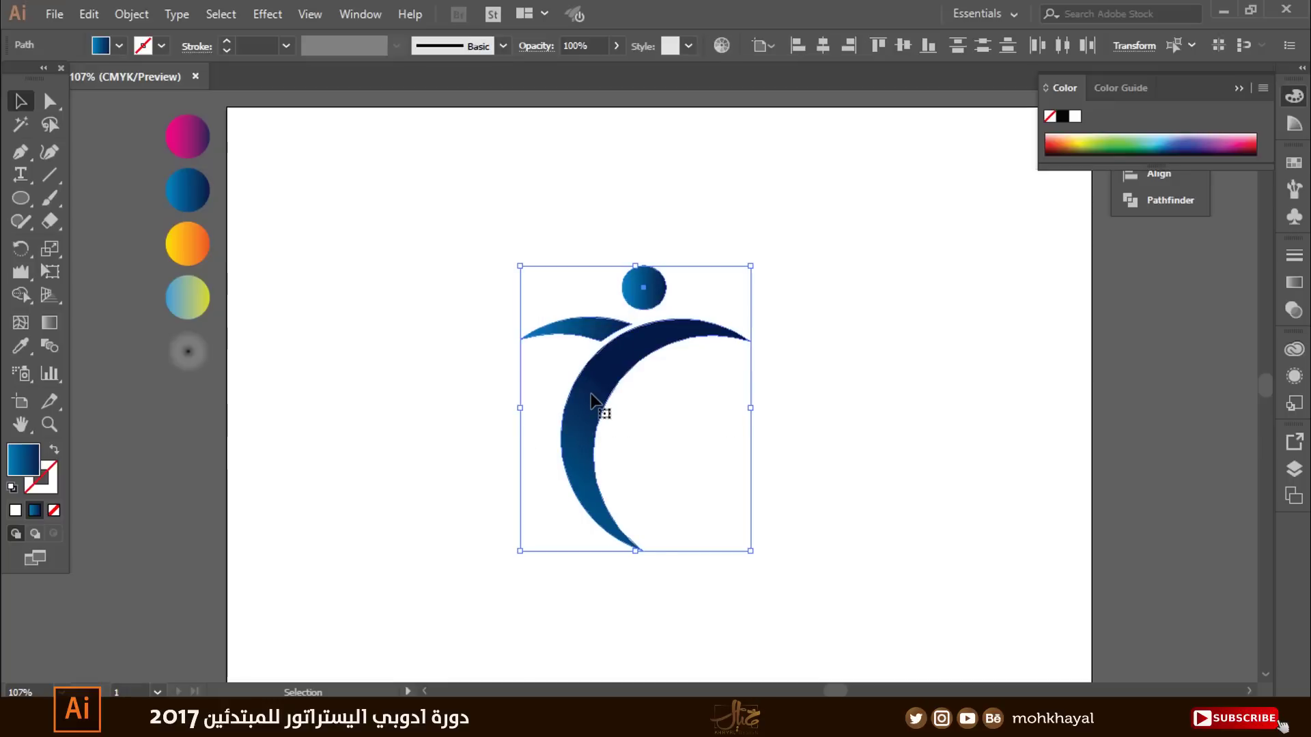
# Step: Duplicate the whole figure and place the copy 3.02 mm to the right
pyautogui.moveTo(427, 214); pyautogui.dragTo(827, 593)
pyautogui.press('a')
pyautogui.press('v')
pyautogui.moveTo(652, 354); pyautogui.dragTo(662, 361)
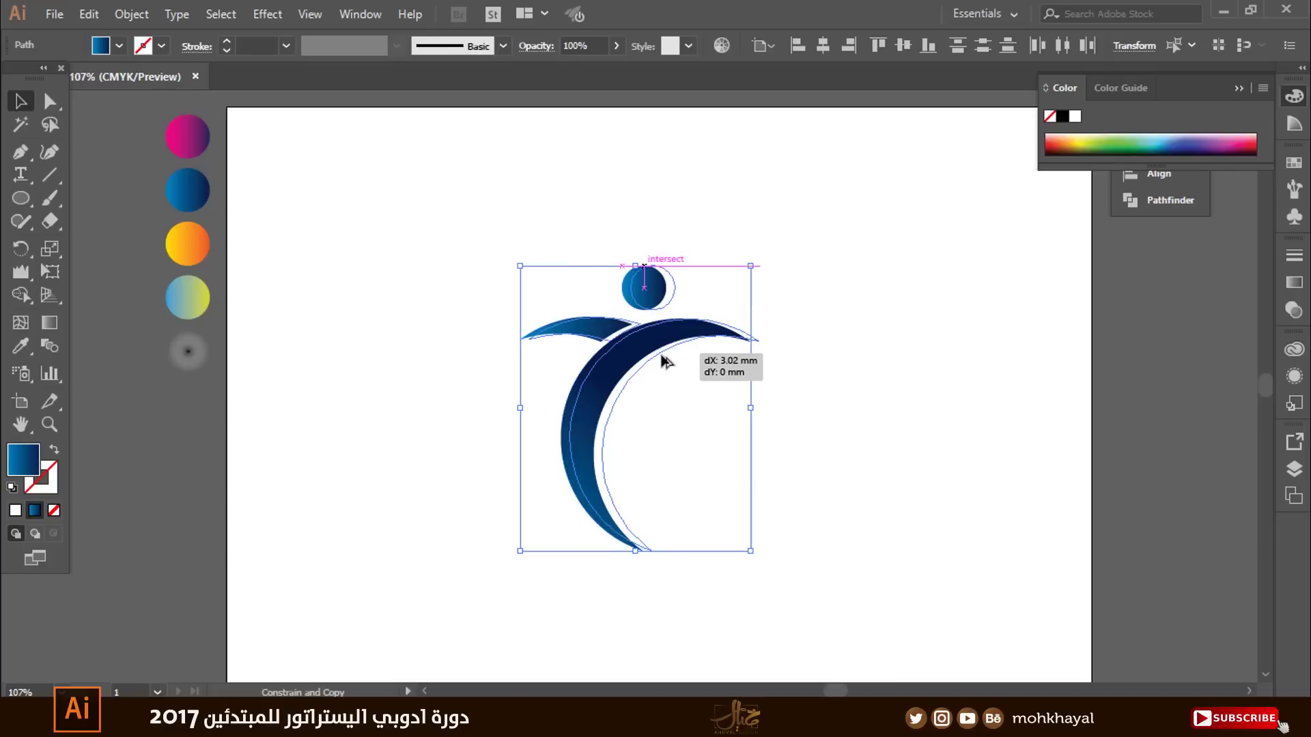
pyautogui.moveTo(660, 355); pyautogui.dragTo(661, 355)
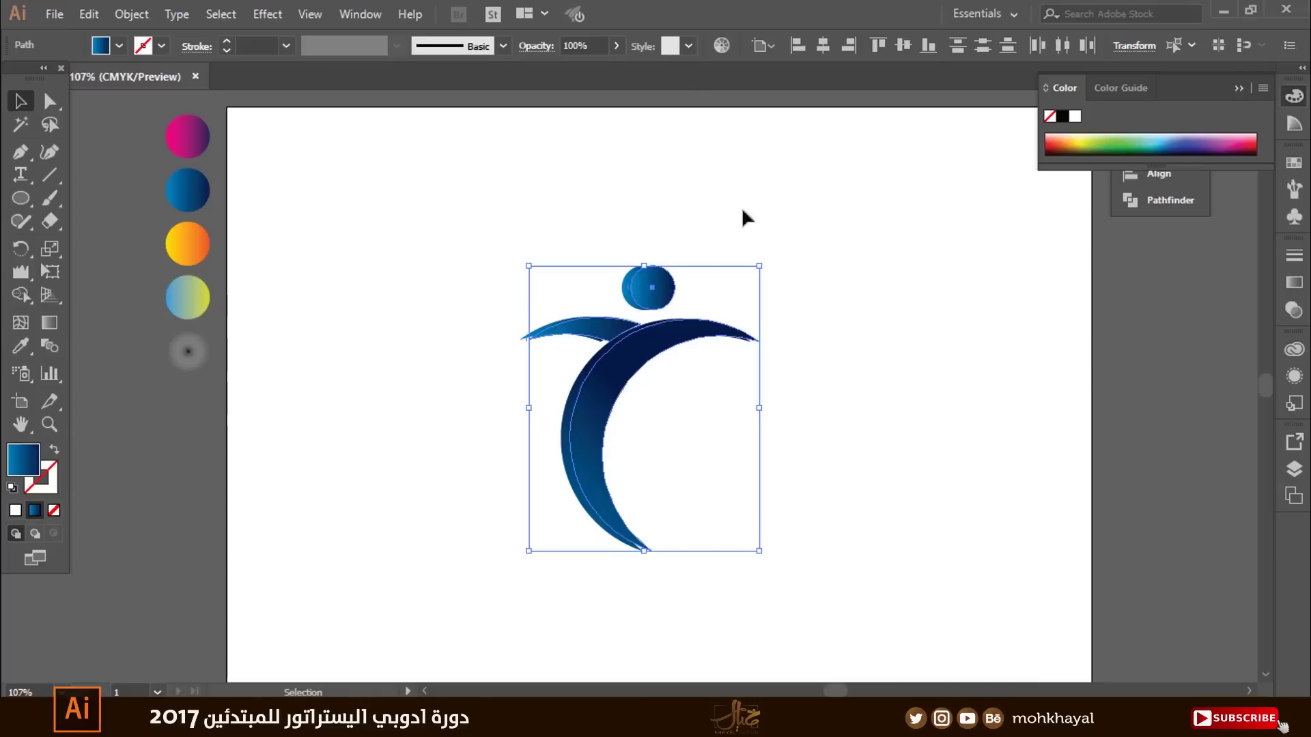
# Step: Lower the copy's opacity to 14% so it reads as a faint shadow
pyautogui.click(685, 46)
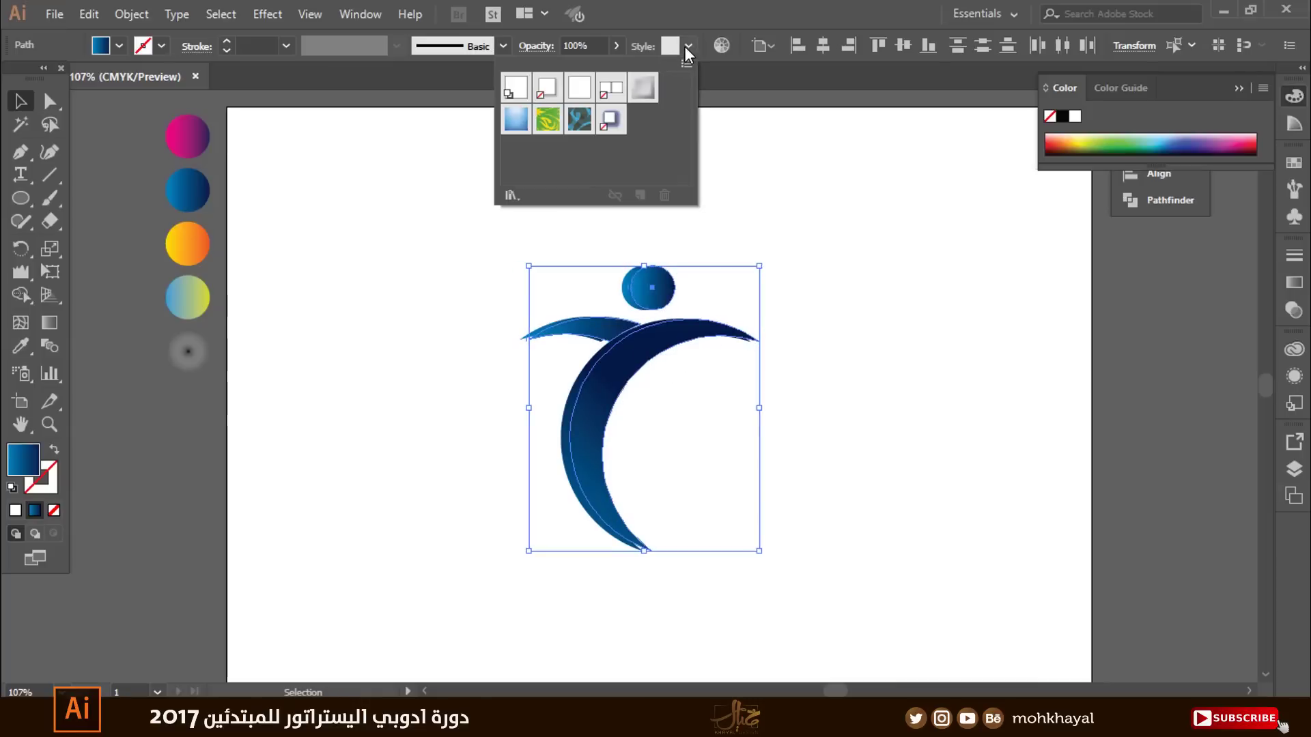
pyautogui.click(615, 46)
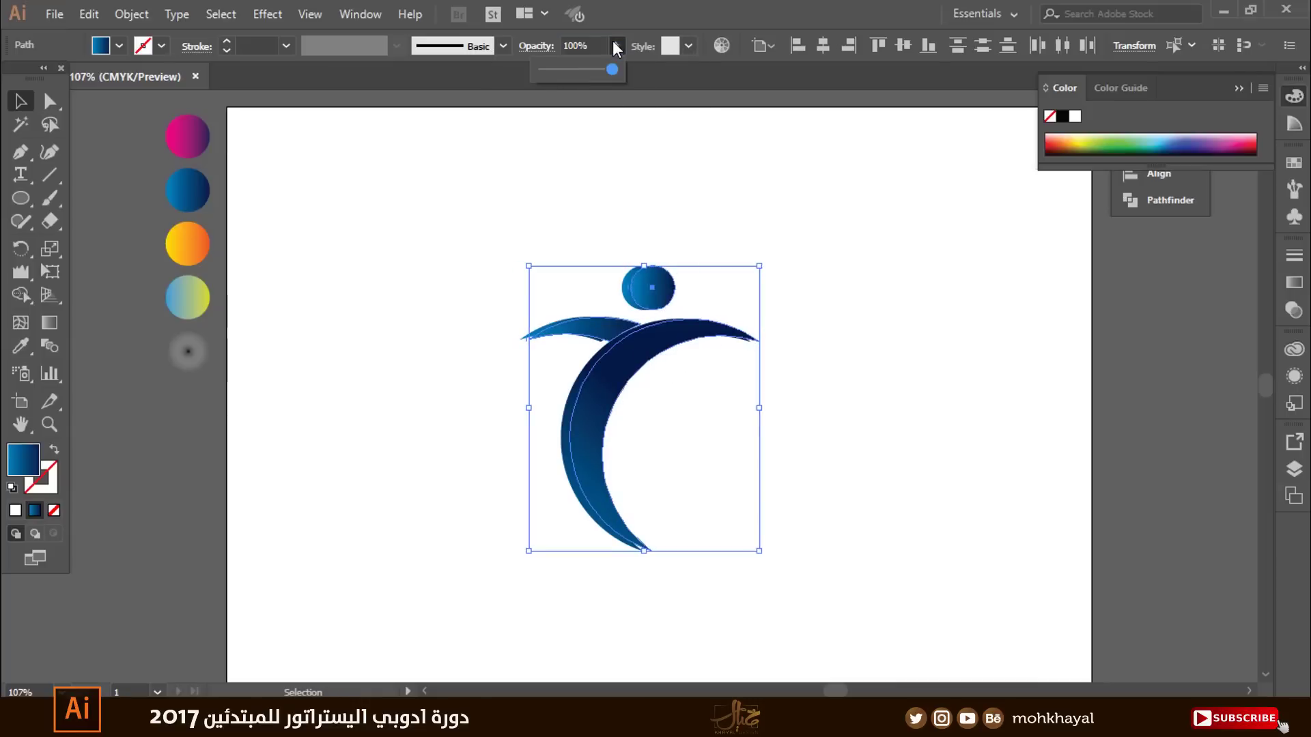
pyautogui.moveTo(560, 72); pyautogui.dragTo(557, 68)
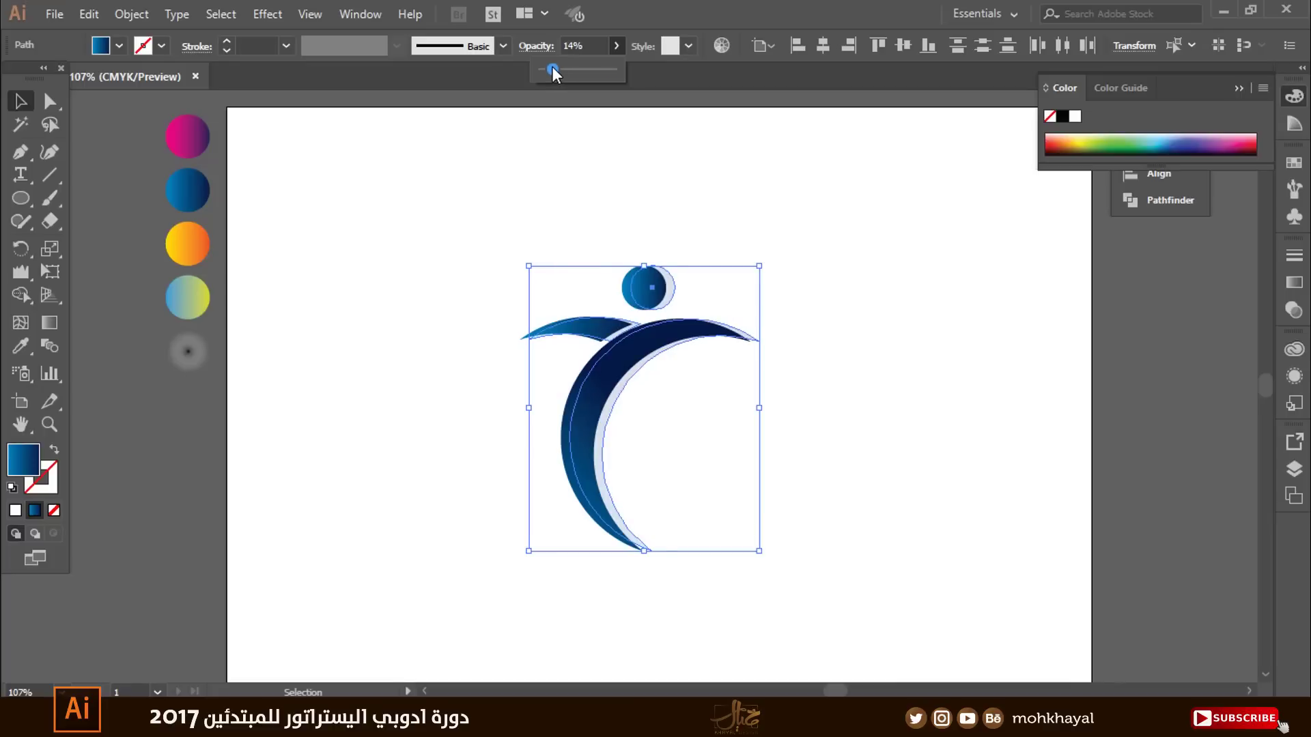
pyautogui.click(883, 292)
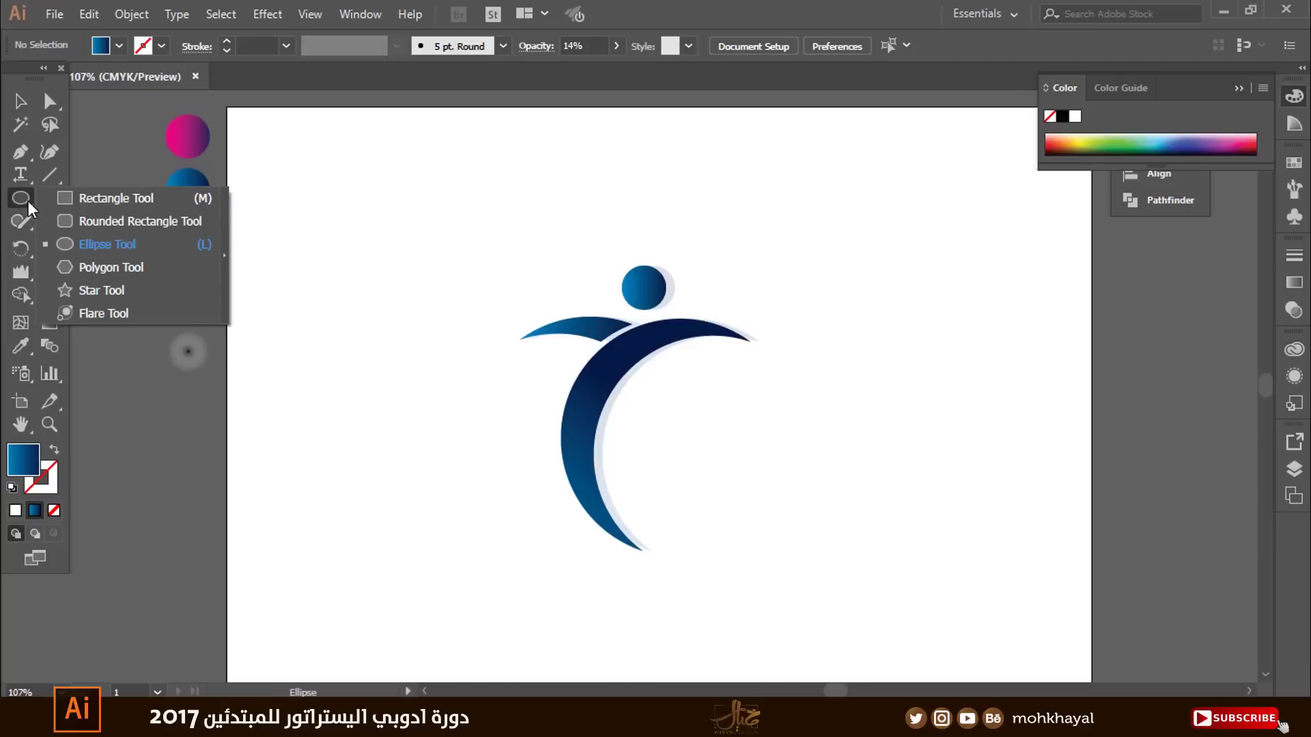
# Step: Draw a flat ellipse along the base of the figure
pyautogui.moveTo(27, 200); pyautogui.dragTo(80, 240)
pyautogui.moveTo(628, 555); pyautogui.dragTo(358, 543)
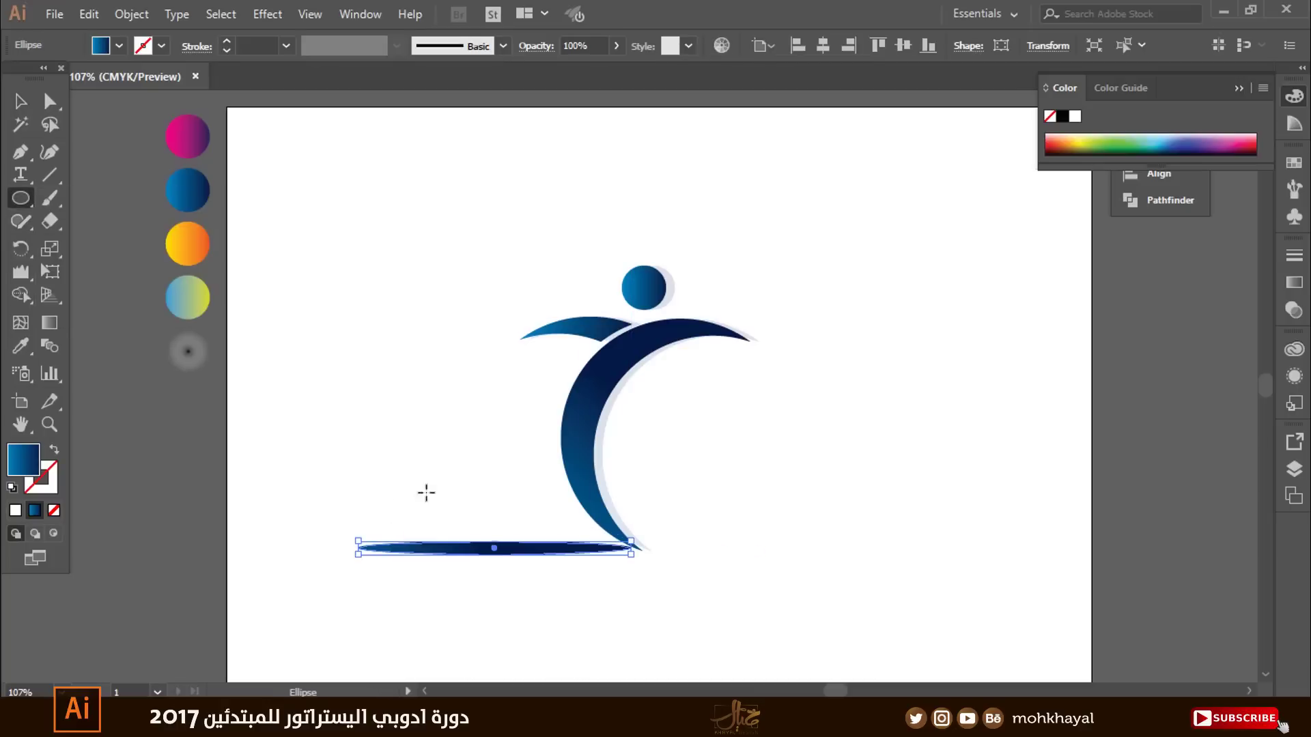
pyautogui.press('v')
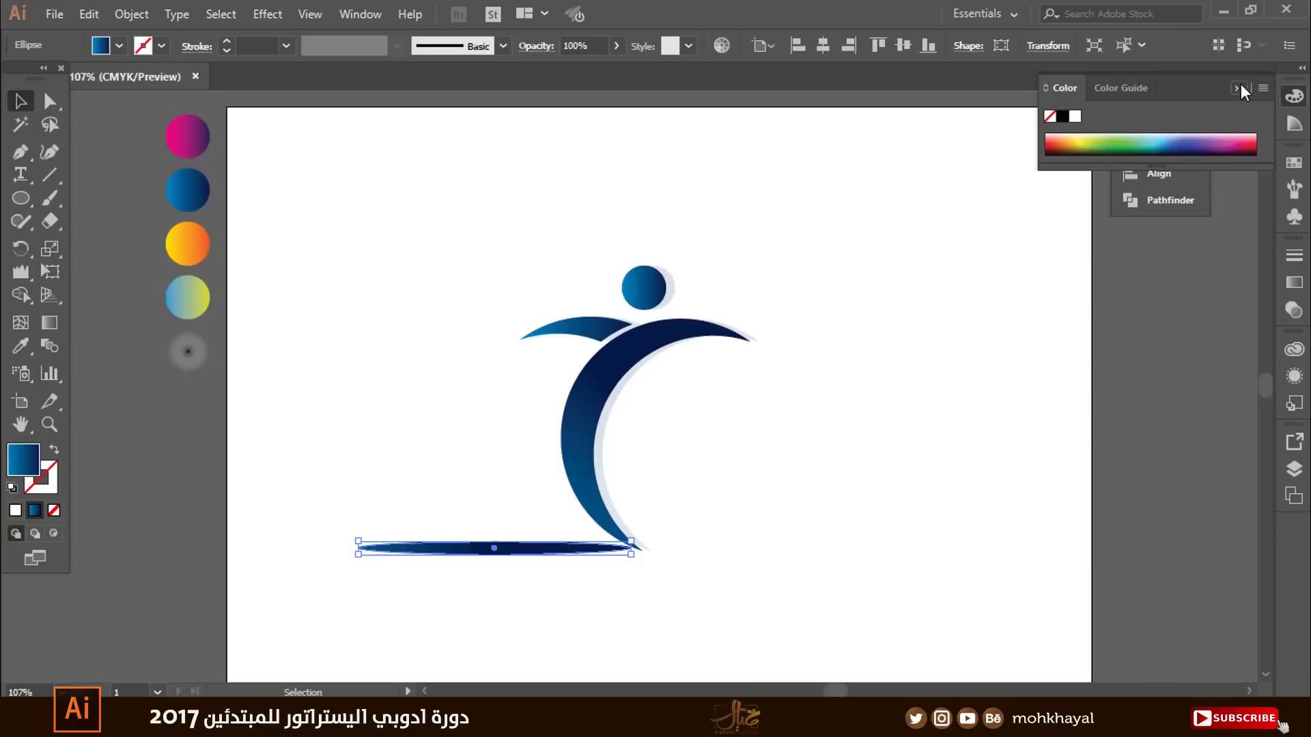
# Step: Set the ellipse gradient to two stops, white on the left and black on the right
pyautogui.click(1237, 88)
pyautogui.click(1295, 281)
pyautogui.click(1174, 398)
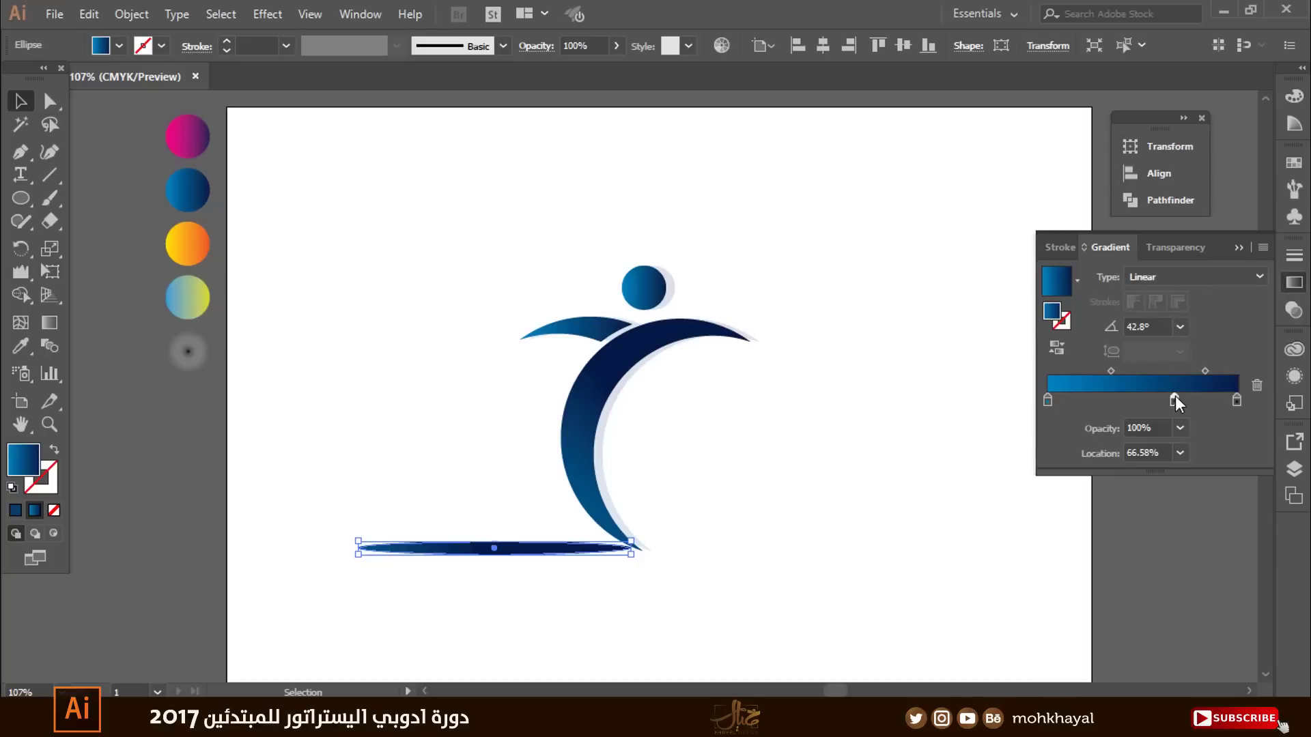
pyautogui.moveTo(1174, 400); pyautogui.dragTo(1248, 406)
pyautogui.click(1237, 402)
pyautogui.doubleClick(1236, 401)
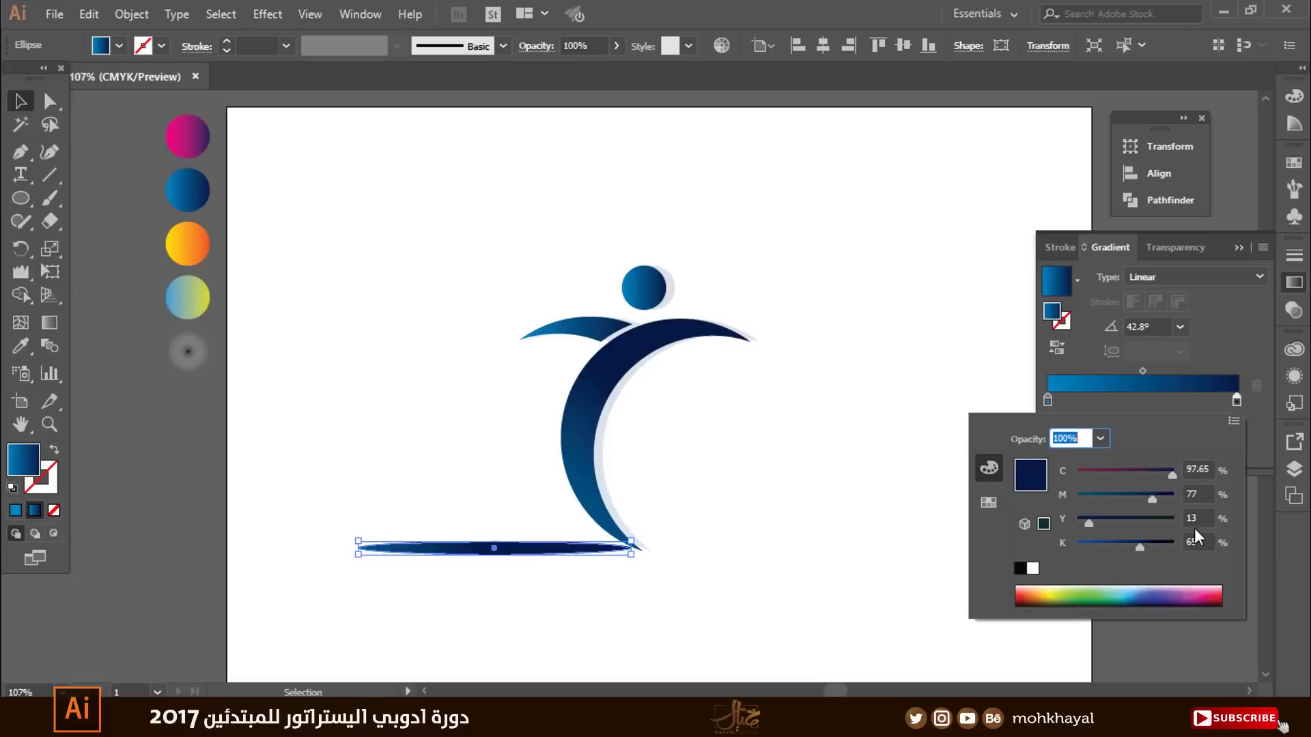
pyautogui.click(1019, 568)
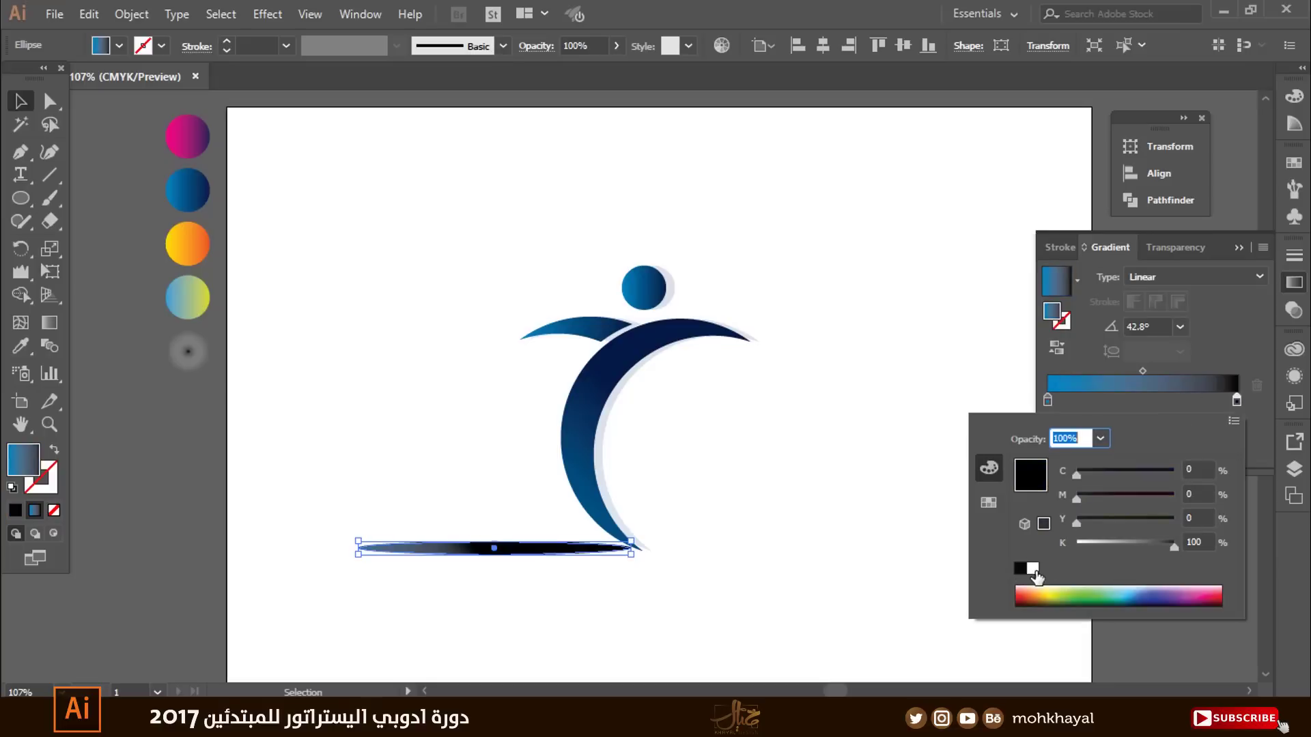
pyautogui.click(1047, 400)
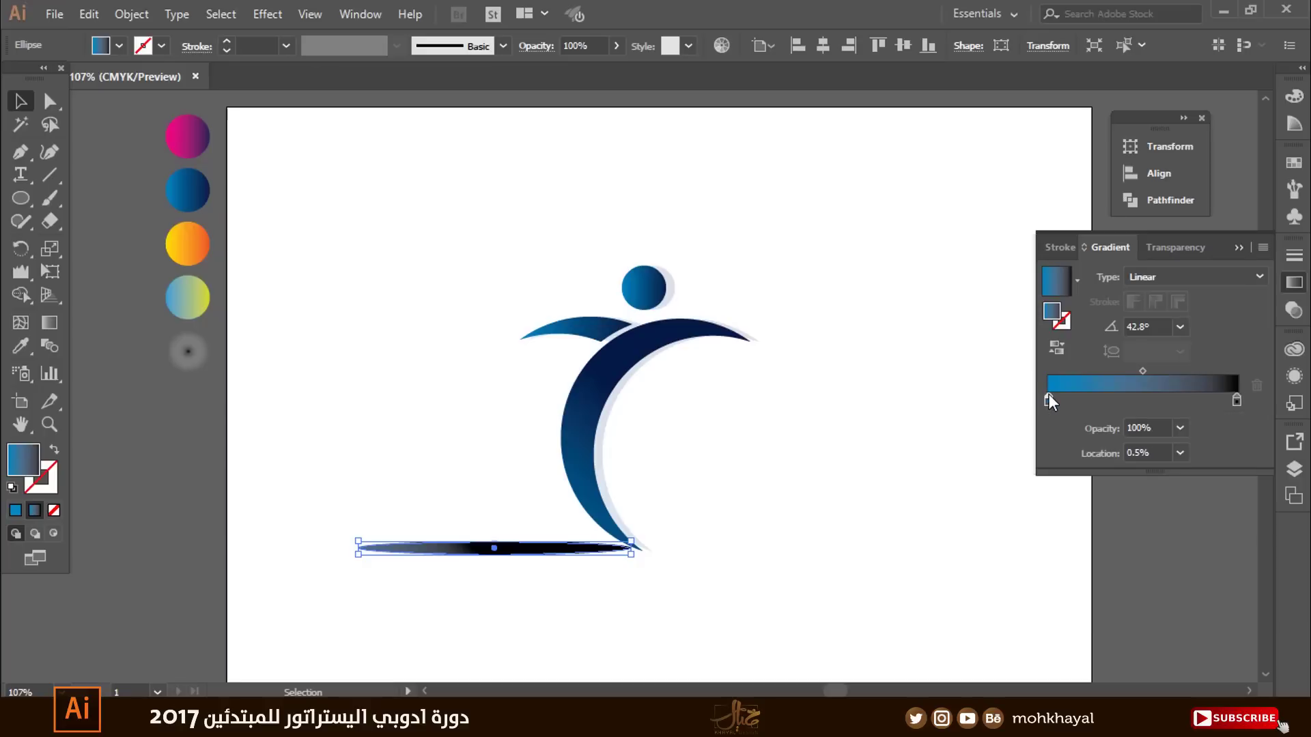
pyautogui.doubleClick(1048, 397)
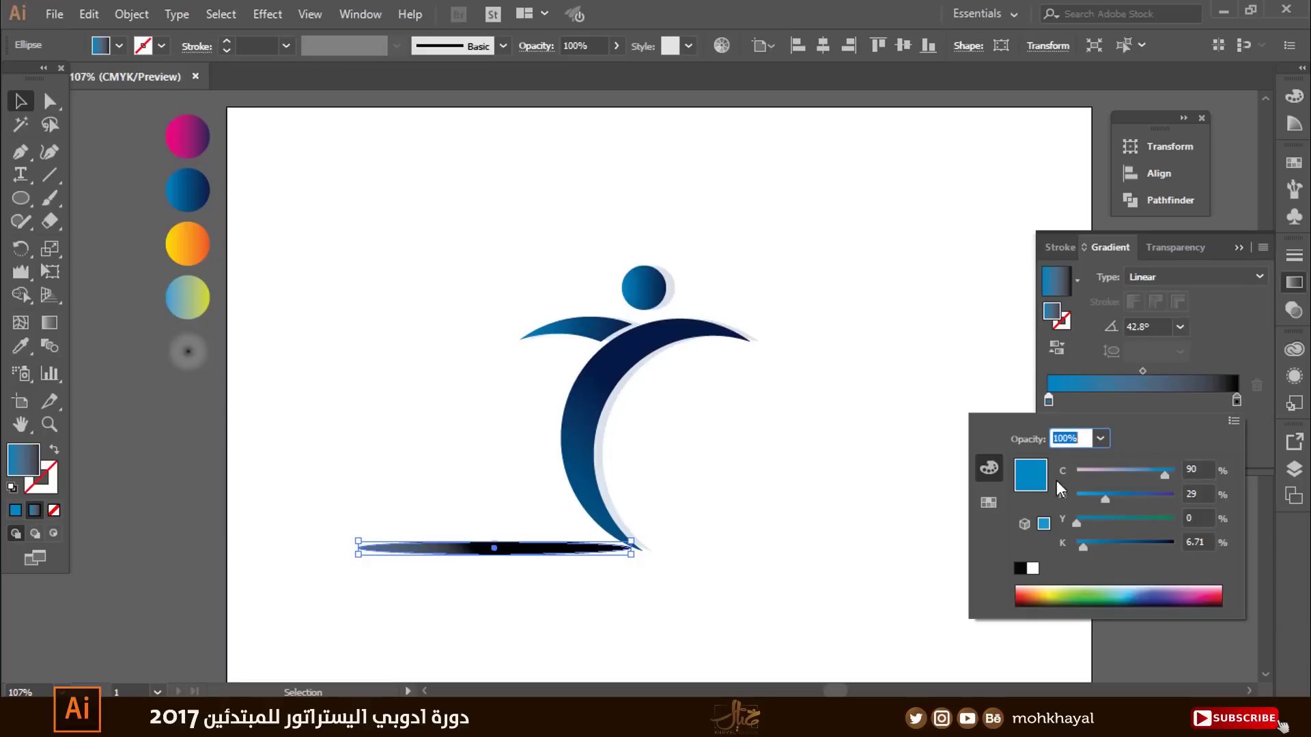
pyautogui.click(1032, 568)
pyautogui.press('Escape')
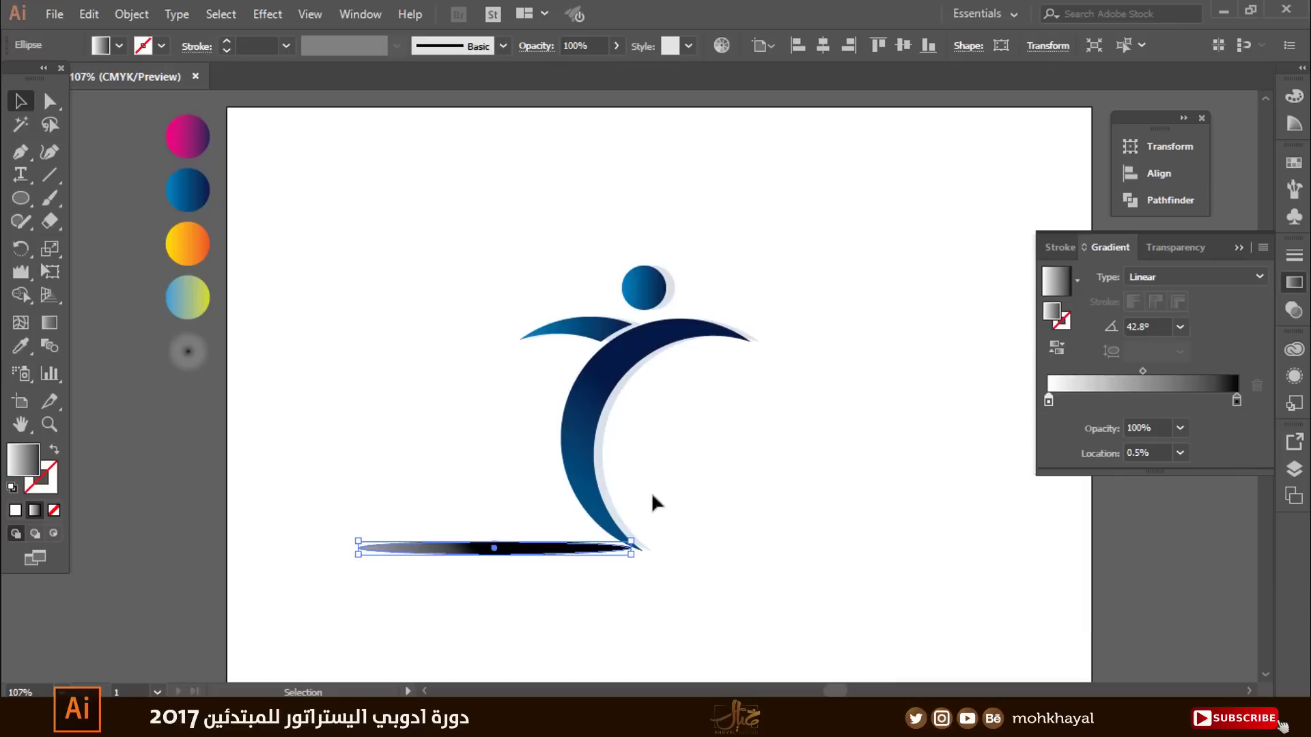
# Step: Run the ellipse's gradient horizontally from left to right across it
pyautogui.press('g')
pyautogui.moveTo(356, 549); pyautogui.dragTo(756, 538)
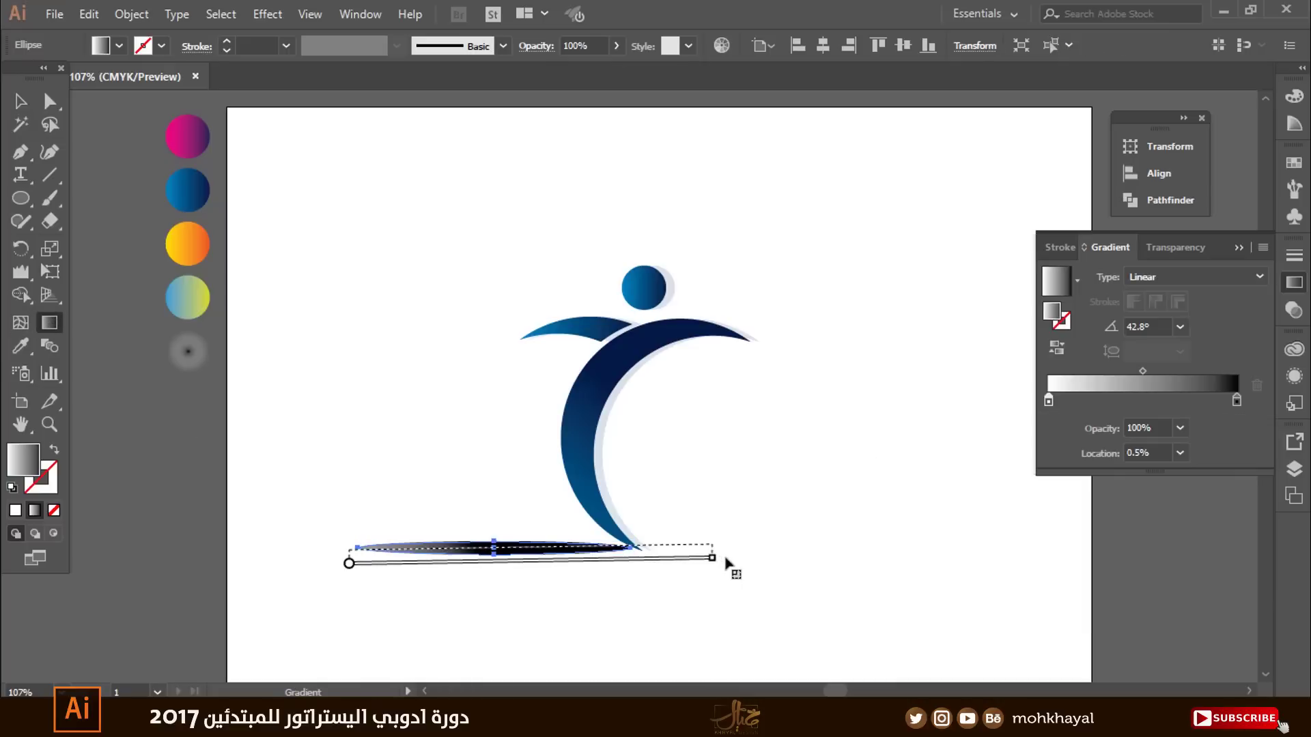
pyautogui.press('v')
pyautogui.click(550, 571)
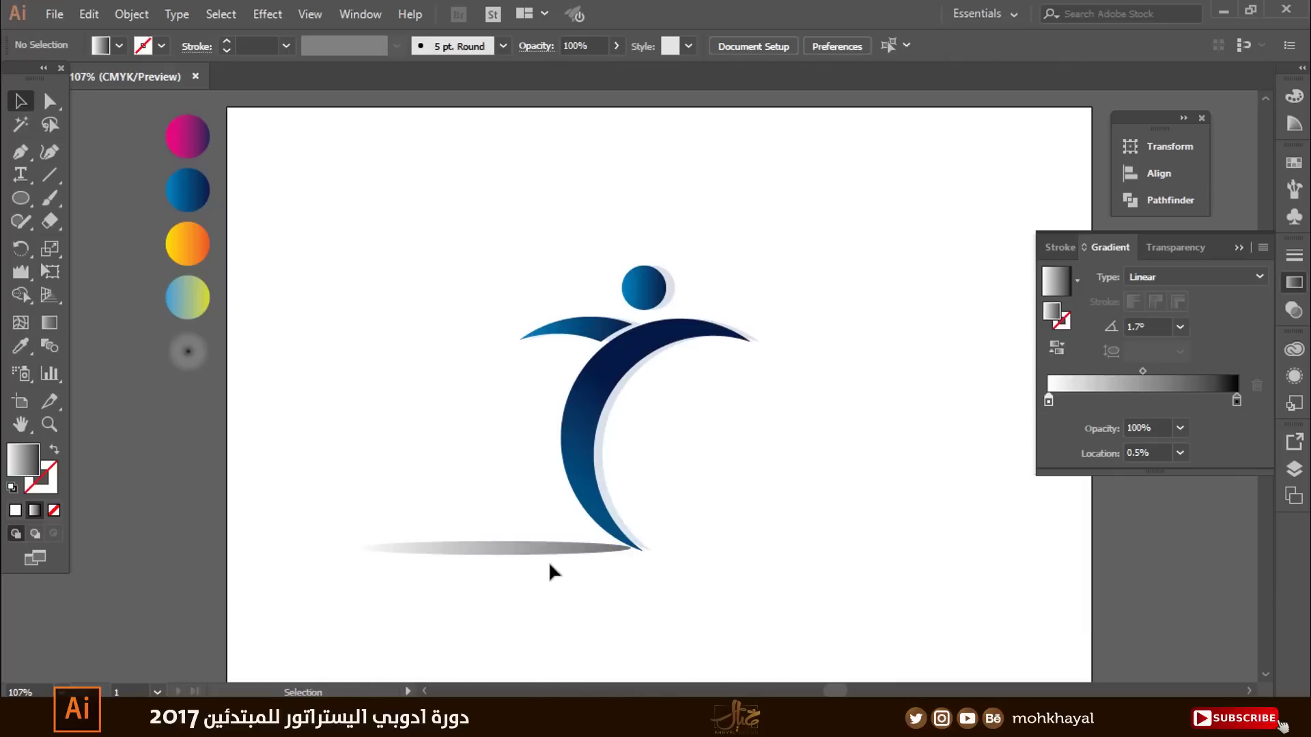
# Step: Make the shadow ellipse thinner and position it under the figure's foot
pyautogui.press('z')
pyautogui.moveTo(489, 529); pyautogui.dragTo(569, 452)
pyautogui.click(492, 410)
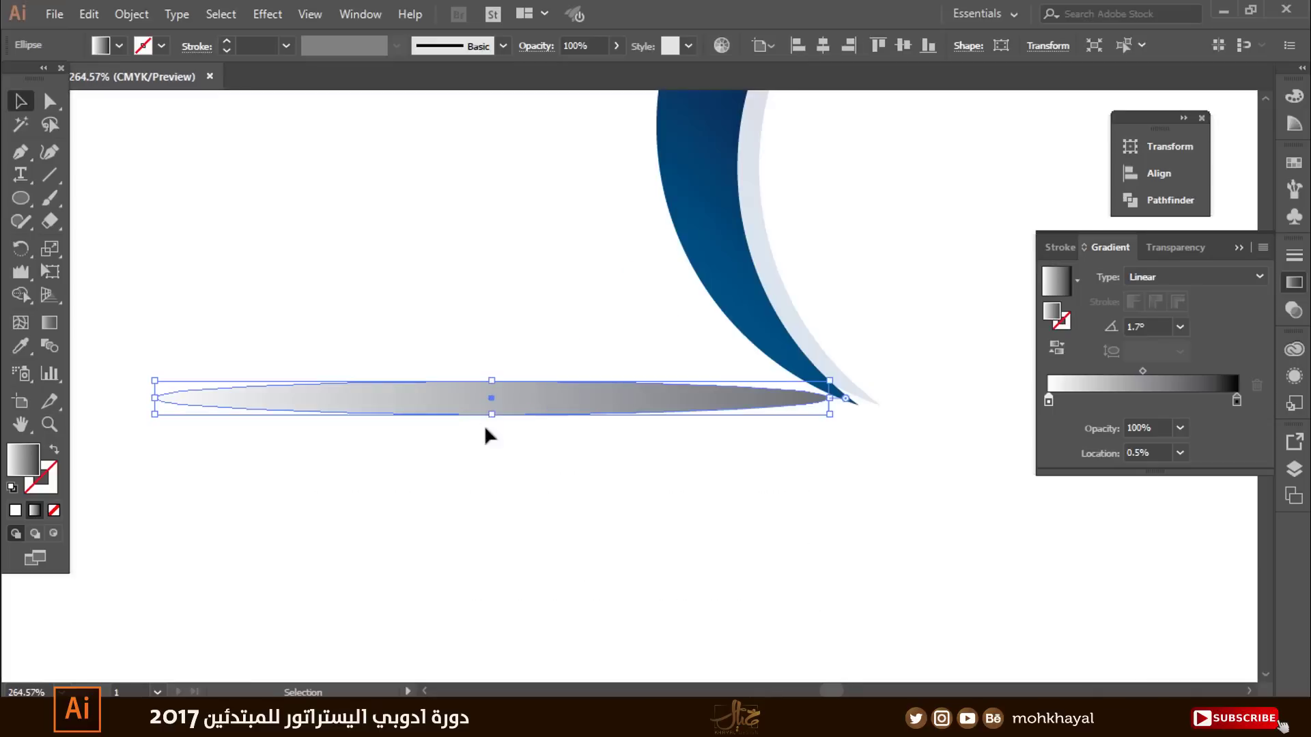
pyautogui.moveTo(491, 414); pyautogui.dragTo(492, 404)
pyautogui.moveTo(609, 394); pyautogui.dragTo(654, 403)
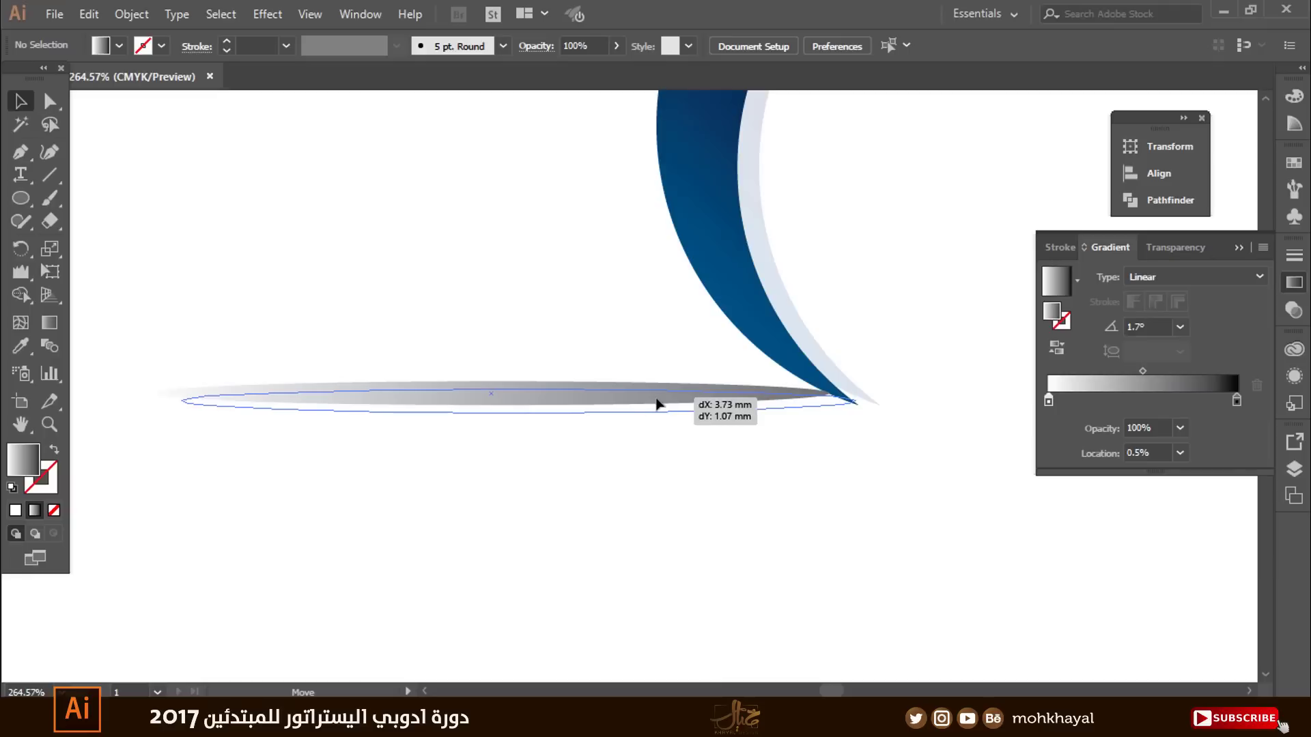
pyautogui.moveTo(654, 402); pyautogui.dragTo(660, 408)
pyautogui.click(522, 347)
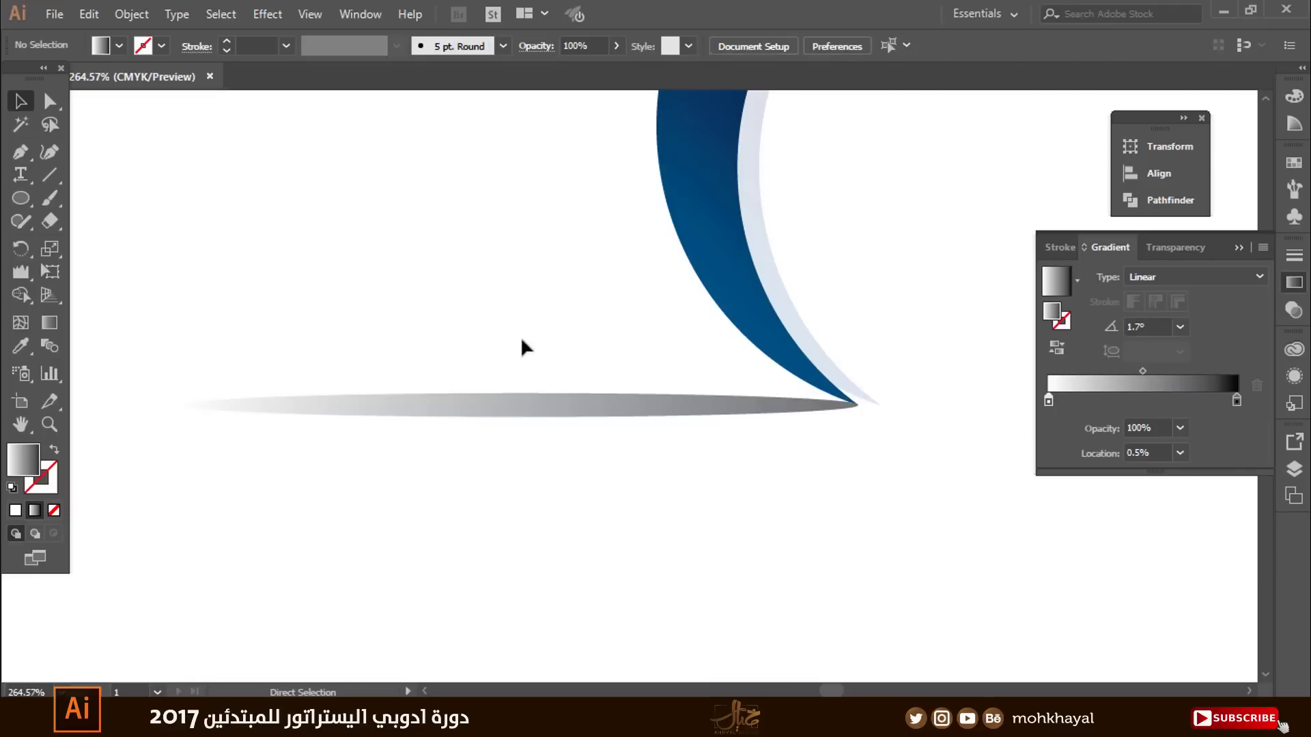
pyautogui.hotkey('ctrl', '0')
pyautogui.press('z')
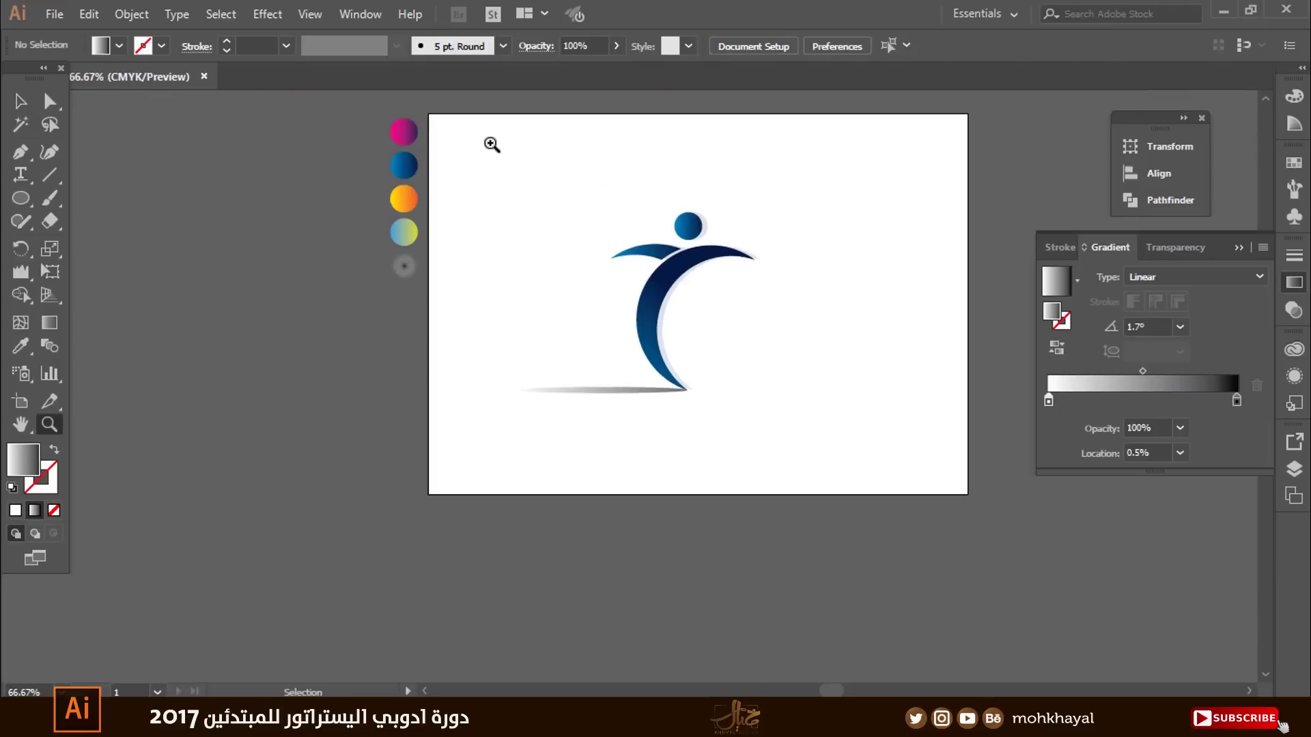
pyautogui.click(819, 382)
pyautogui.press('Tab')
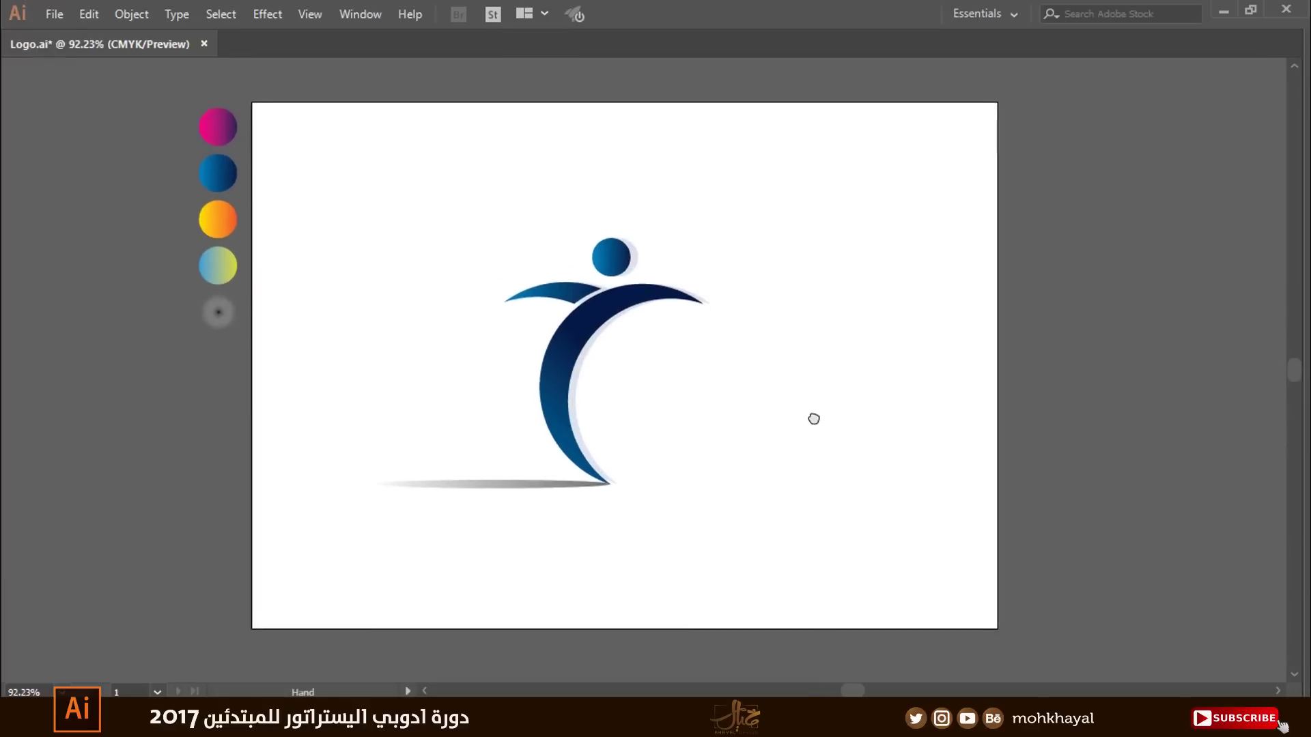
# Step: Paste the LOGO DESIGN / SLOGAN HERE text block and place it right of the figure
pyautogui.press('v')
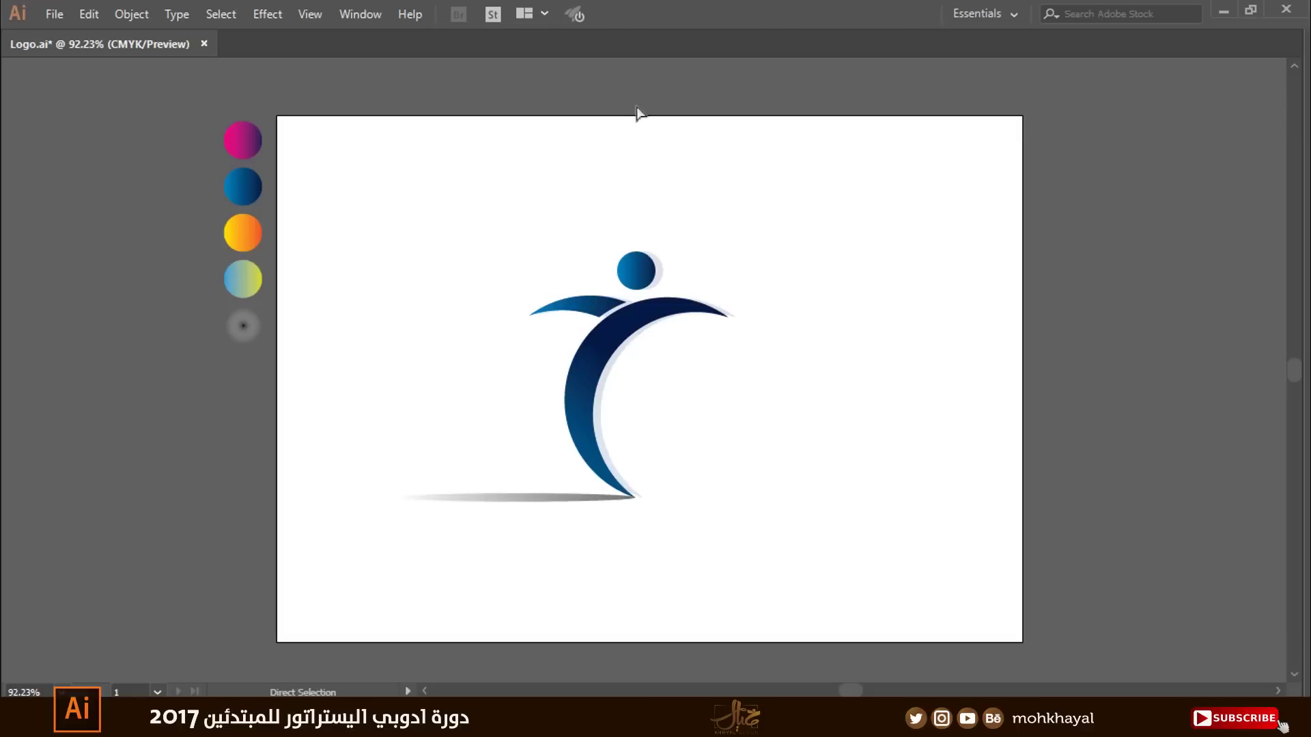
pyautogui.press('a')
pyautogui.hotkey('ctrl', 'v')
pyautogui.moveTo(804, 384); pyautogui.dragTo(904, 406)
pyautogui.click(842, 306)
# Step: Shift the whole logo slightly left on the artboard
pyautogui.moveTo(1017, 166); pyautogui.dragTo(445, 649)
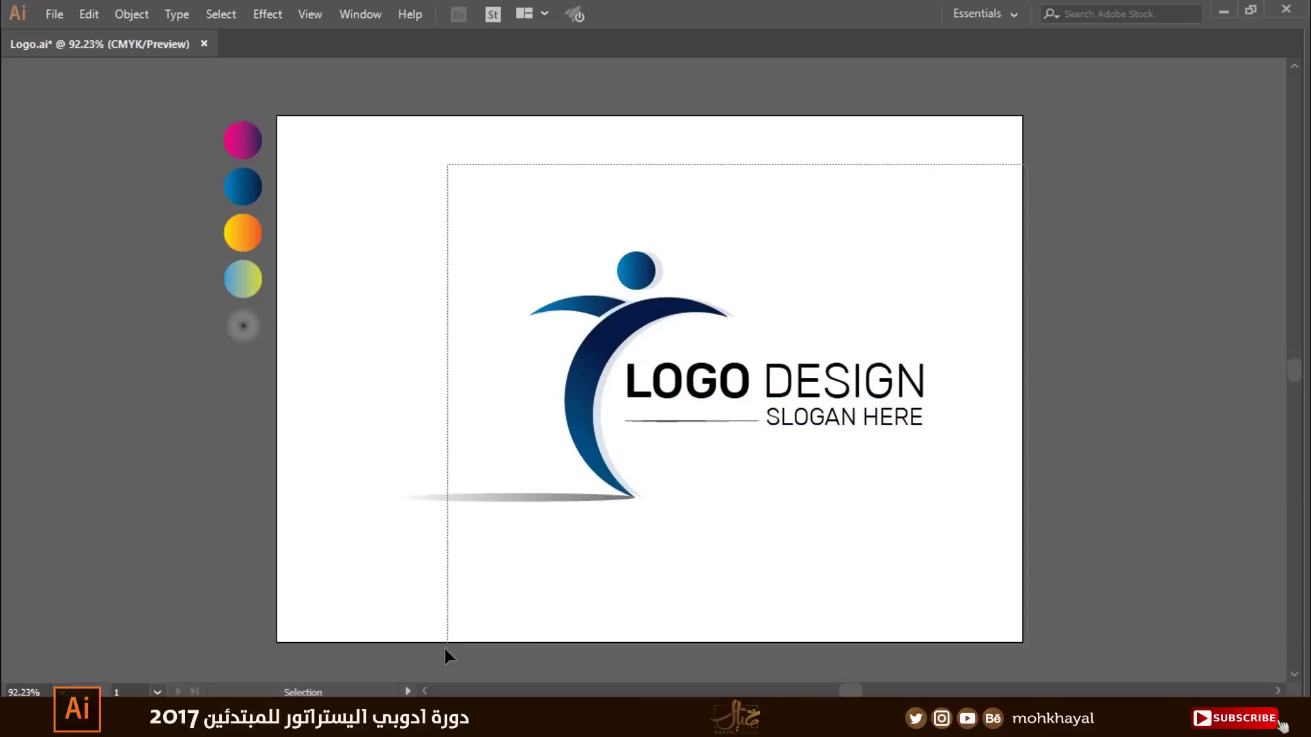
pyautogui.moveTo(614, 497); pyautogui.dragTo(581, 511)
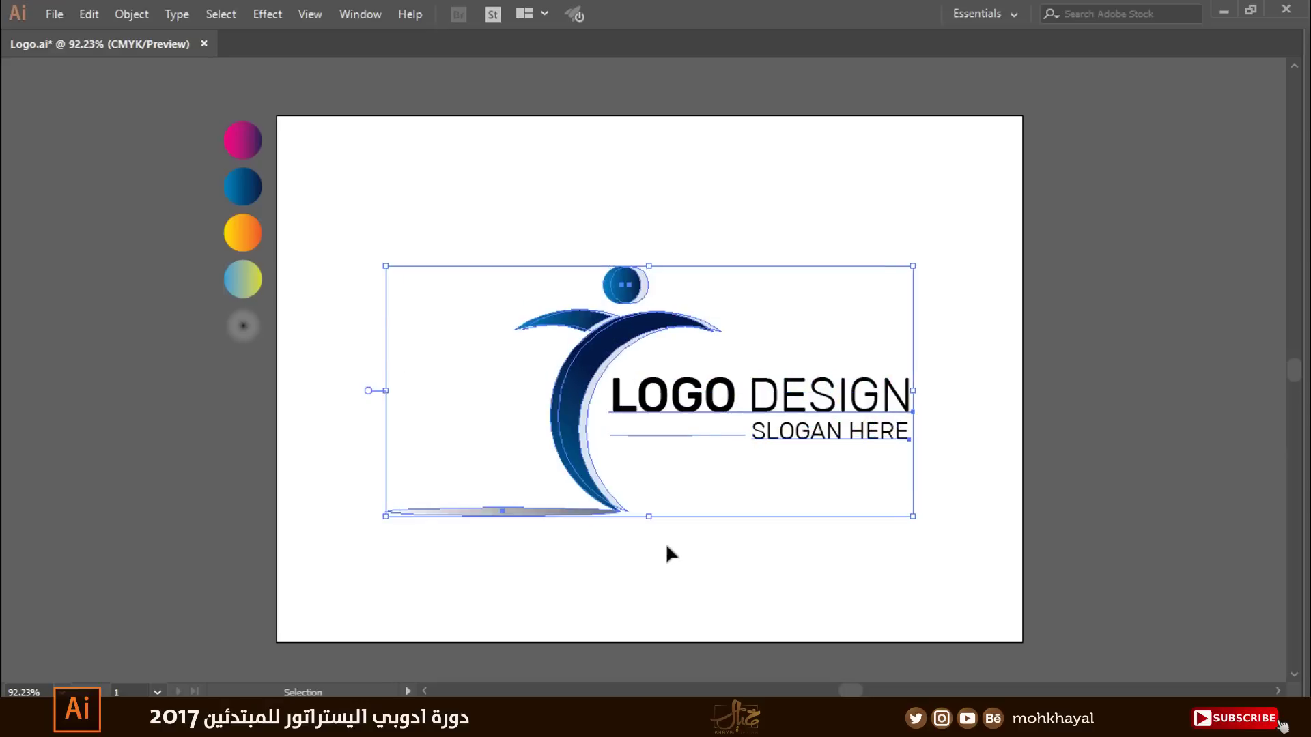
pyautogui.click(667, 550)
pyautogui.press('Tab')
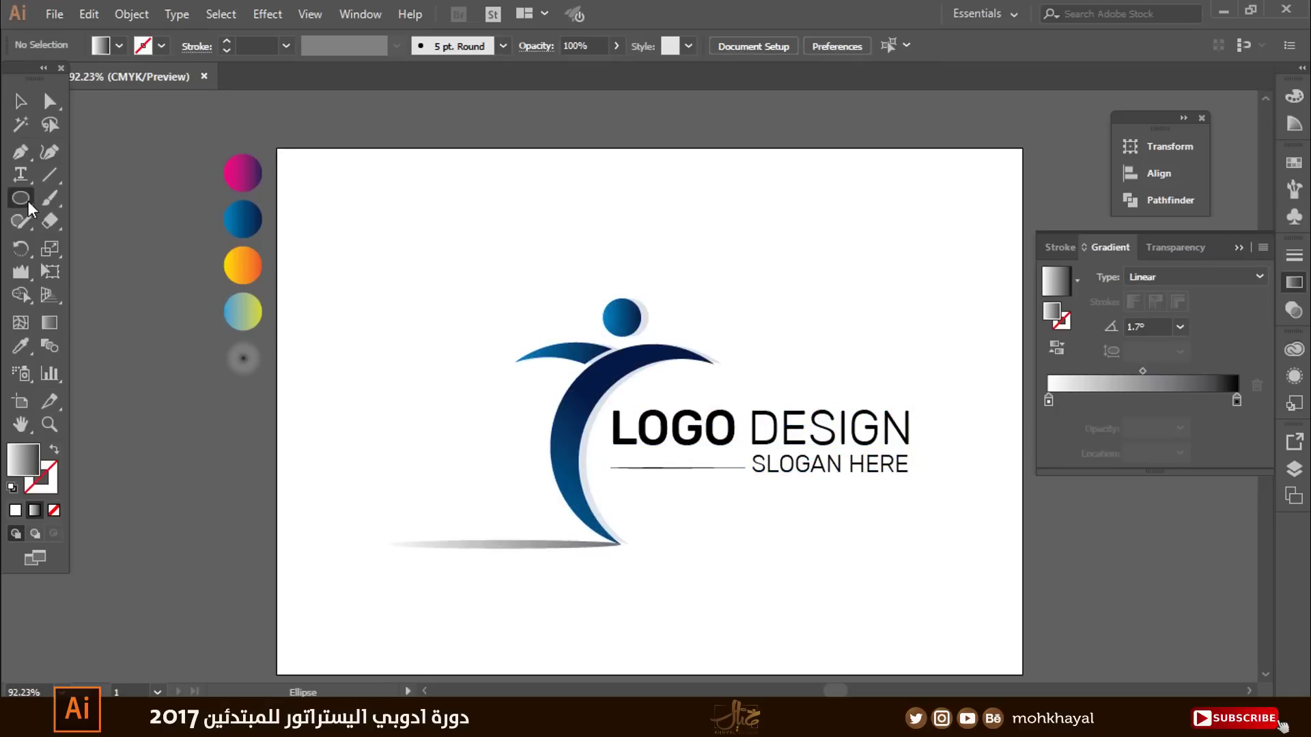
# Step: Draw an artboard-sized rectangle, fill it with the gradient, and send it behind the logo
pyautogui.moveTo(27, 201); pyautogui.dragTo(81, 195)
pyautogui.press('Tab')
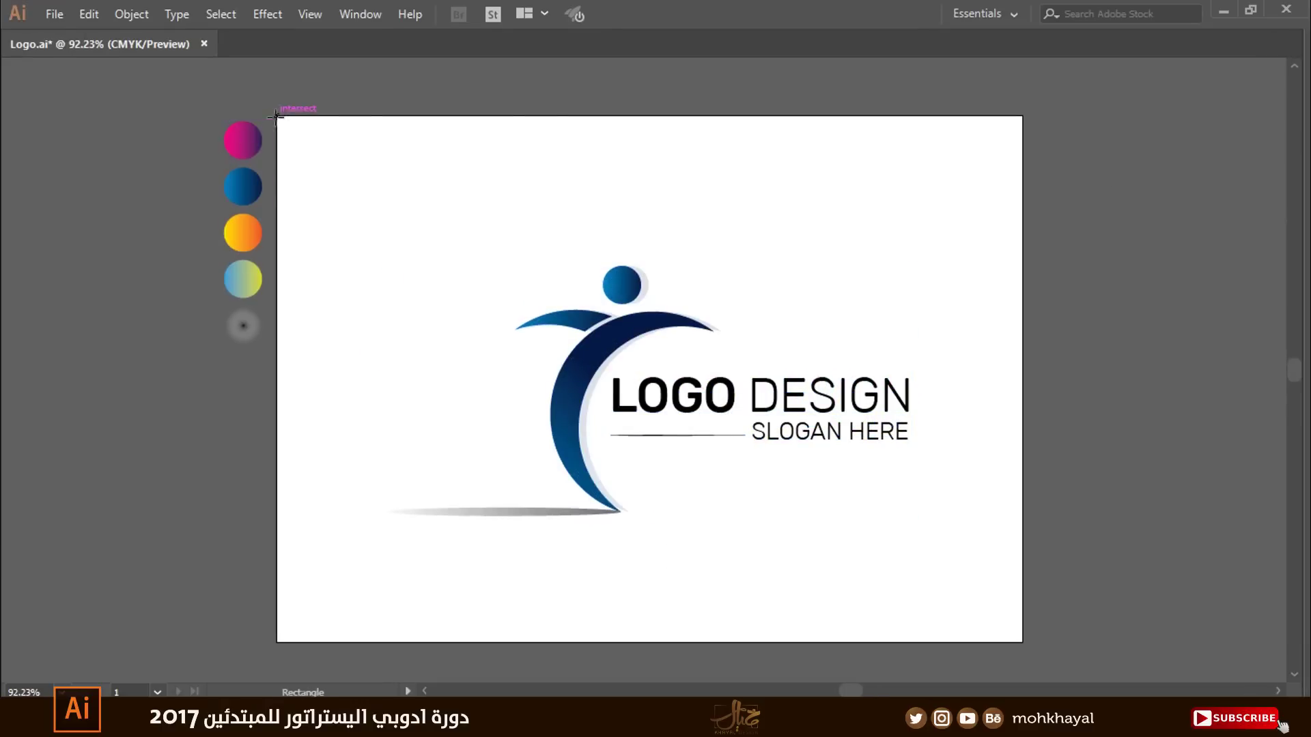
pyautogui.moveTo(277, 114); pyautogui.dragTo(1022, 642)
pyautogui.press('v')
pyautogui.hotkey('ctrl', 'shift', '[')
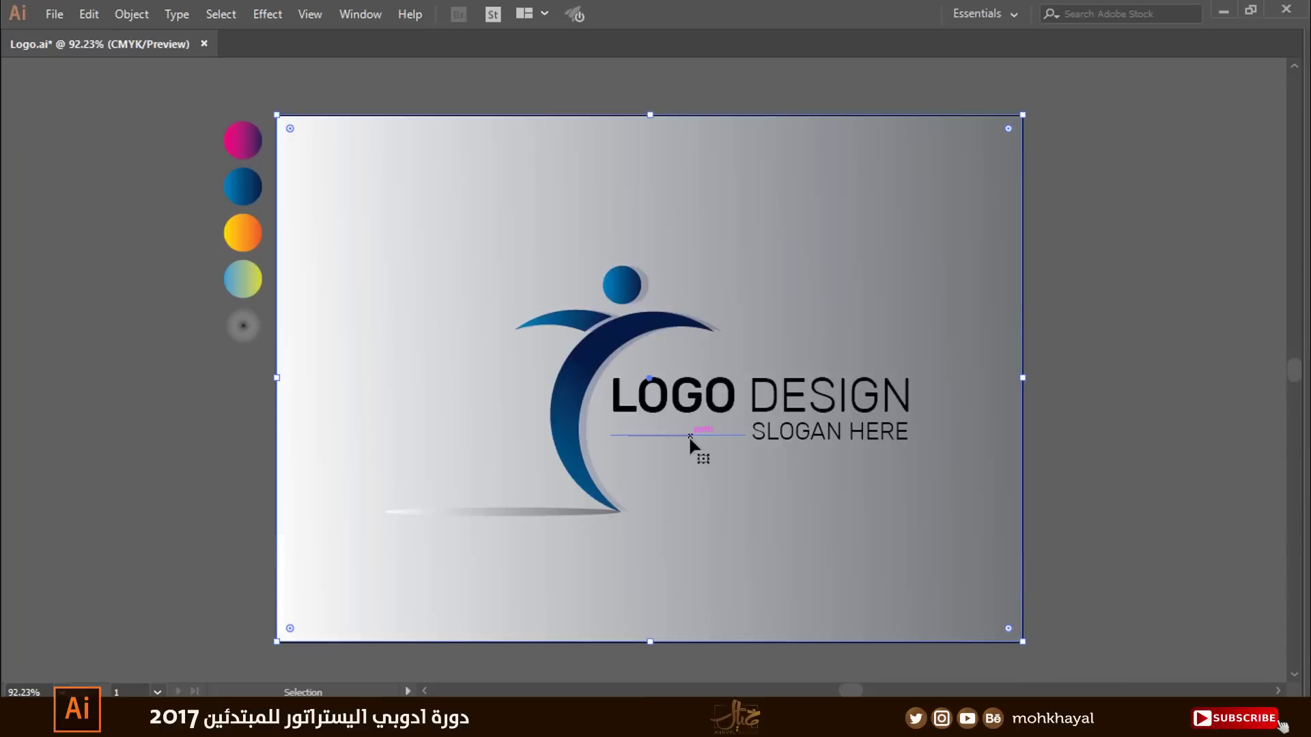
pyautogui.press('Tab')
# Step: Run the gradient diagonally across the rectangle, starting from the top-left corner
pyautogui.moveTo(670, 363); pyautogui.dragTo(566, 331)
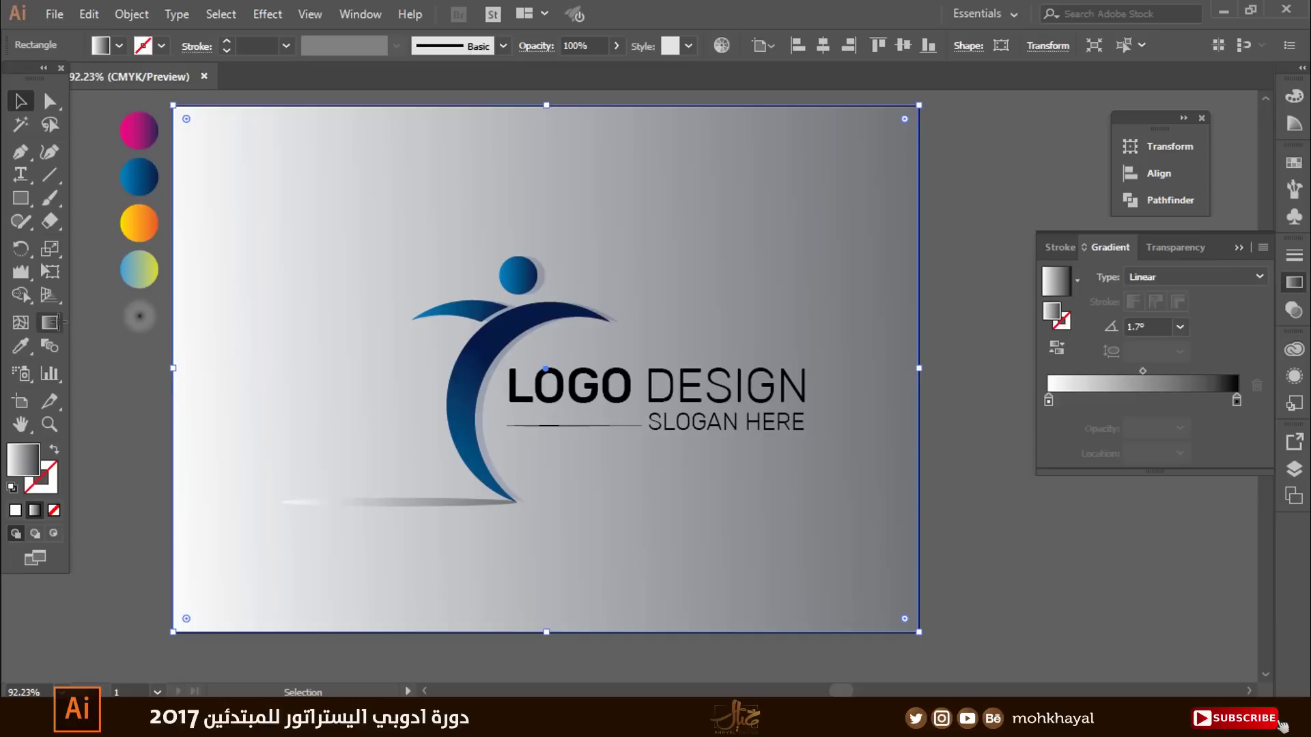
pyautogui.press('g')
pyautogui.moveTo(273, 159); pyautogui.dragTo(939, 640)
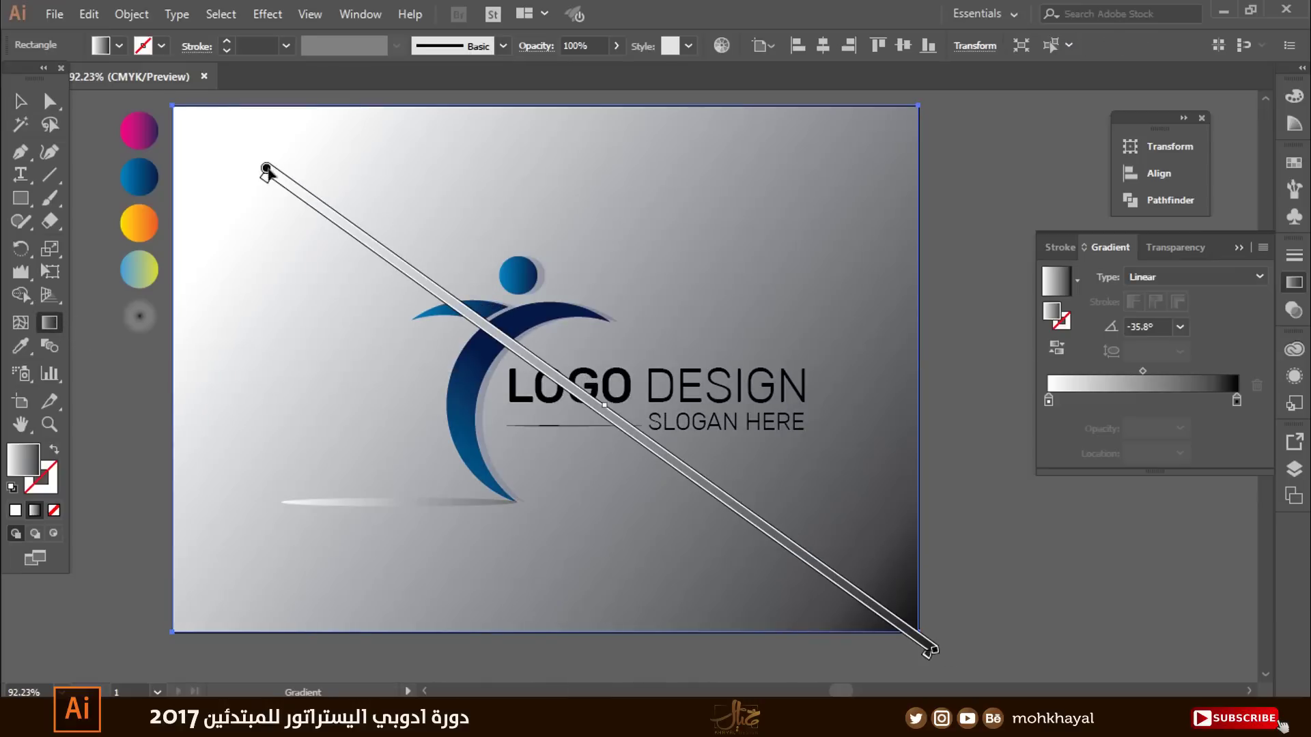
pyautogui.moveTo(273, 161); pyautogui.dragTo(539, 355)
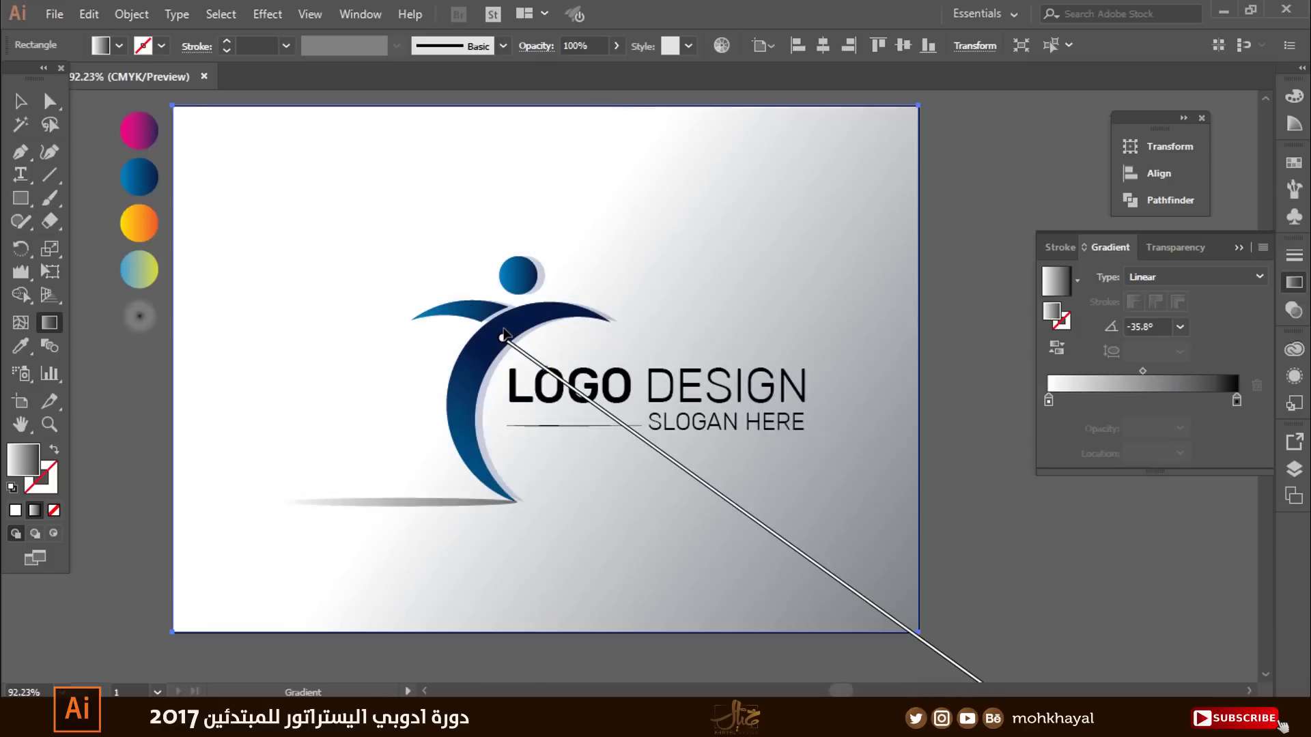
# Step: Change the gradient's dark end stop to a muted steel blue by adjusting yellow and magenta
pyautogui.press('v')
pyautogui.click(1235, 400)
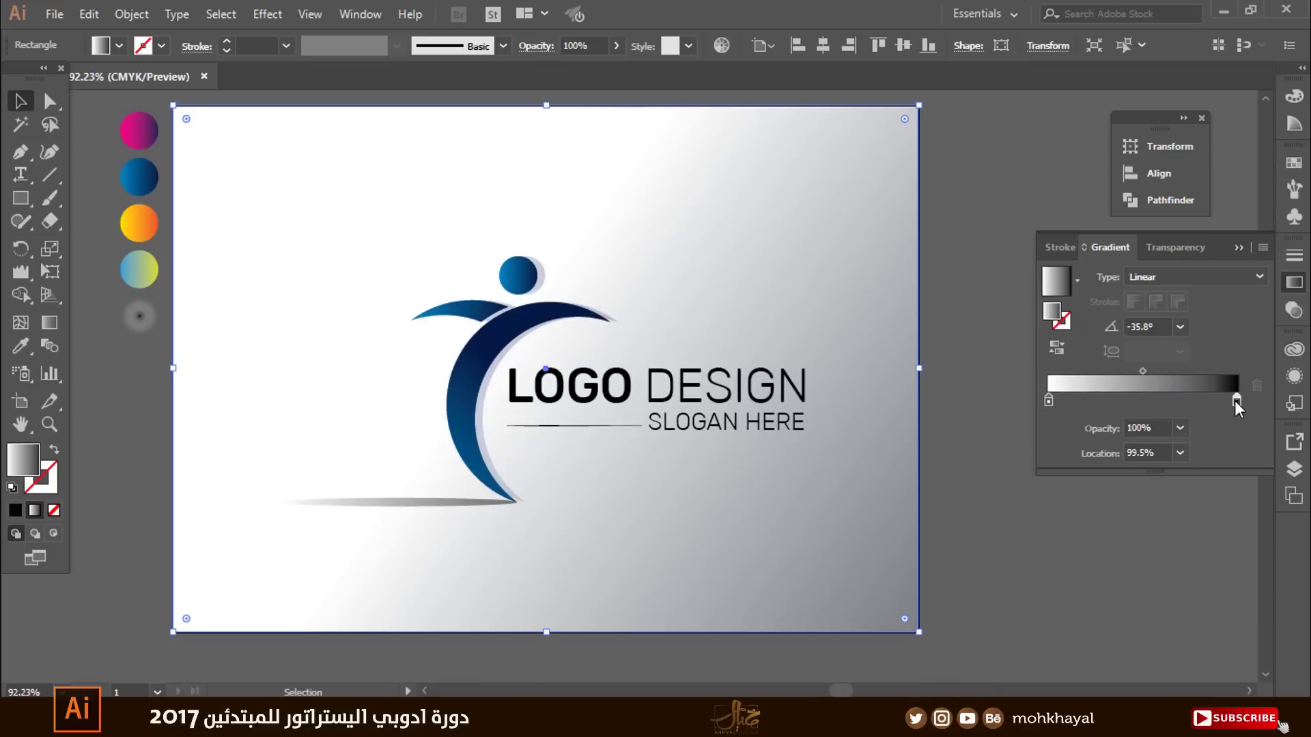
pyautogui.doubleClick(1237, 399)
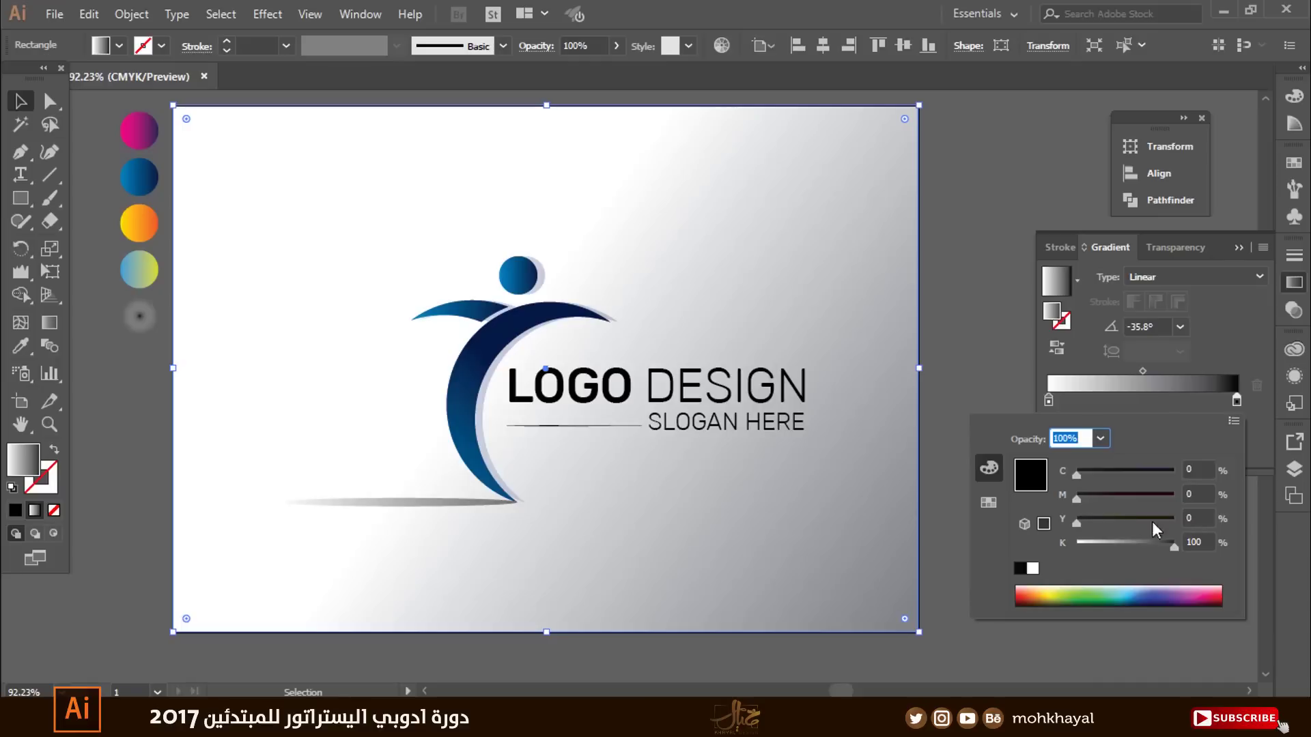
pyautogui.moveTo(1077, 522)
pyautogui.mouseDown()
pyautogui.moveTo(1141, 521)
pyautogui.moveTo(1144, 546)
pyautogui.mouseUp()
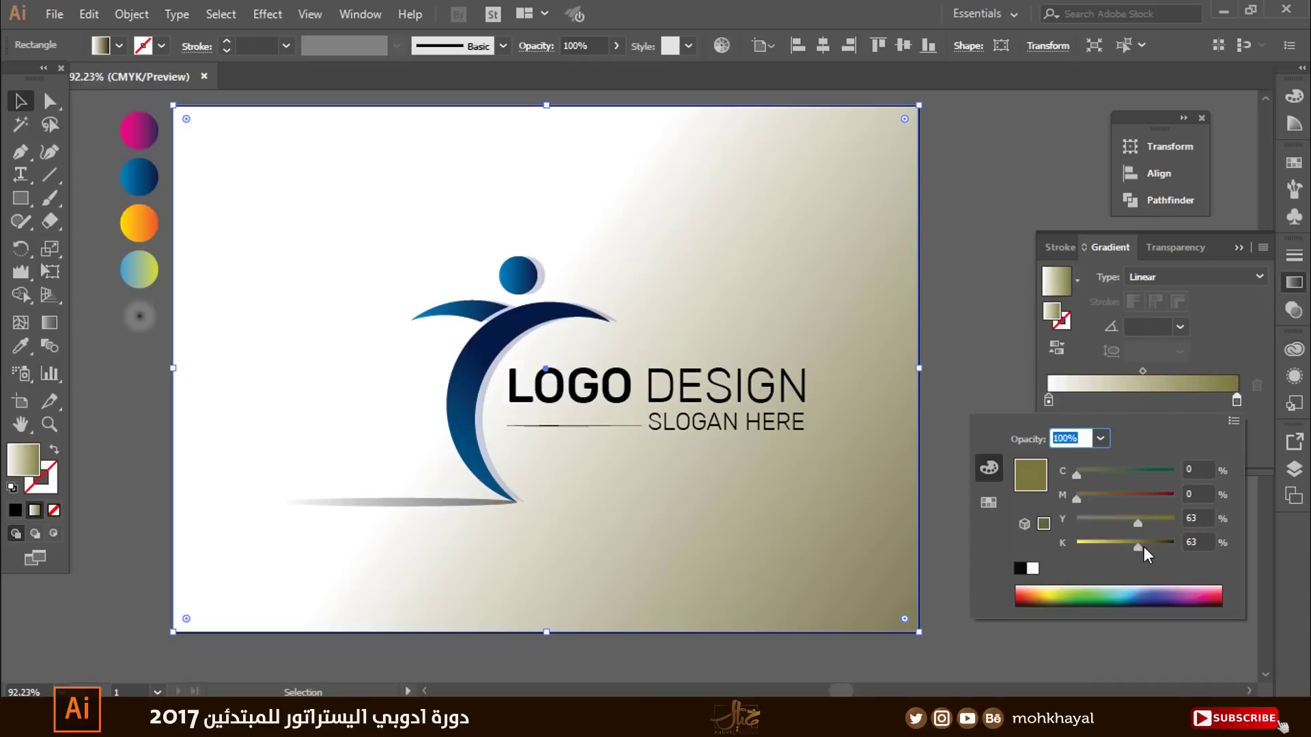
pyautogui.moveTo(1112, 500)
pyautogui.mouseDown()
pyautogui.moveTo(1085, 498)
pyautogui.moveTo(1121, 472)
pyautogui.mouseUp()
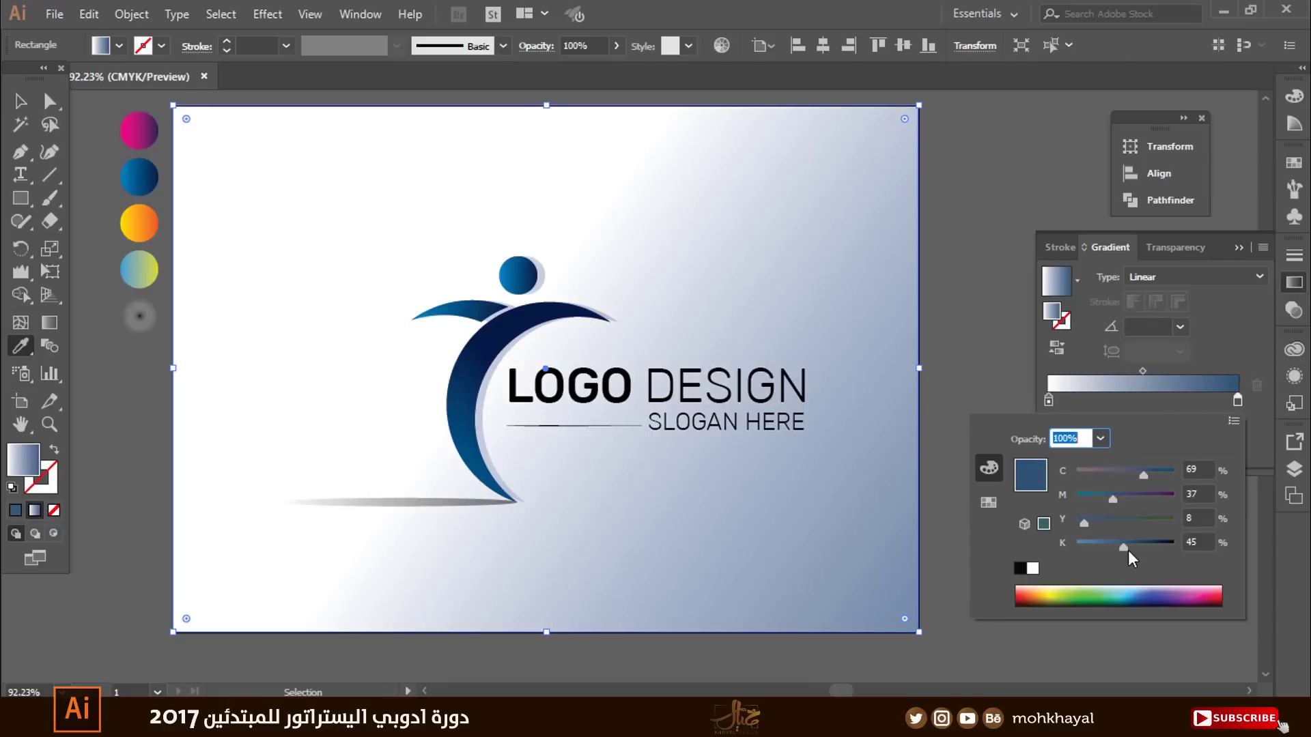
pyautogui.moveTo(1112, 499)
pyautogui.mouseDown()
pyautogui.moveTo(1164, 477)
pyautogui.moveTo(1096, 497)
pyautogui.mouseUp()
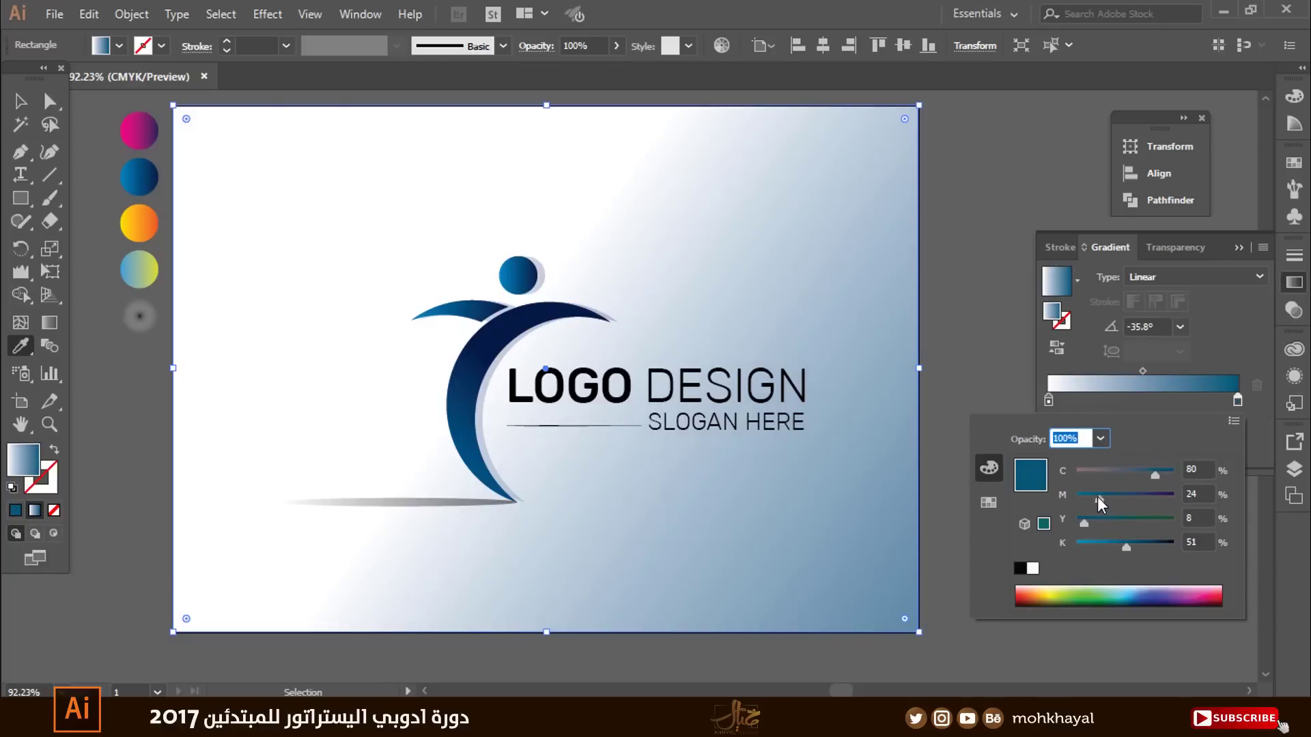
pyautogui.press('Escape')
# Step: Move the gradient start up to the figure's arm arc and view the finished logo full-screen
pyautogui.click(49, 322)
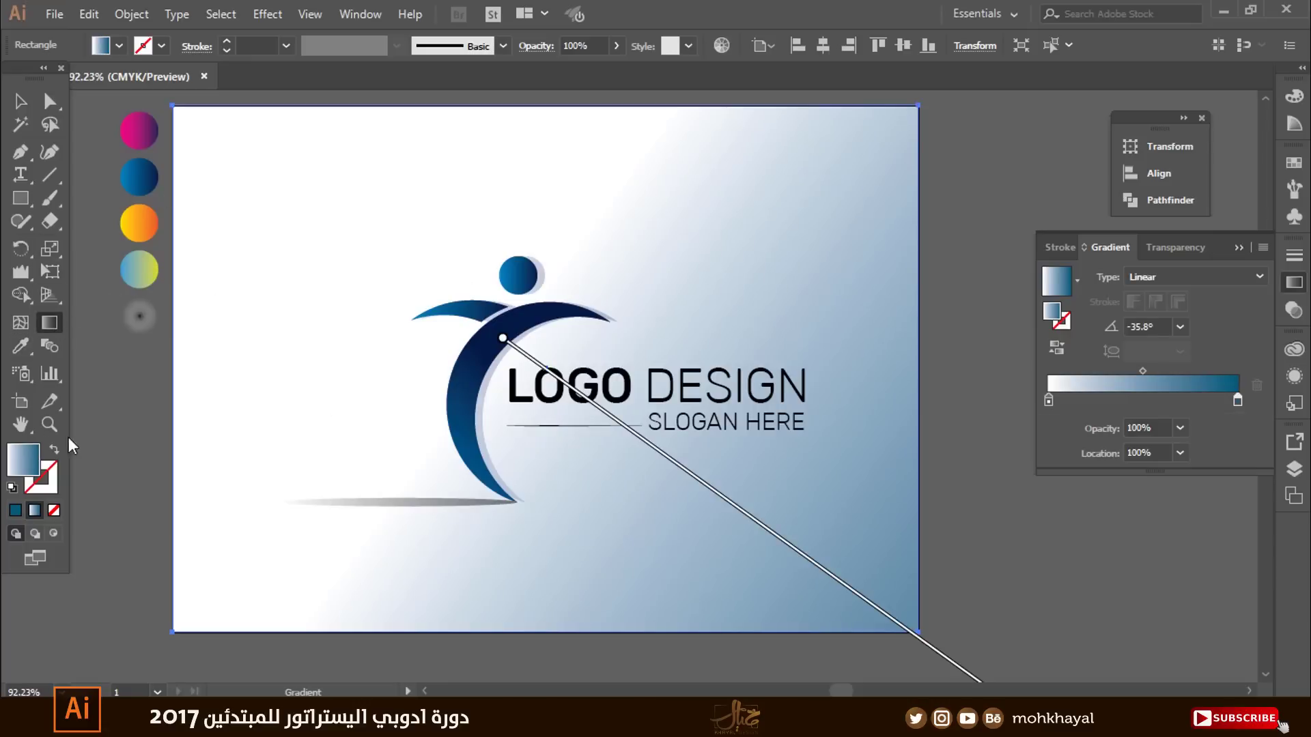
pyautogui.moveTo(503, 338); pyautogui.dragTo(568, 386)
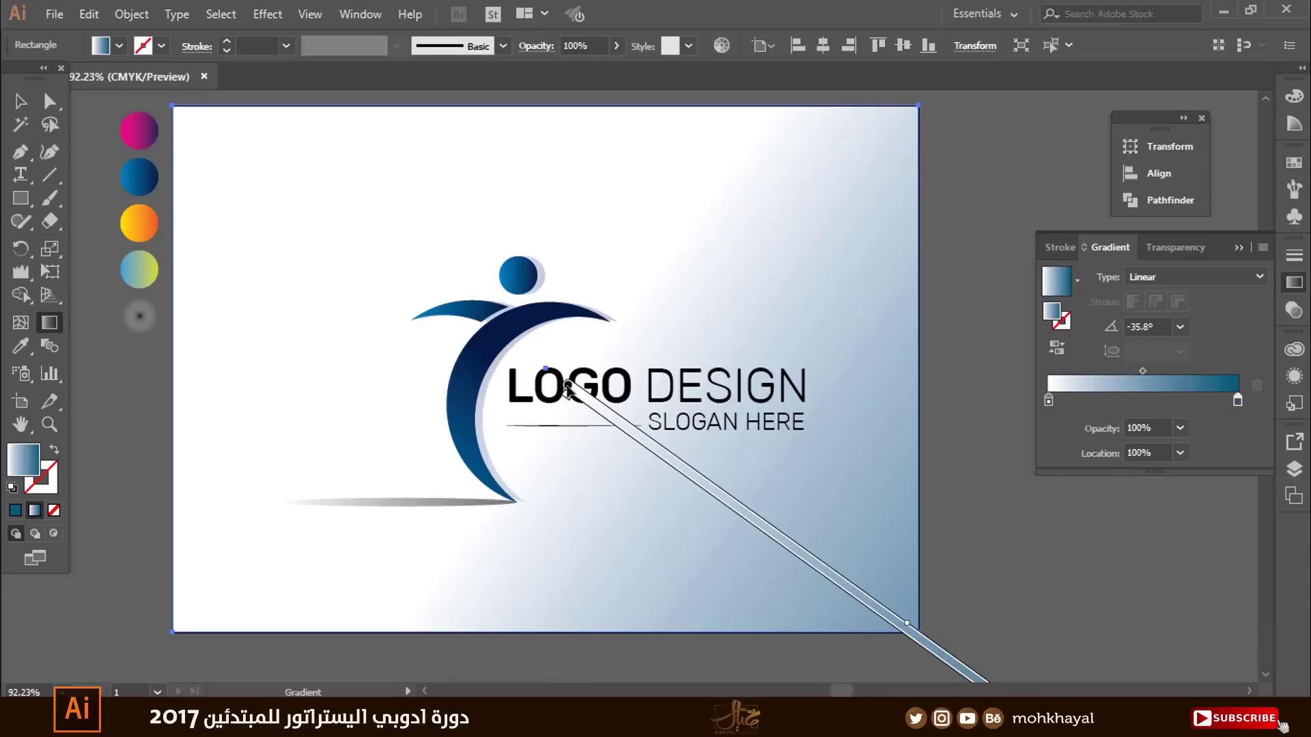
pyautogui.moveTo(568, 386); pyautogui.dragTo(459, 309)
pyautogui.press('v')
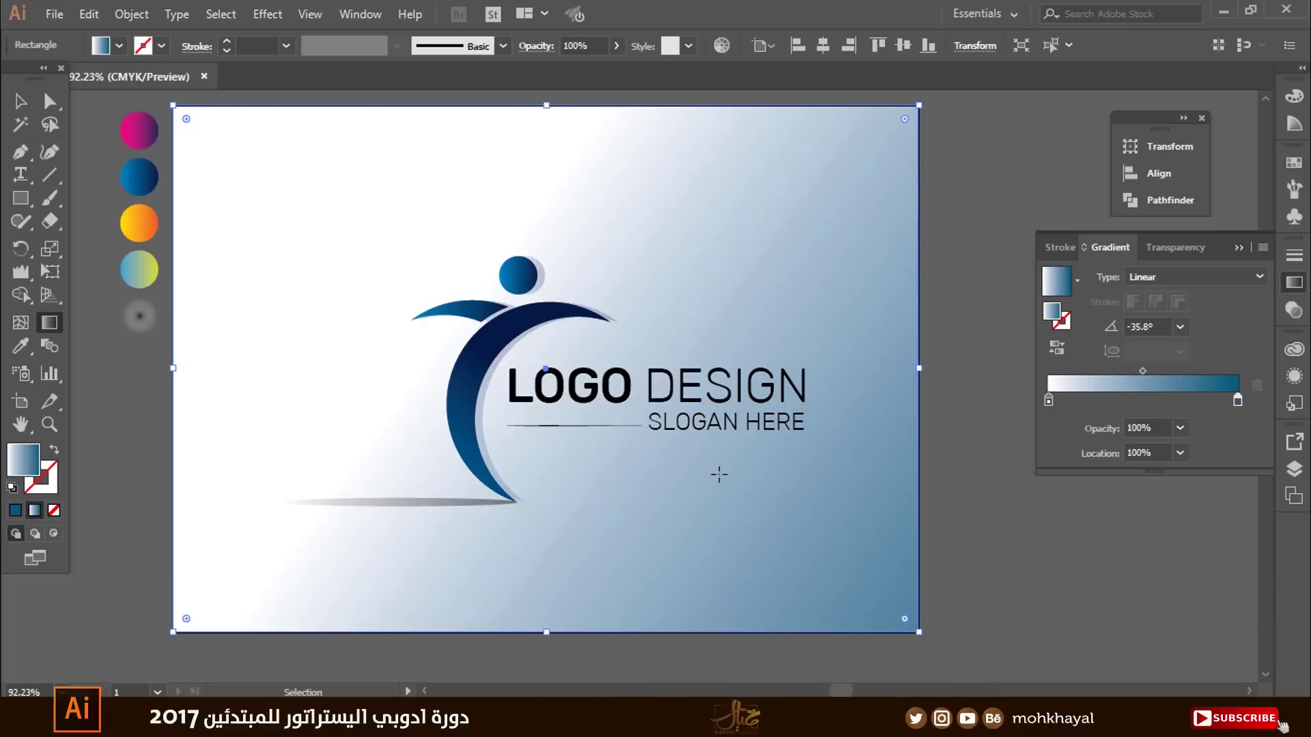
pyautogui.press('Tab')
pyautogui.hotkey('ctrl', '0')
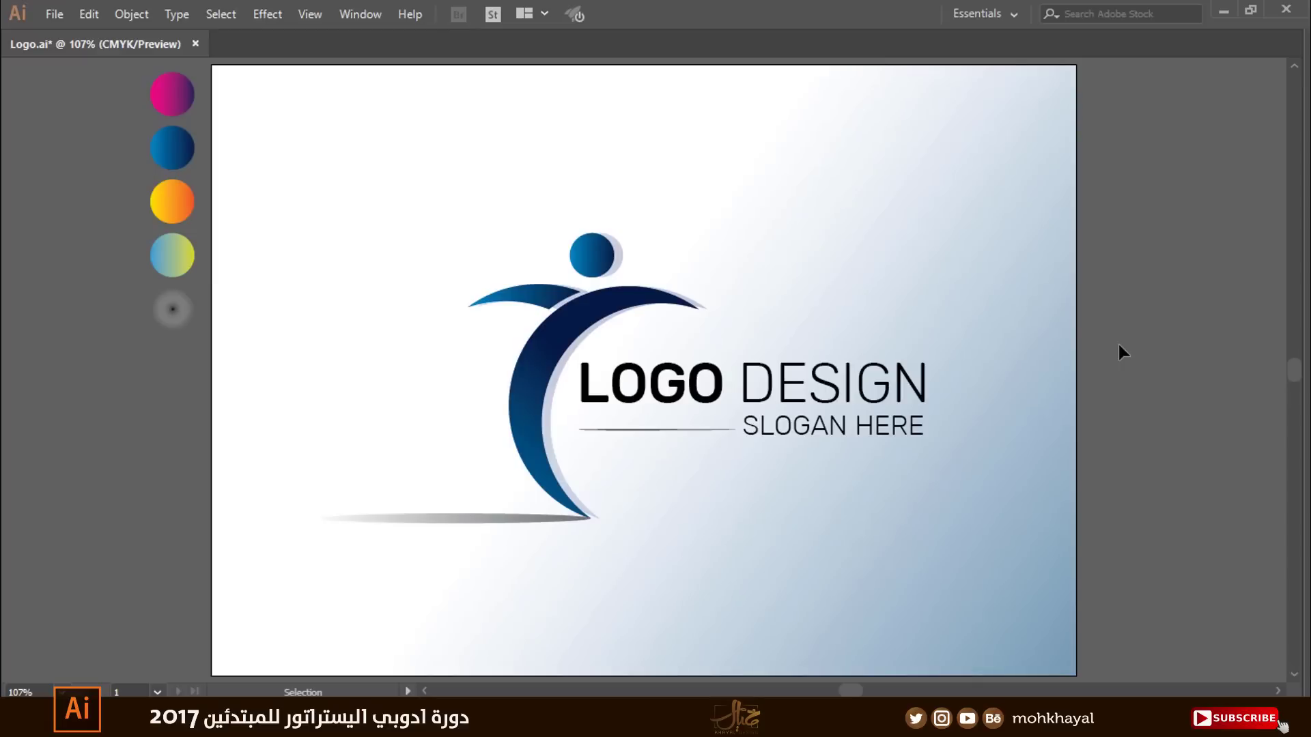